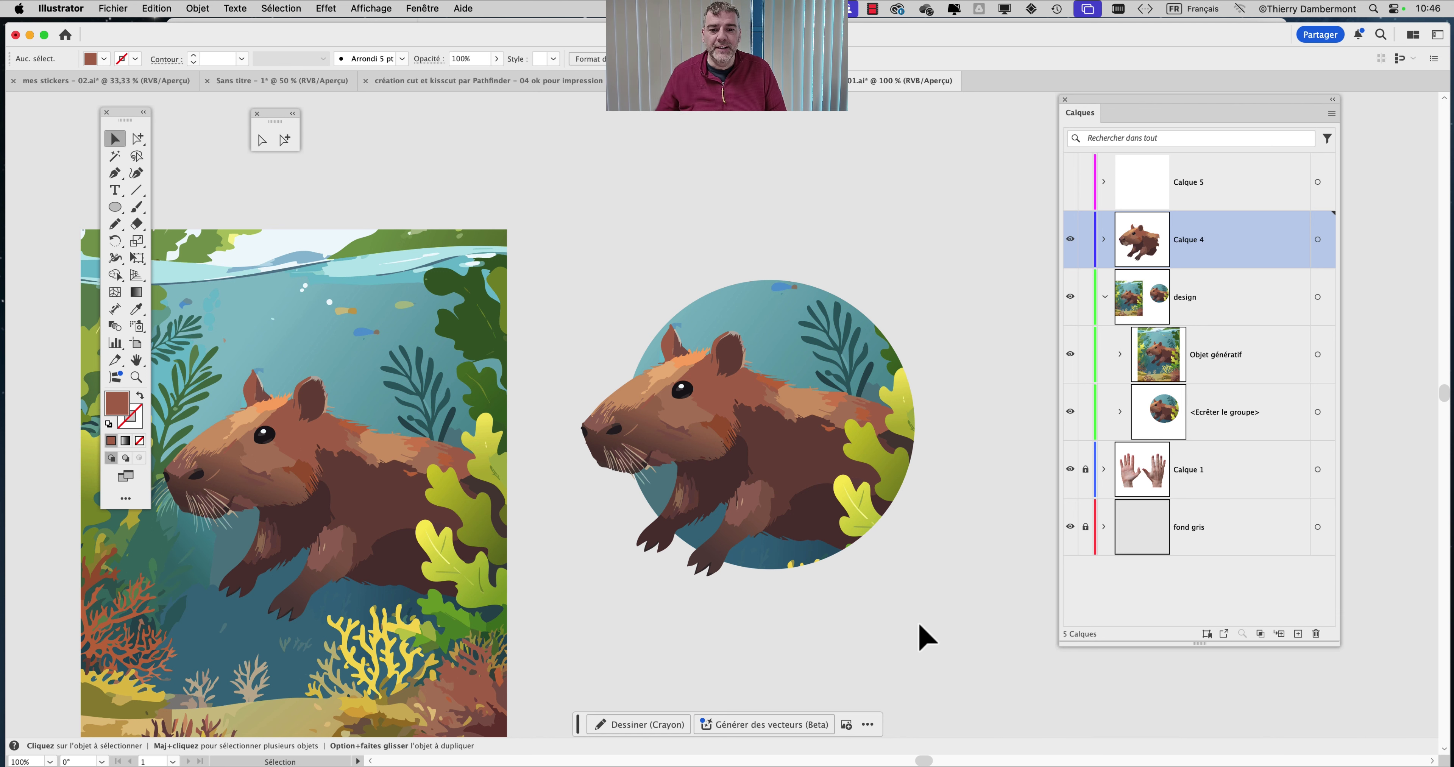
- Select and copy the rectangular underwater capybara illustration in the source document
scroll(906, 605, down, 1)
drag(740, 593, 714, 422)
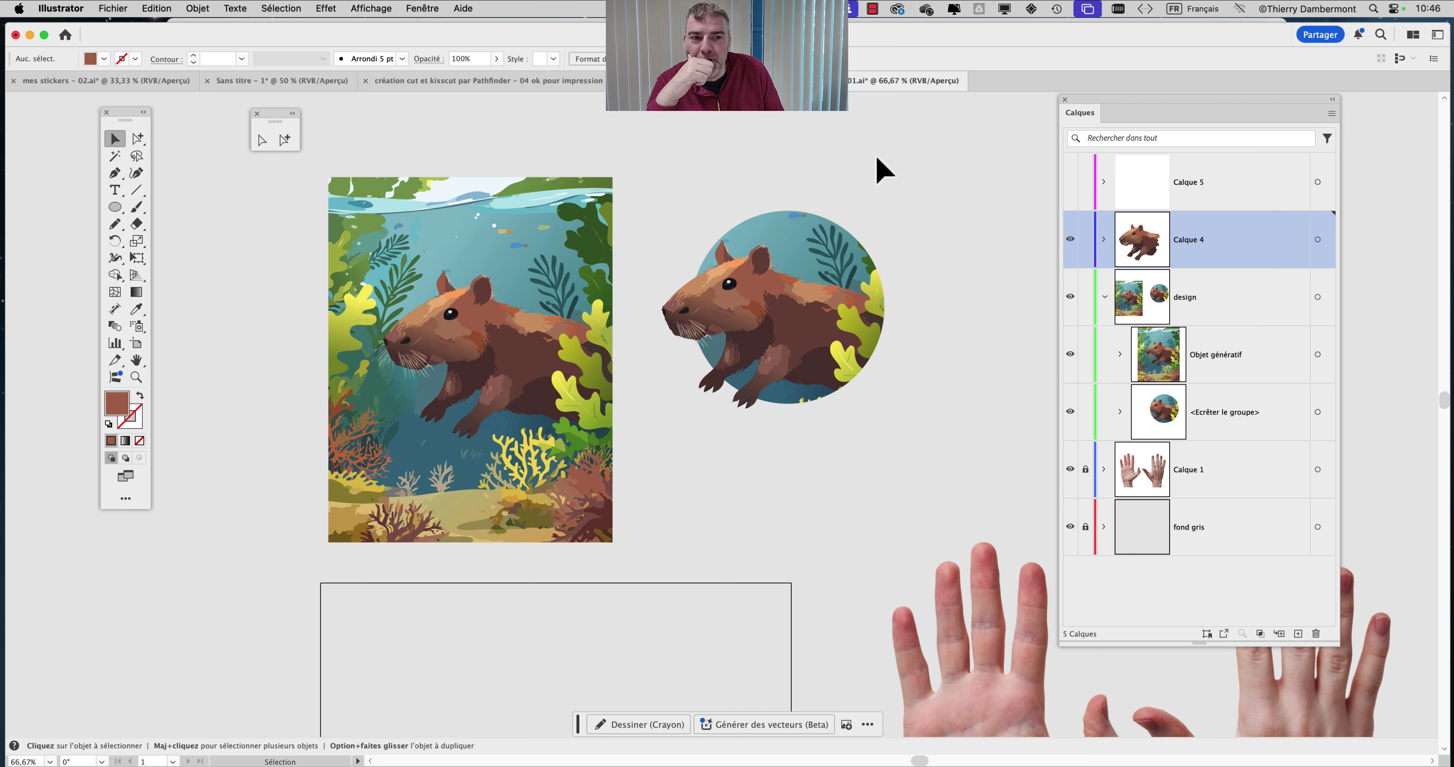
click(451, 257)
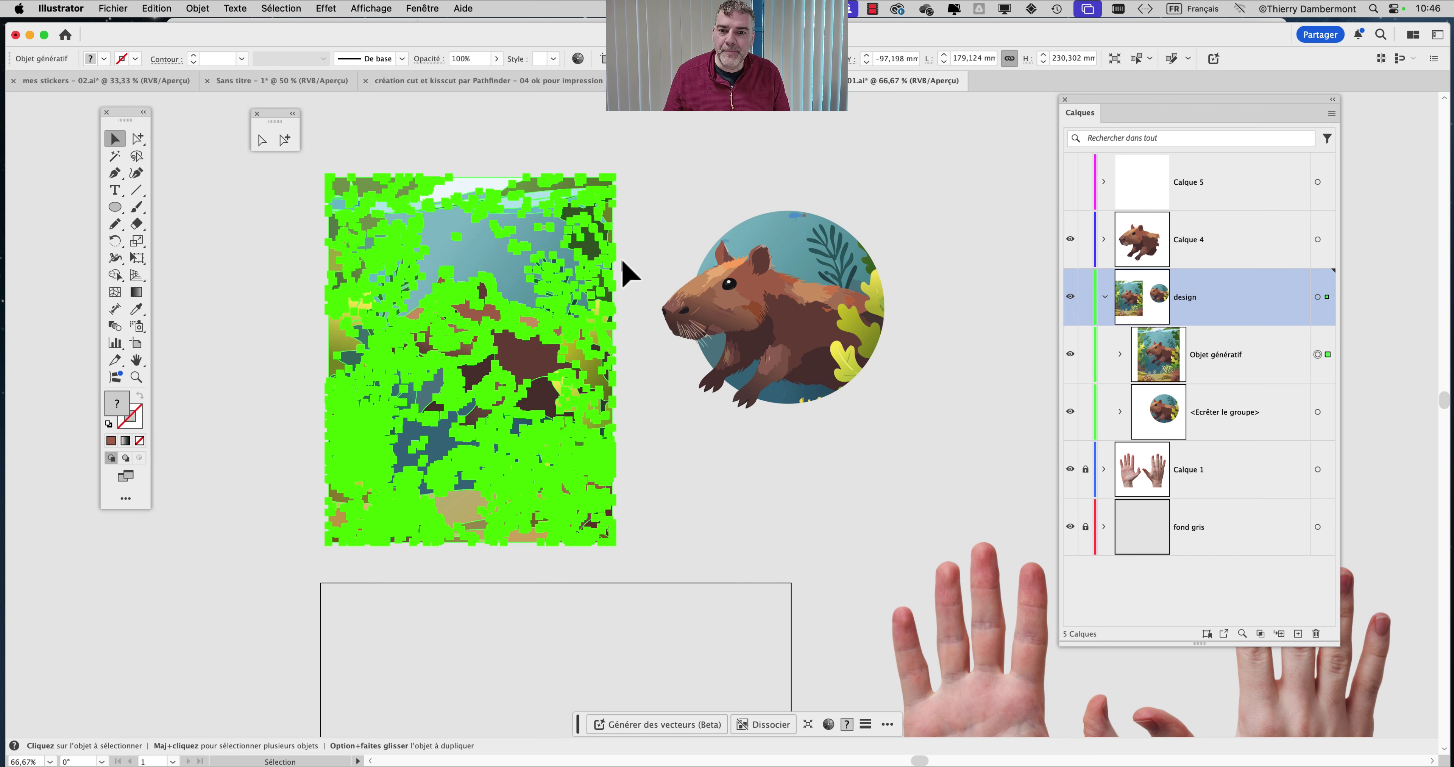
key(super+Tab)
click(633, 384)
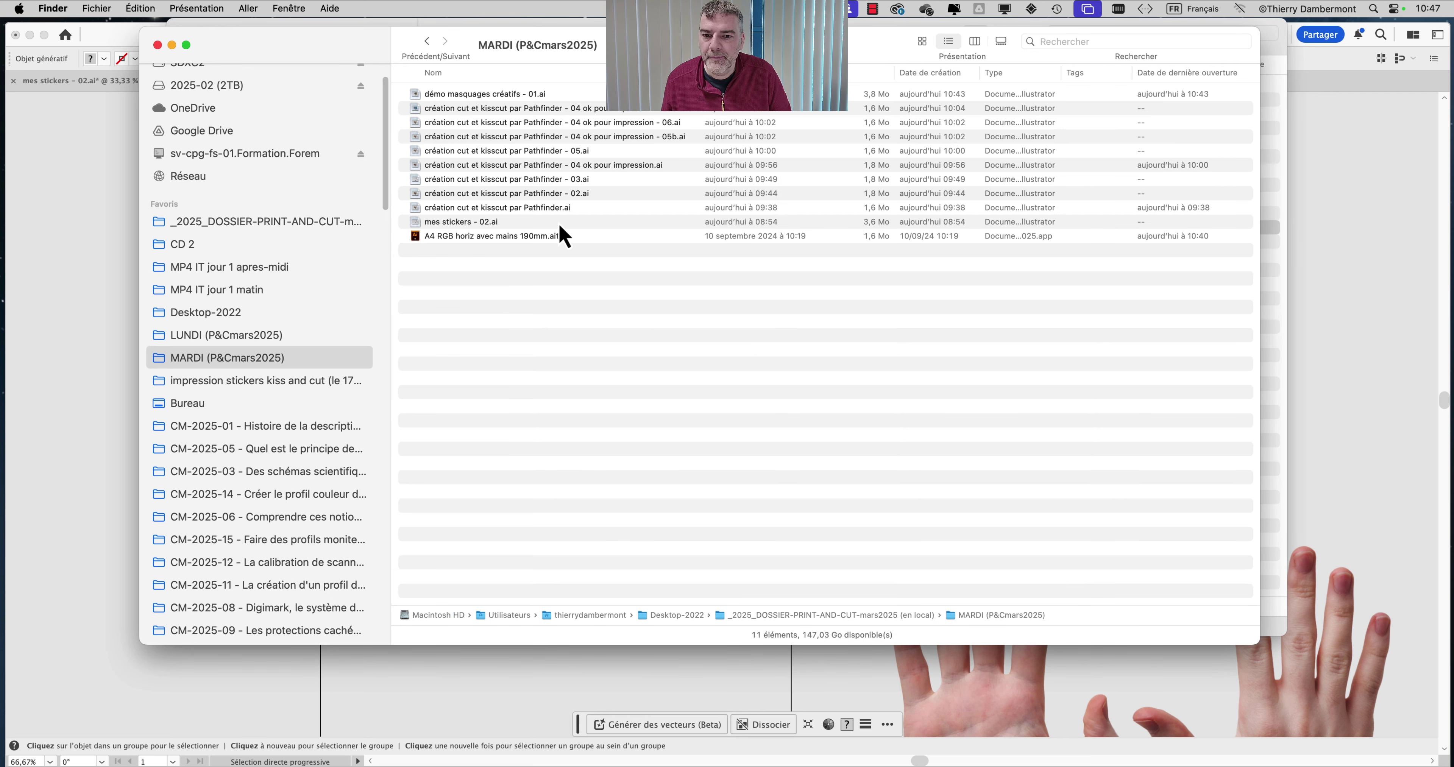
click(562, 237)
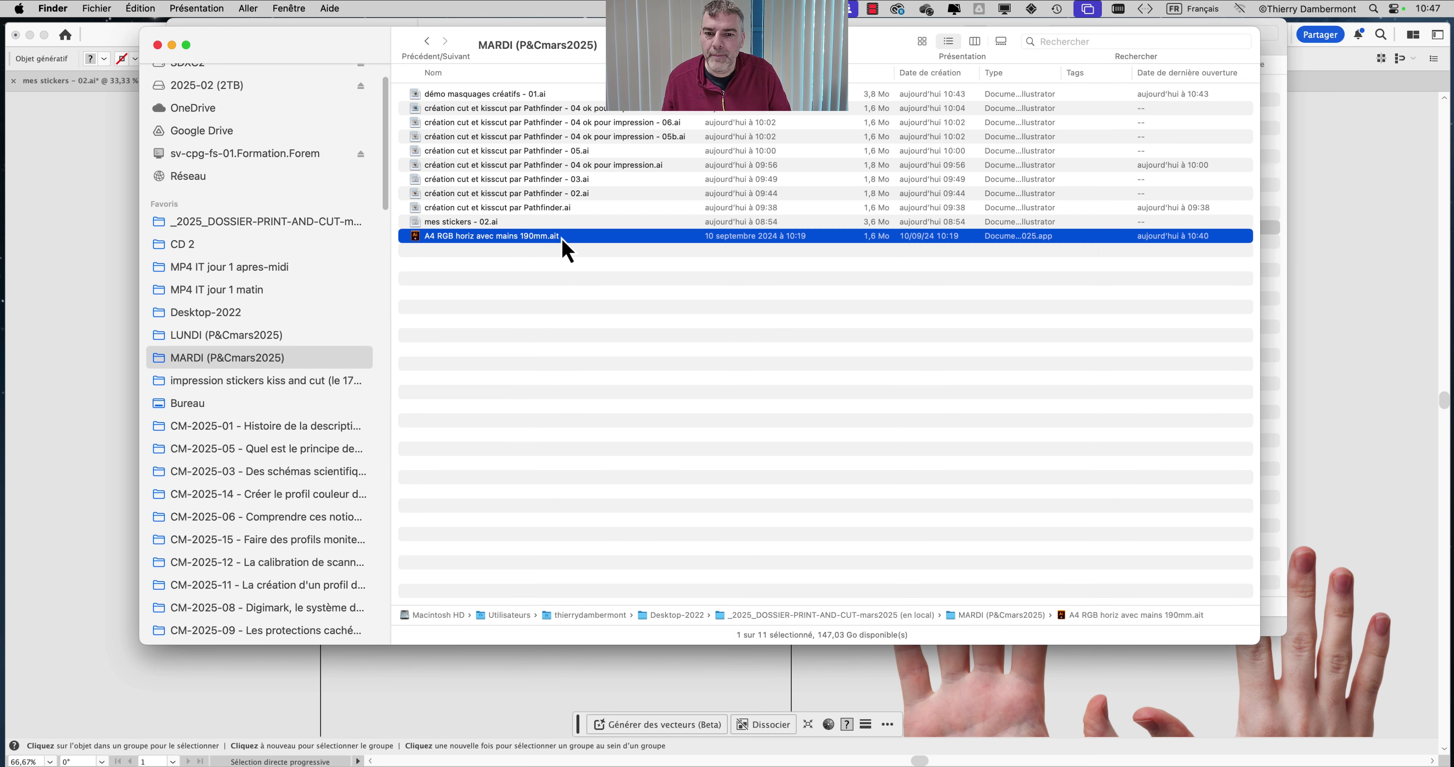
double_click(561, 237)
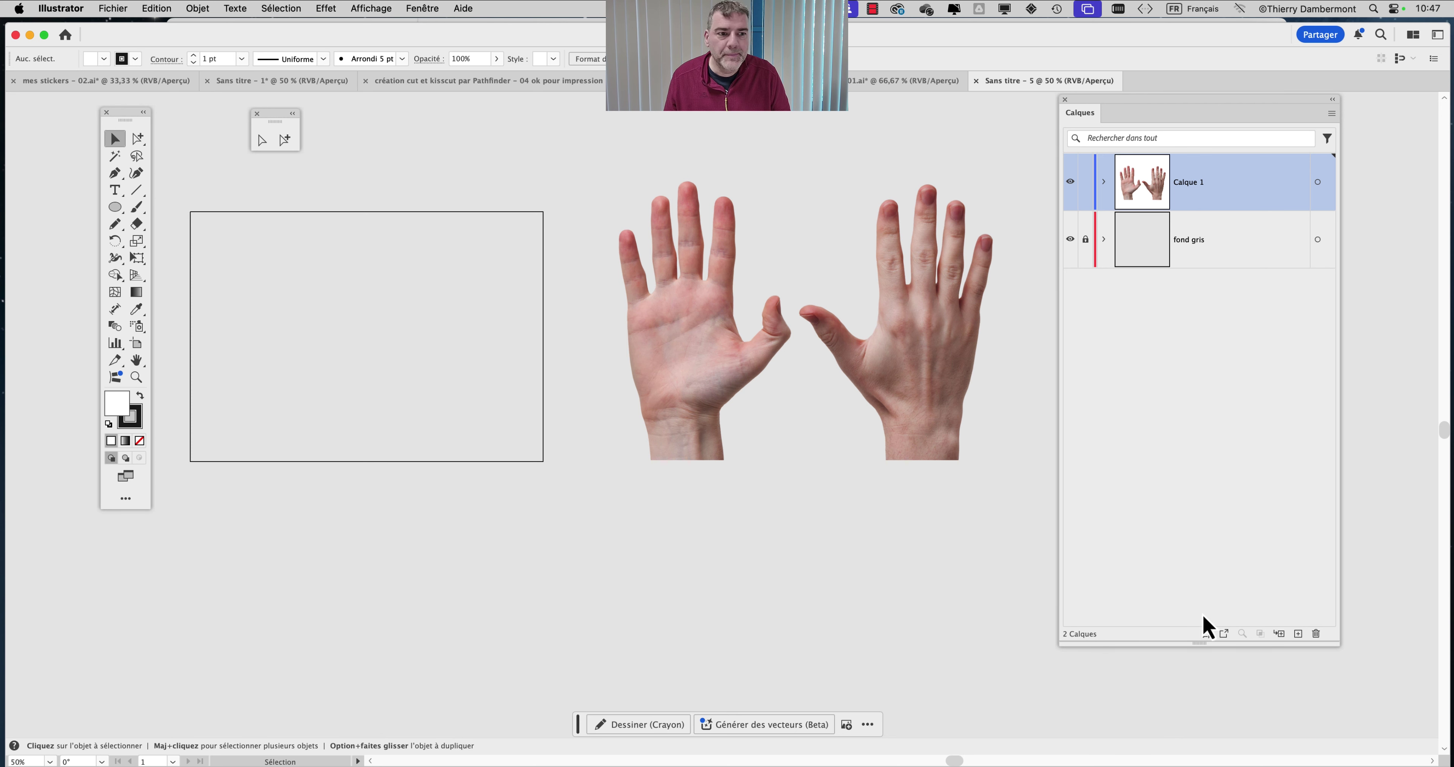
click(976, 81)
- Switch to Finder and open the template "A4 RGB horiz avec mains 190mm.ait" from the MARDI (P&Cmars2025) folder
key(super+Tab)
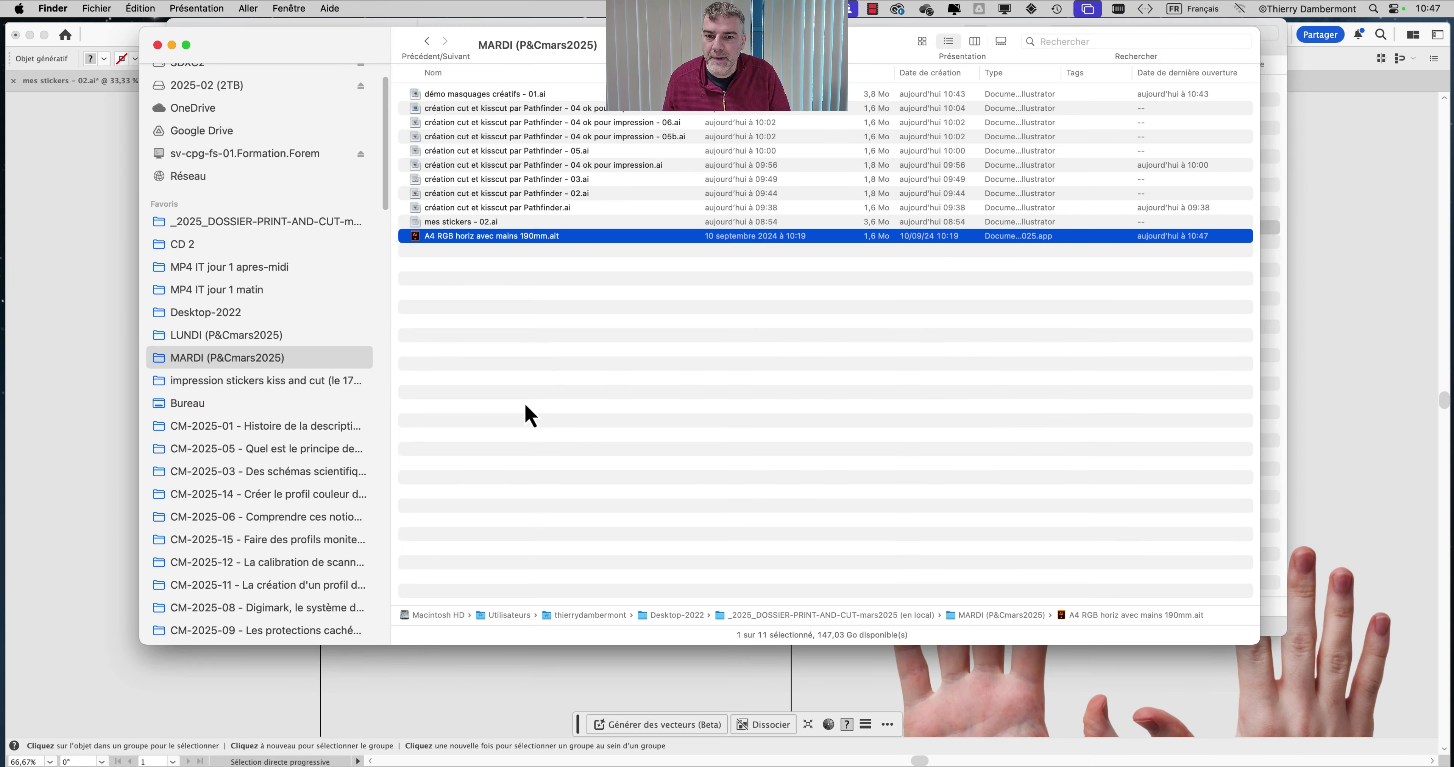
click(526, 408)
click(535, 237)
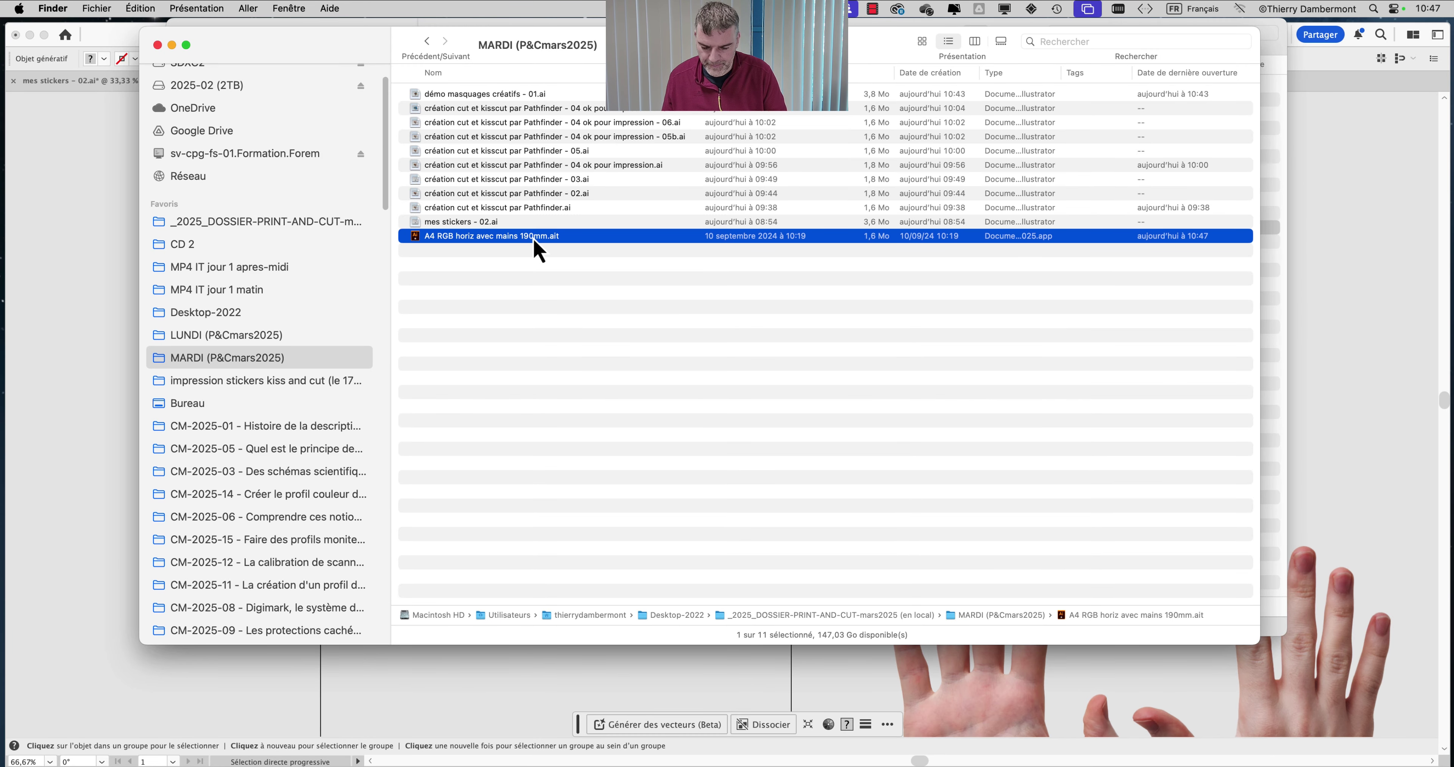
key(super+o)
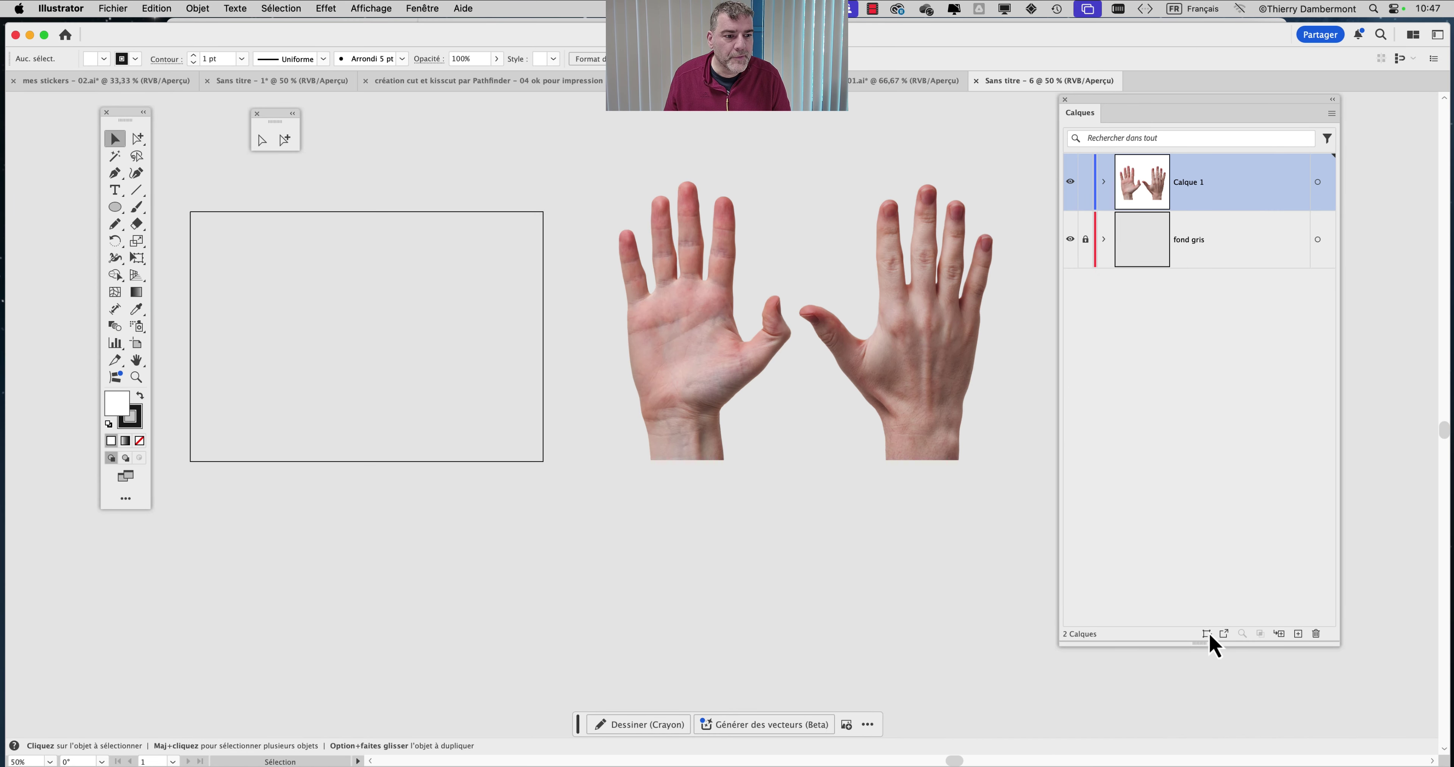
- Add a new layer above the hands layer and name it "design"
click(1299, 636)
double_click(1204, 202)
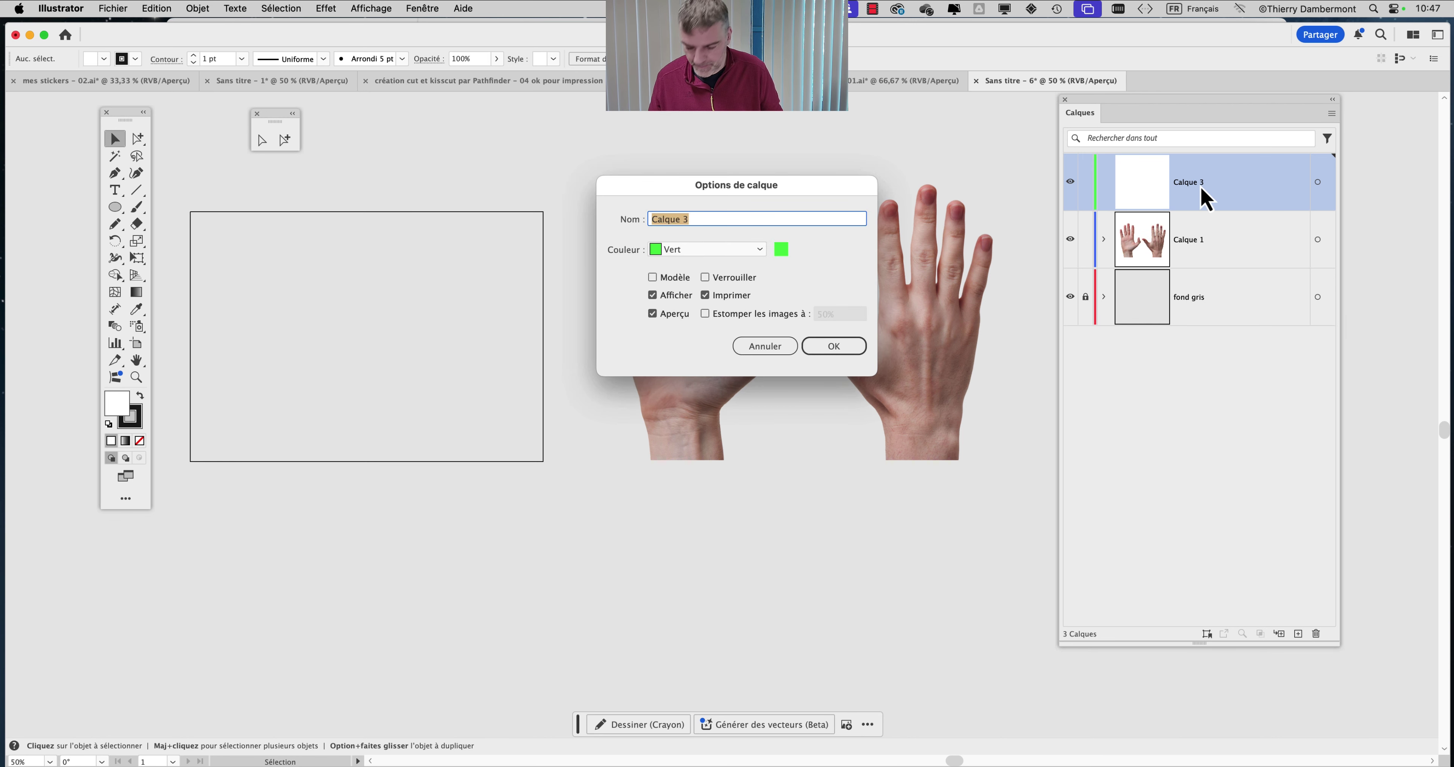
text(design)
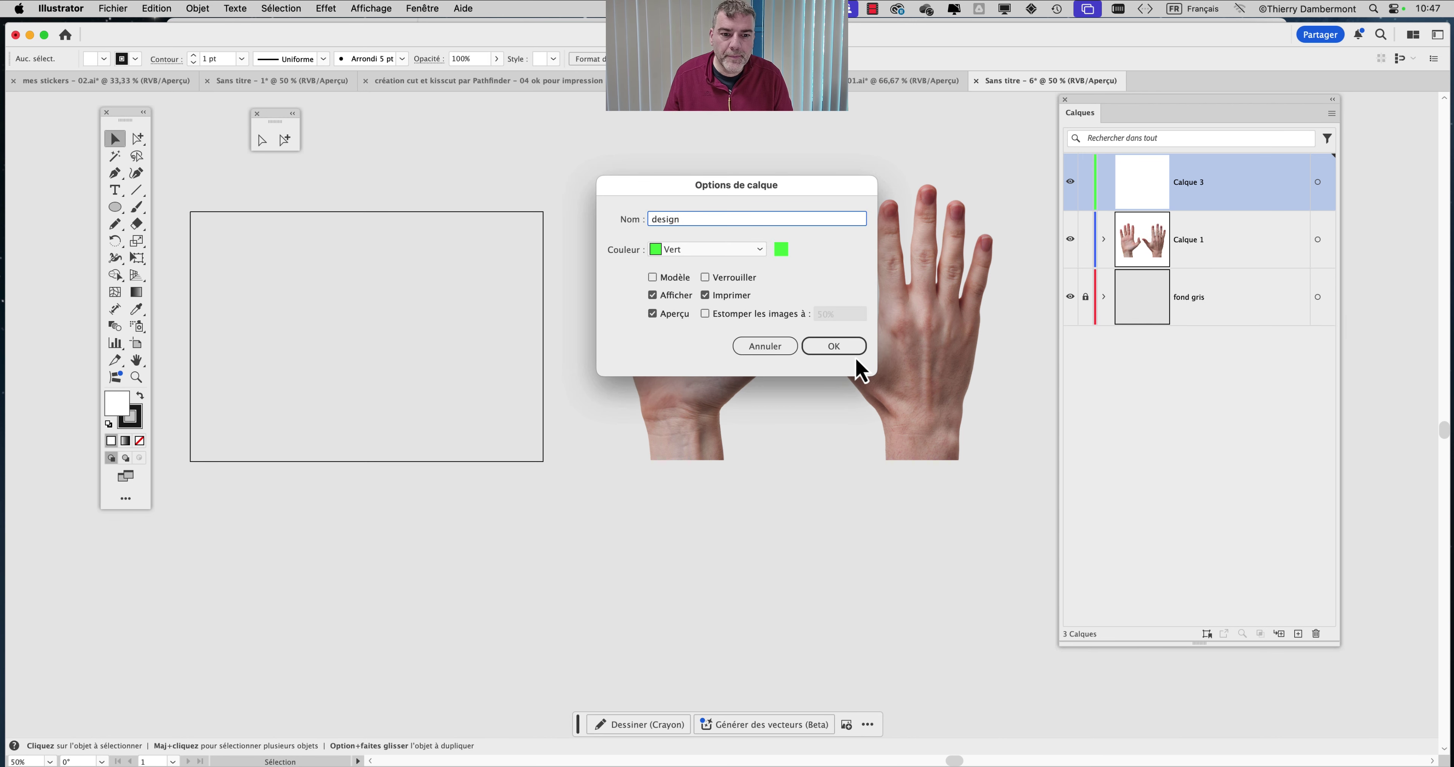
click(854, 353)
- Paste the capybara illustration on the design layer and move it onto the artboard, away from the hands
key(super+v)
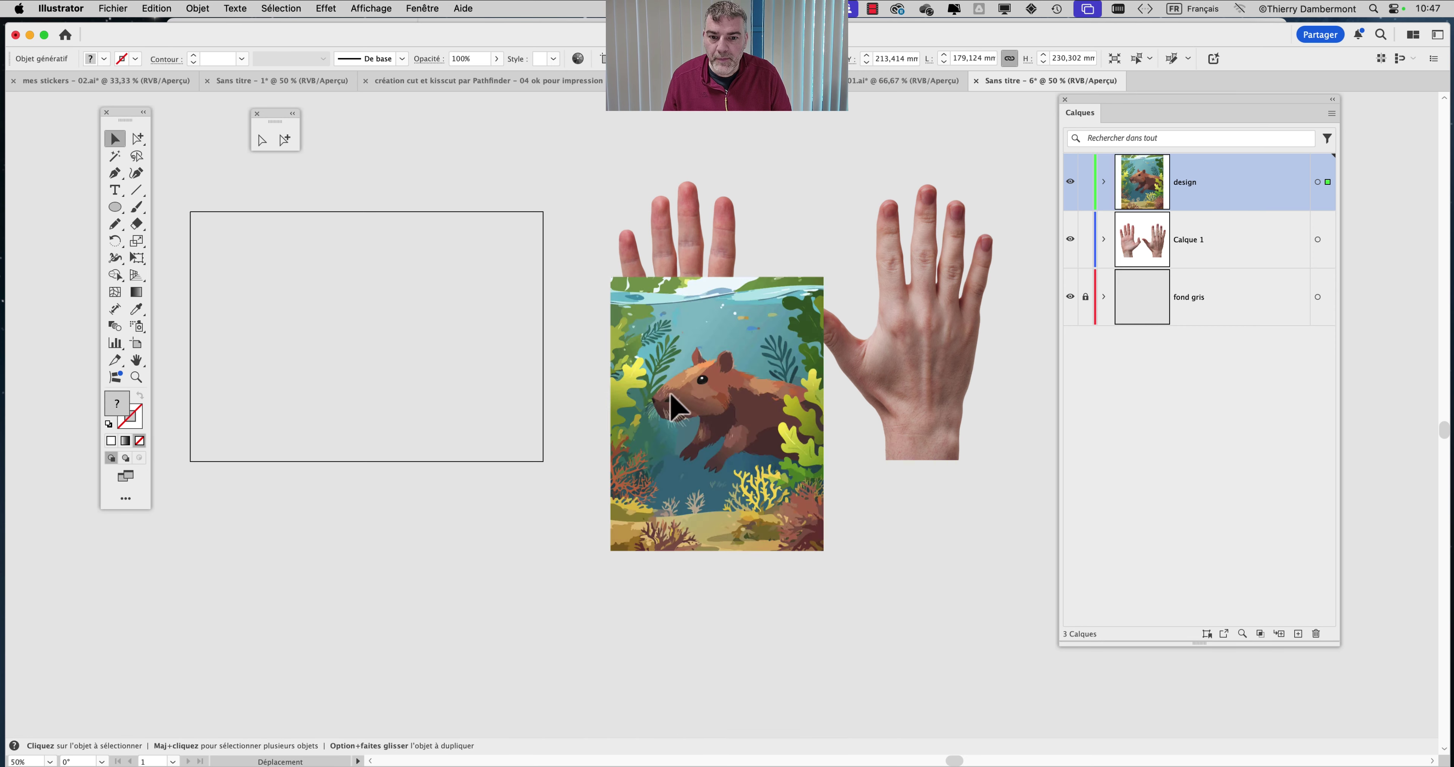
drag(672, 406, 334, 324)
click(601, 545)
- Resize the artboard to a portrait format that frames the whole illustration with a margin all around
scroll(378, 330, up, 1)
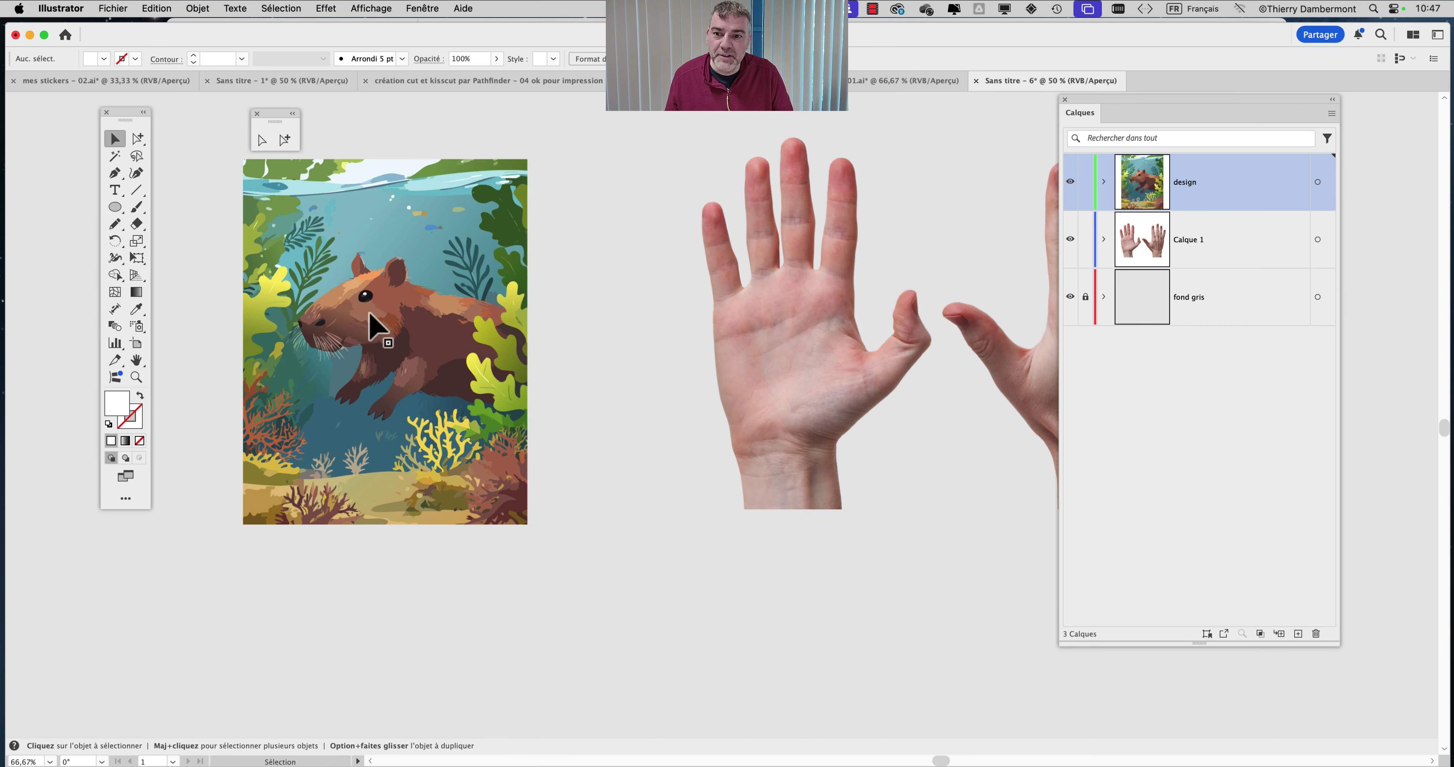
scroll(591, 406, left, 5)
click(136, 344)
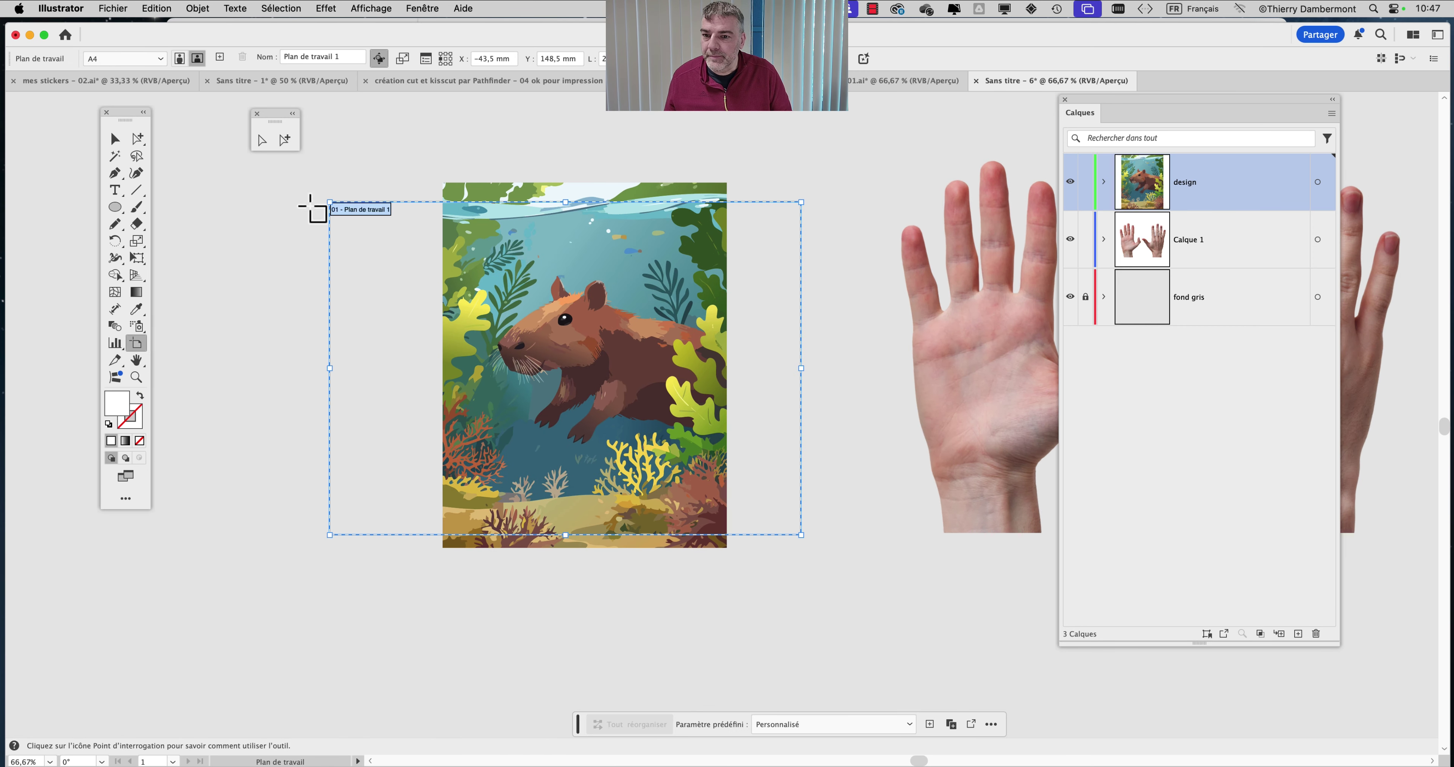
drag(330, 201, 411, 123)
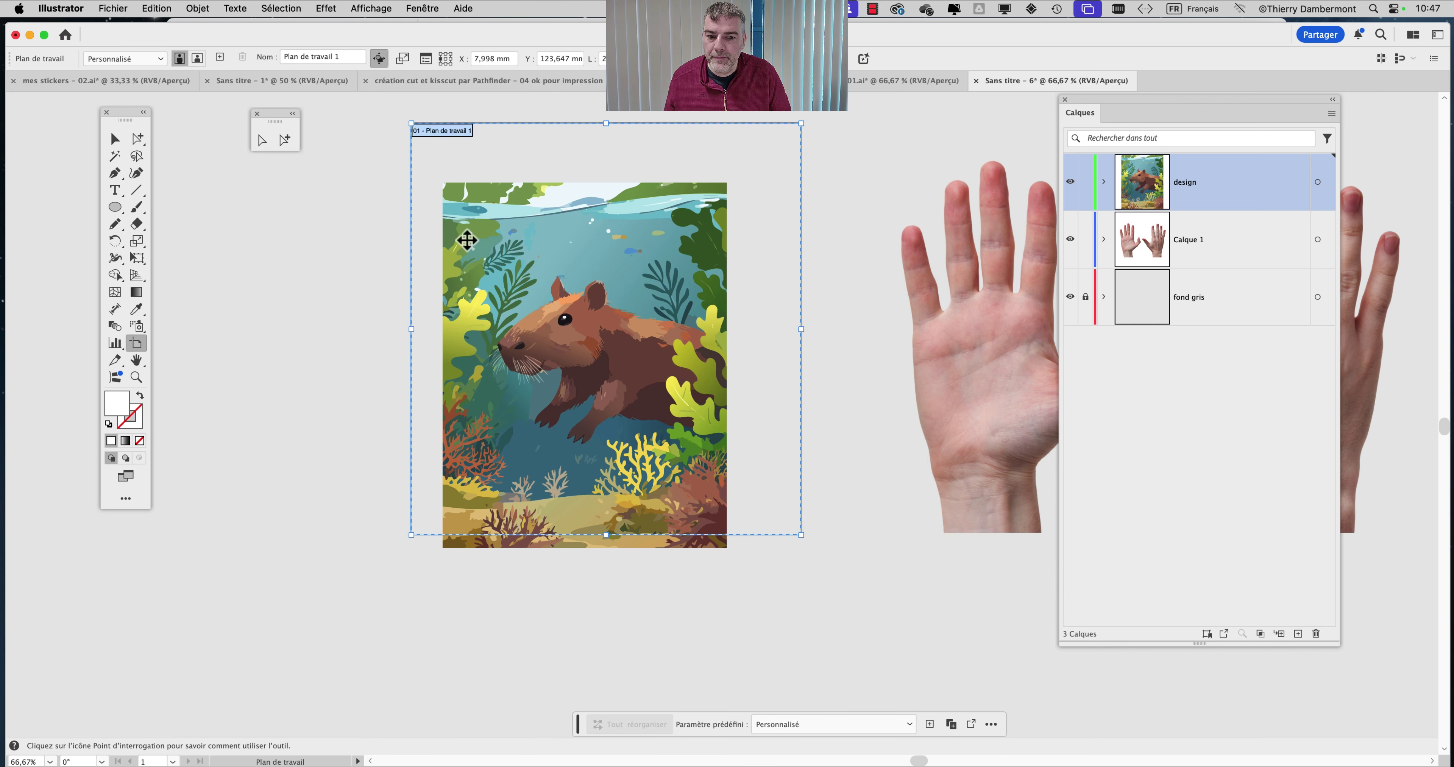
drag(801, 534, 768, 589)
click(116, 141)
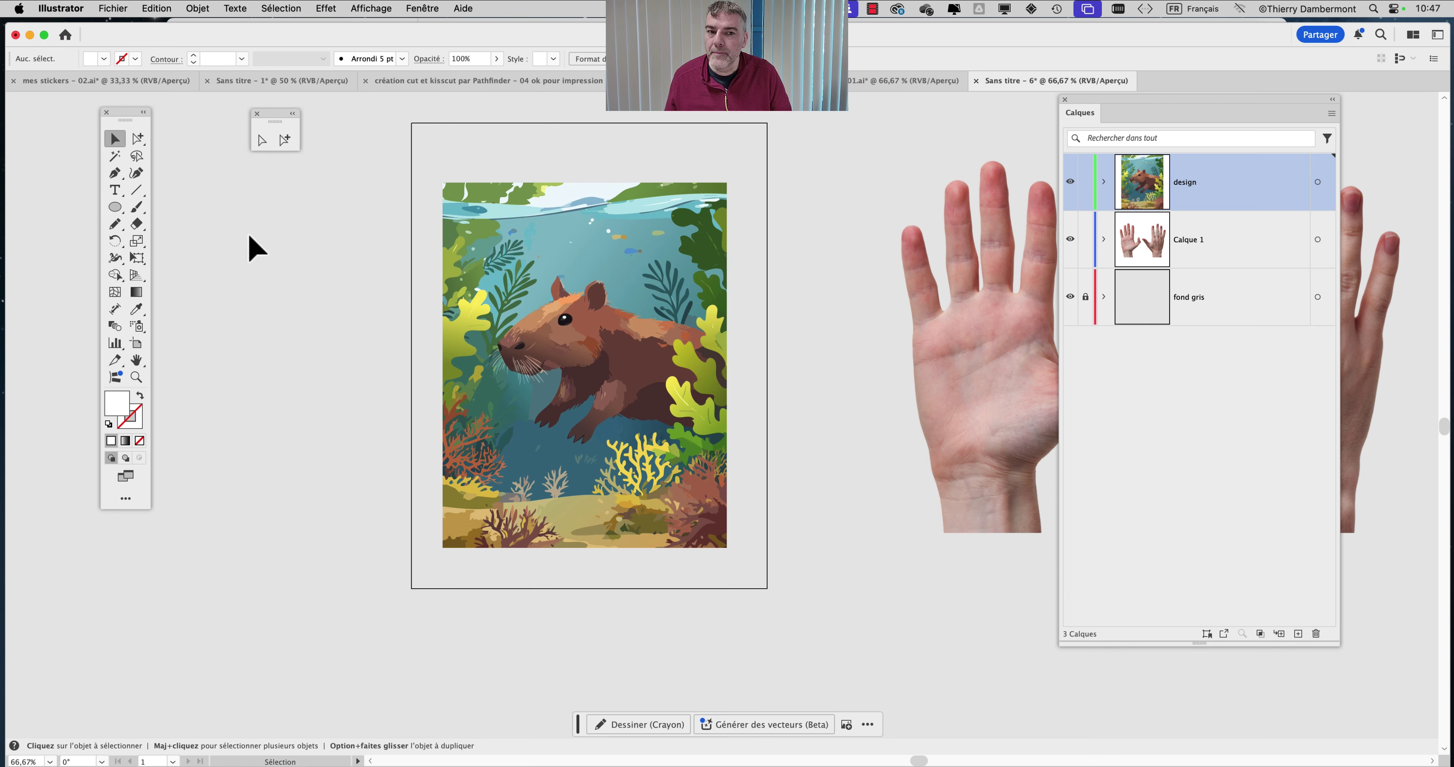
- Save the document as "masques c réatifs - doc de départ.ai" in the MARDI (P&Cmars2025) folder, in Illustrator 2020 format
click(124, 8)
click(187, 163)
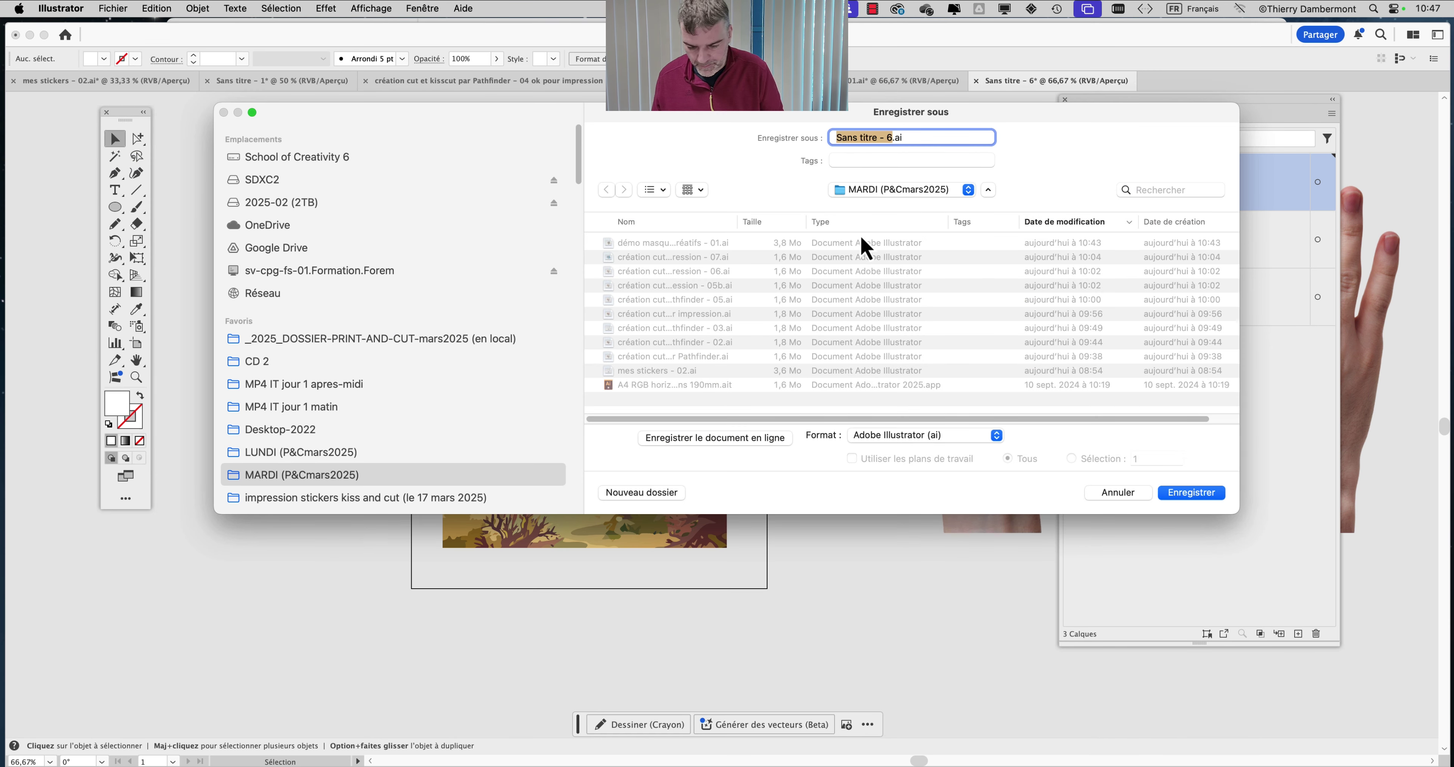
text(masques c réat)
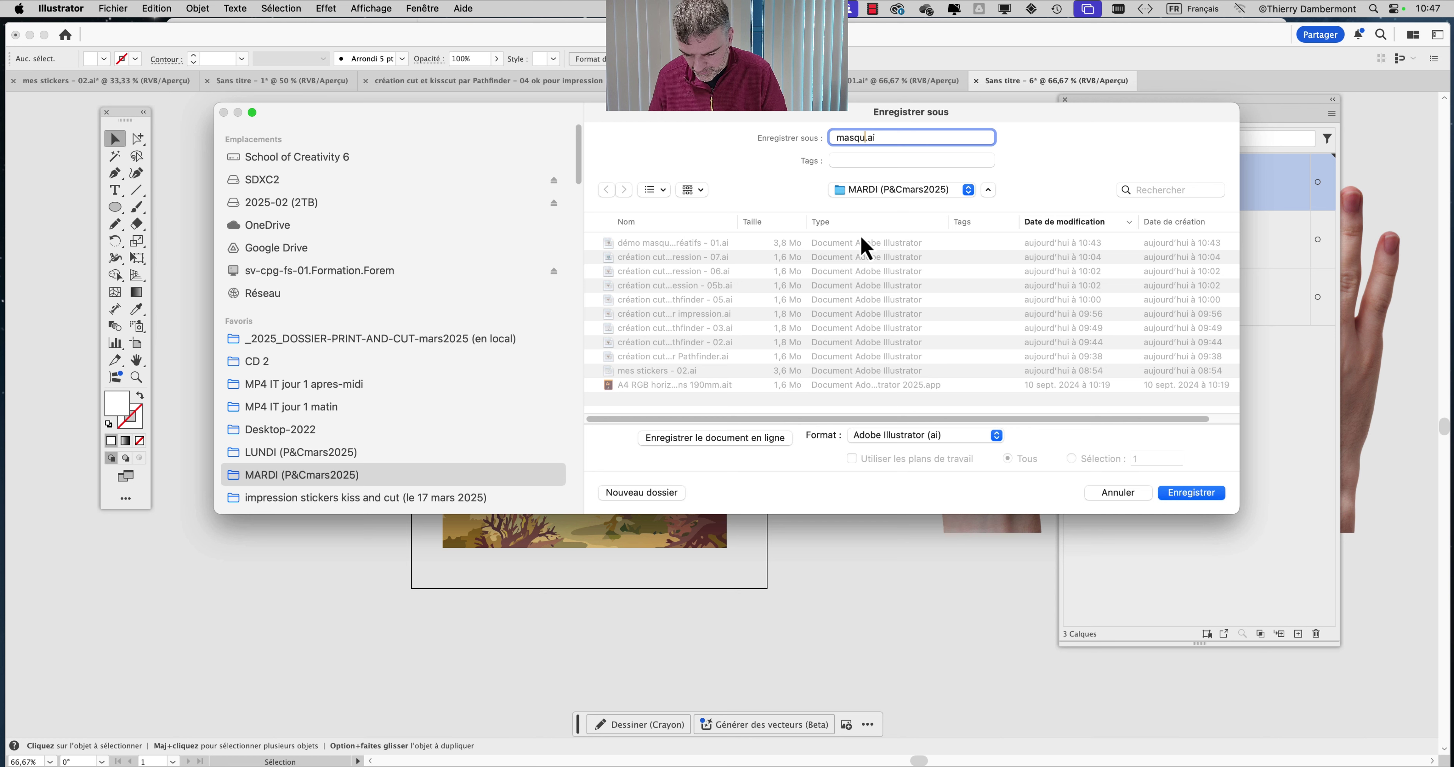
text(ifs - doc d)
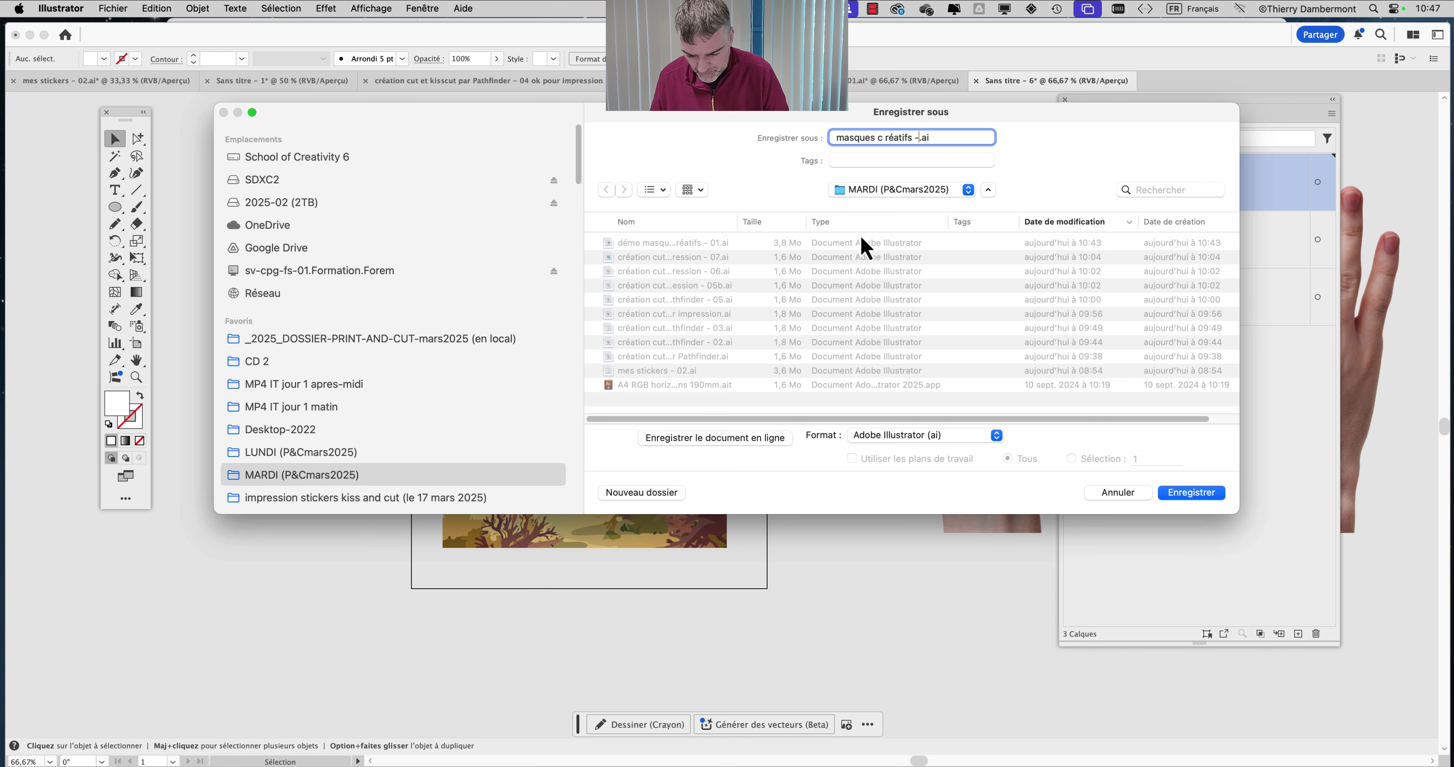
text(e départ)
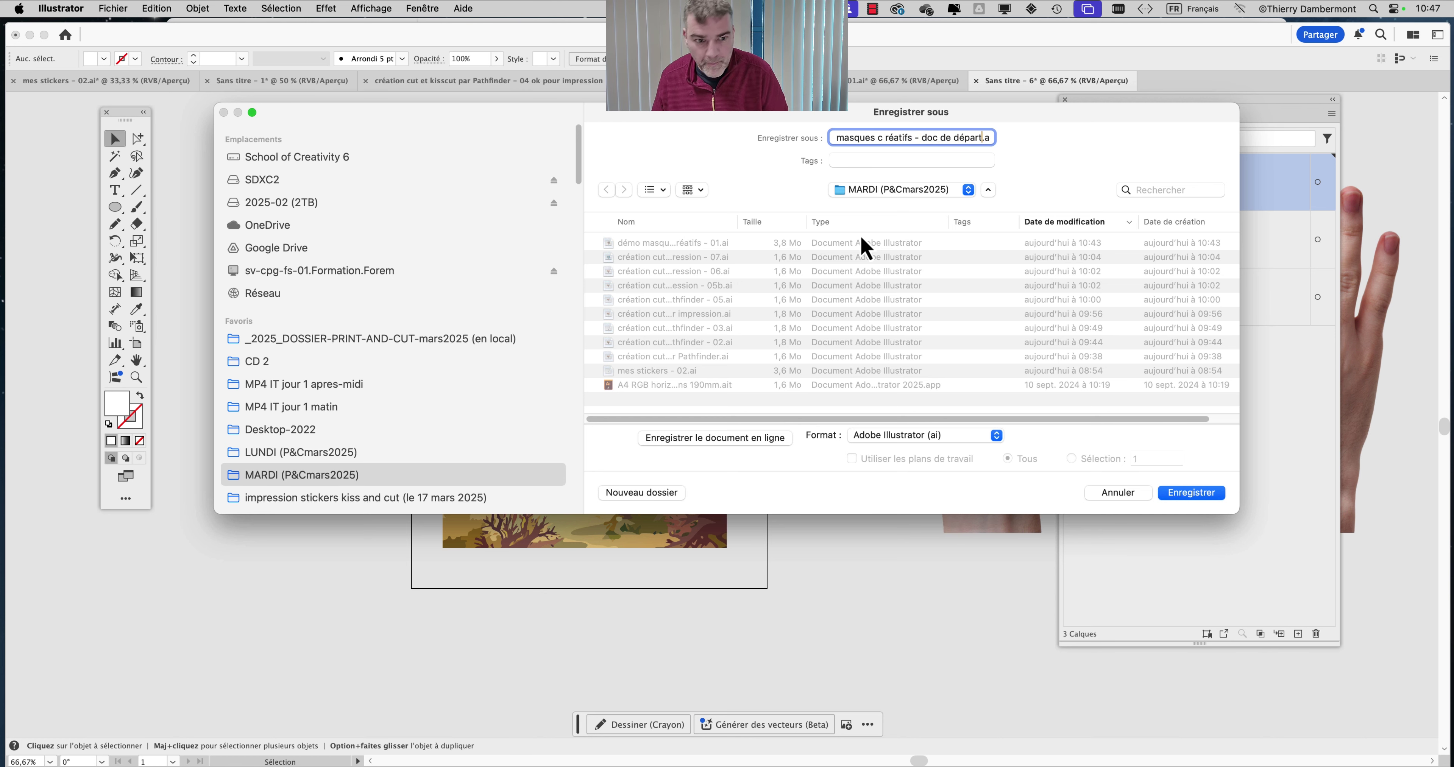
click(1196, 488)
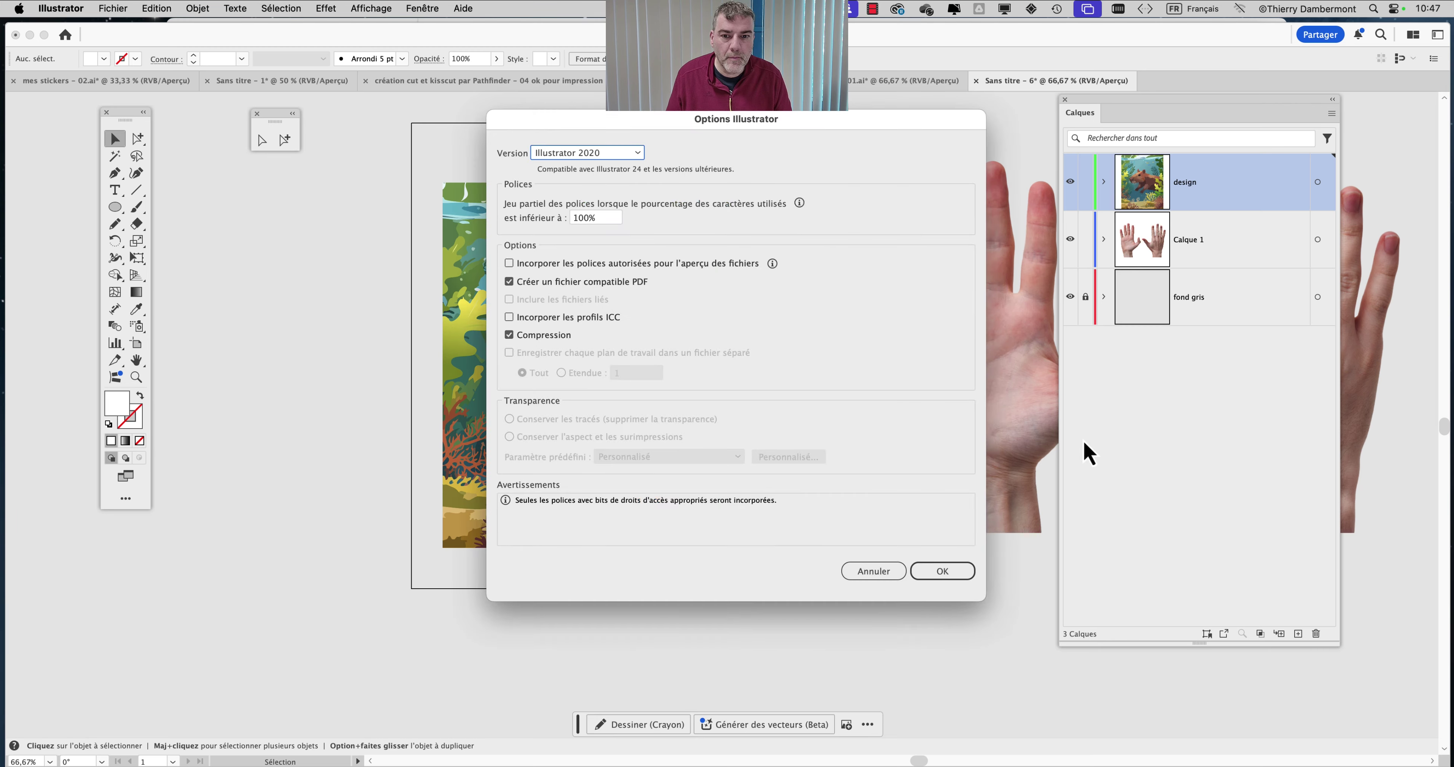
click(962, 579)
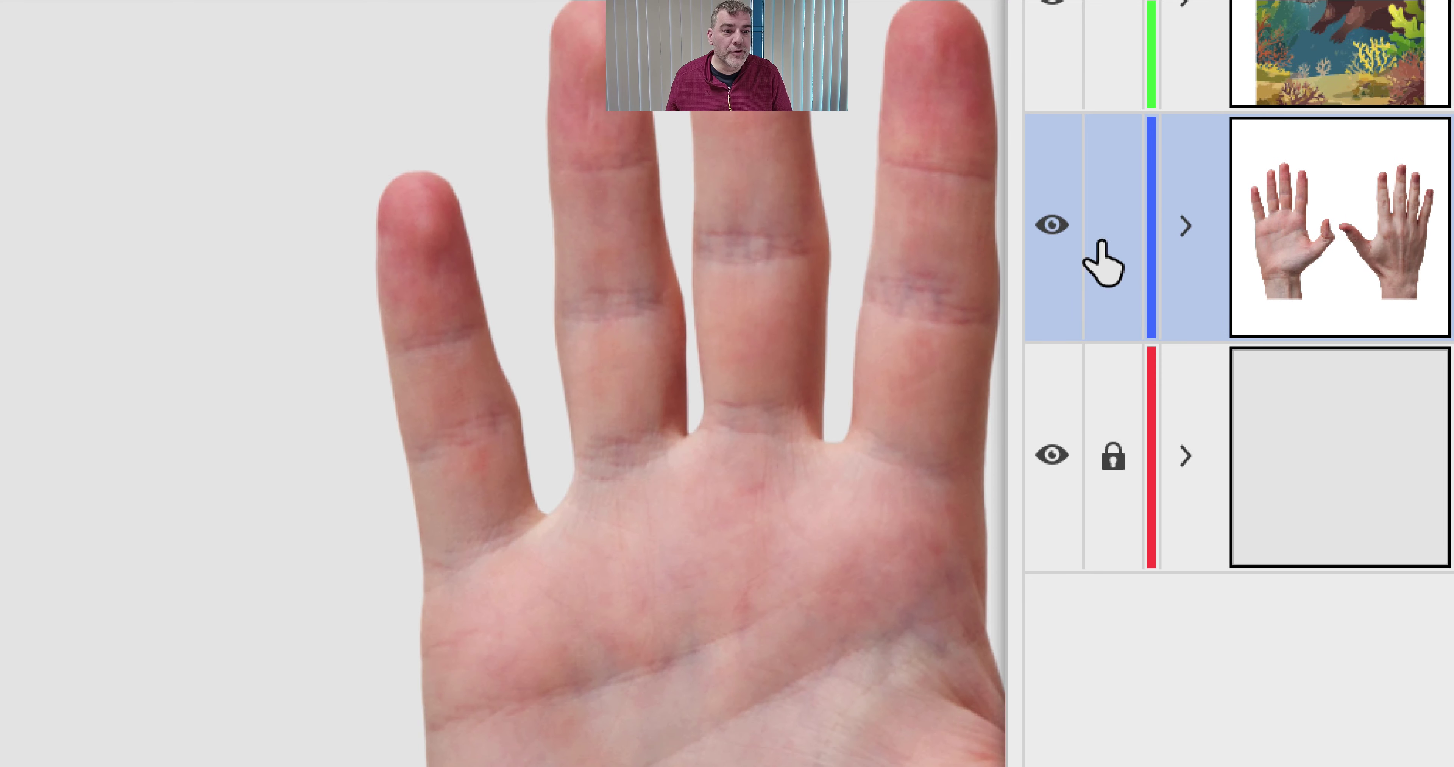
- Lock the hands layer Calque 1 and make the design layer active
click(839, 248)
click(1285, 68)
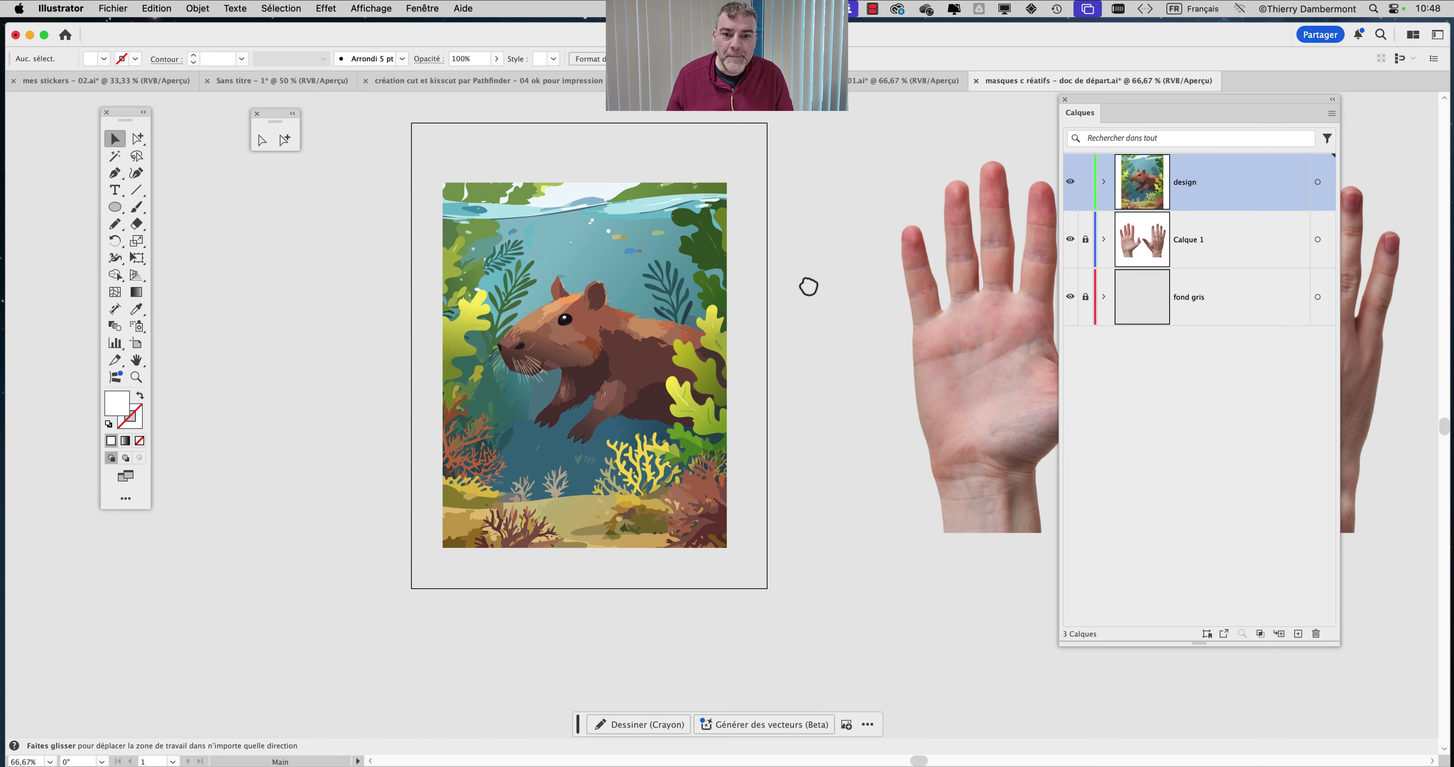
drag(809, 285, 687, 326)
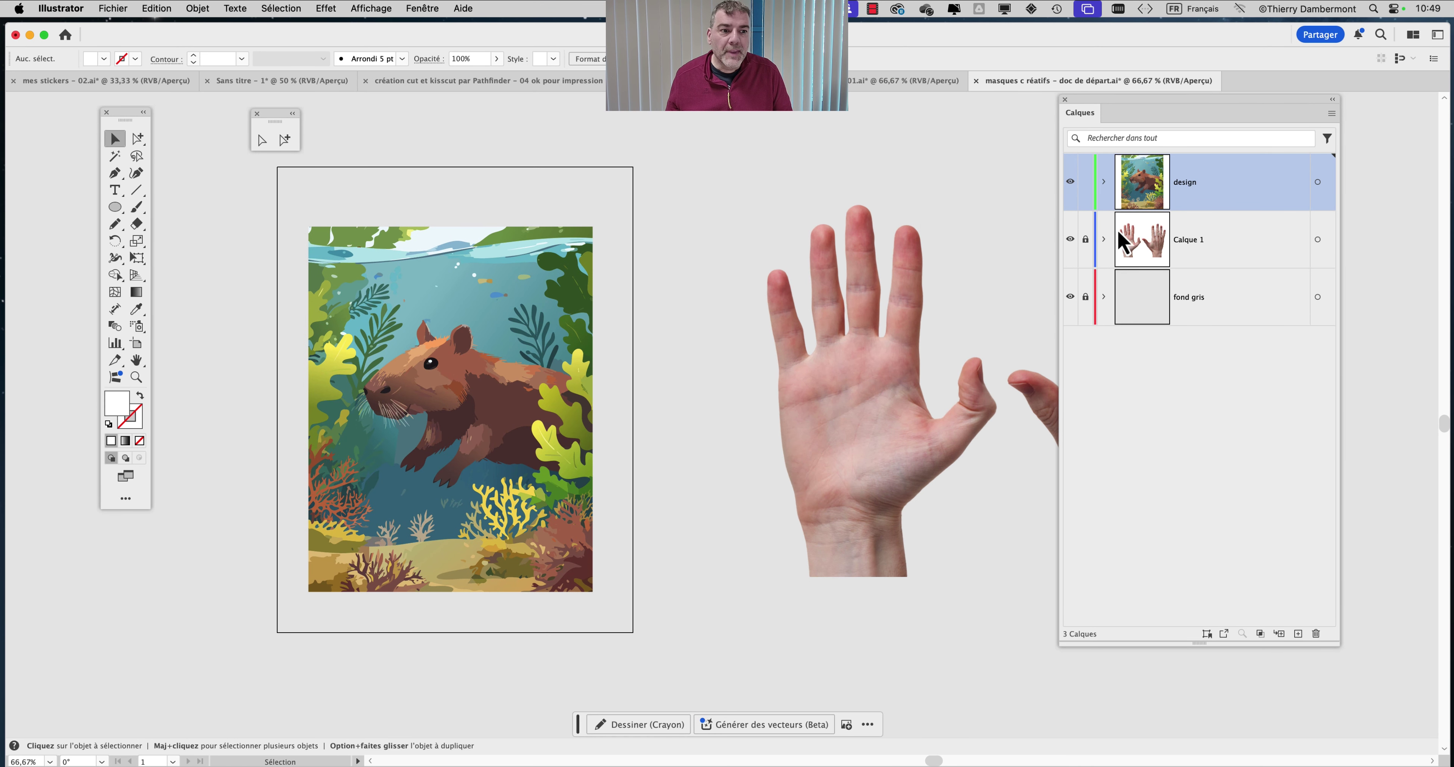
- Select only the capybara's group within the illustration using the Group Selection tool
click(286, 143)
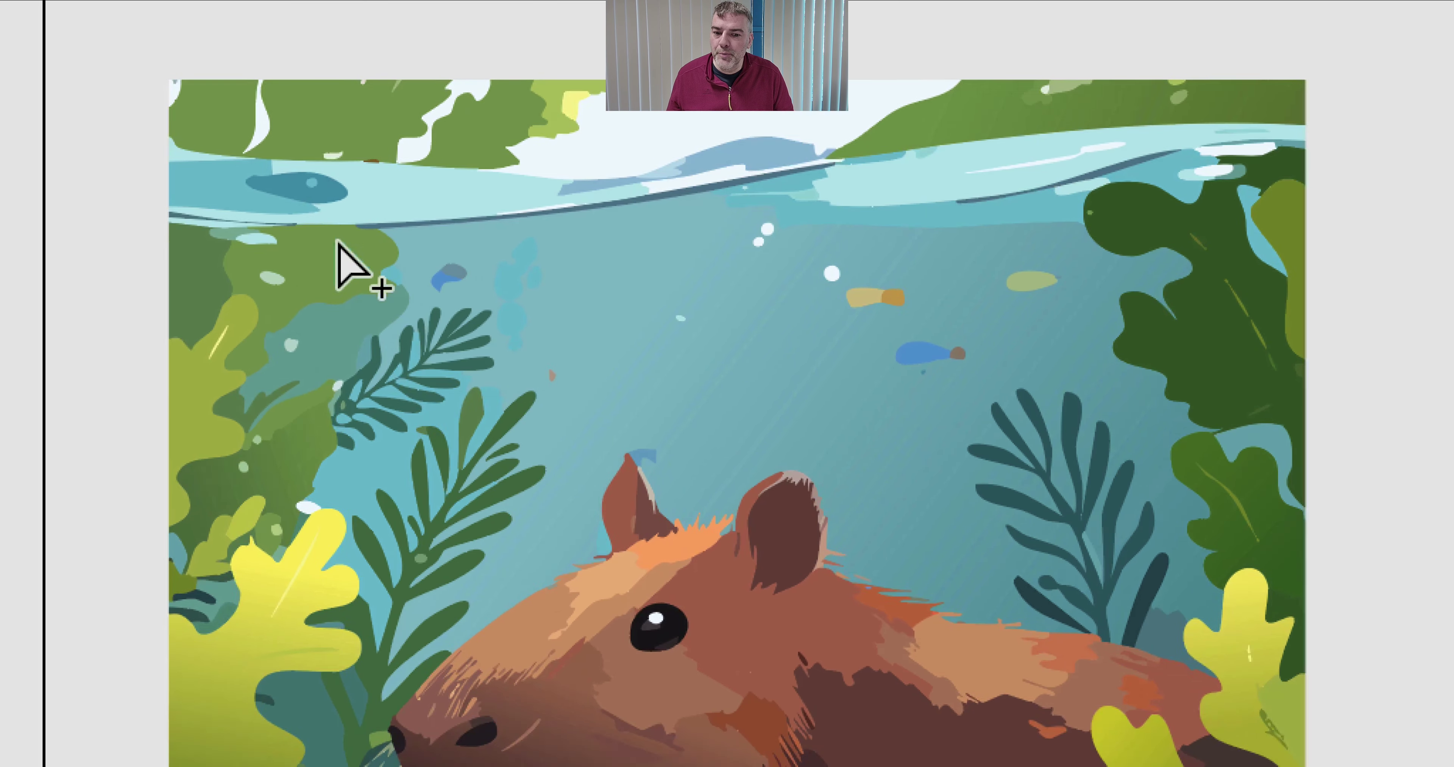
scroll(415, 317, down, 2)
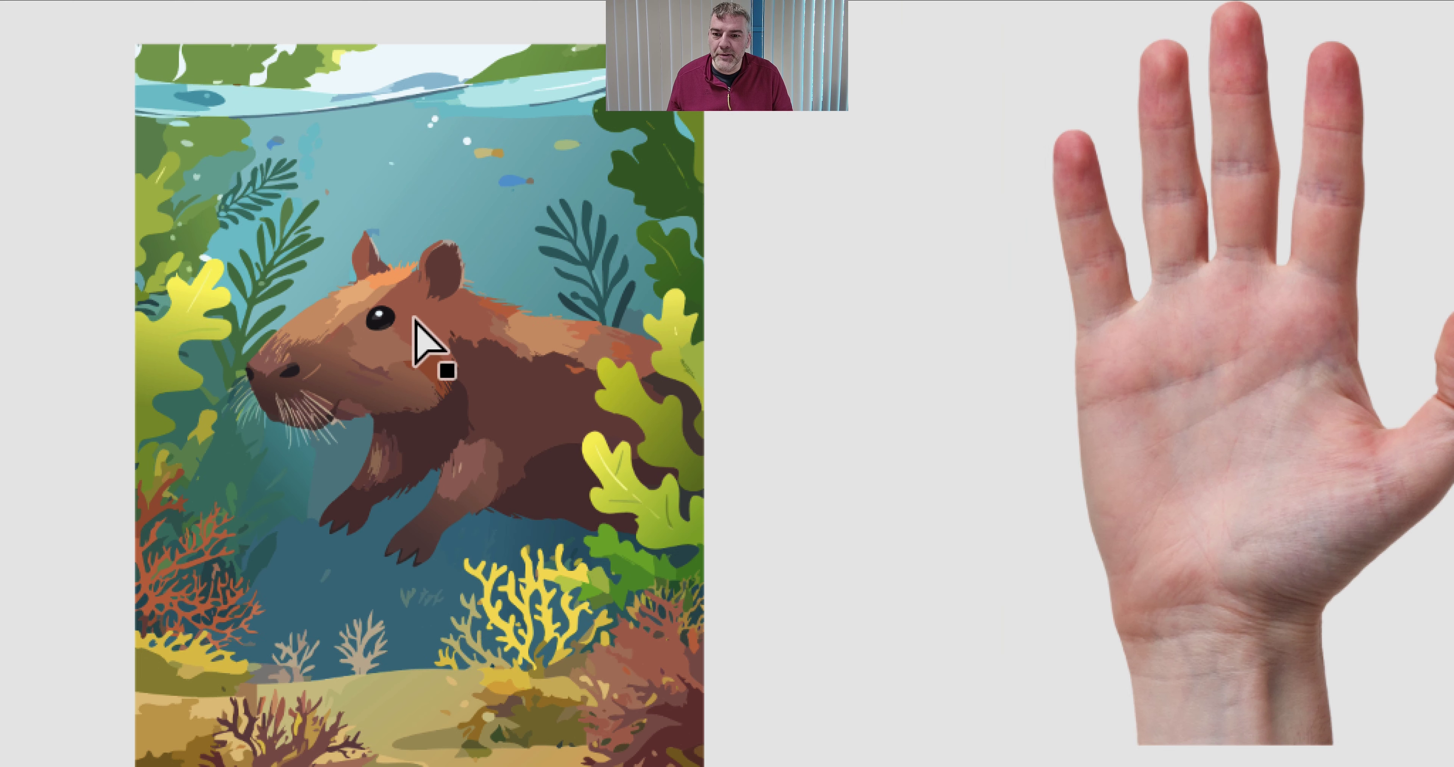
scroll(421, 320, up, 1)
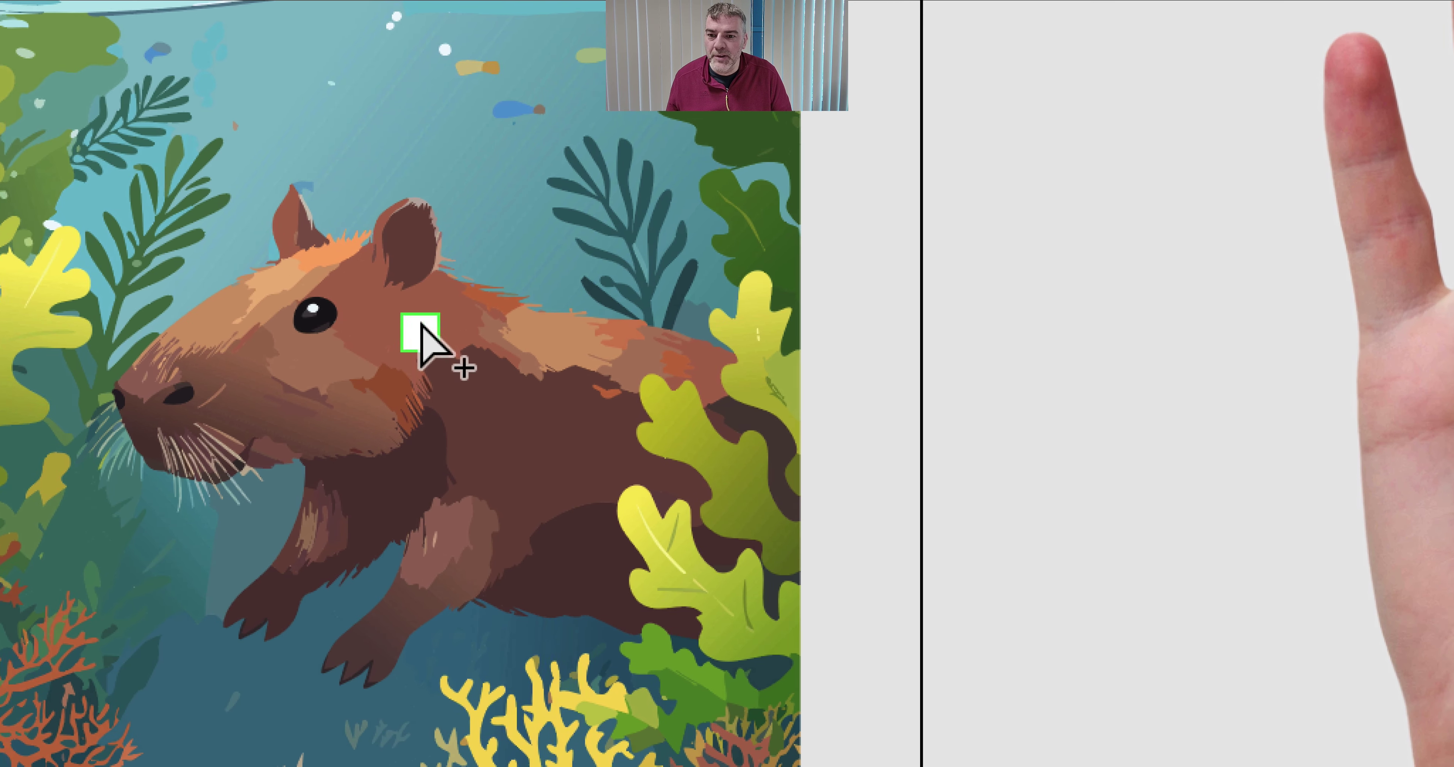
click(409, 316)
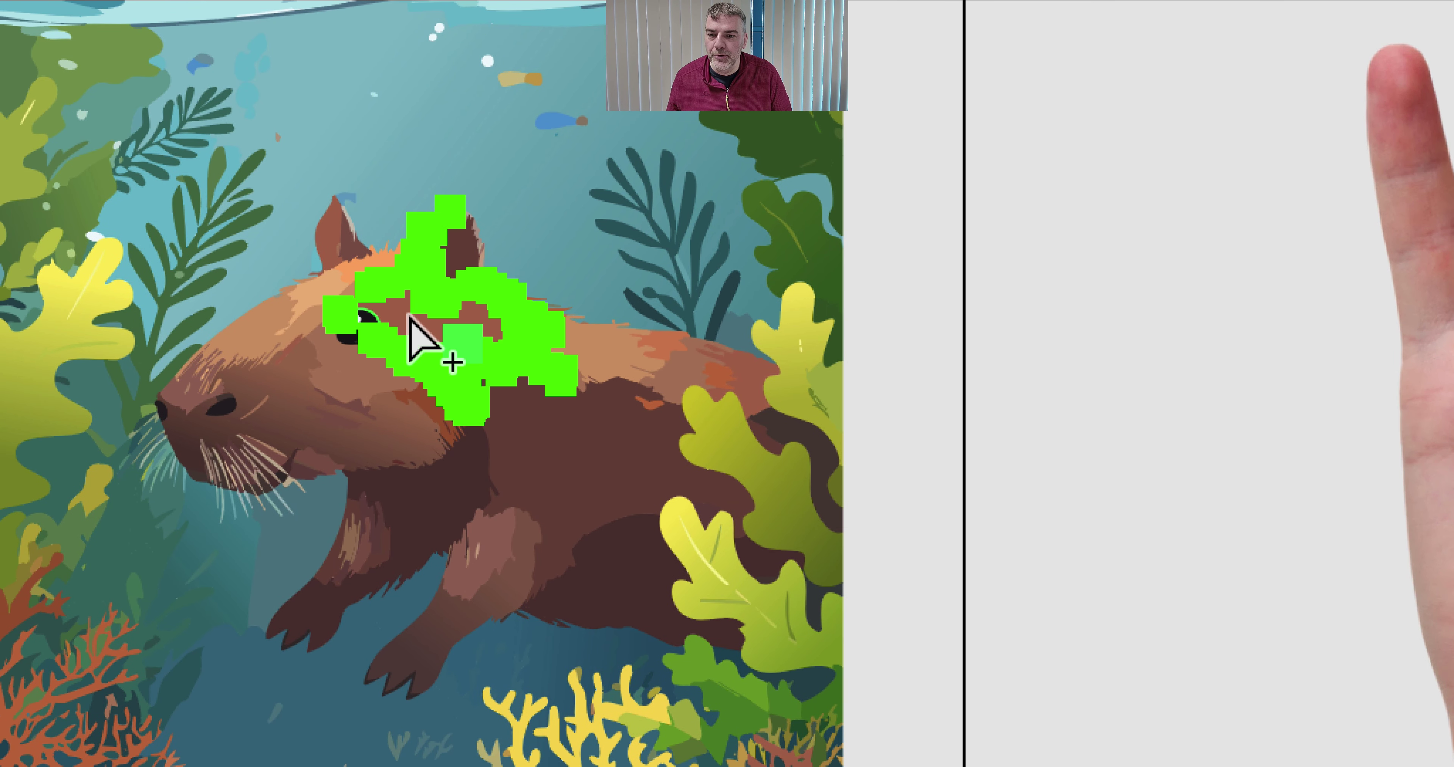
key(ctrl+a)
click(410, 316)
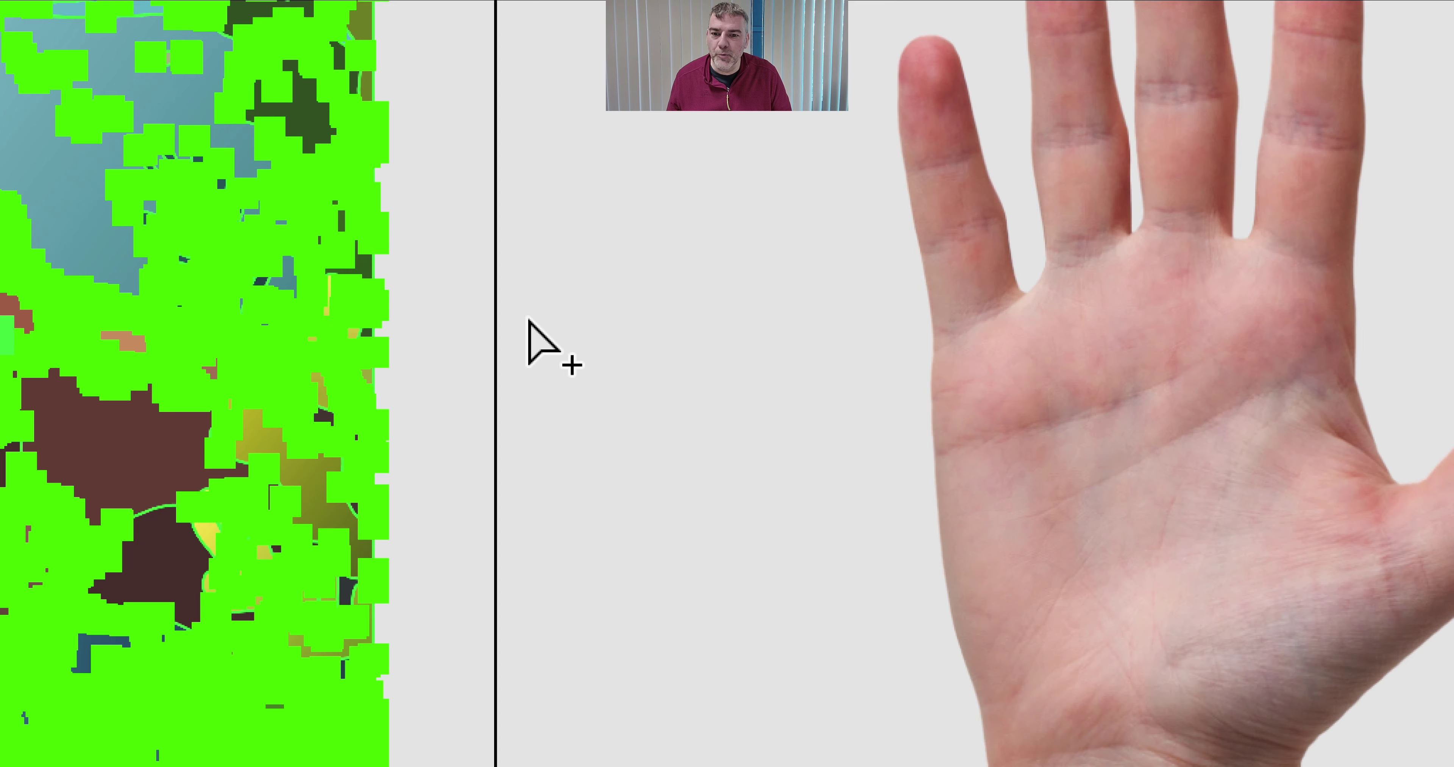
click(999, 324)
click(203, 312)
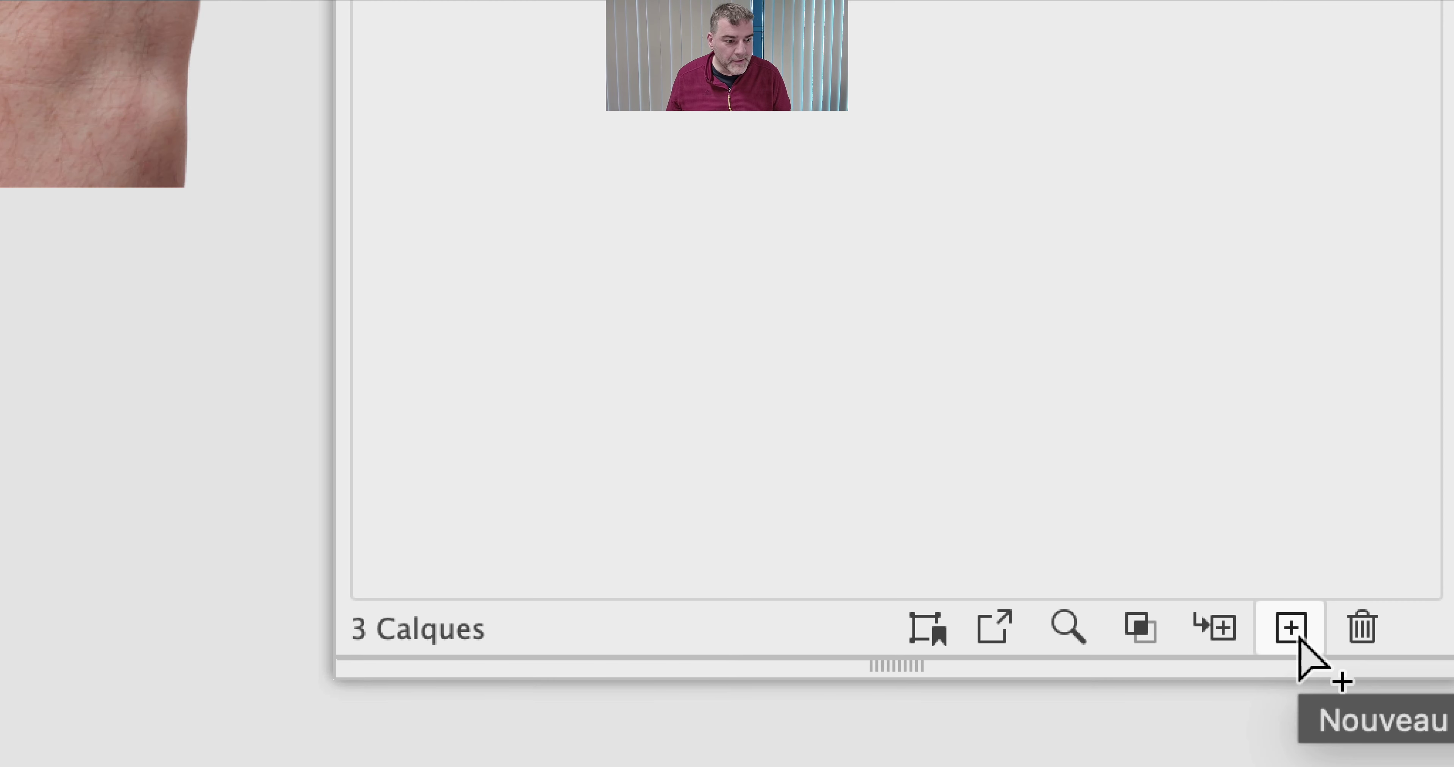
- Add a new layer above the design layer and copy the selected capybara group
click(1298, 637)
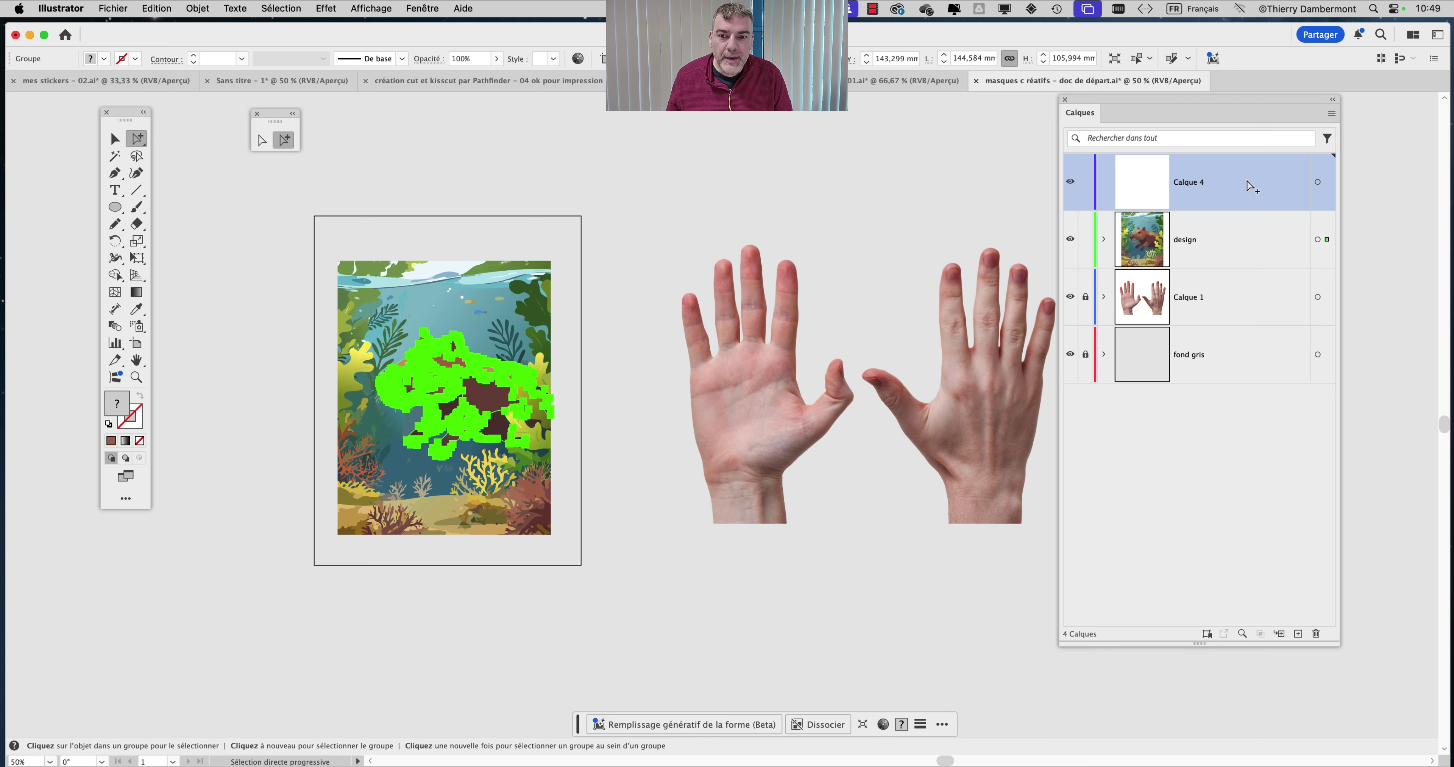
click(157, 8)
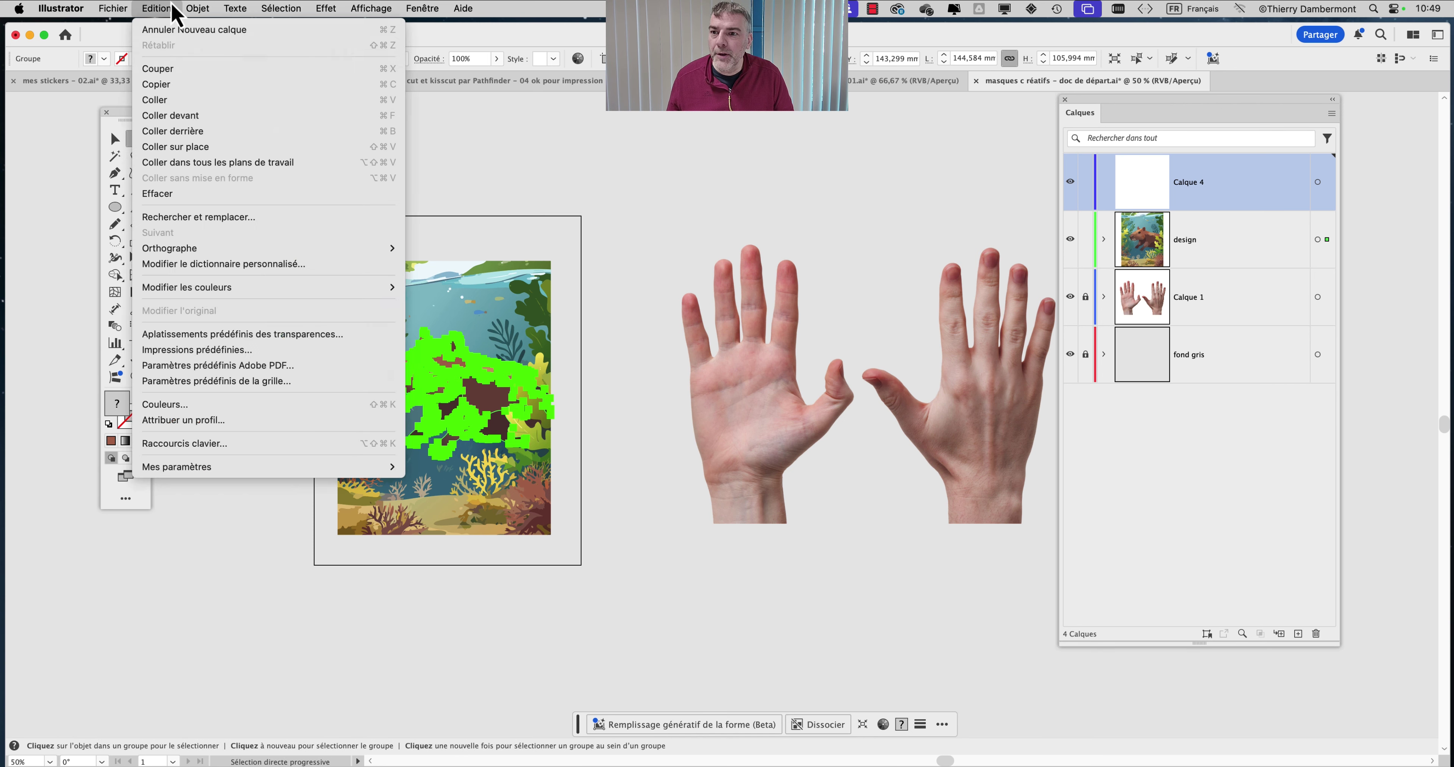
click(165, 86)
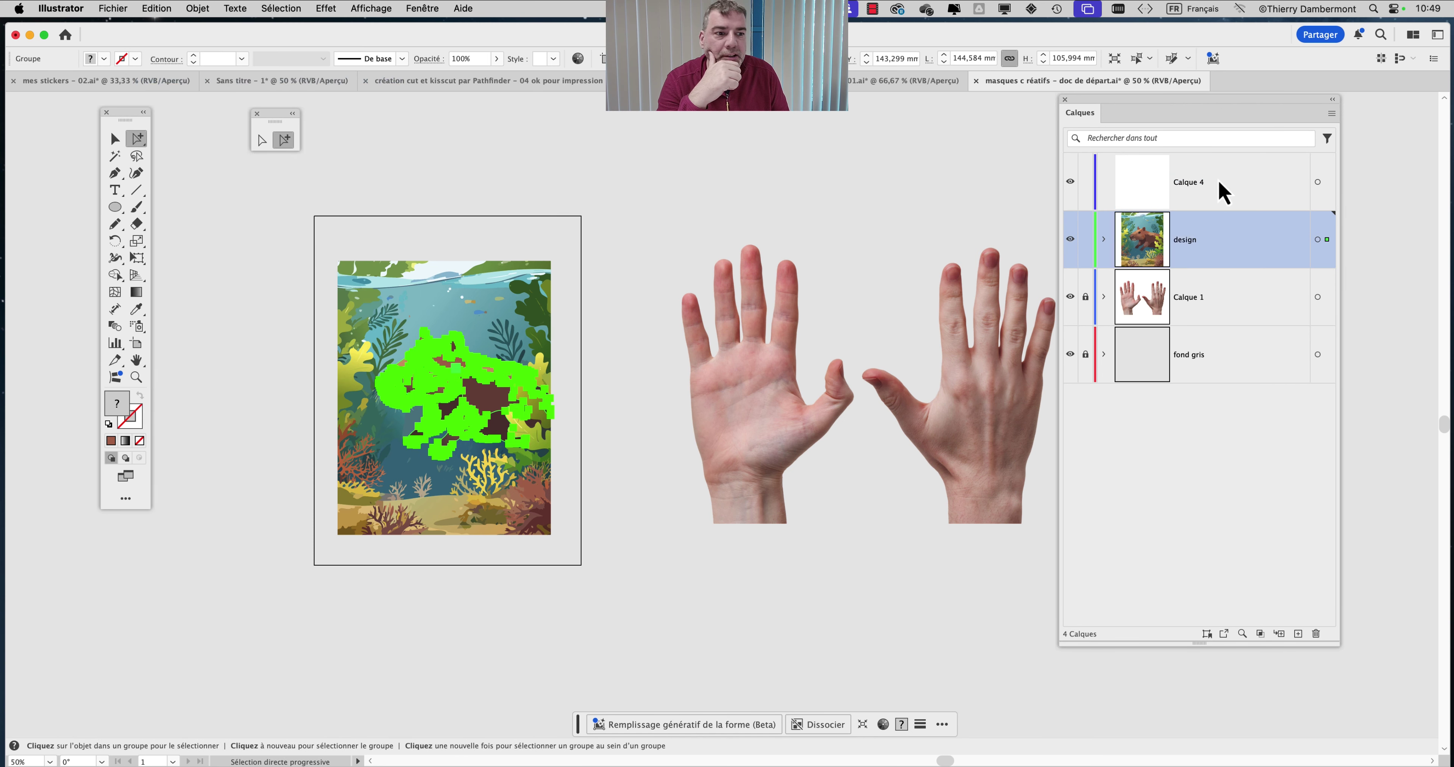
- Turn off the "Coller en conservant les calques d'origine" layer option and make the new empty layer active
click(1334, 118)
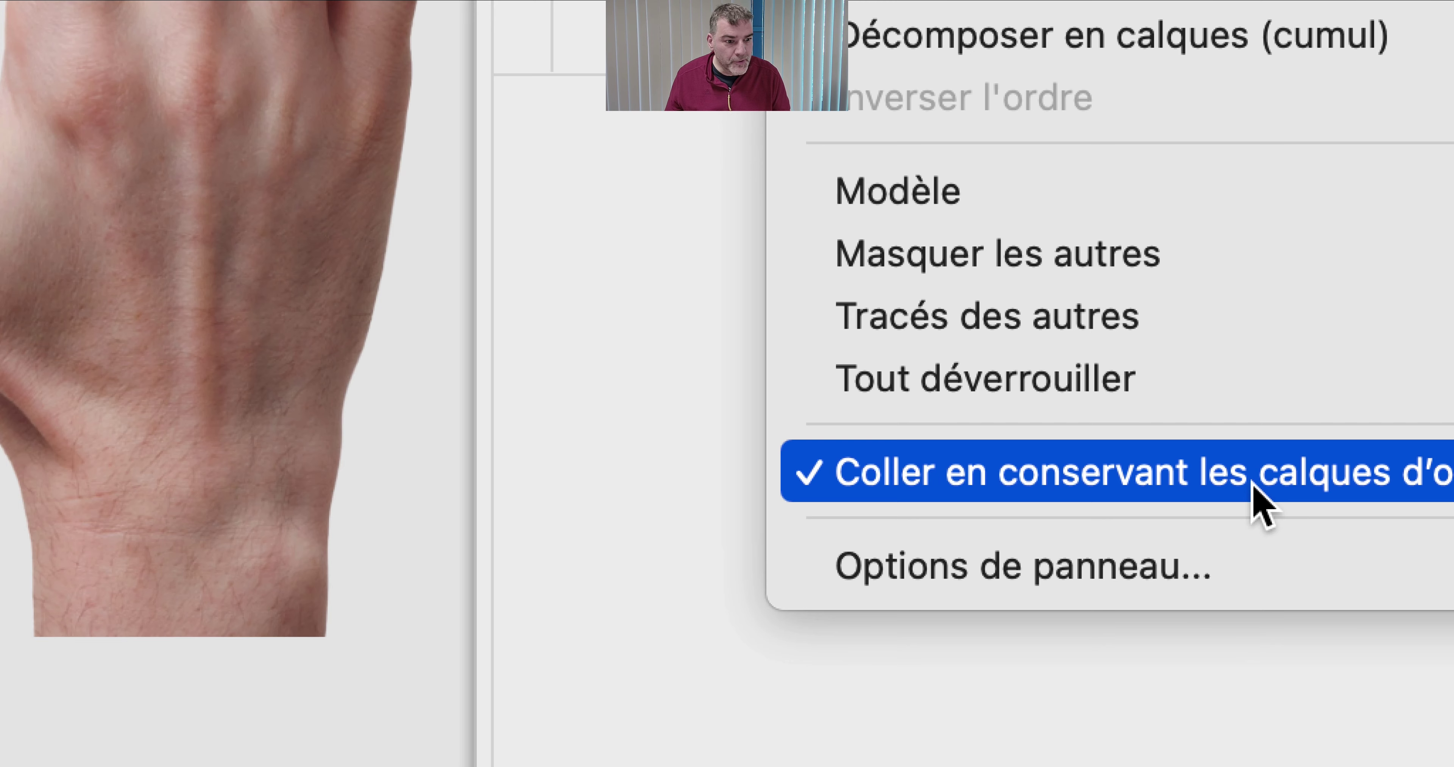
click(1255, 490)
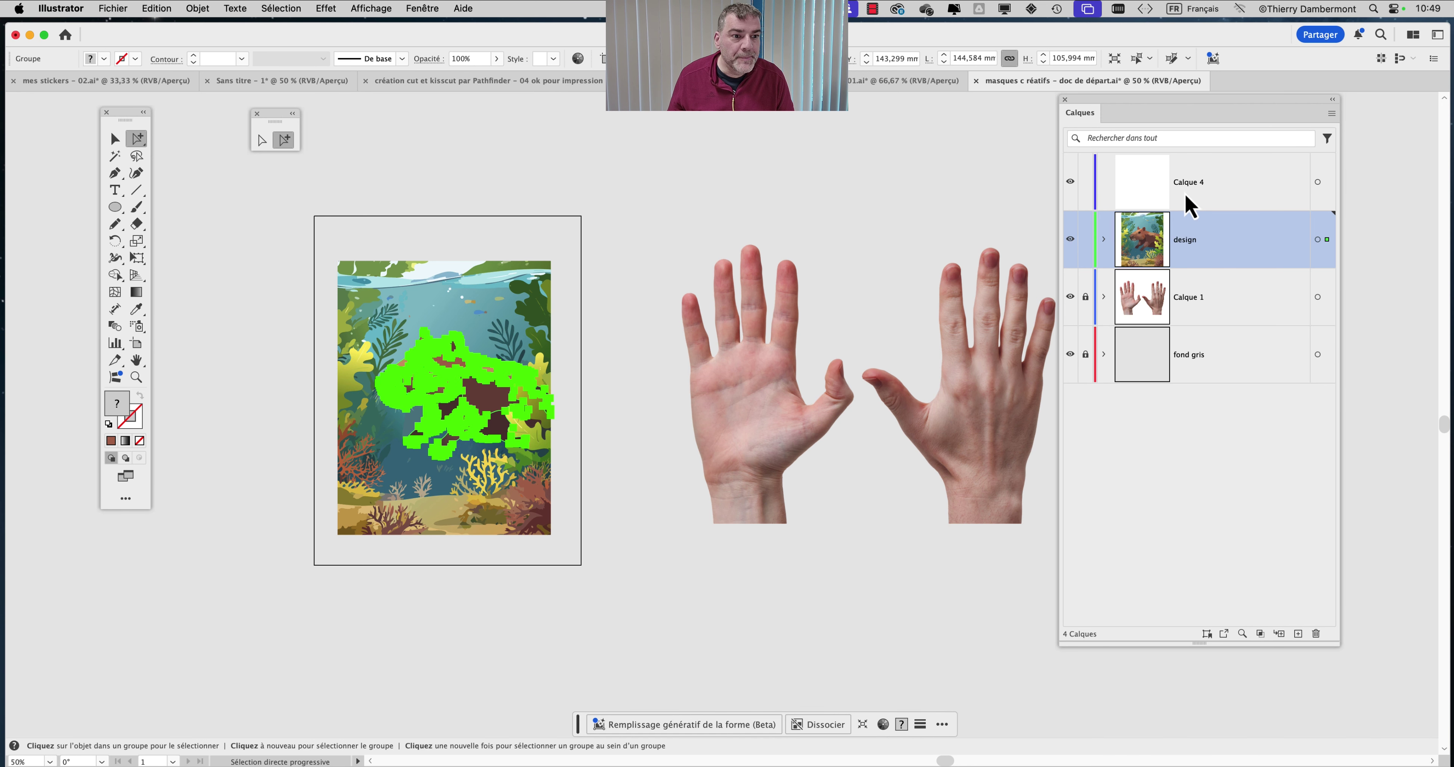
click(1186, 195)
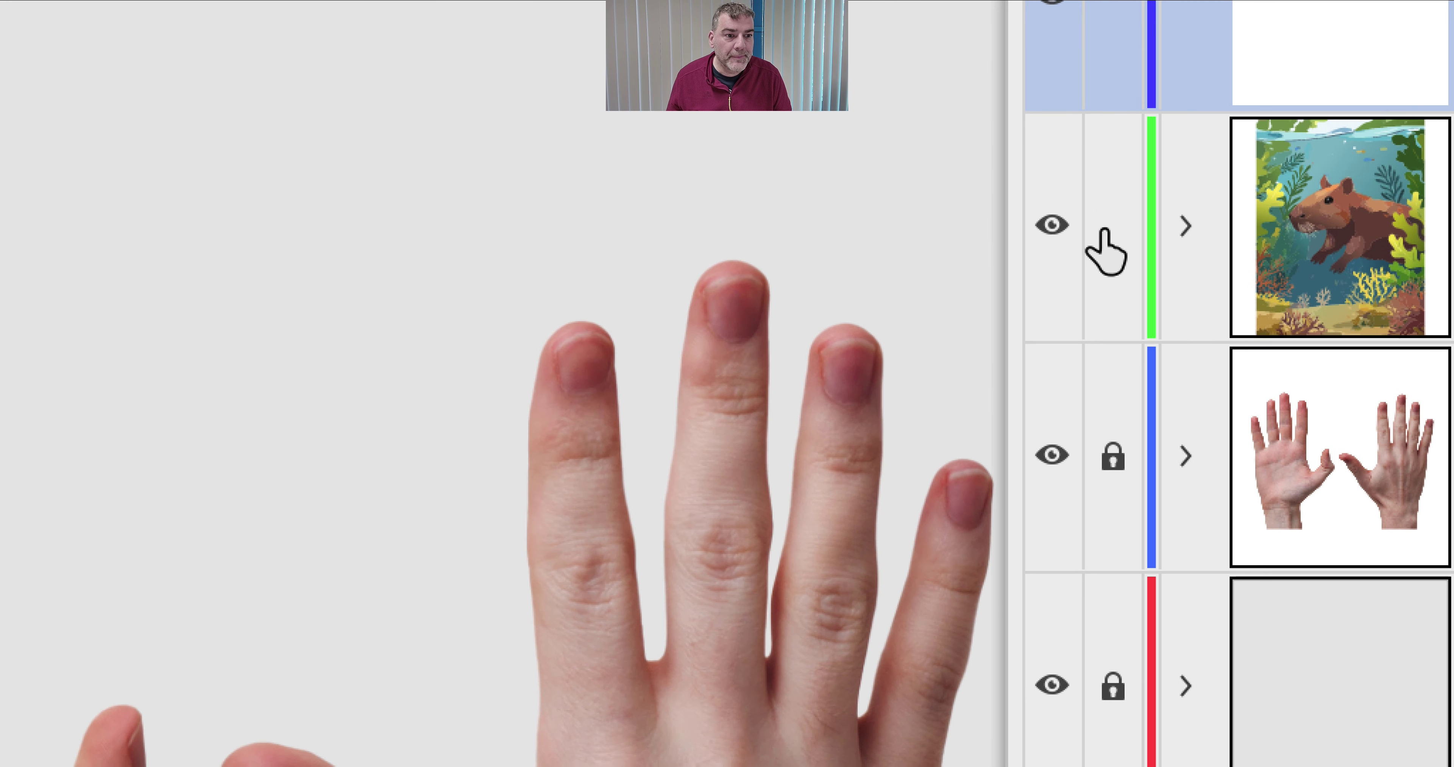
- Lock the design layer and paste the copied capybara in place on Calque 4, briefly hiding design to check the copy
click(752, 389)
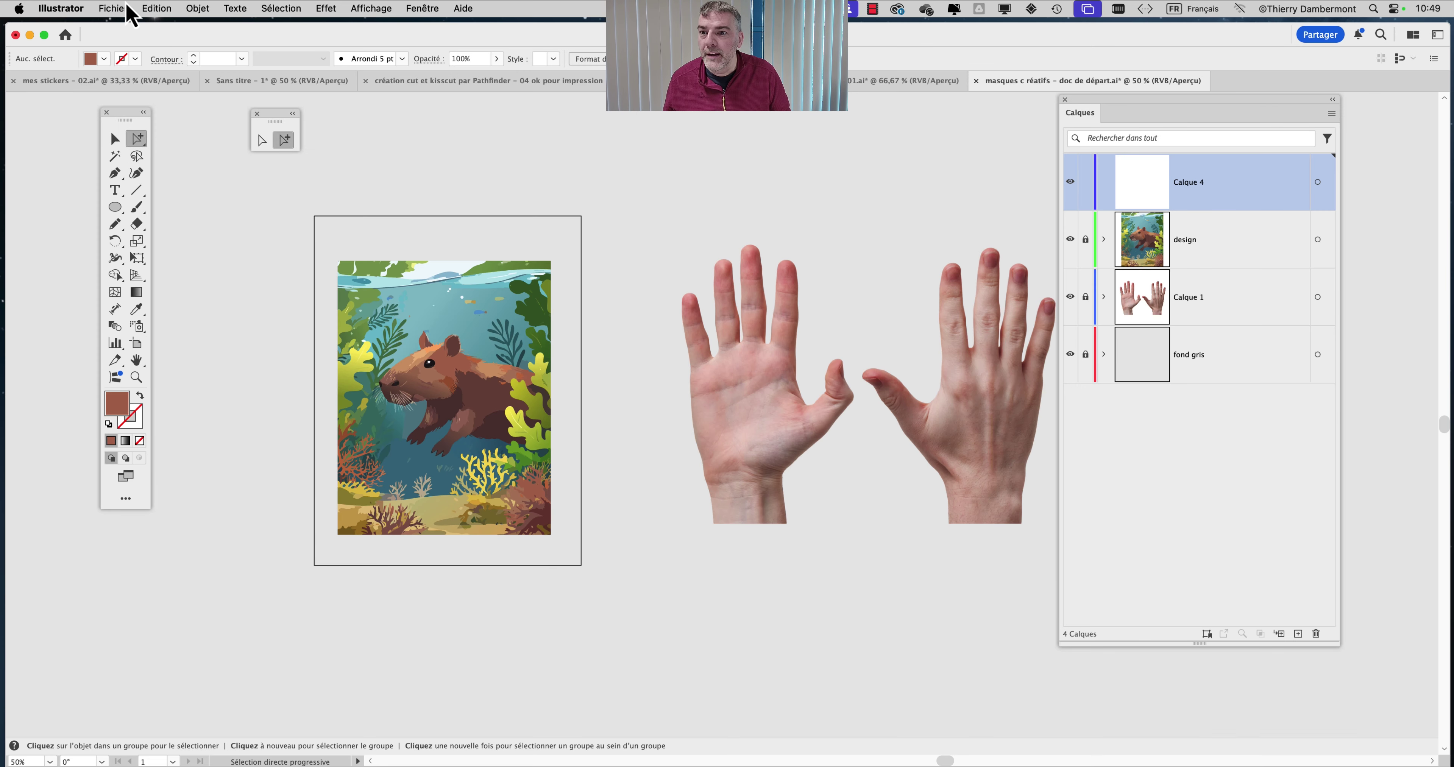
click(154, 8)
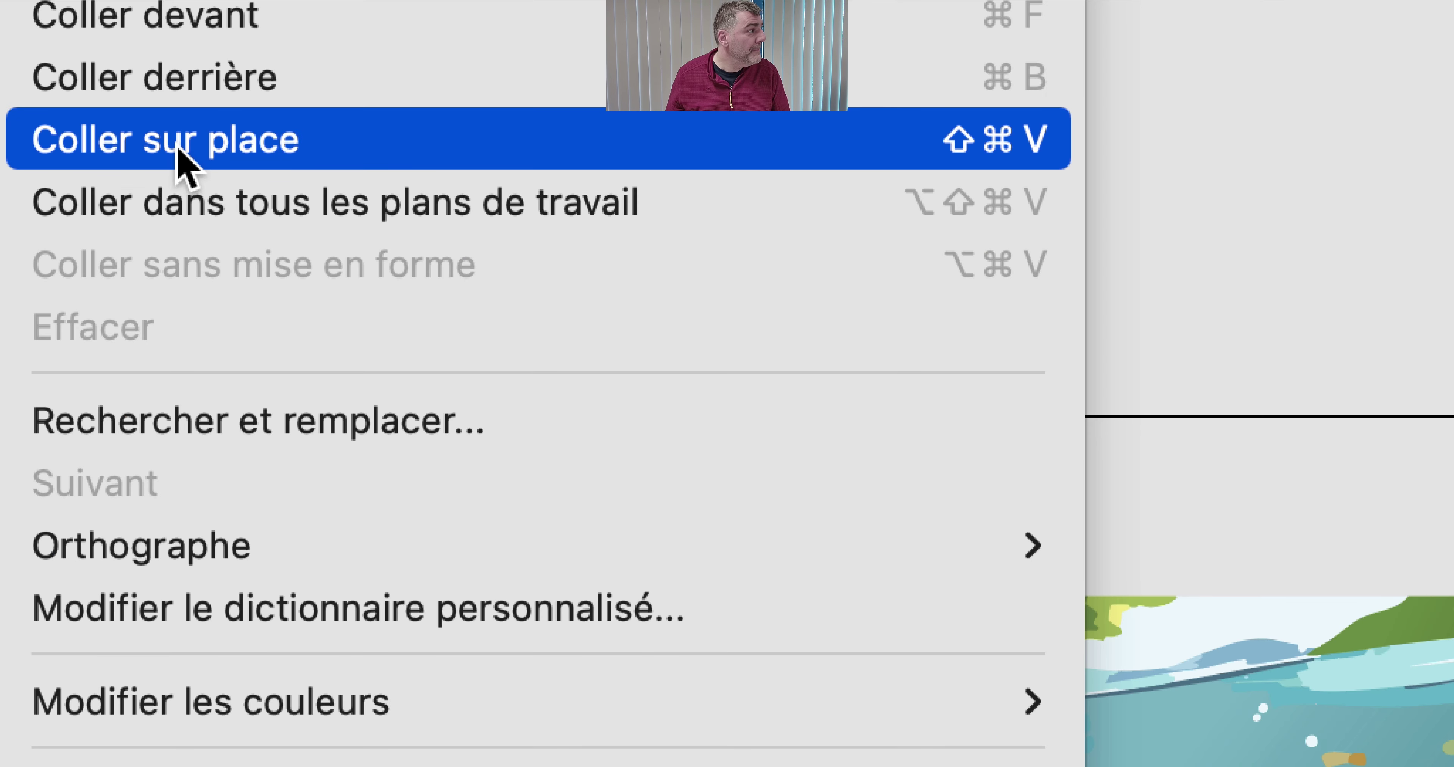
click(180, 160)
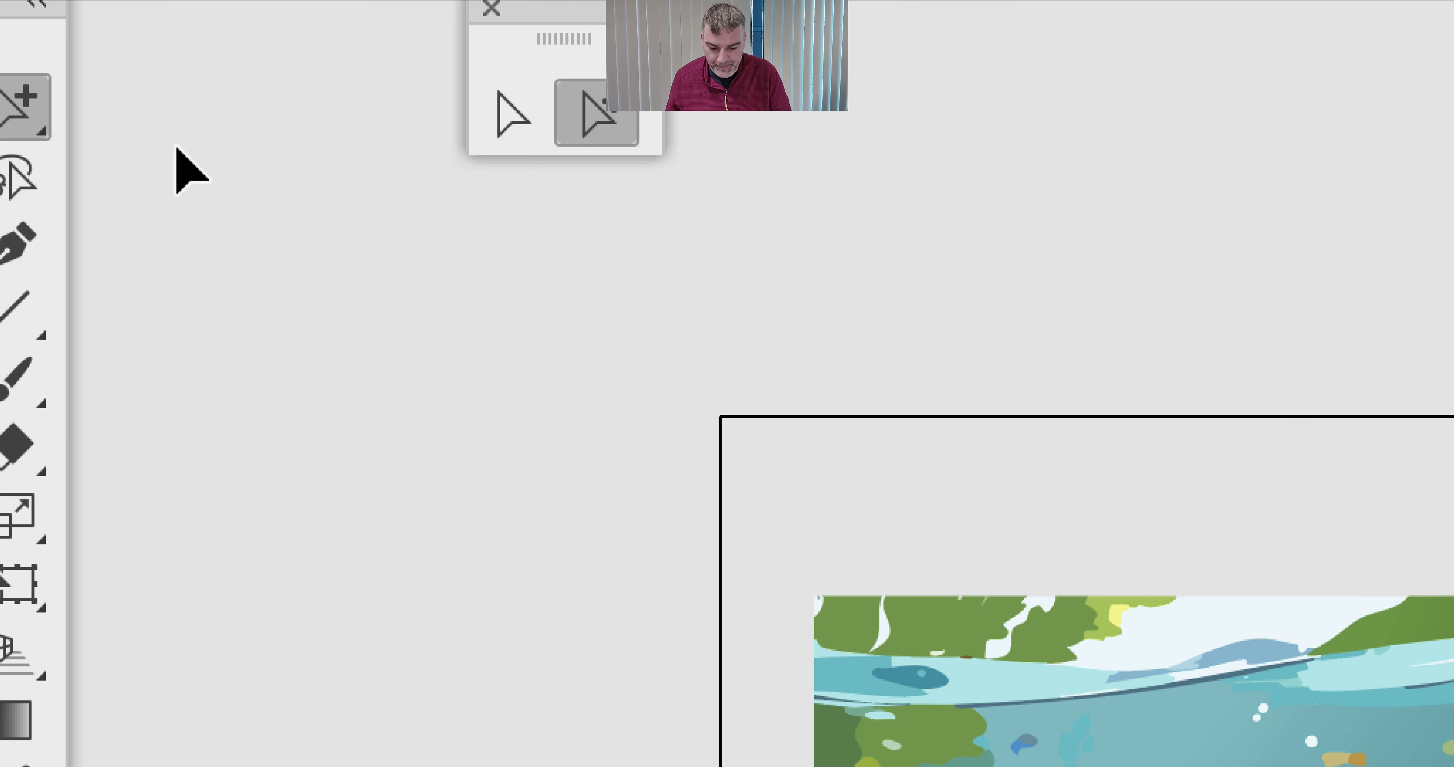
scroll(403, 368, up, 1)
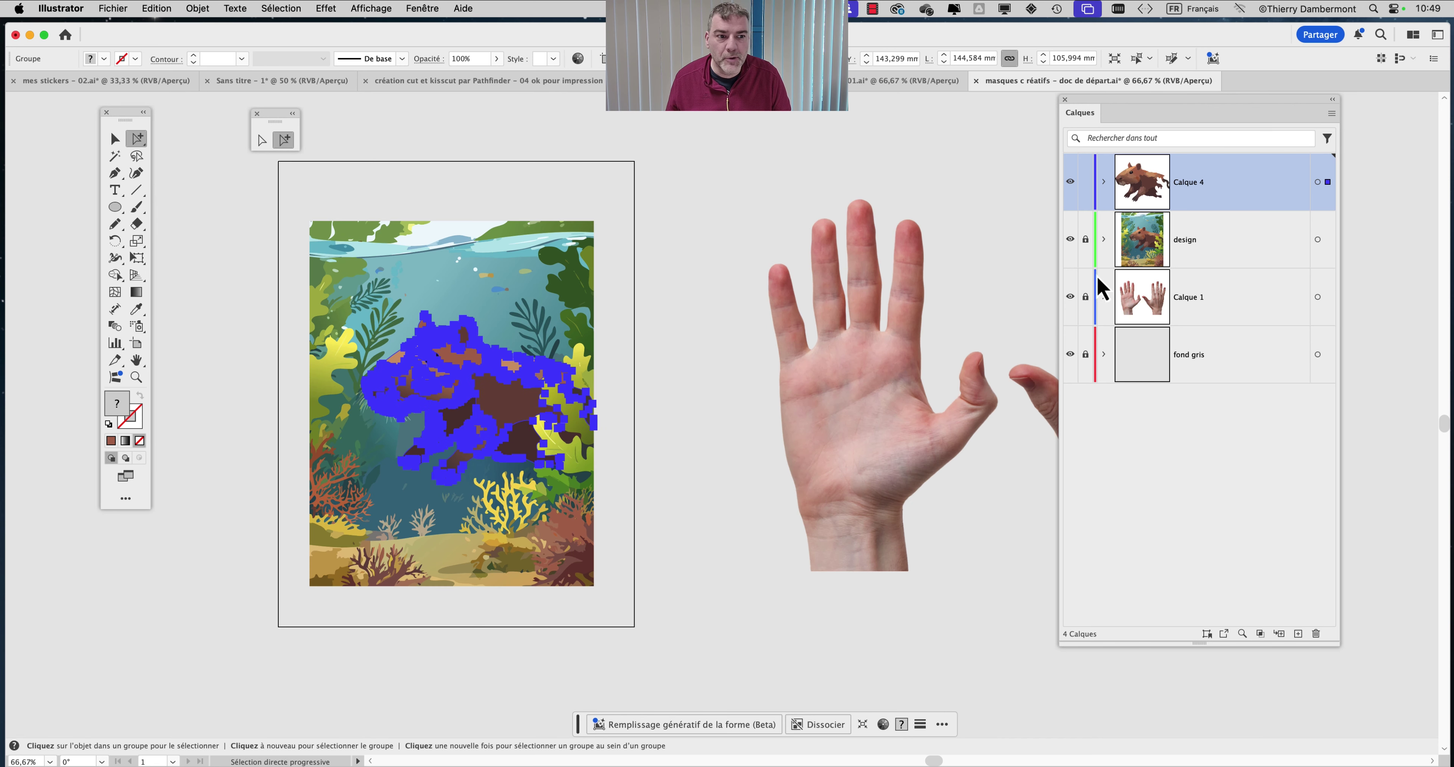
click(1071, 240)
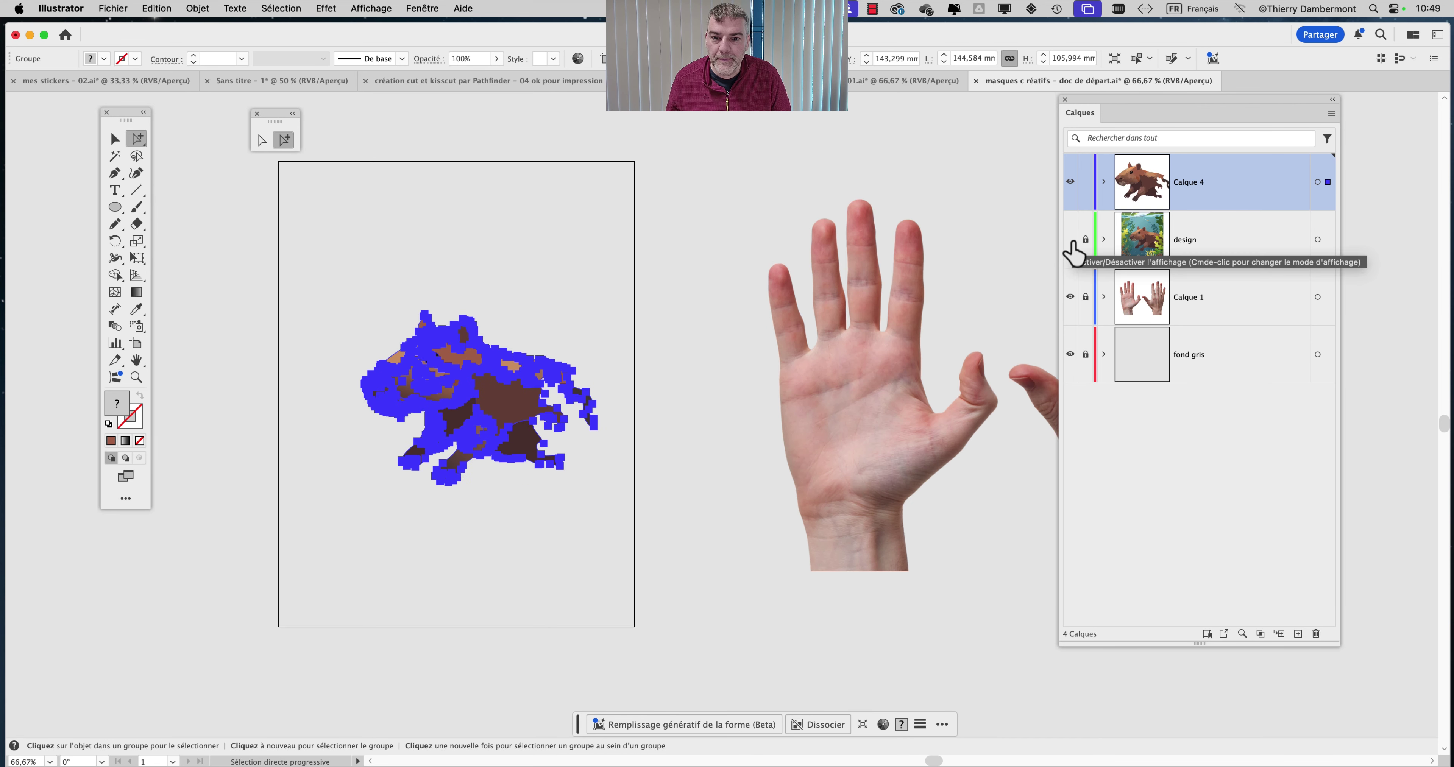
click(1071, 239)
click(745, 257)
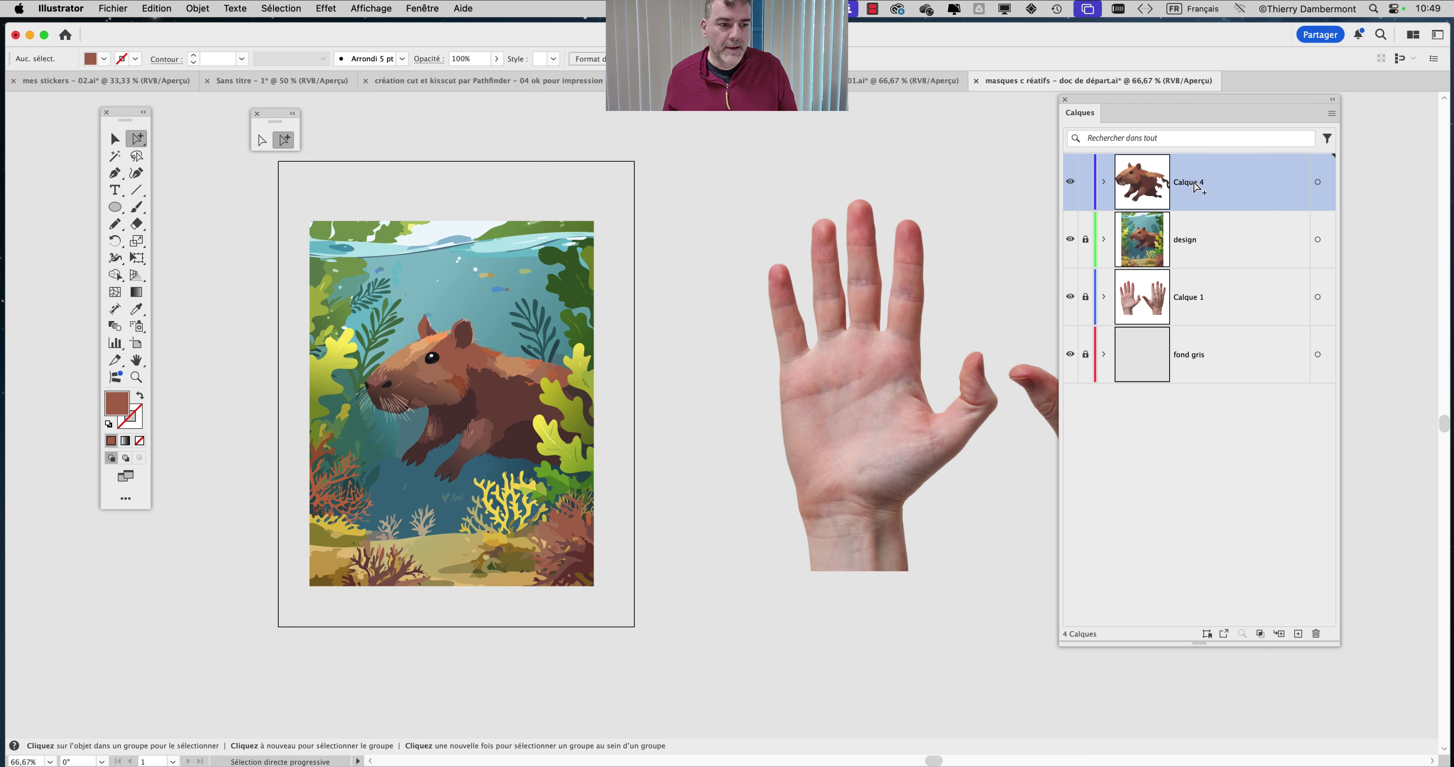
- Lock Calque 4, unlock the design layer and make it the active layer
click(1085, 184)
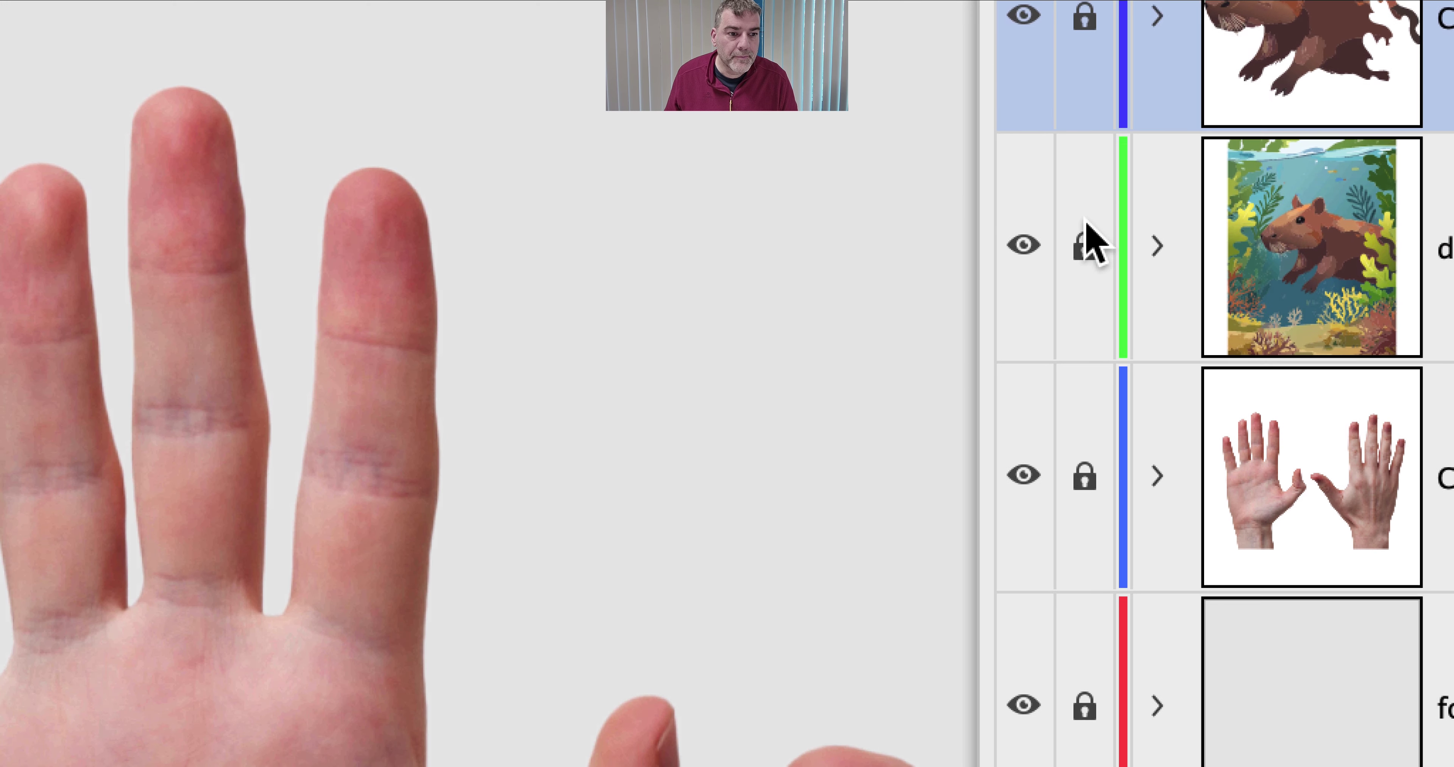
click(1079, 383)
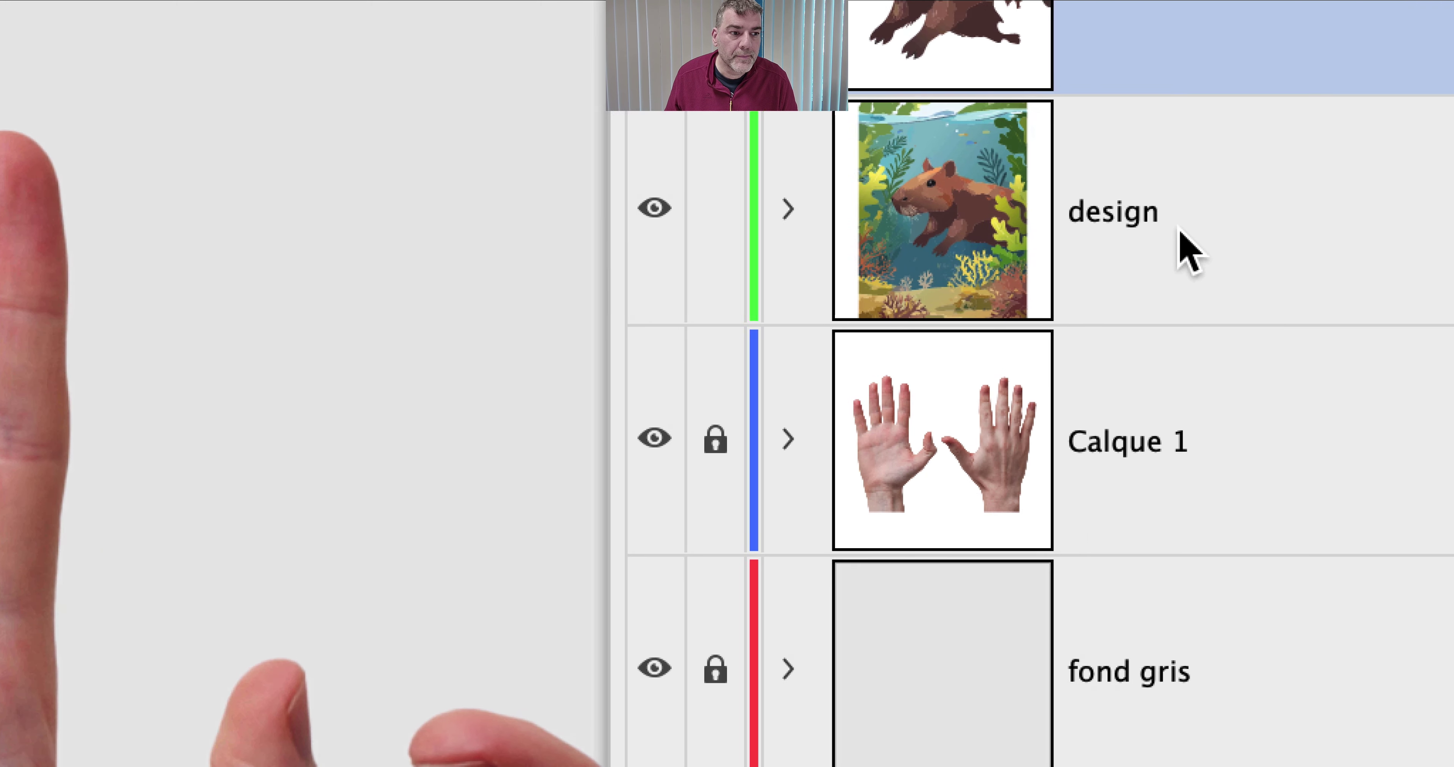
click(1445, 417)
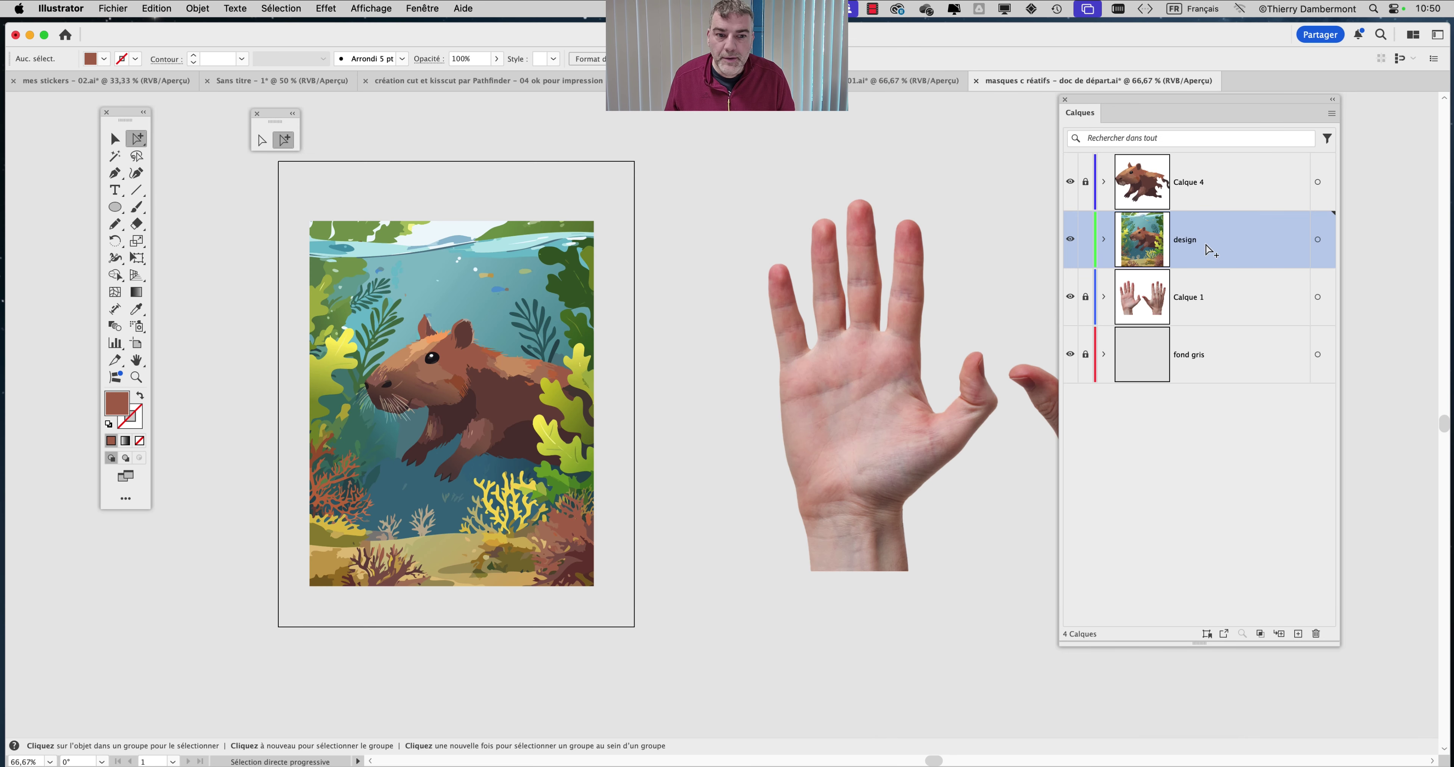
- Draw a circle about 163 mm in diameter over the capybara and use it as a clipping mask on the design layer's illustration
click(115, 208)
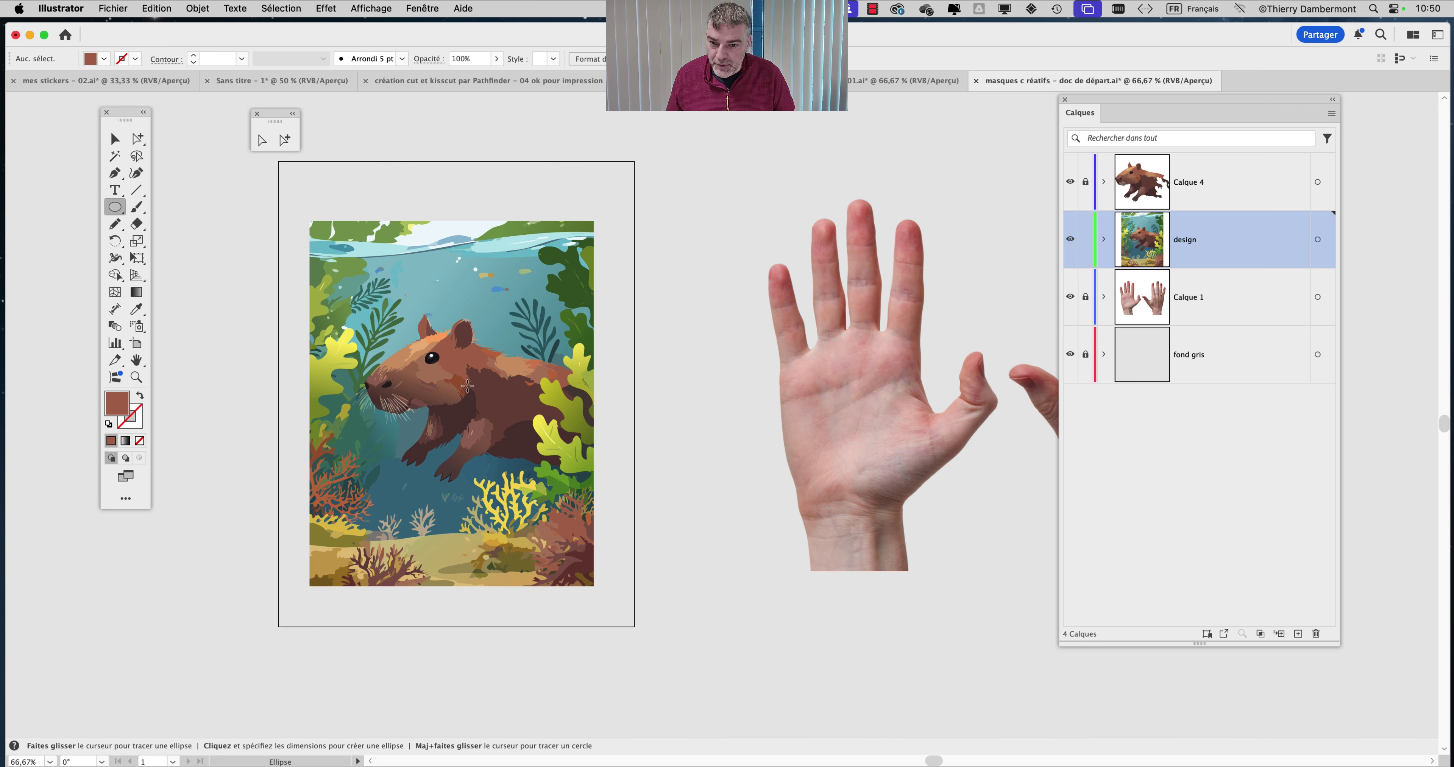
mouse_move(468, 386)
mouse_down()
mouse_move(613, 513)
mouse_move(604, 501)
mouse_move(779, 461)
mouse_move(621, 384)
mouse_move(436, 373)
mouse_move(836, 489)
mouse_move(528, 490)
mouse_move(630, 506)
mouse_move(469, 558)
mouse_move(466, 381)
mouse_move(949, 412)
mouse_move(770, 559)
mouse_move(556, 497)
mouse_move(523, 459)
mouse_move(560, 495)
mouse_move(1025, 476)
mouse_move(535, 486)
mouse_move(587, 511)
mouse_move(565, 491)
mouse_move(583, 495)
mouse_up()
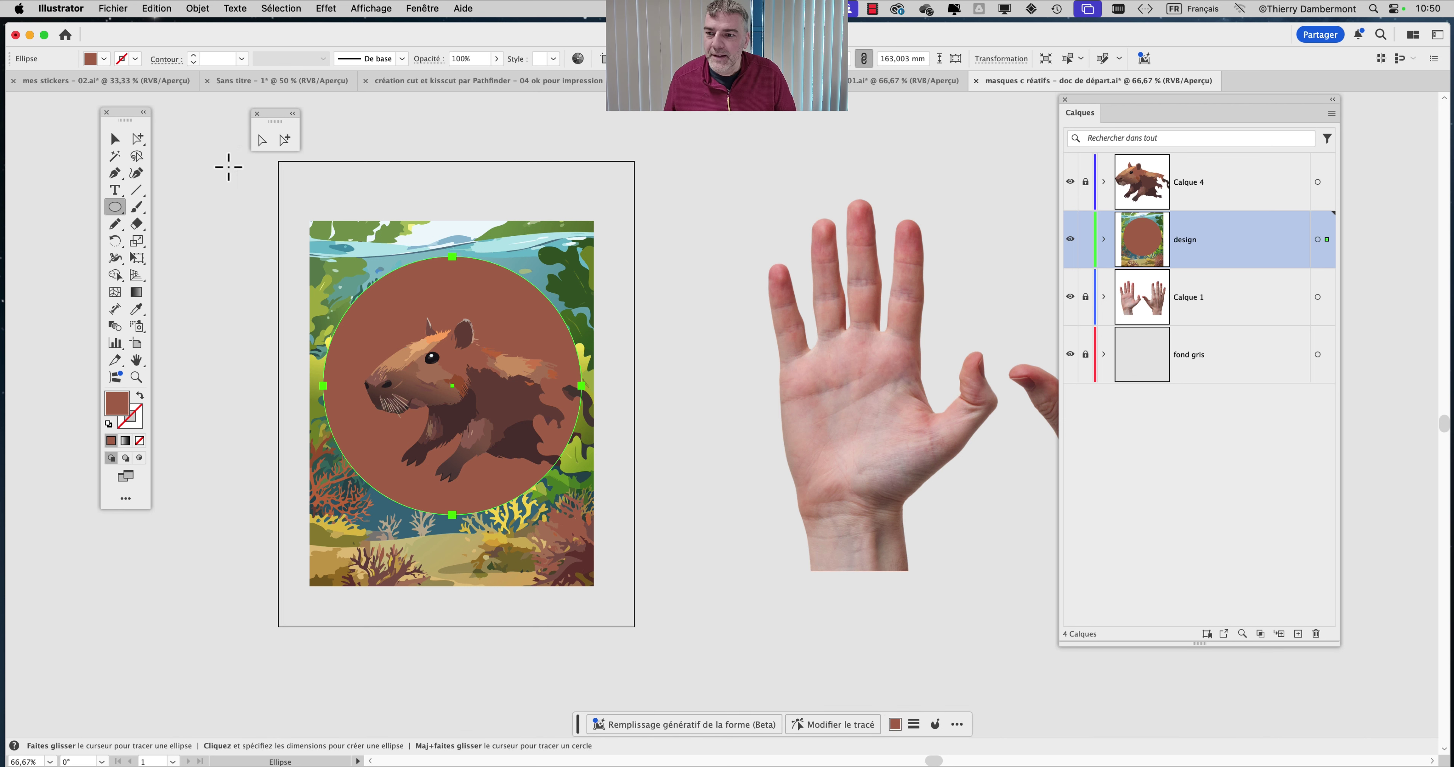
key(v)
drag(252, 241, 636, 500)
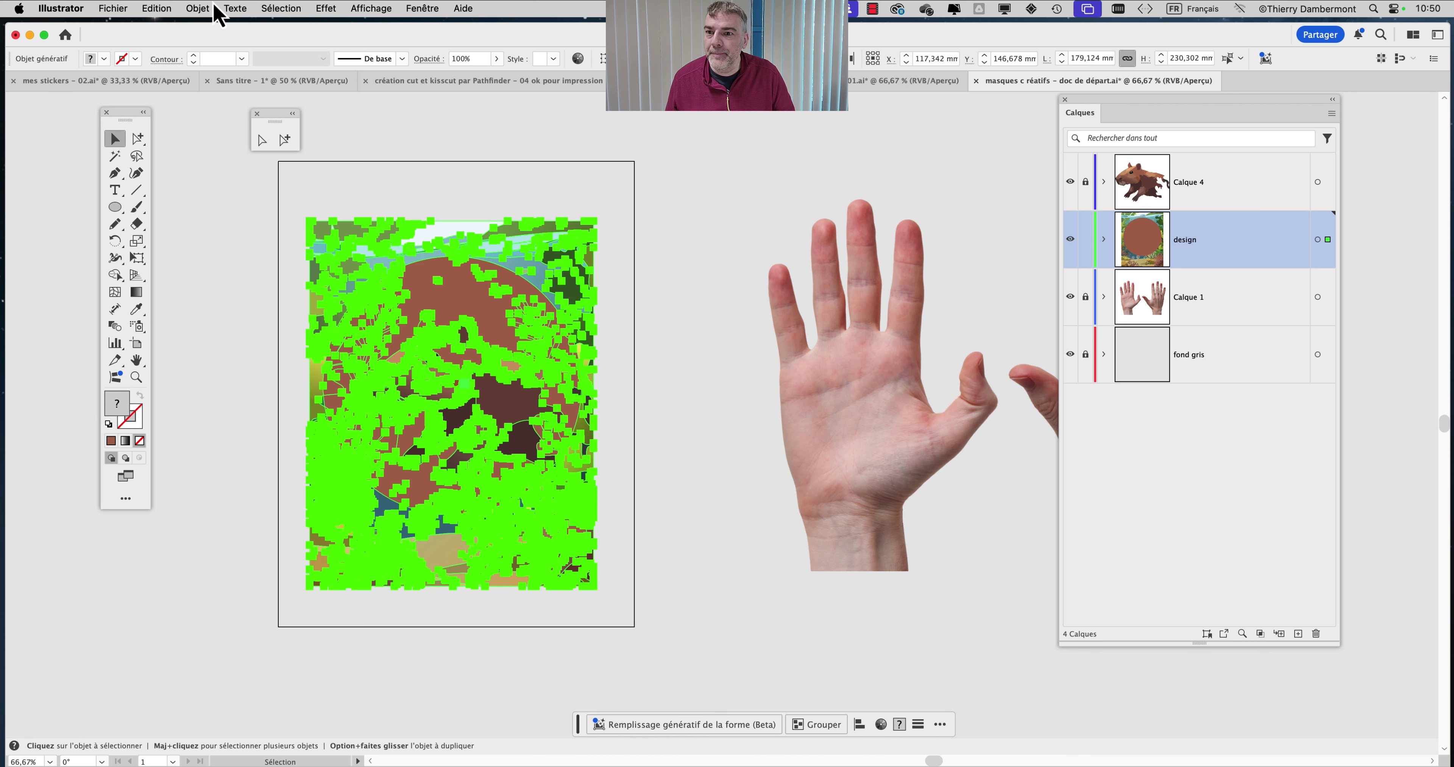
click(1104, 239)
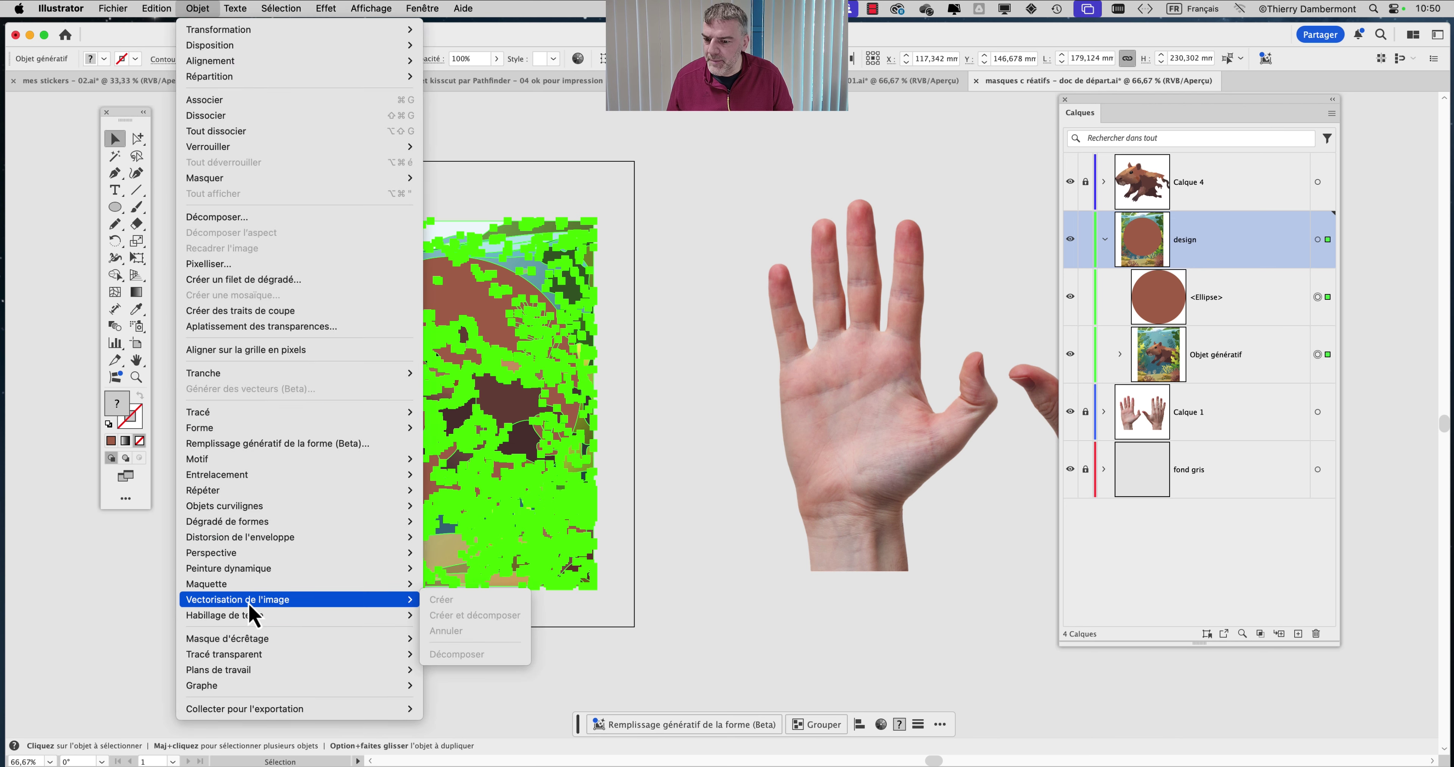
mouse_move(256, 641)
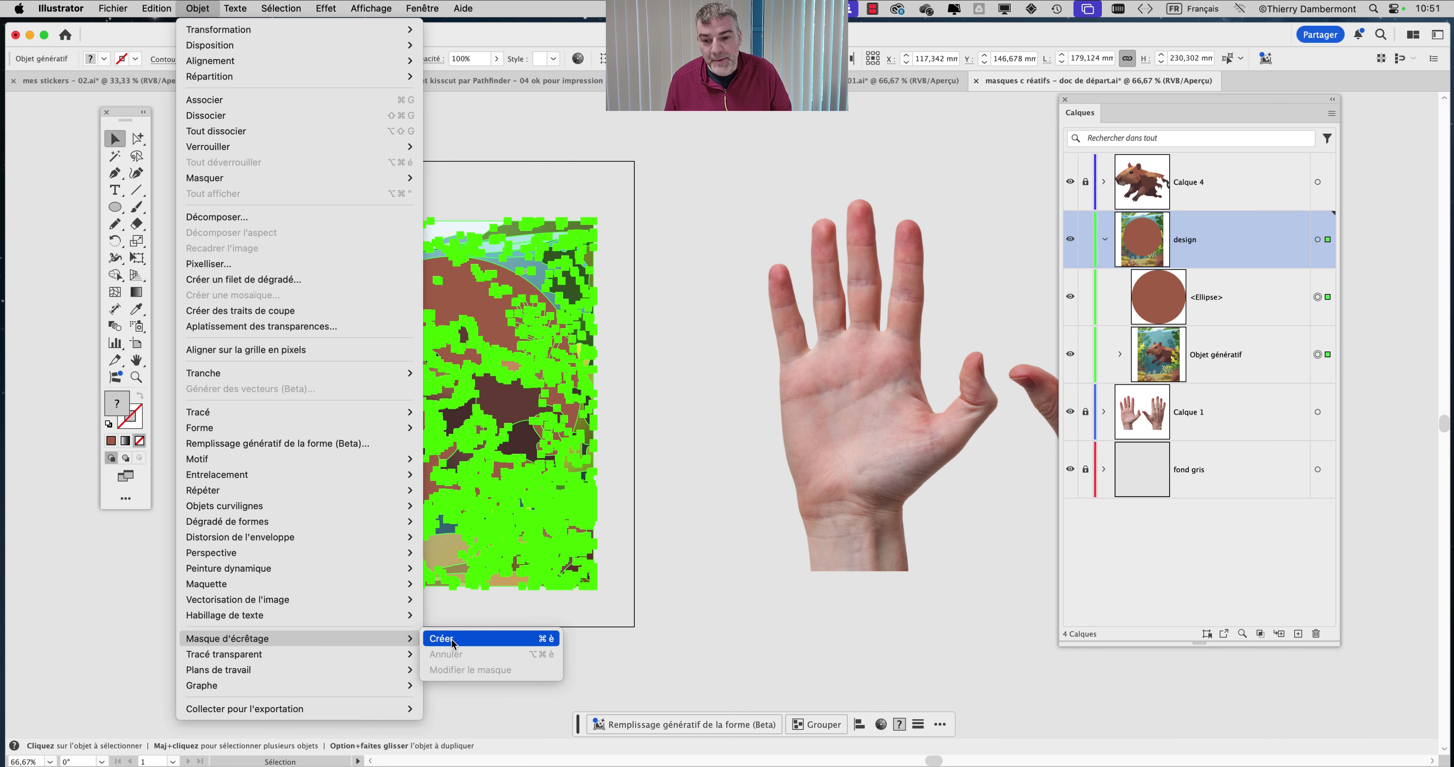
click(454, 643)
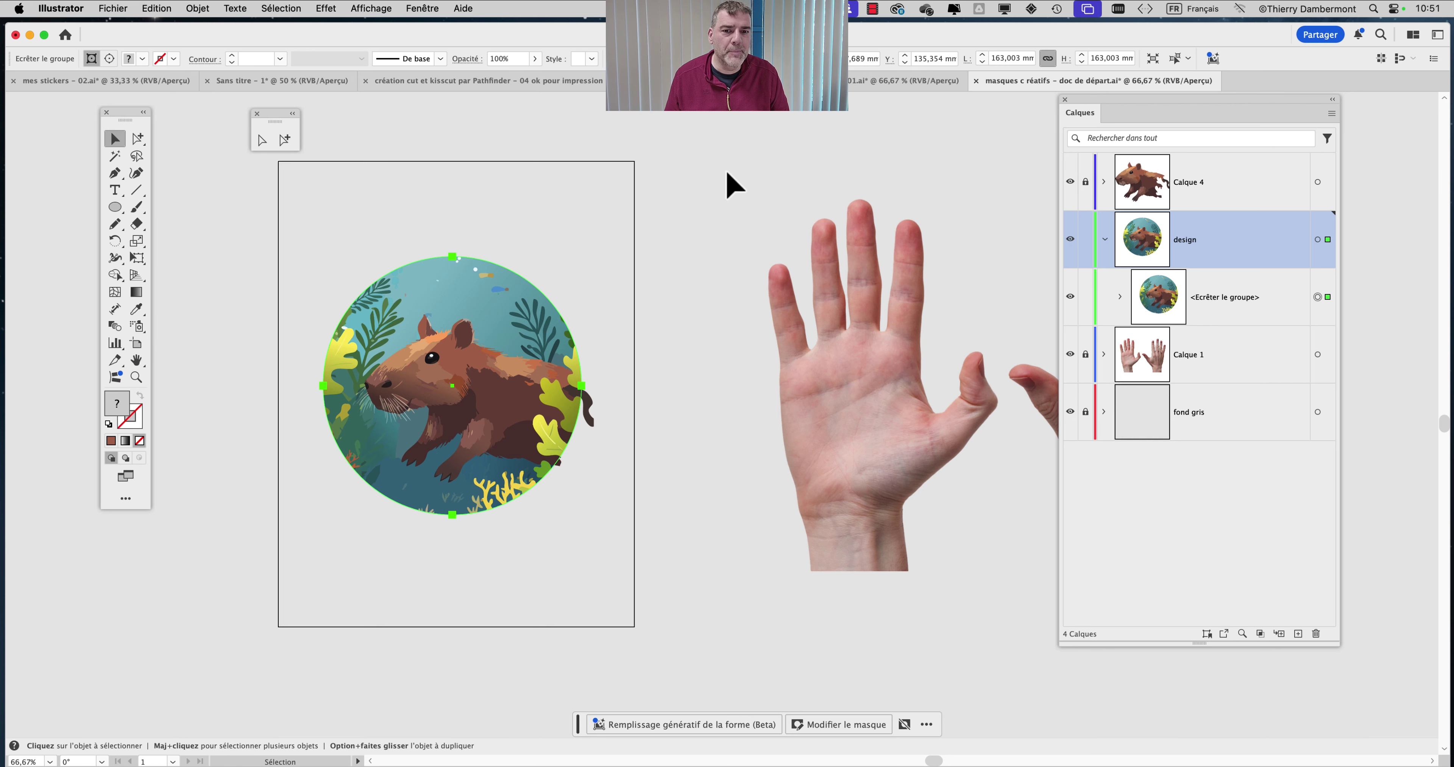
click(733, 185)
- Show the Transparency settings for the clipped illustration to examine the opacity mask options, and close them
click(421, 8)
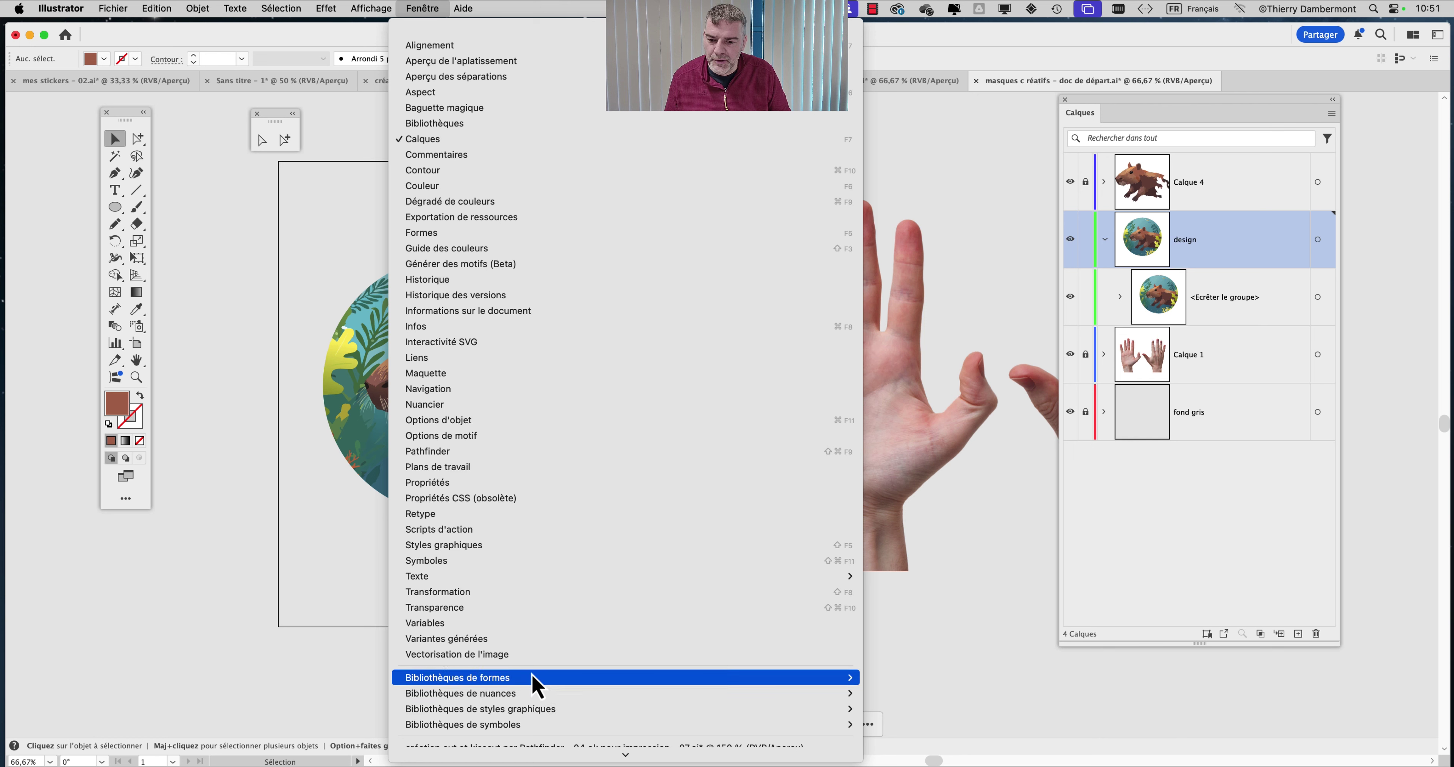
click(520, 608)
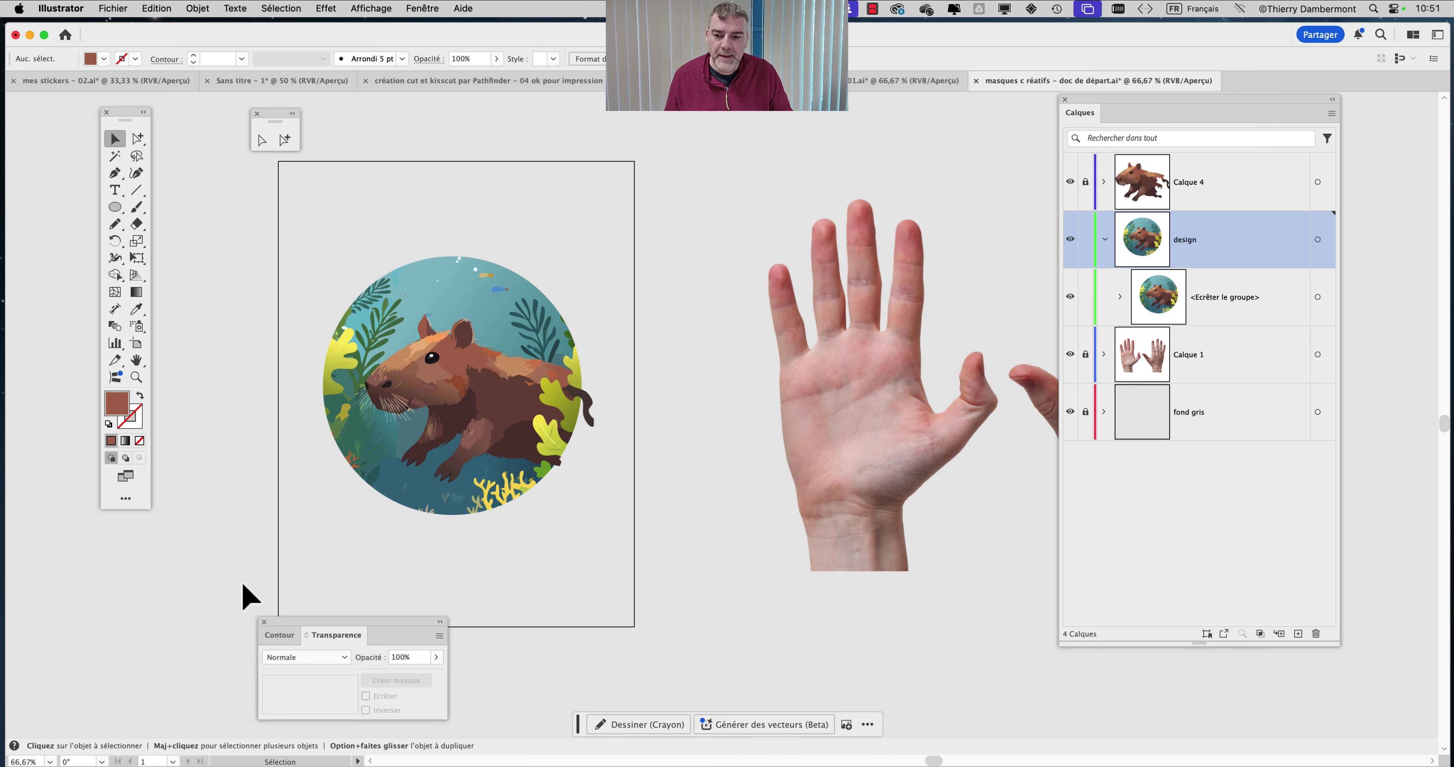
drag(316, 626, 660, 147)
click(477, 302)
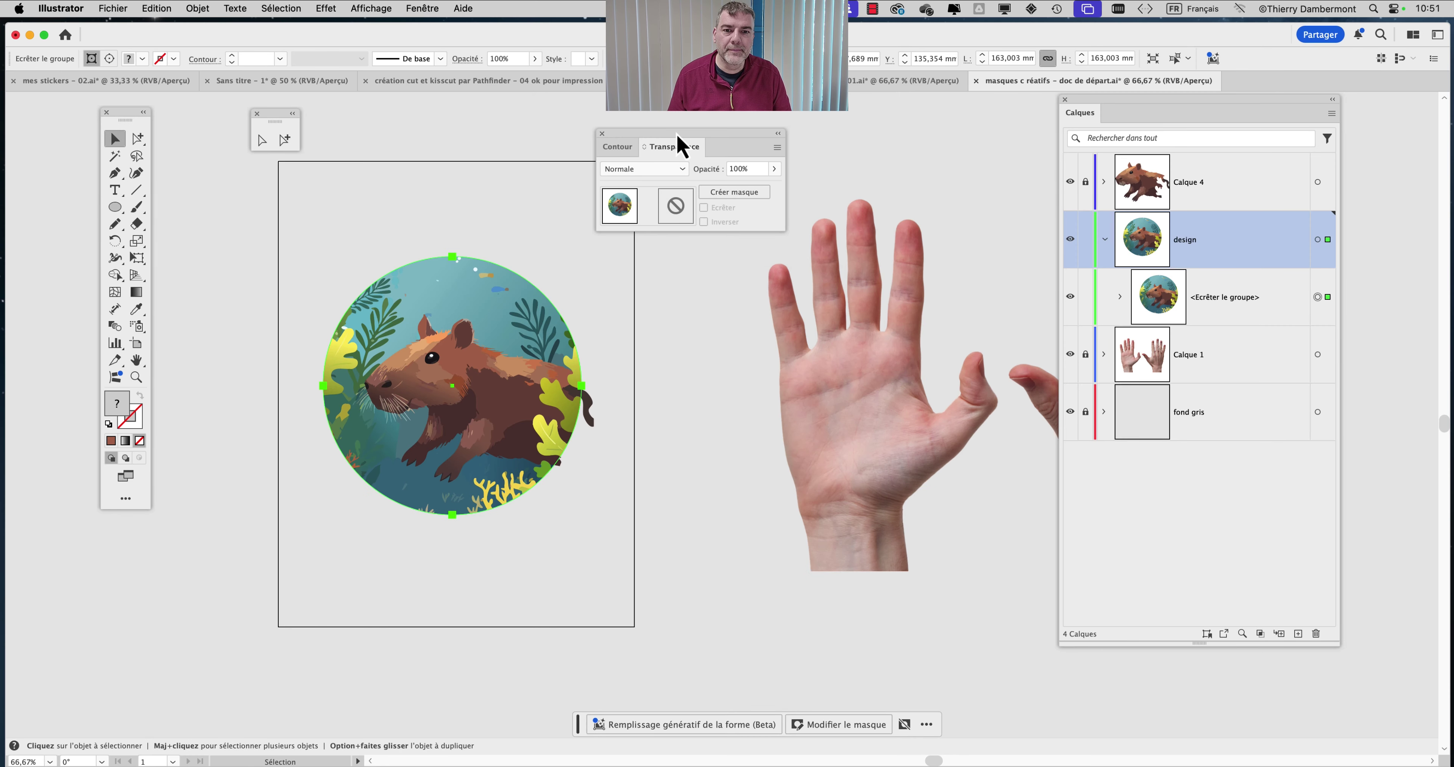
drag(677, 134, 645, 112)
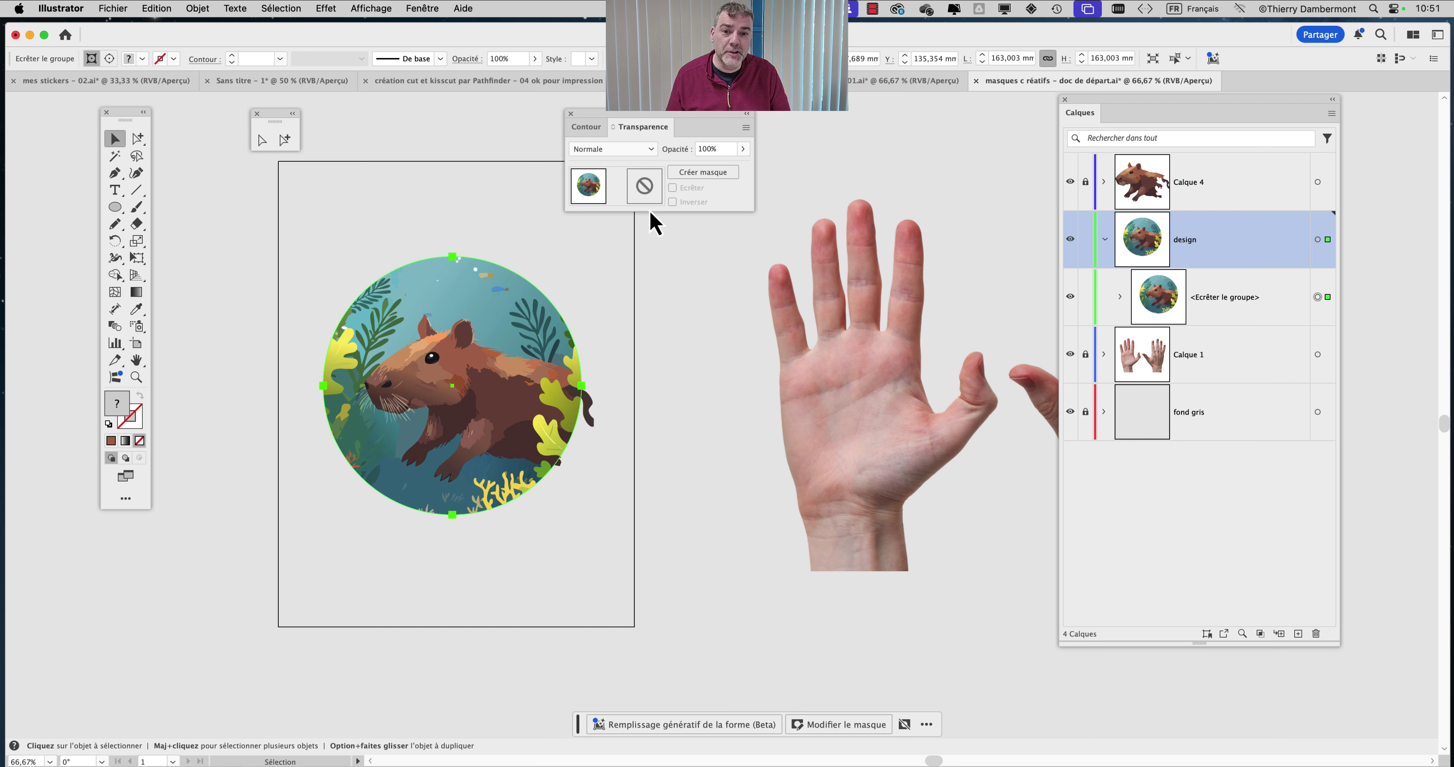
key(a)
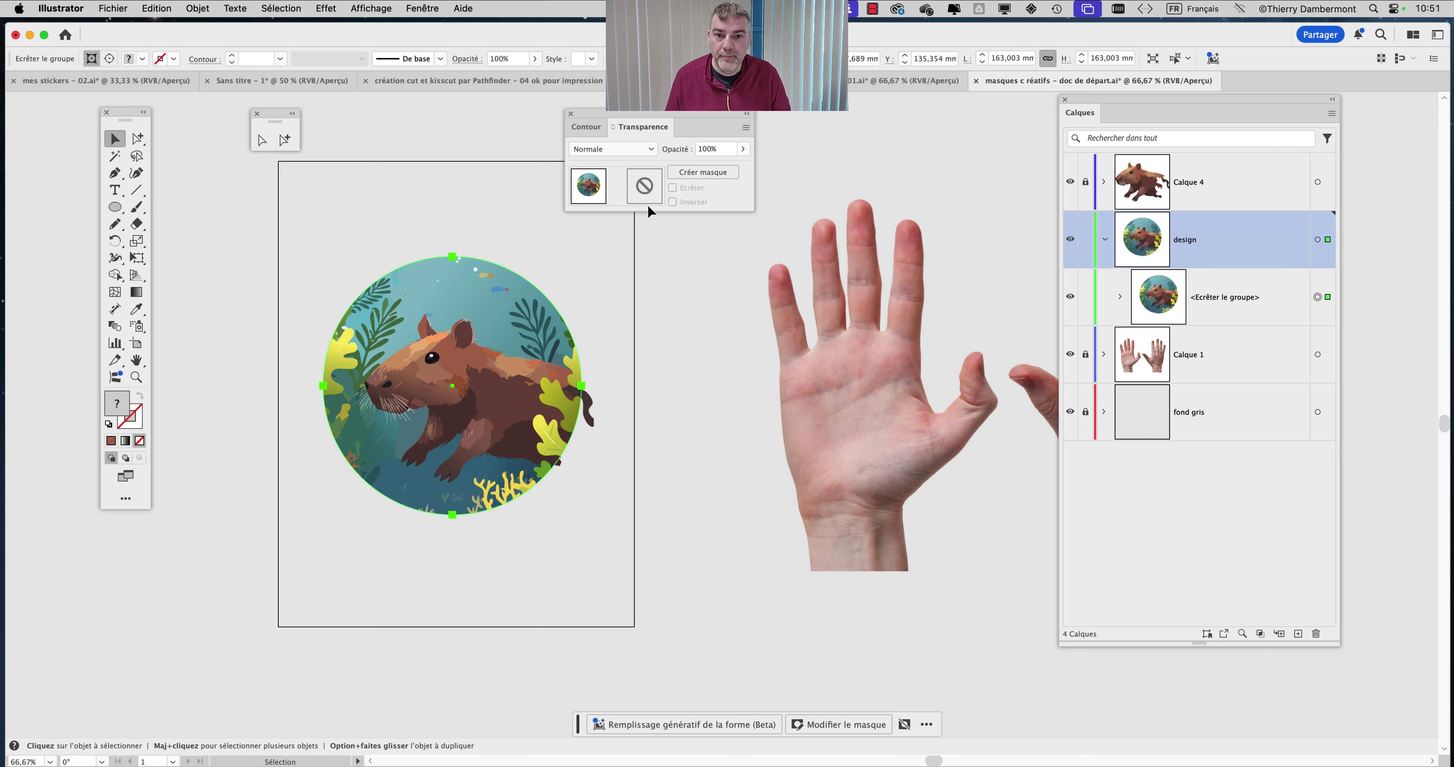
drag(600, 113, 677, 113)
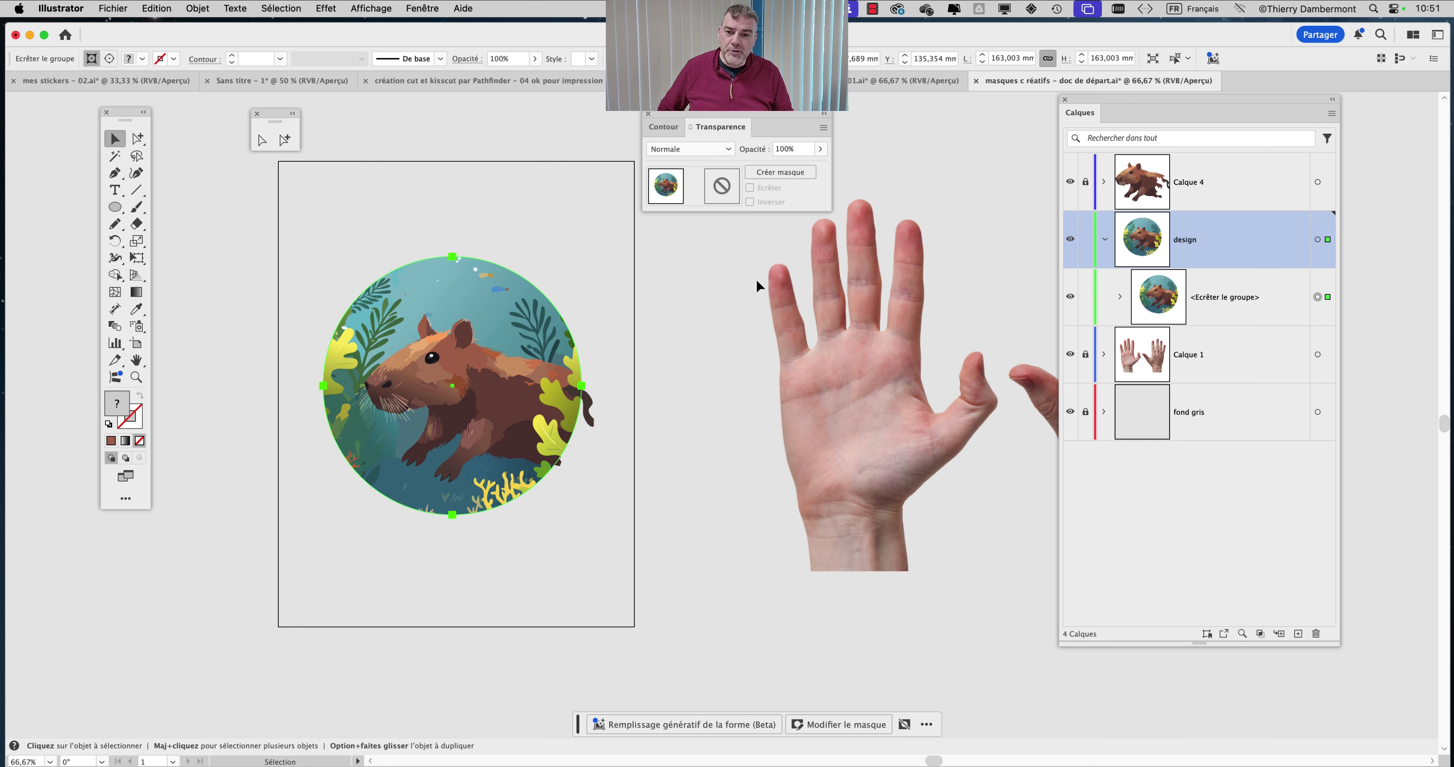
click(648, 114)
click(666, 283)
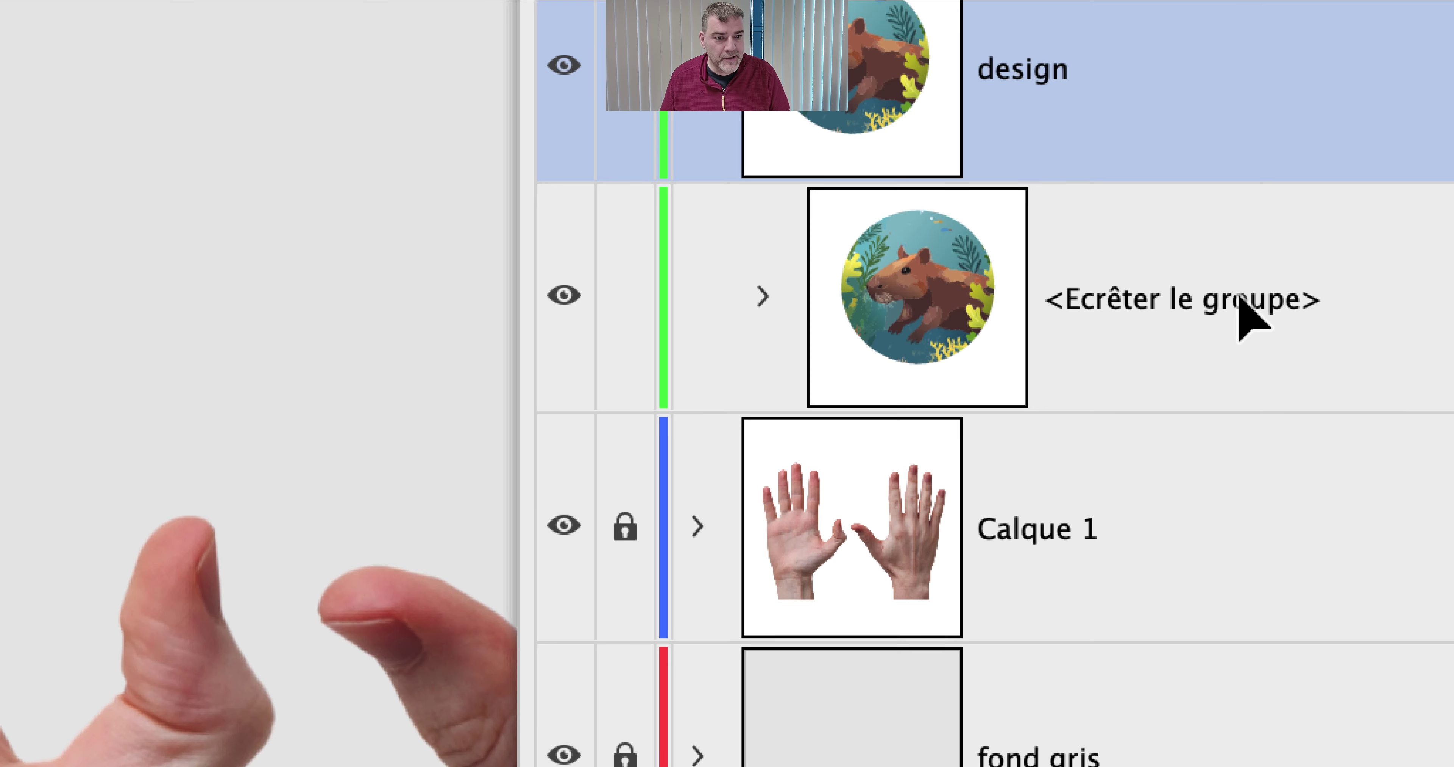
- Select the clipping ellipse inside the clip group, scale it proportionally to about 122.62 mm with Free Transform, and shift it slightly down and right
click(763, 297)
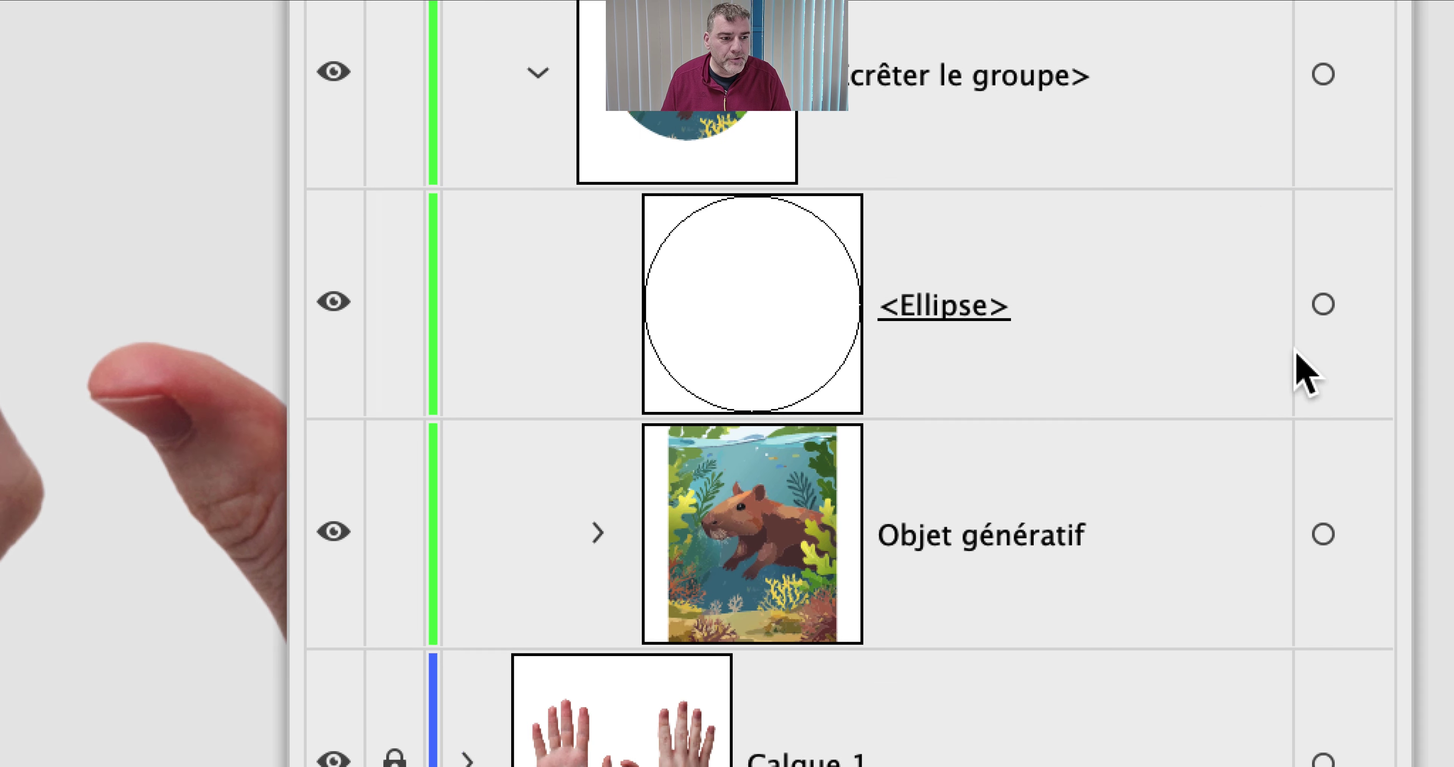
click(1323, 304)
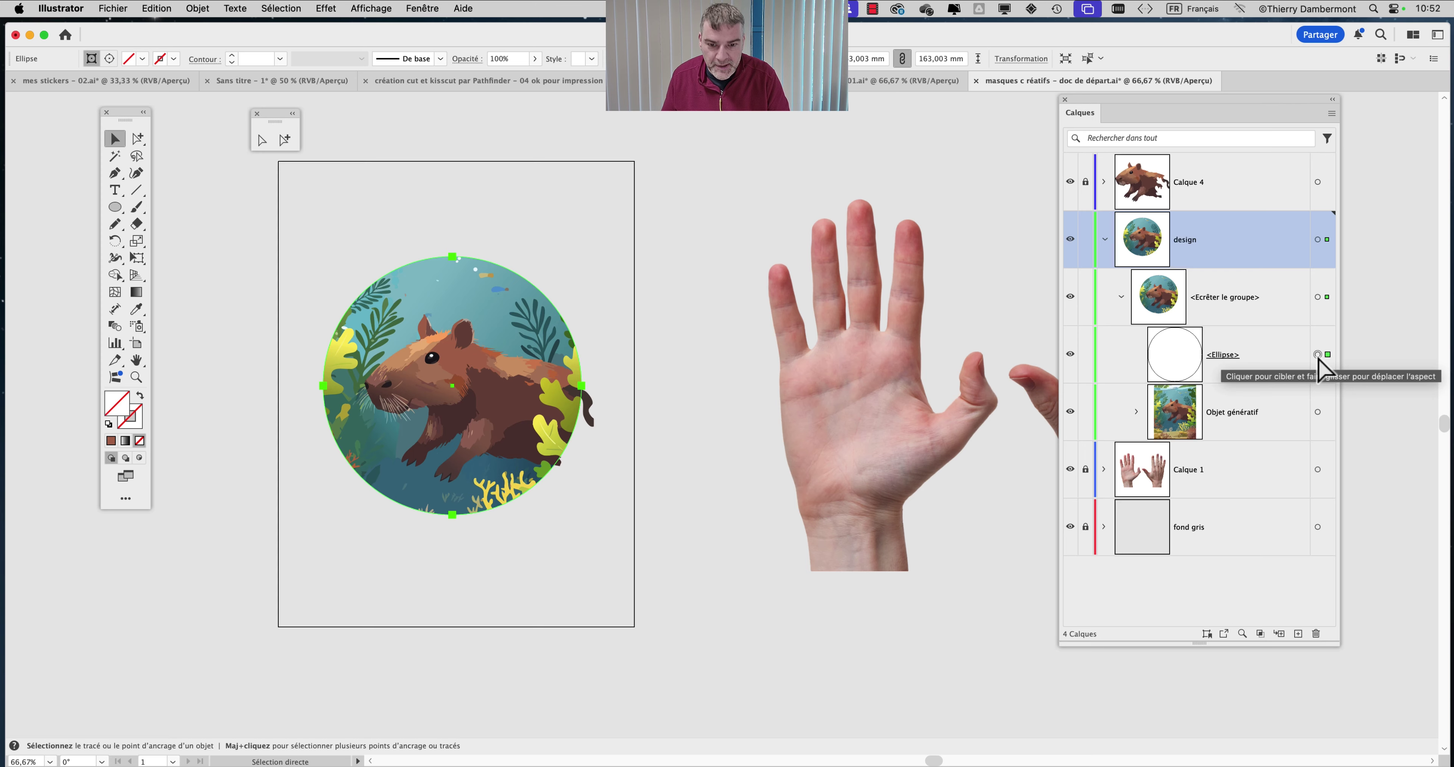
click(137, 259)
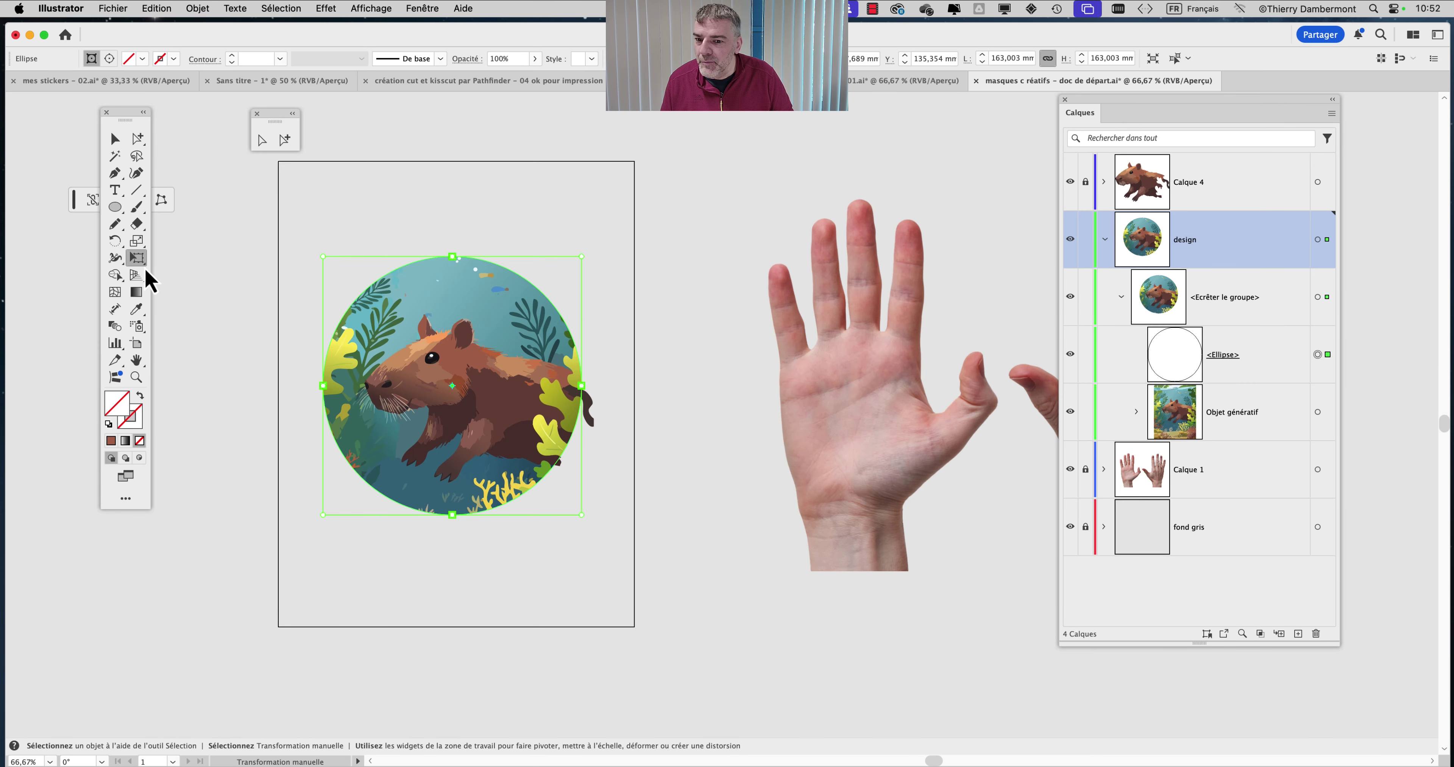
drag(325, 259, 347, 276)
key(super+z)
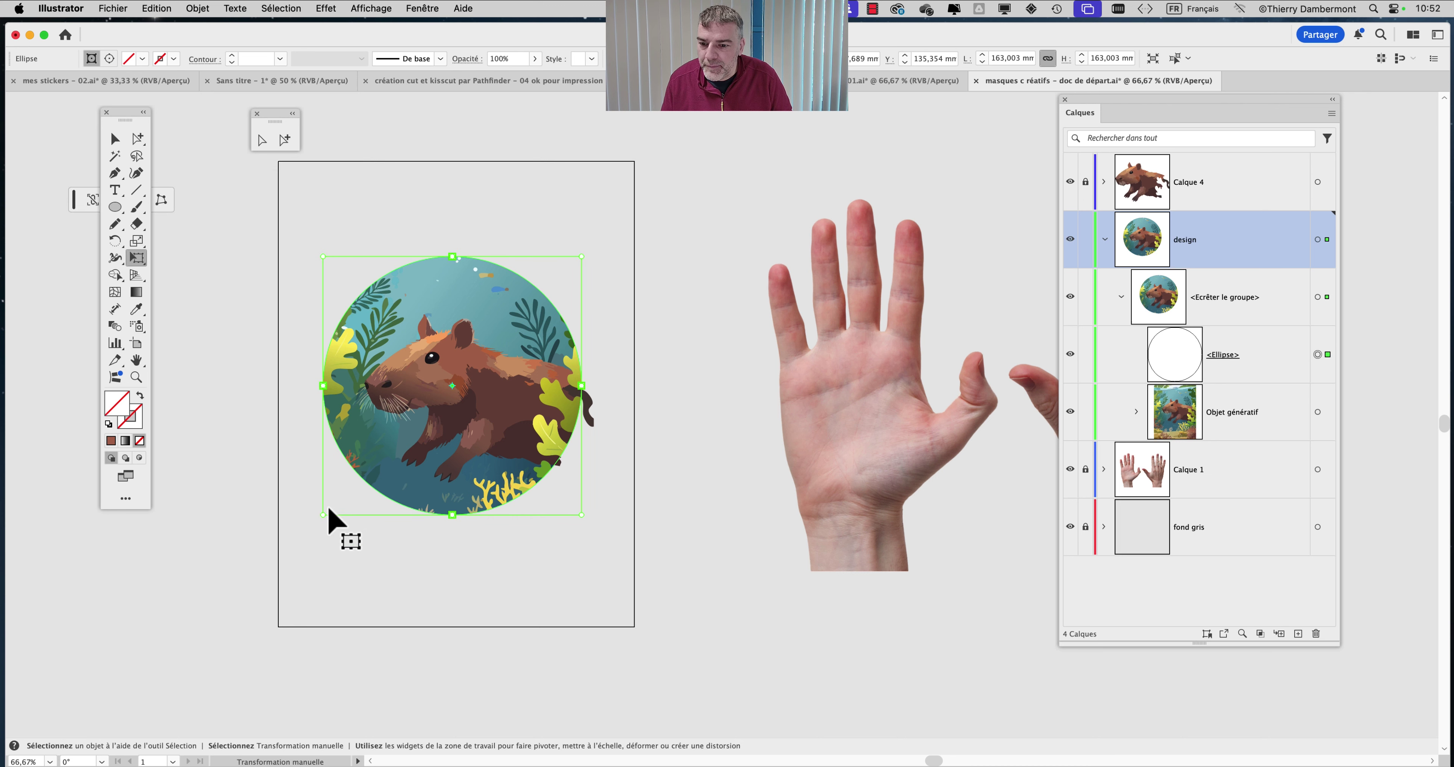
drag(329, 509, 425, 481)
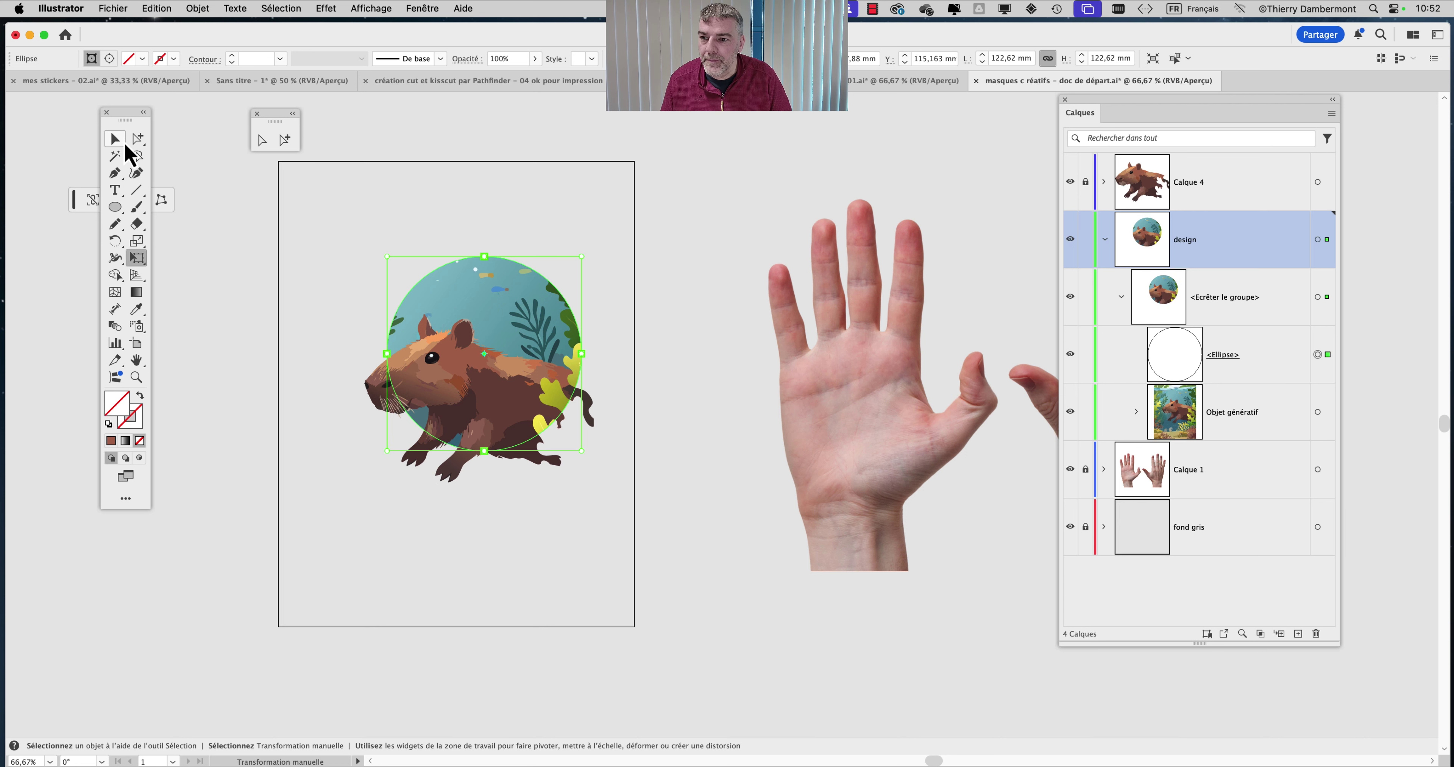
mouse_move(443, 270)
mouse_down()
mouse_move(453, 295)
mouse_move(438, 292)
mouse_up()
click(114, 138)
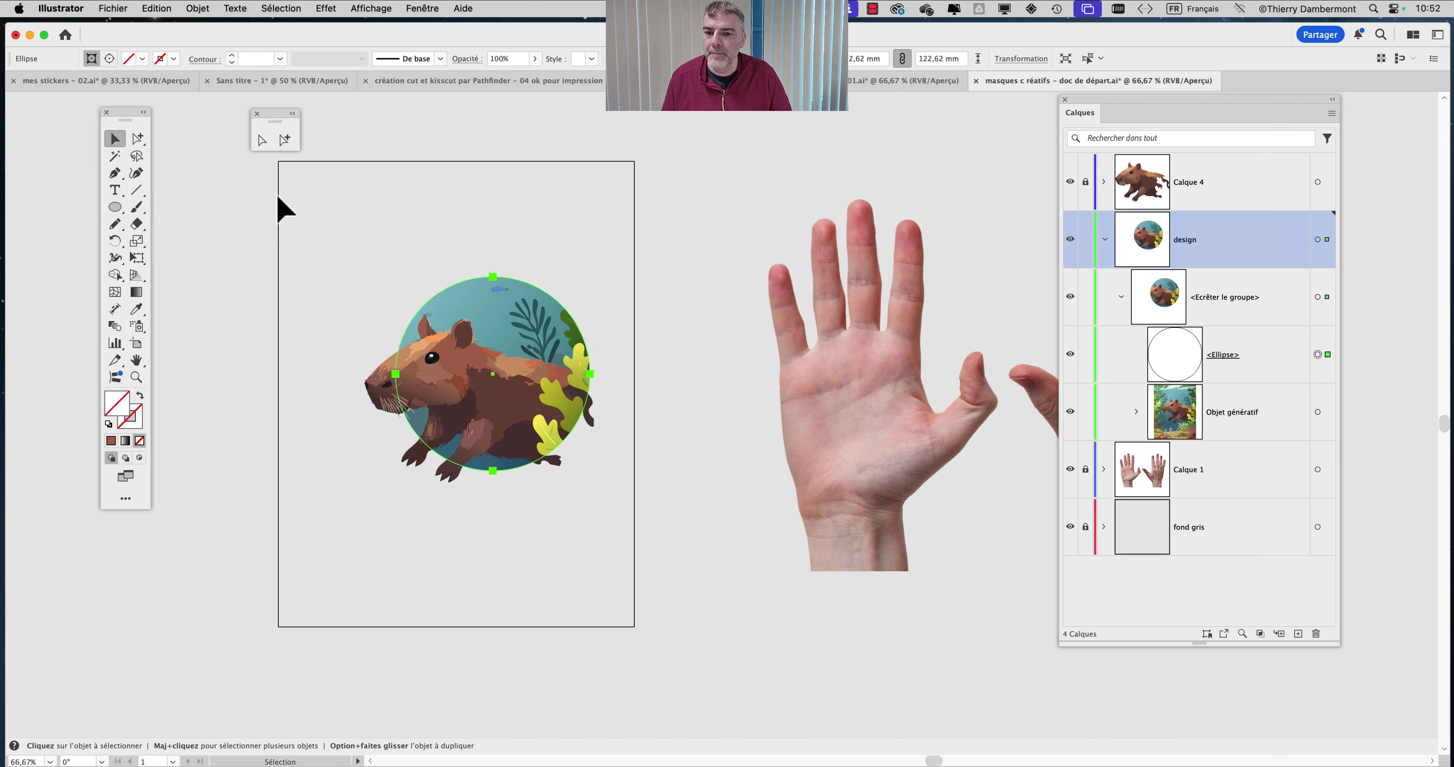
click(279, 204)
- Hide and show Calque 4 to compare the circular artwork with and without the isolated capybara
scroll(446, 378, up, 2)
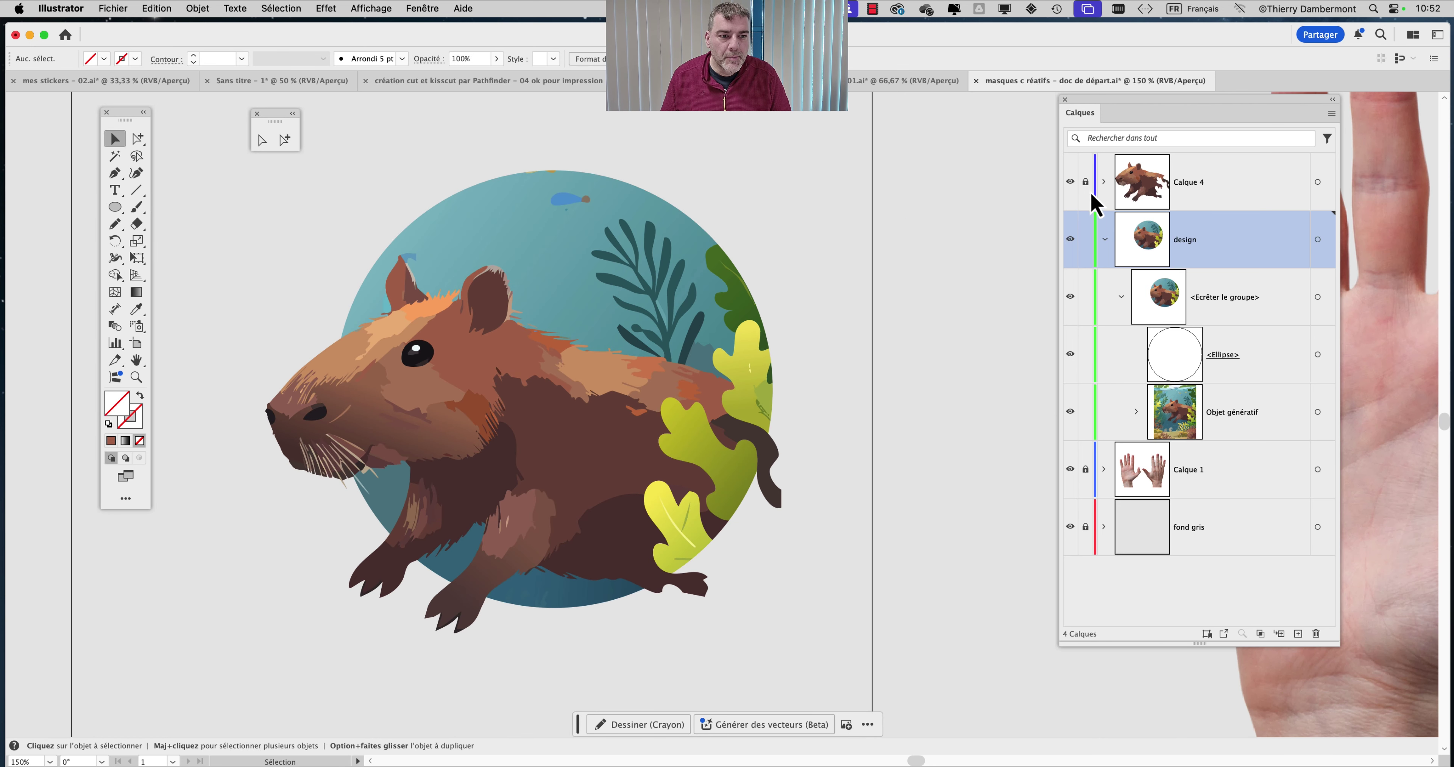
click(1070, 183)
click(1070, 184)
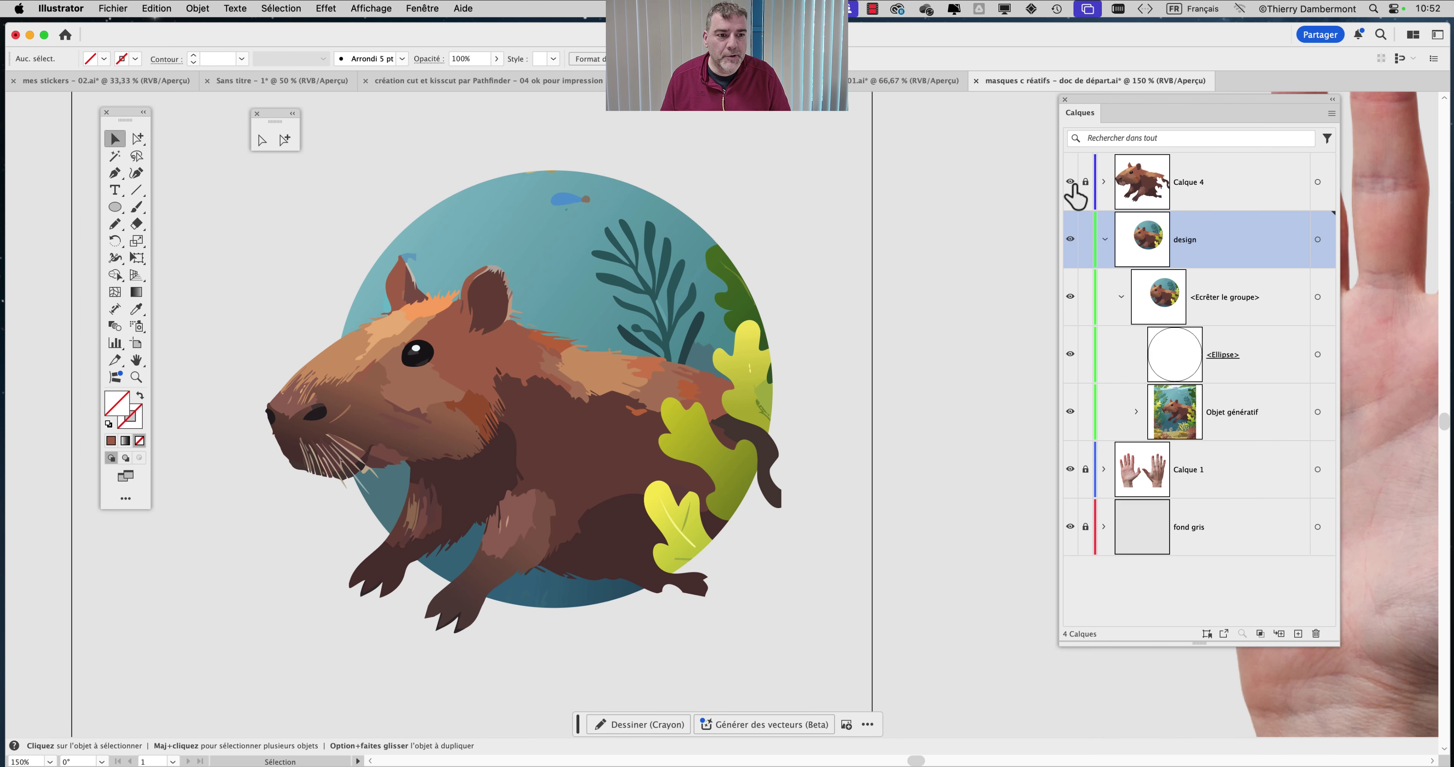
click(1070, 184)
click(1070, 184)
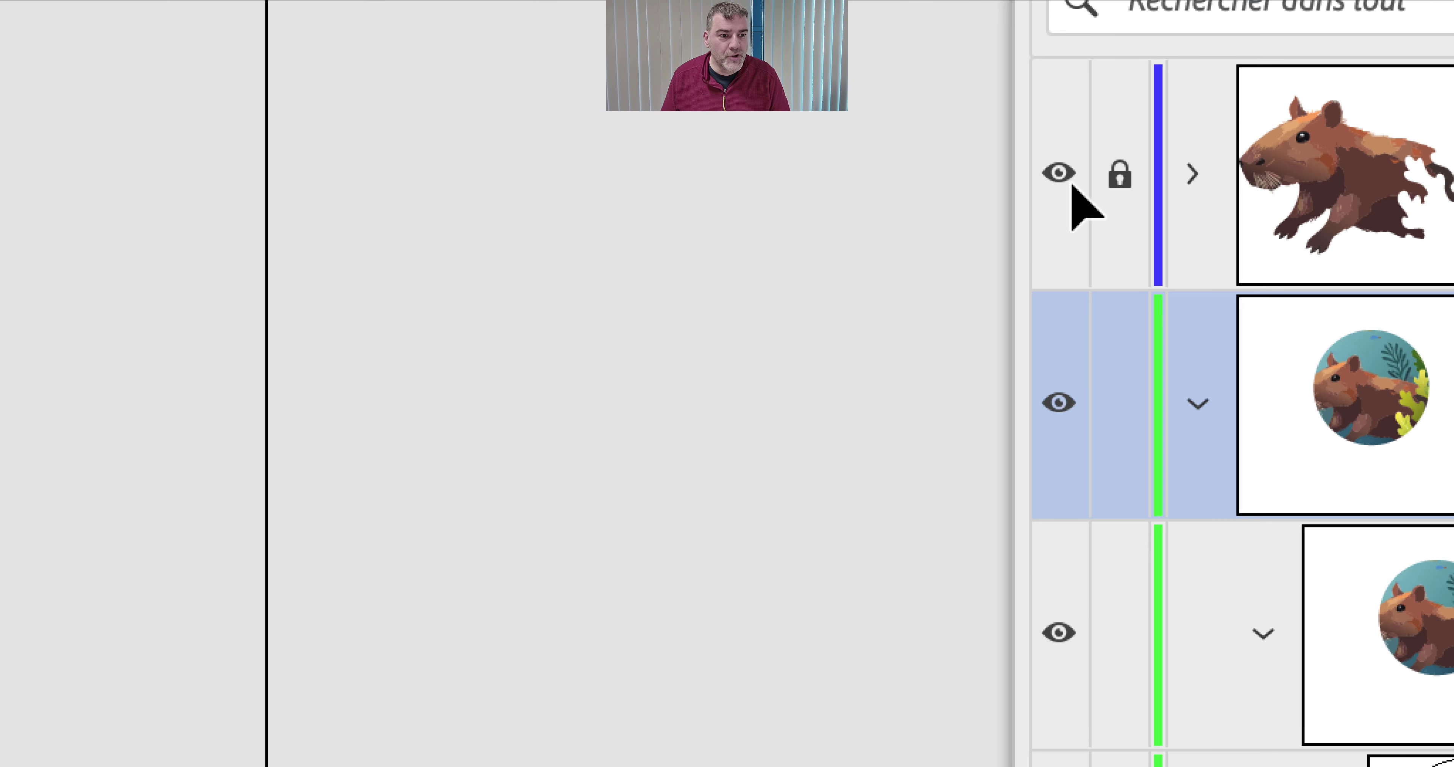
- Collapse and lock the design layer, and make Calque 4 unlocked and active, toggling its visibility to examine the capybara parts outside the circle
click(1197, 403)
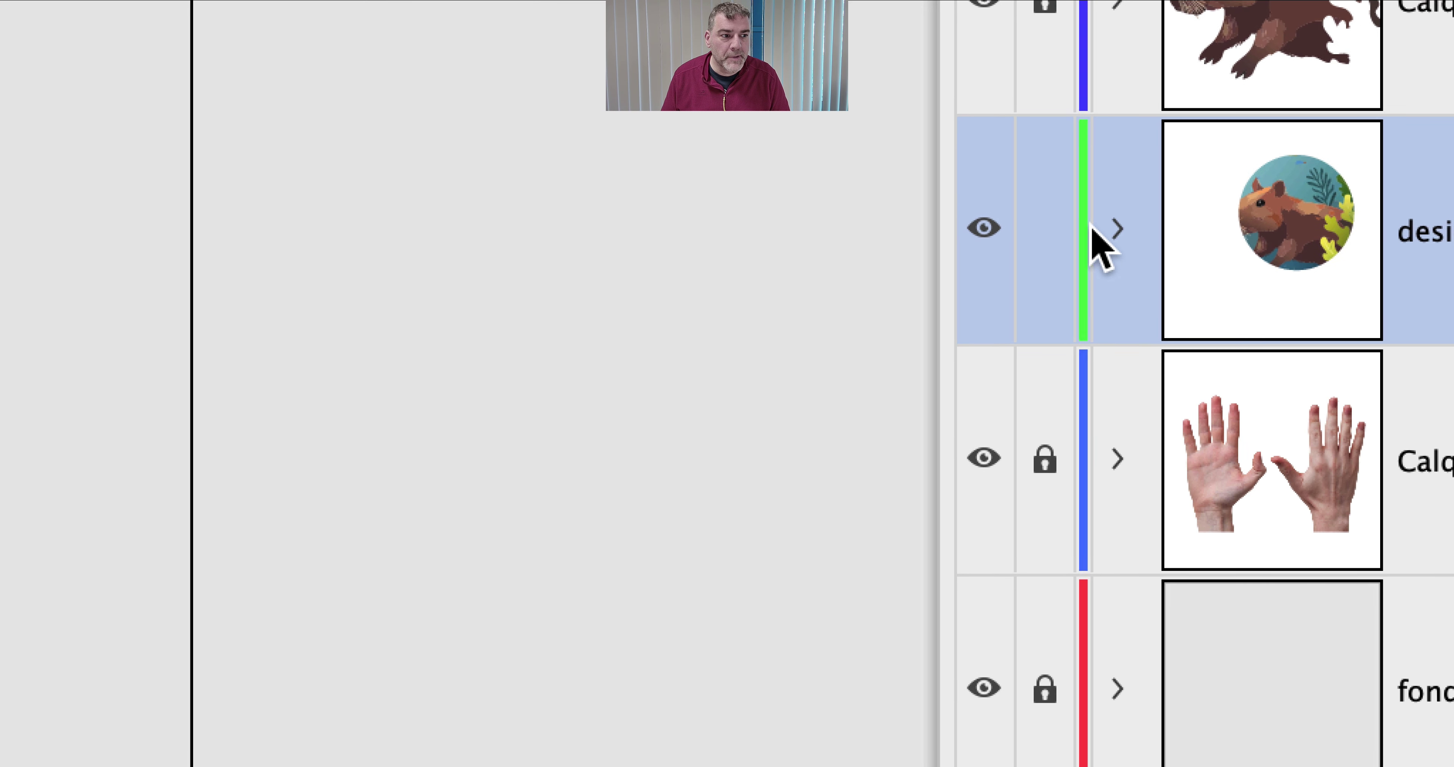
click(1045, 232)
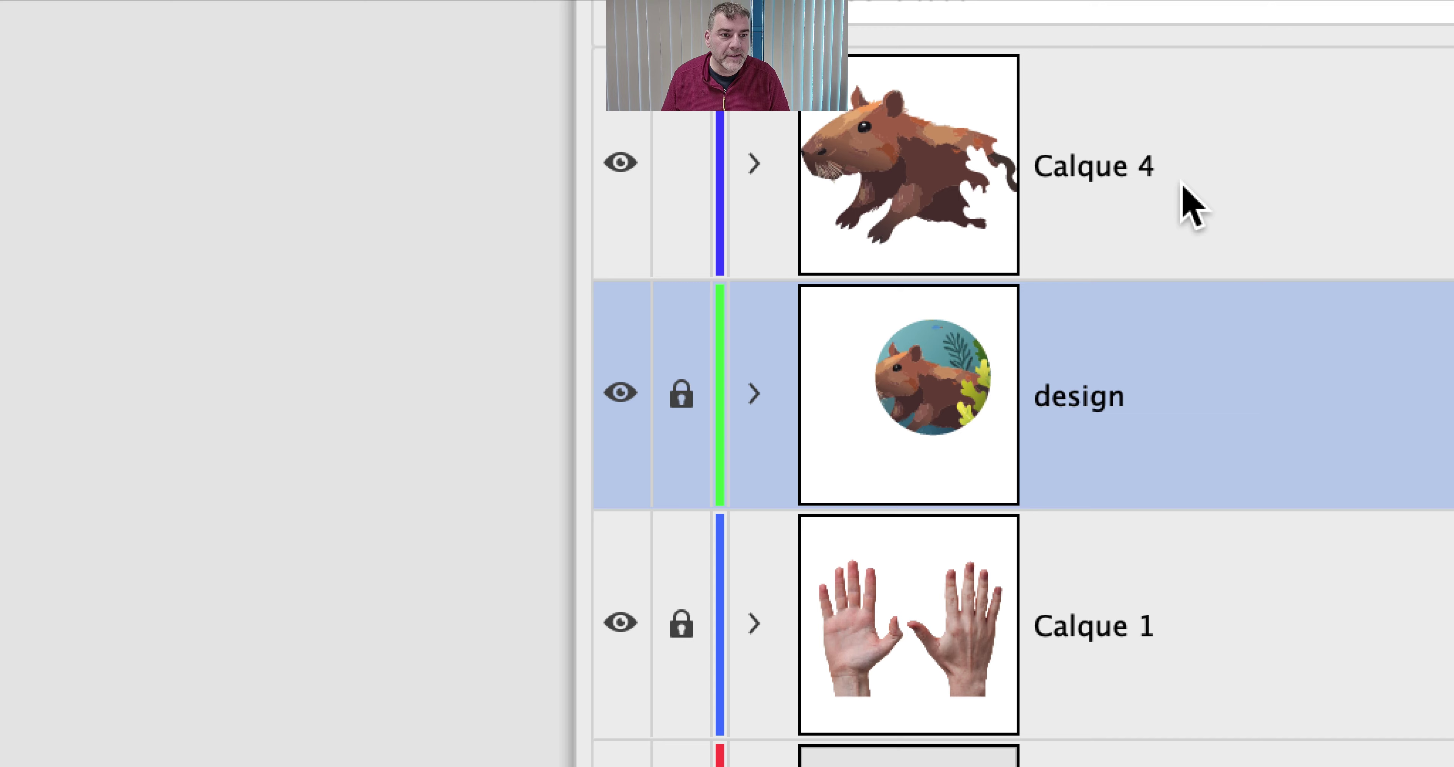
click(1440, 203)
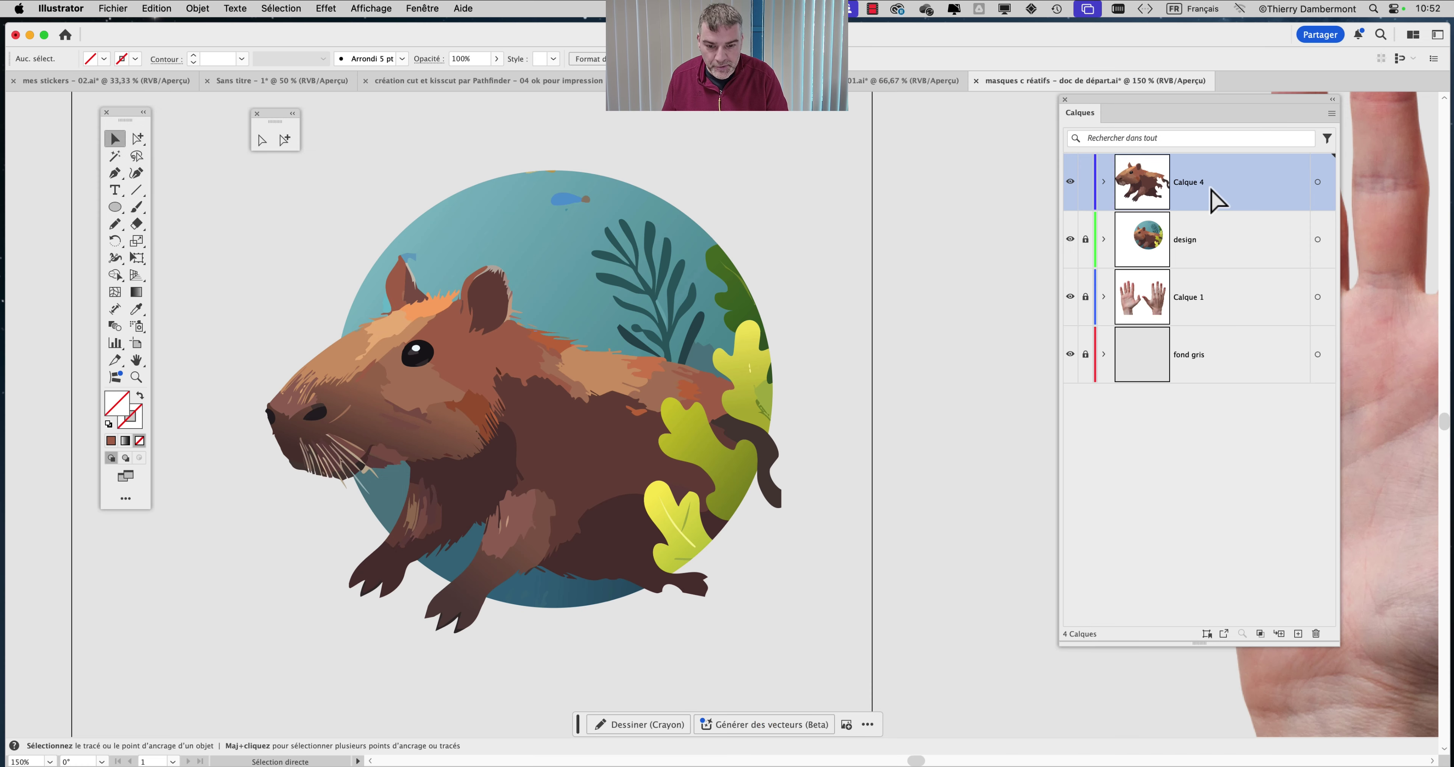
click(1071, 184)
click(1071, 183)
click(1071, 183)
click(1071, 184)
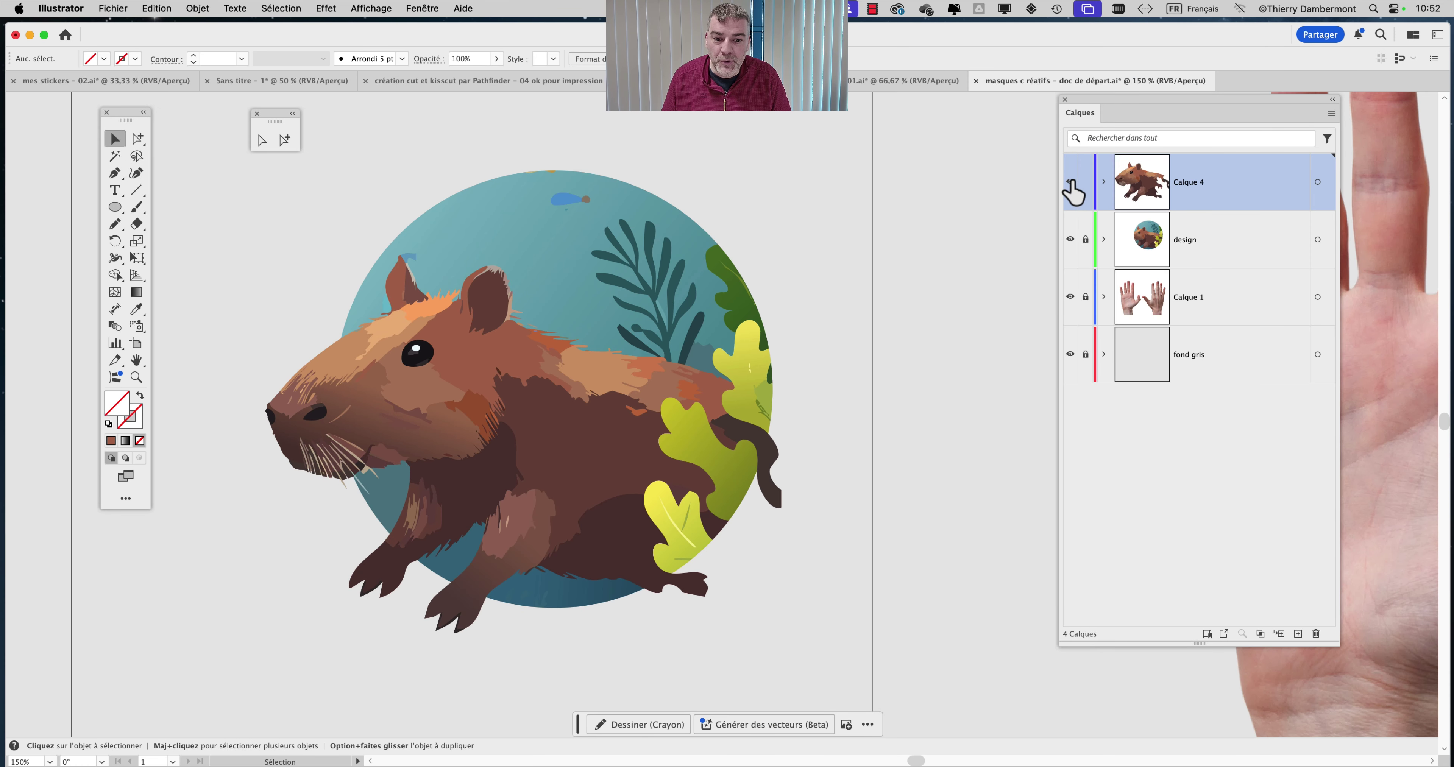
- Draw a circle about 139.7 mm in diameter on Calque 4 around the capybara's head and front legs, leaving its tail and hind foot outside
click(1071, 183)
click(1071, 183)
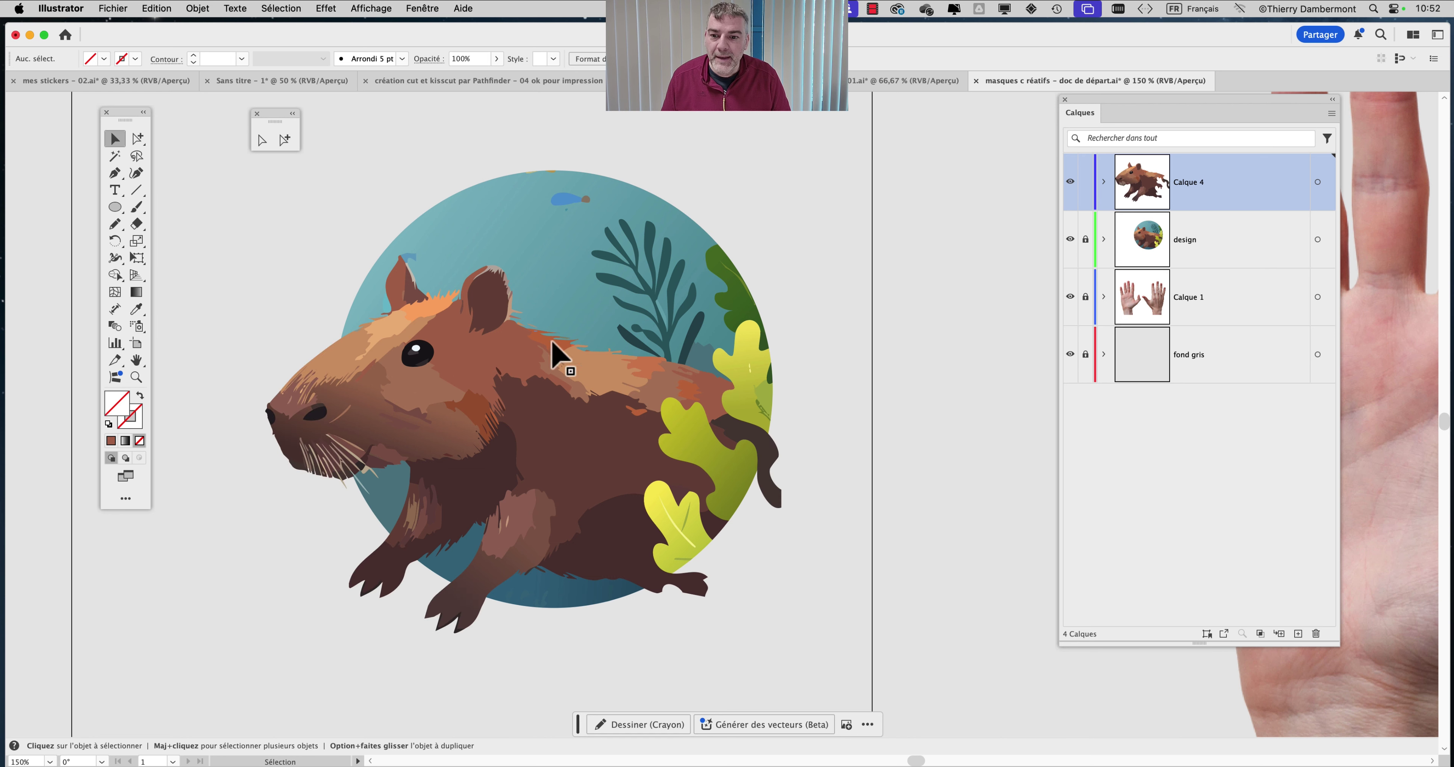
scroll(541, 388, down, 1)
drag(490, 321, 540, 225)
click(115, 207)
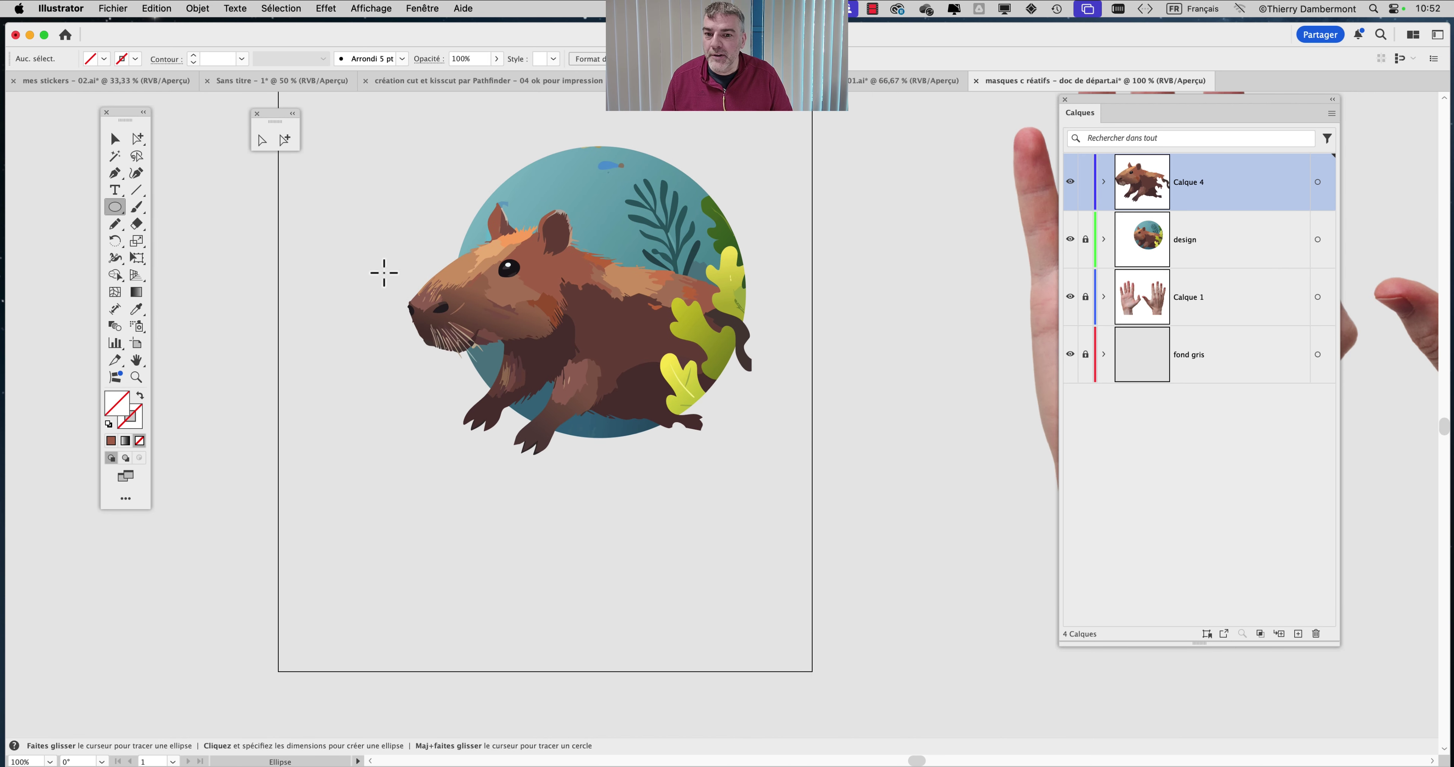
drag(516, 302, 683, 433)
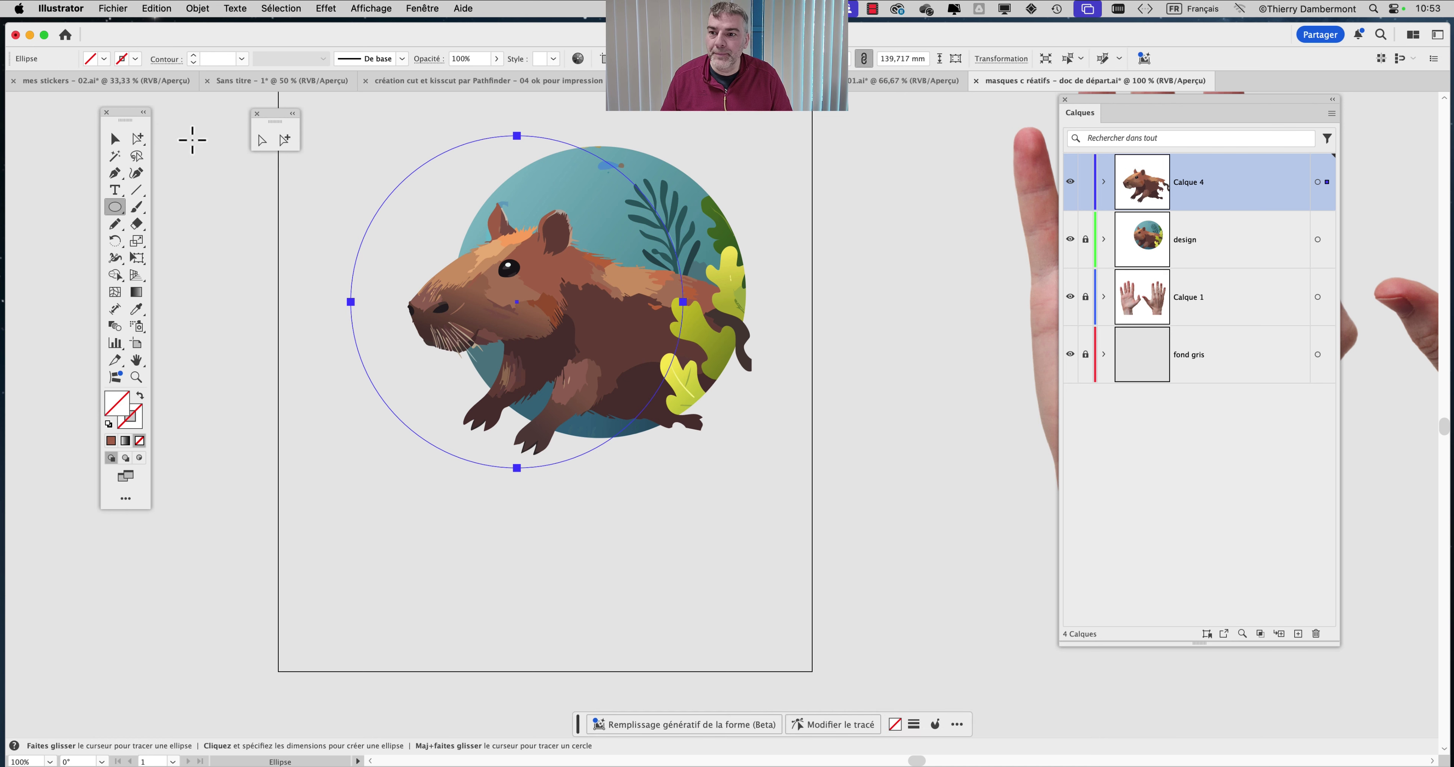
- Select the new ellipse and the capybara group in Calque 4, make a clipping mask from them, and deselect
click(115, 138)
click(1105, 183)
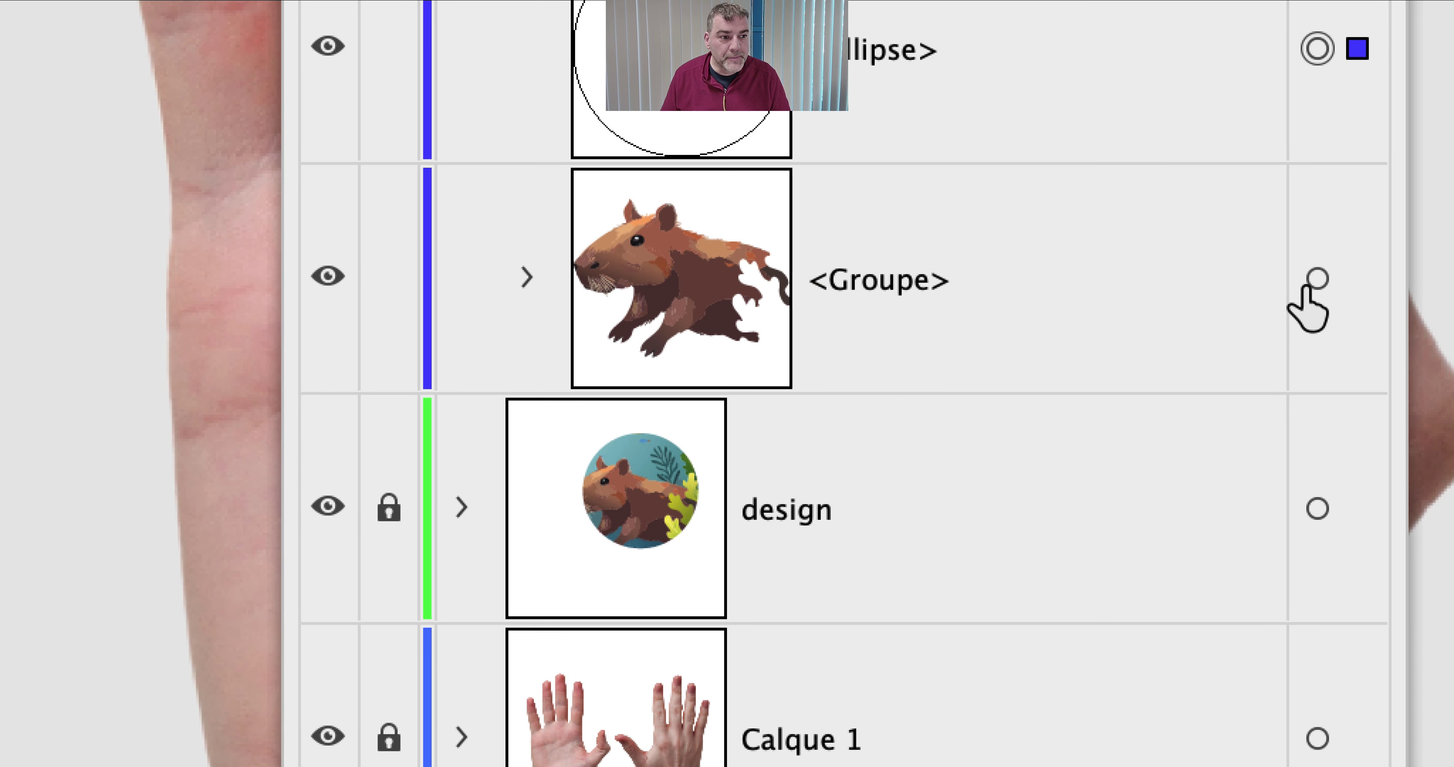
click(1342, 234)
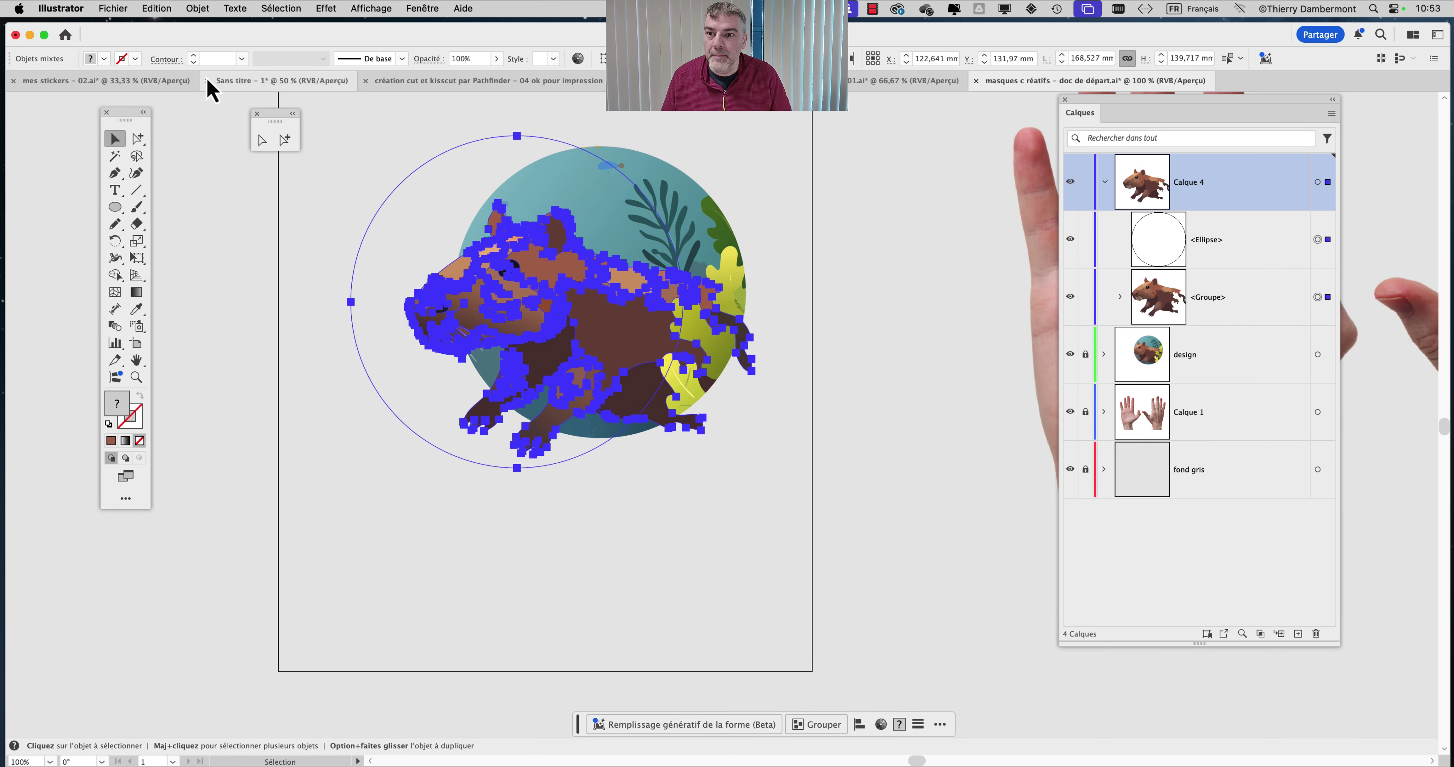
click(156, 8)
mouse_move(367, 648)
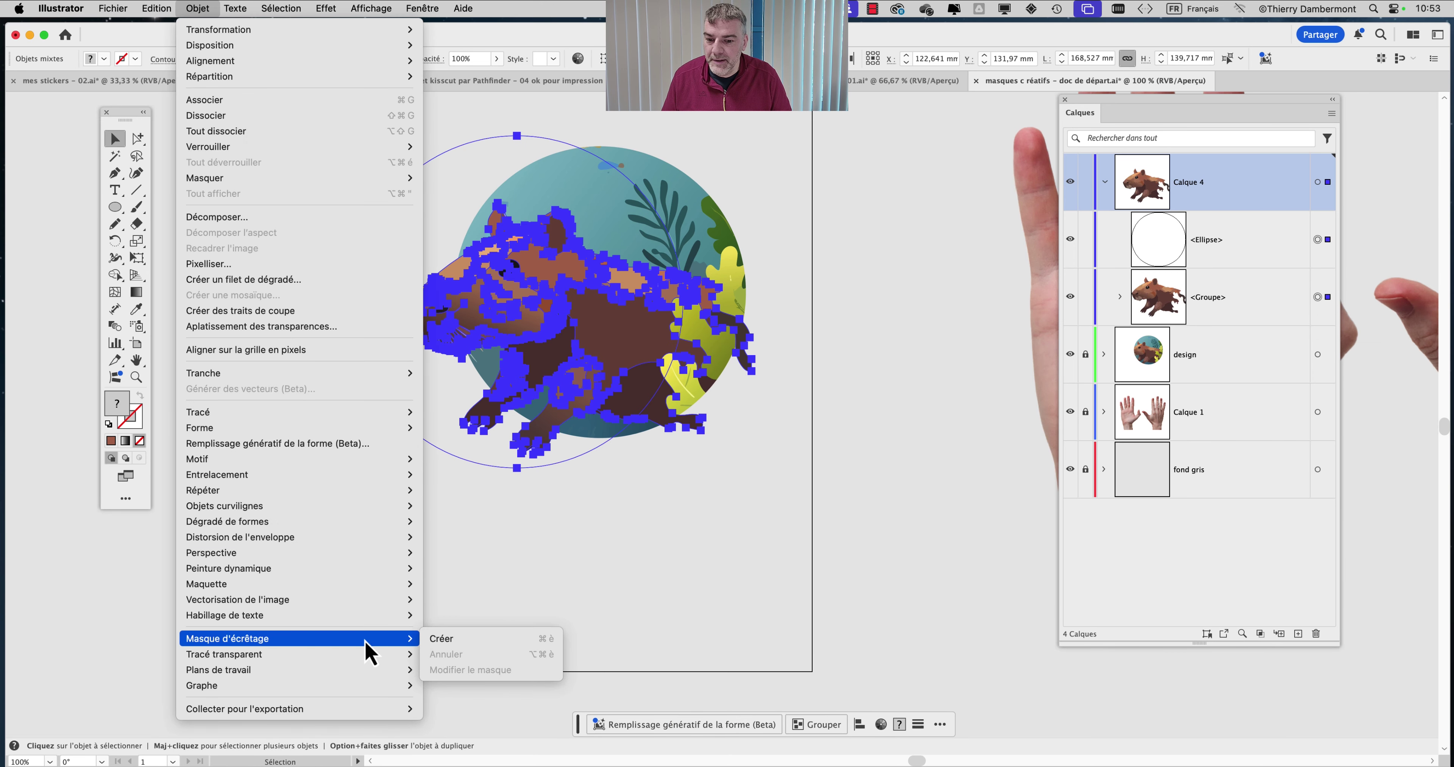
click(434, 642)
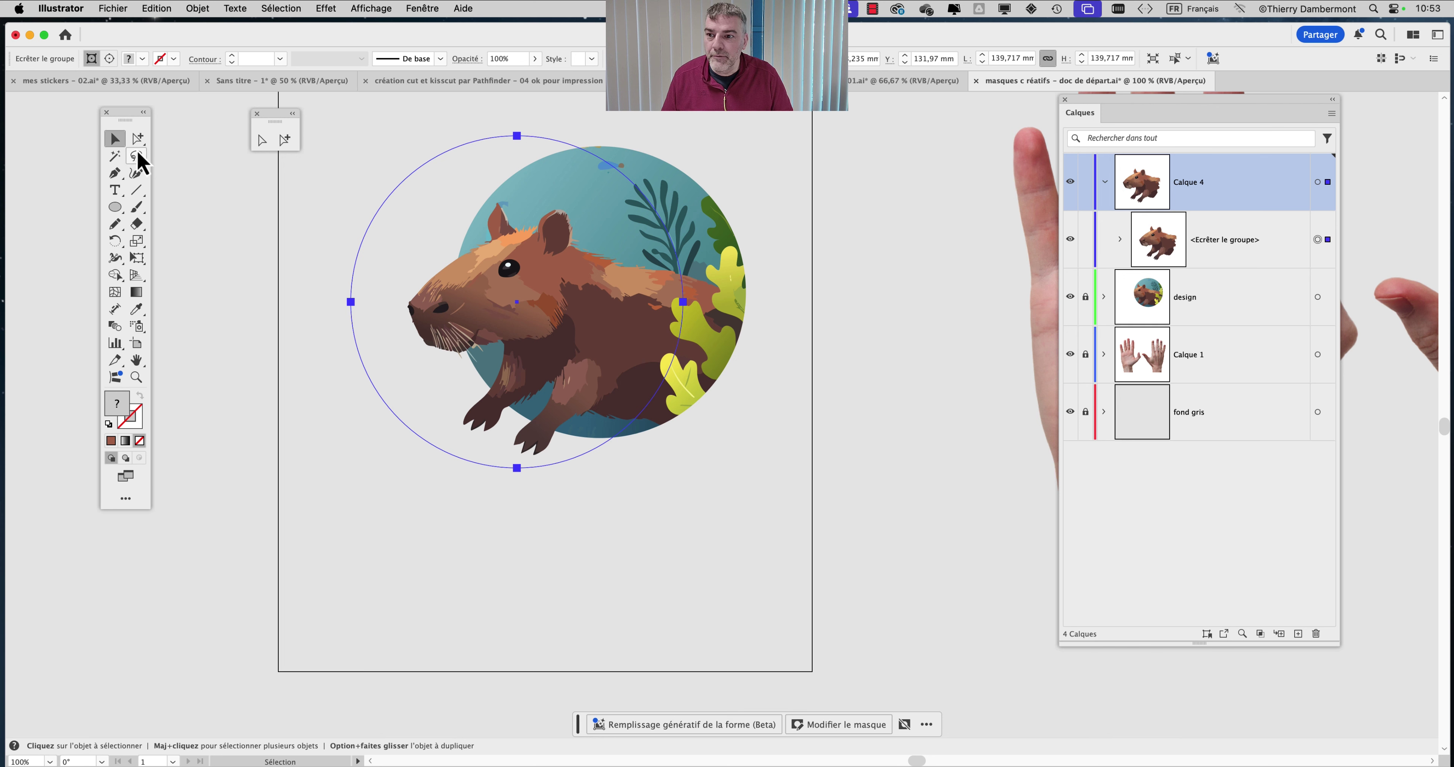
click(244, 226)
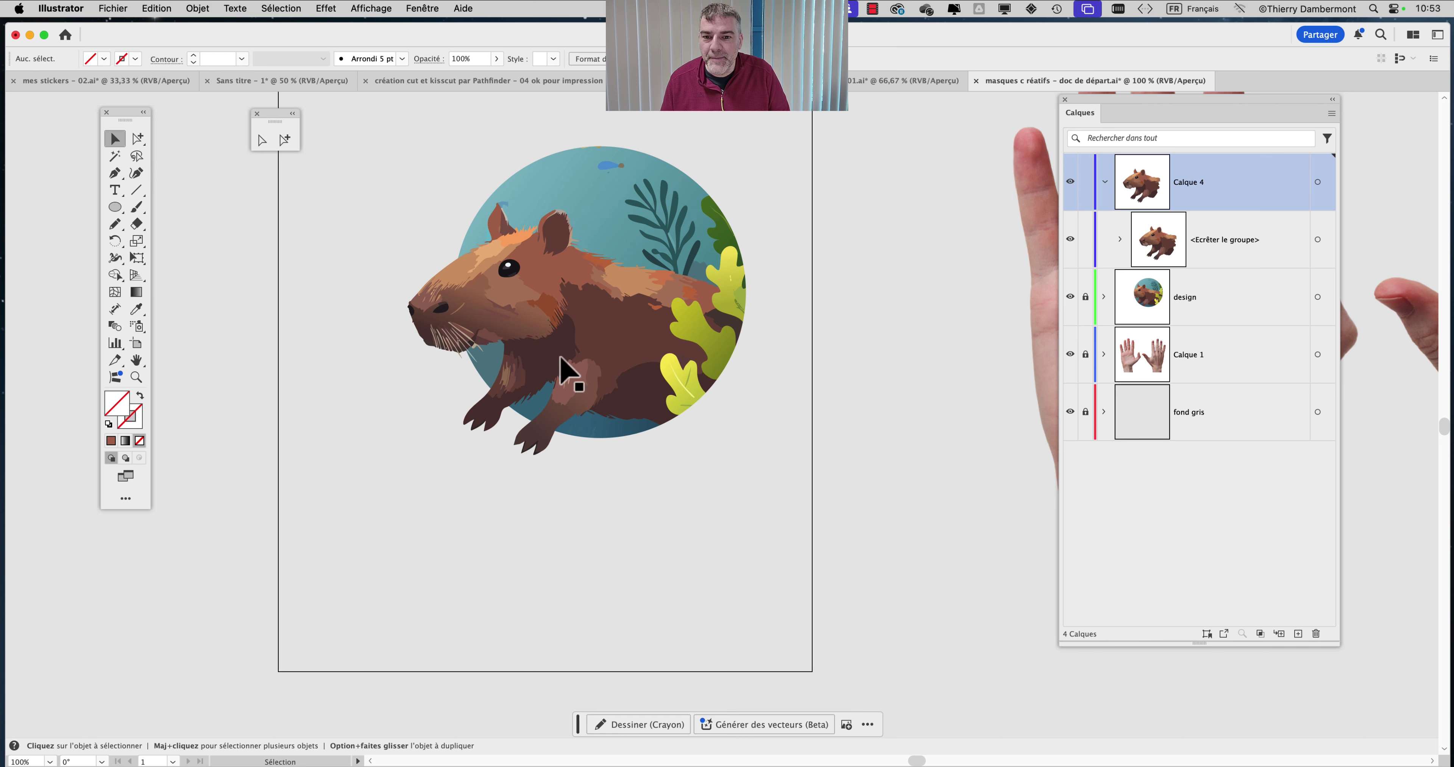
- Examine the capybara extending beyond the circle, and view the original illustration beside the finished version in the demo document ending in 01
super+click(568, 304)
drag(576, 328, 572, 486)
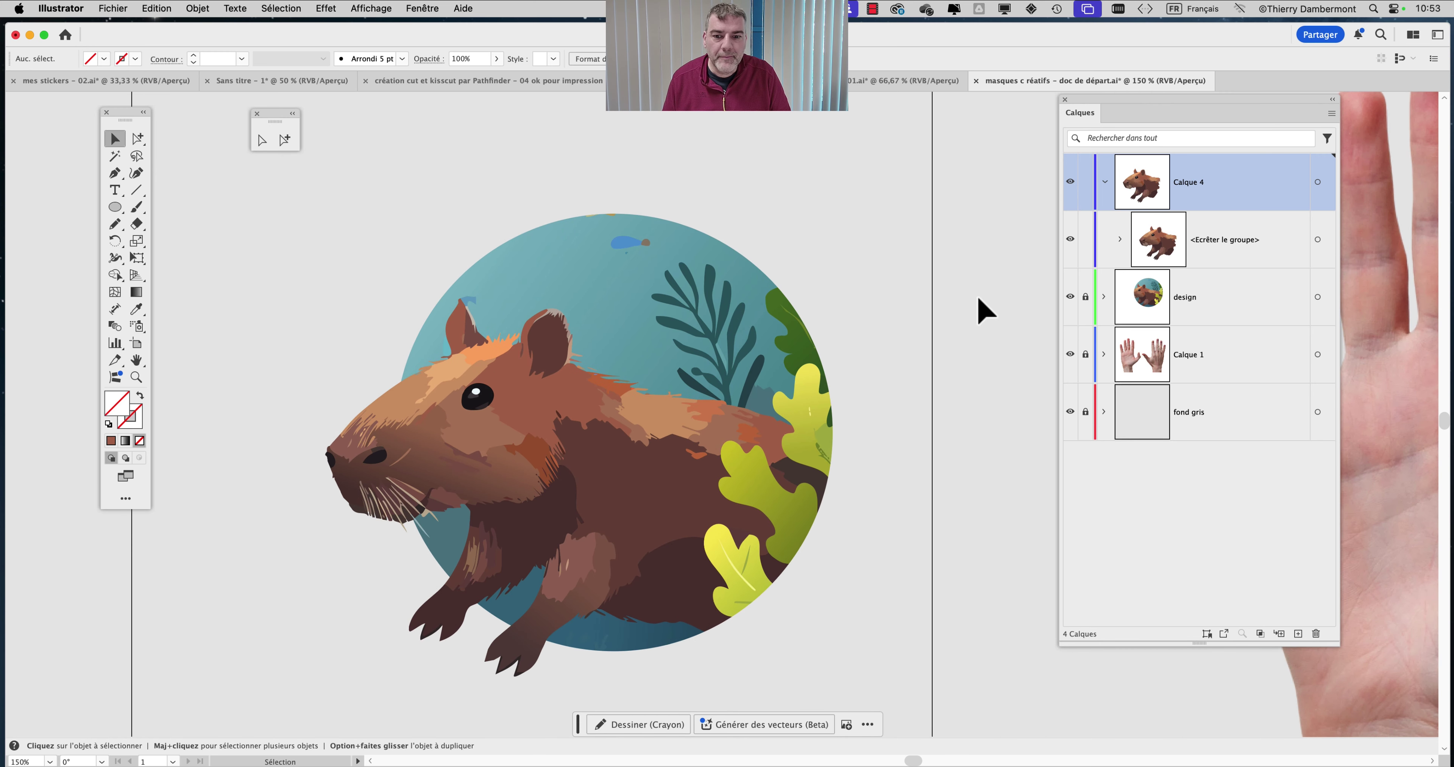
alt+super+click(930, 290)
alt+super+click(930, 290)
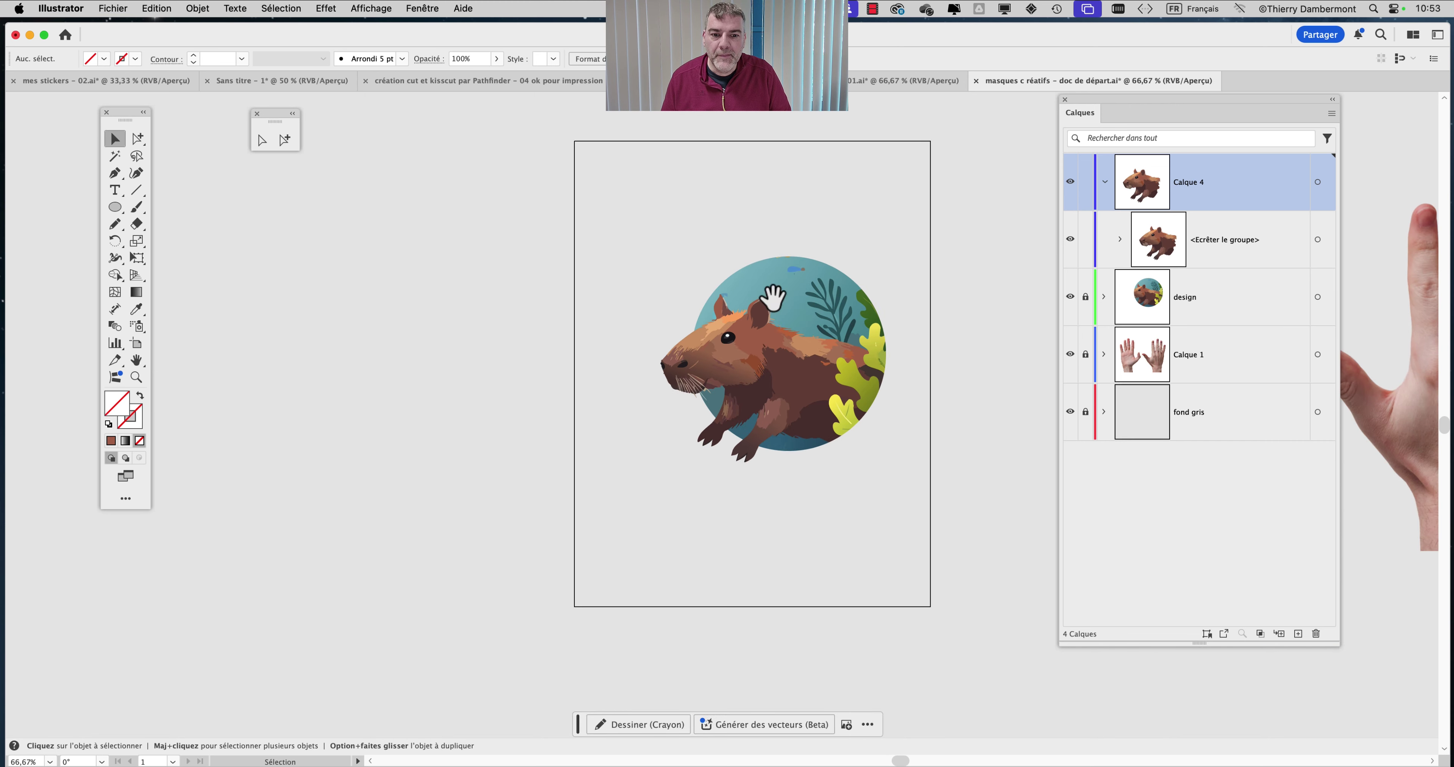
drag(724, 300, 687, 208)
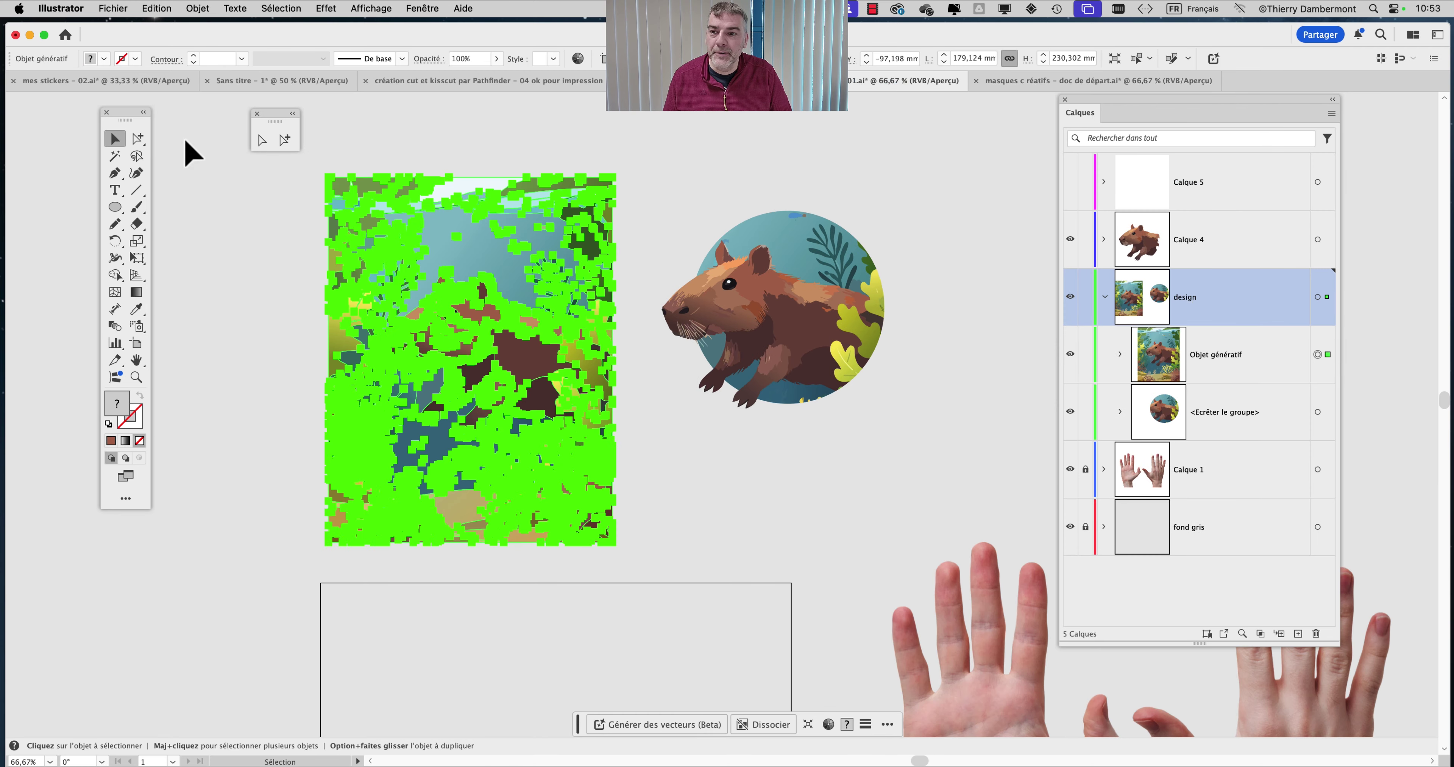
click(209, 200)
scroll(617, 314, left, 5)
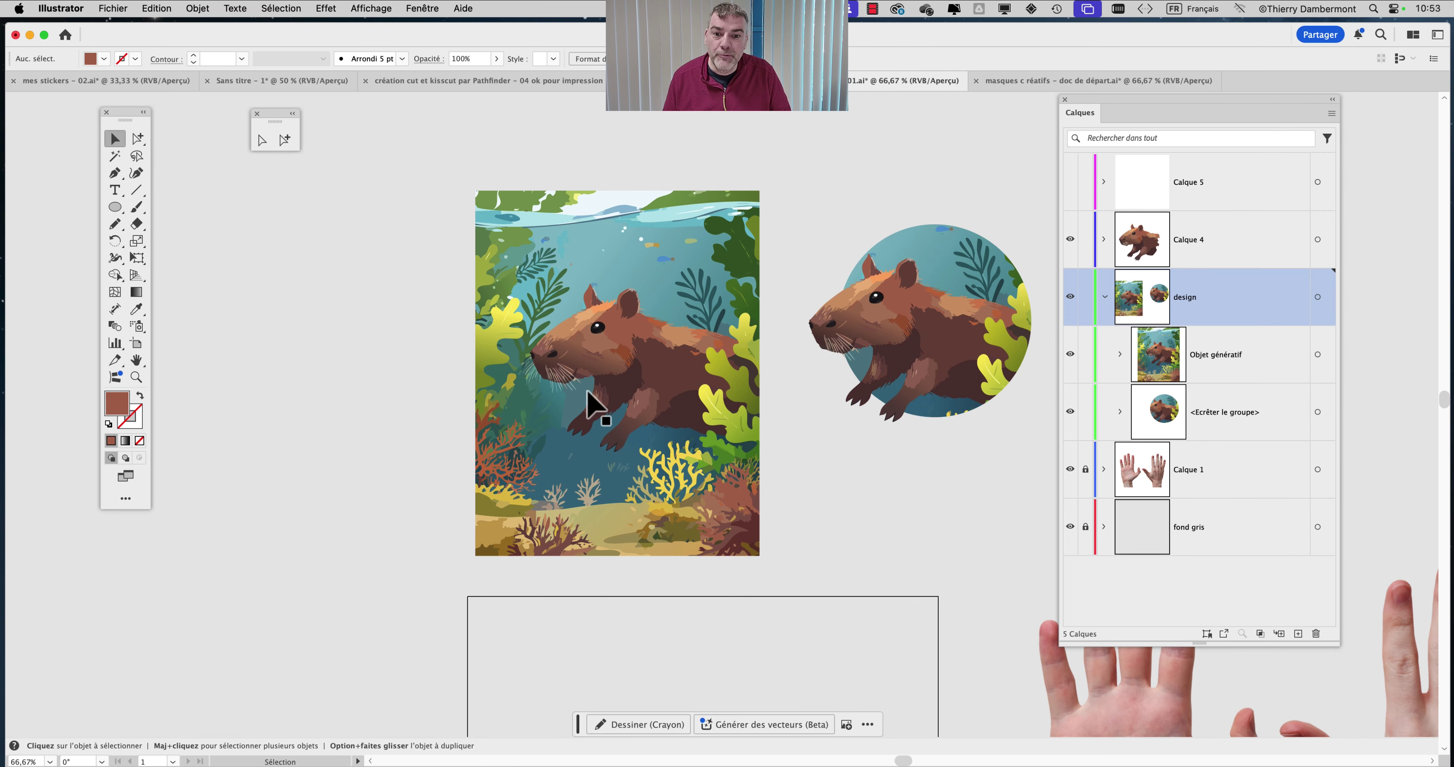
key(super+1)
scroll(587, 395, up, 2)
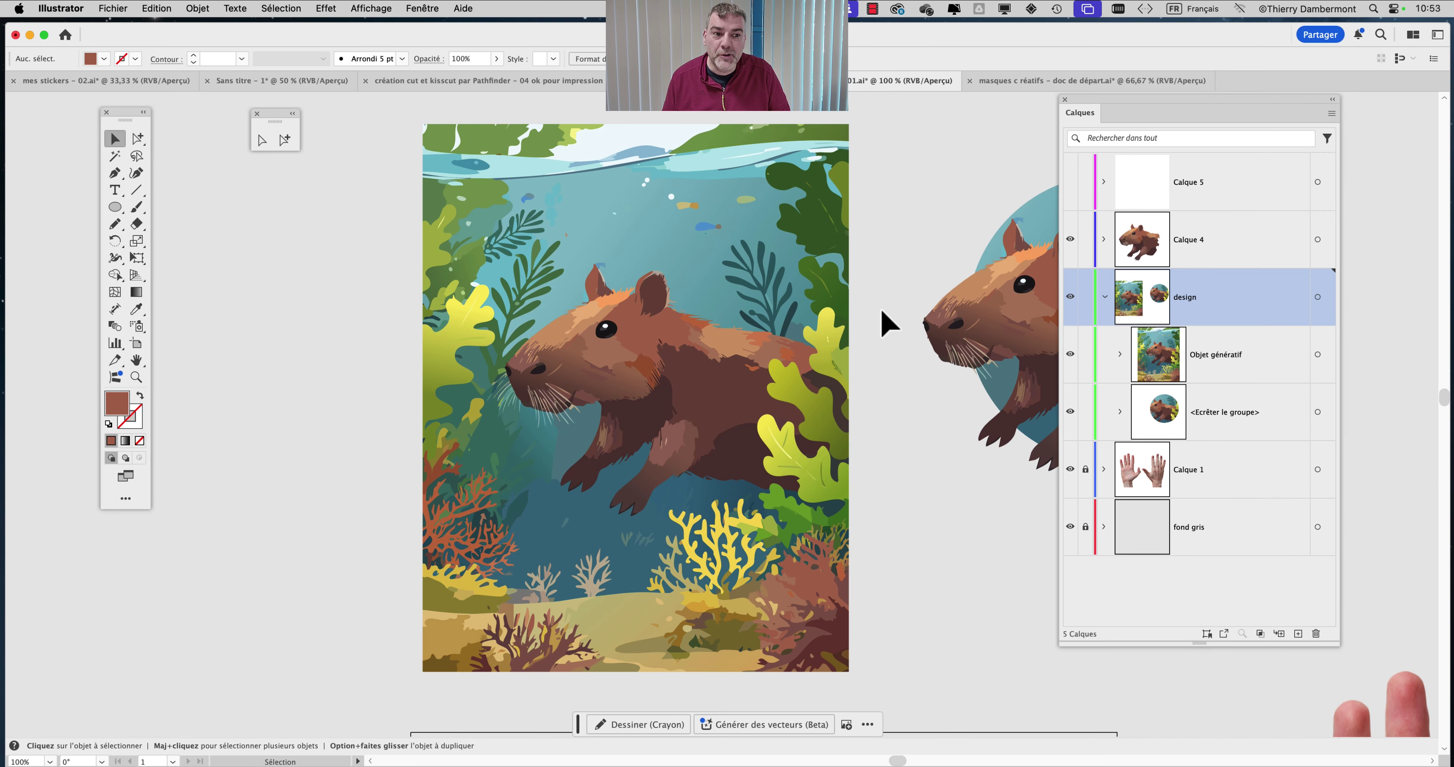
drag(883, 324, 740, 328)
- Alternate between the working document and the demo document to compare the clipped capybara with the original illustration and finished example
click(1023, 83)
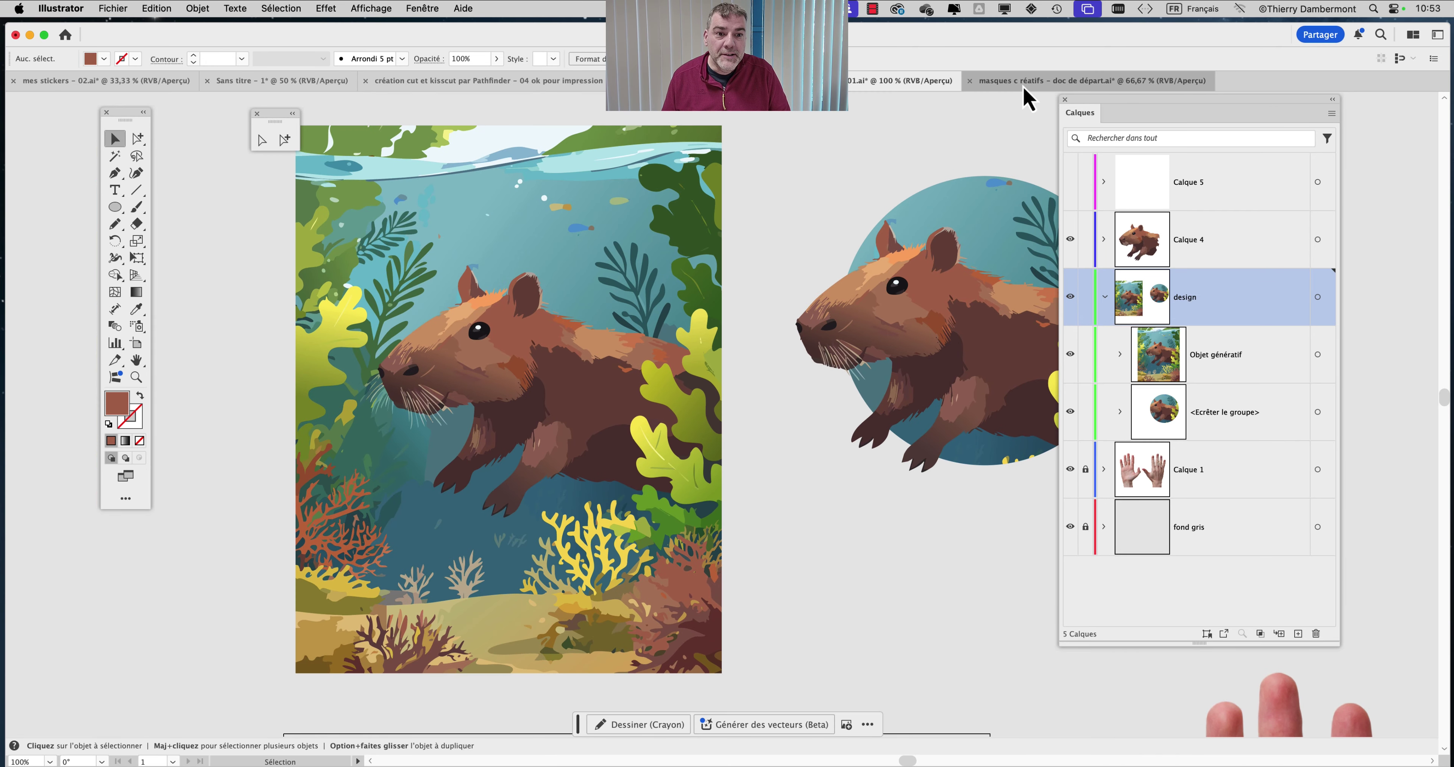
click(876, 81)
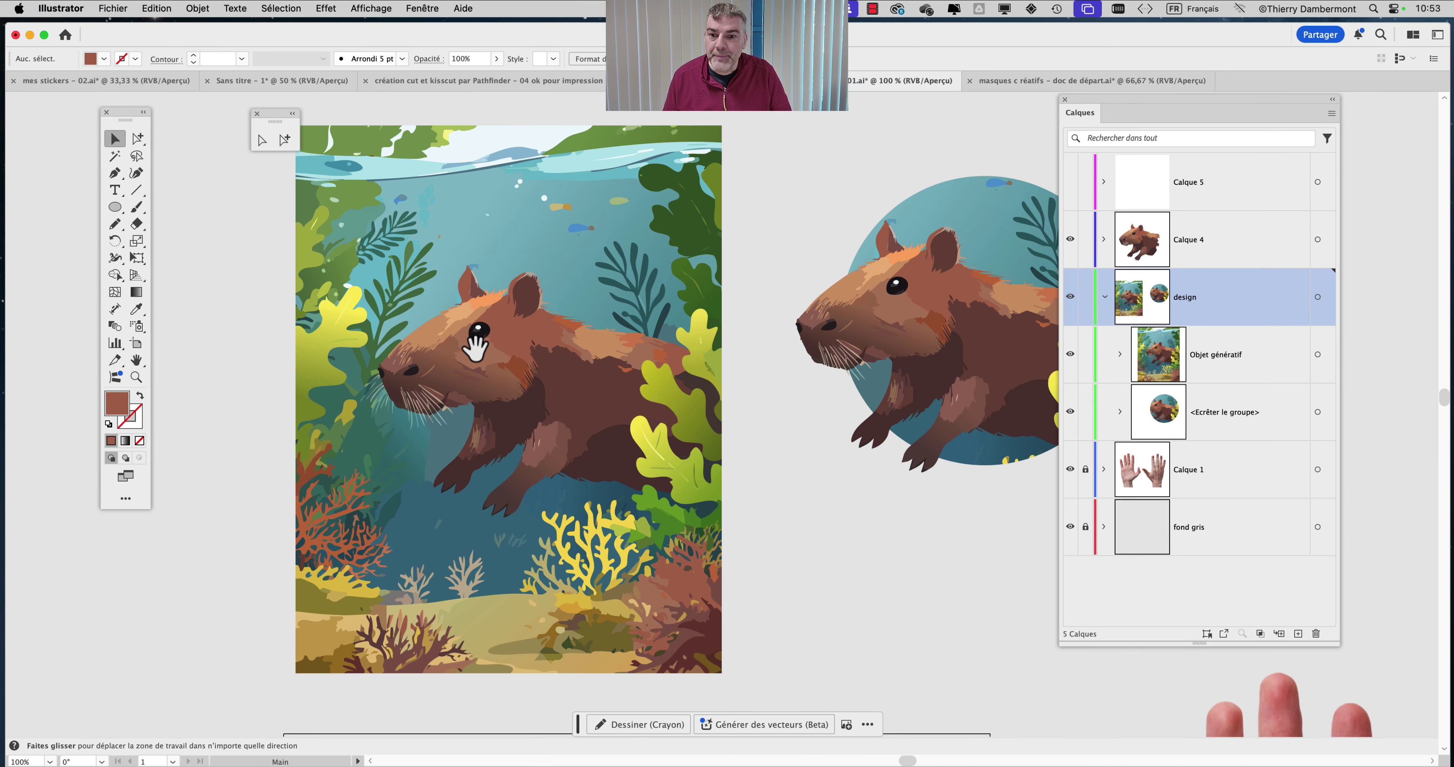
drag(481, 334, 556, 353)
drag(732, 331, 542, 321)
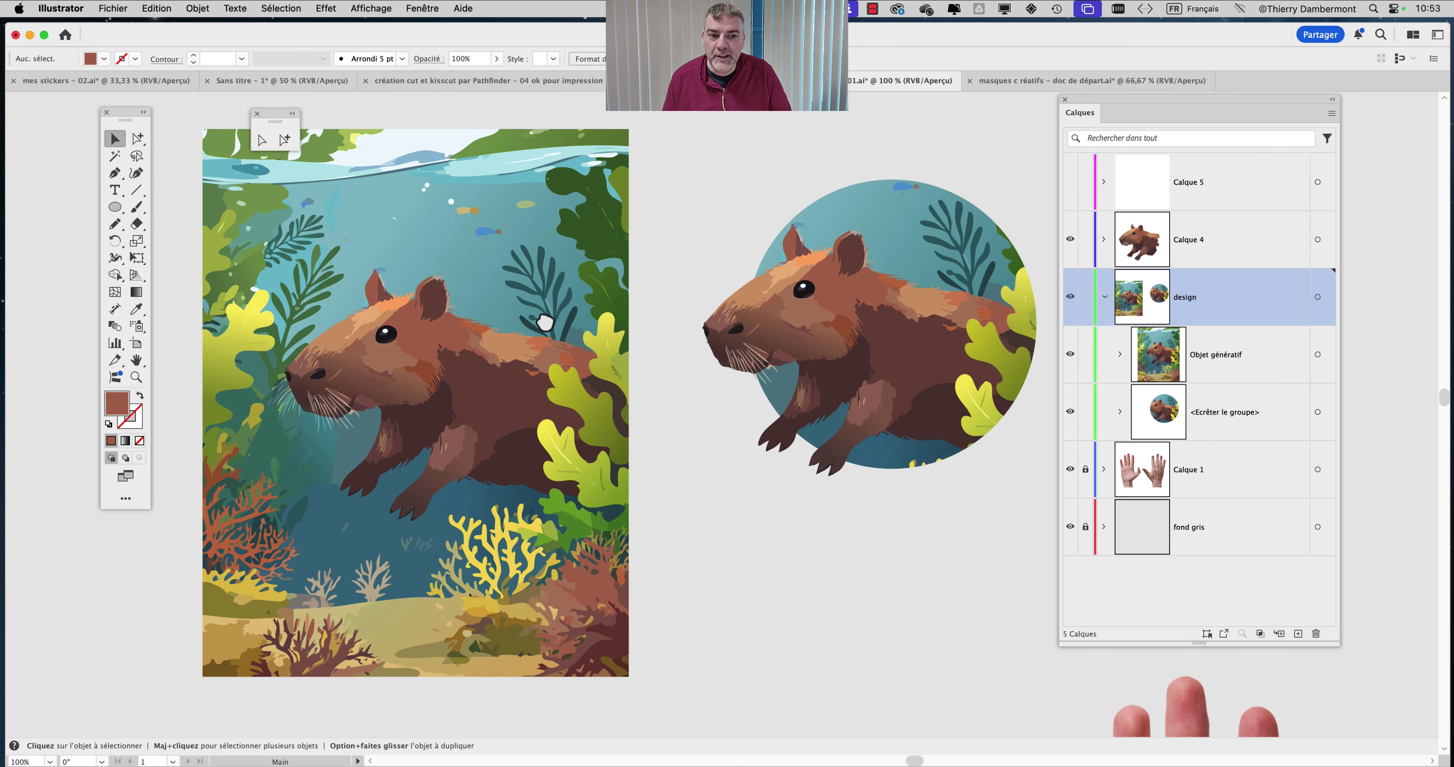
click(1090, 81)
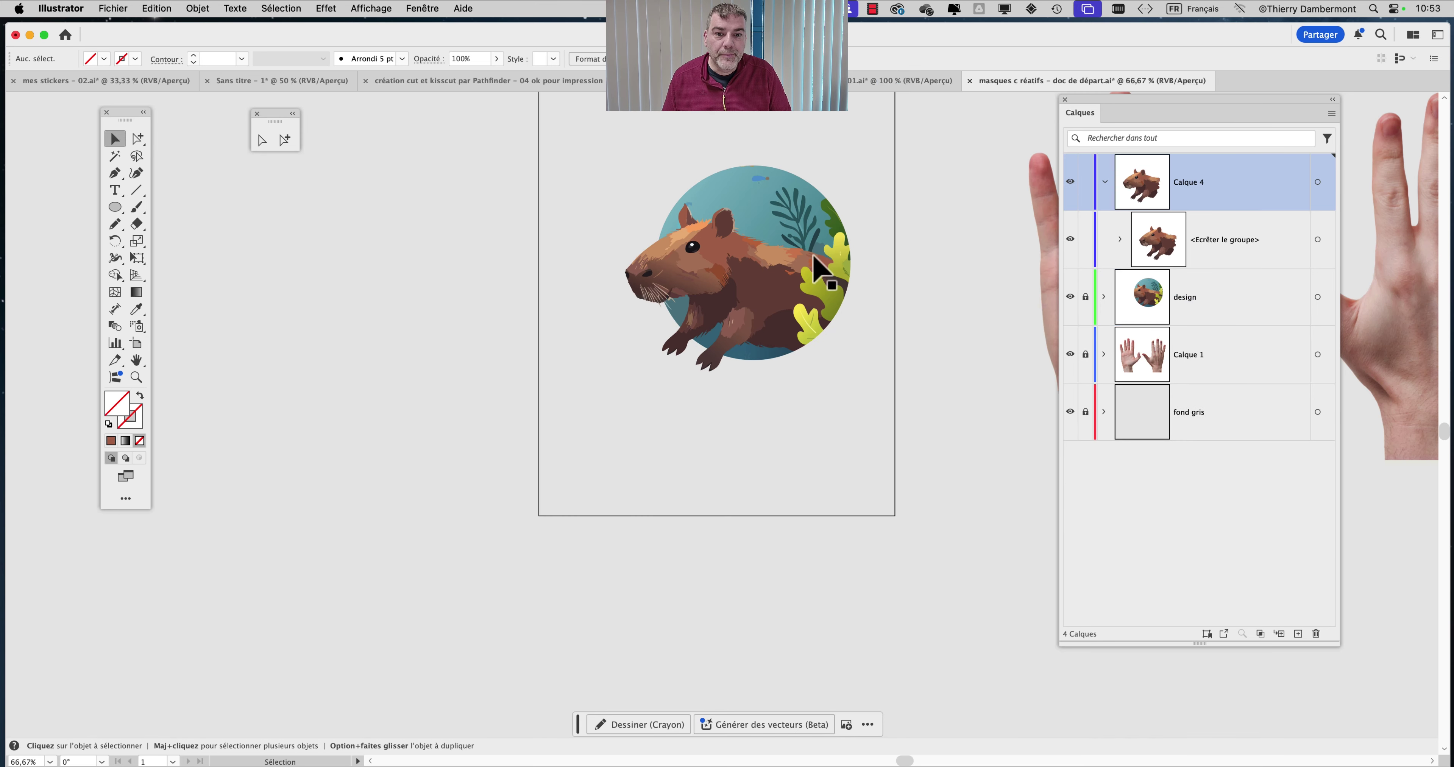
click(878, 81)
scroll(818, 361, down, 1)
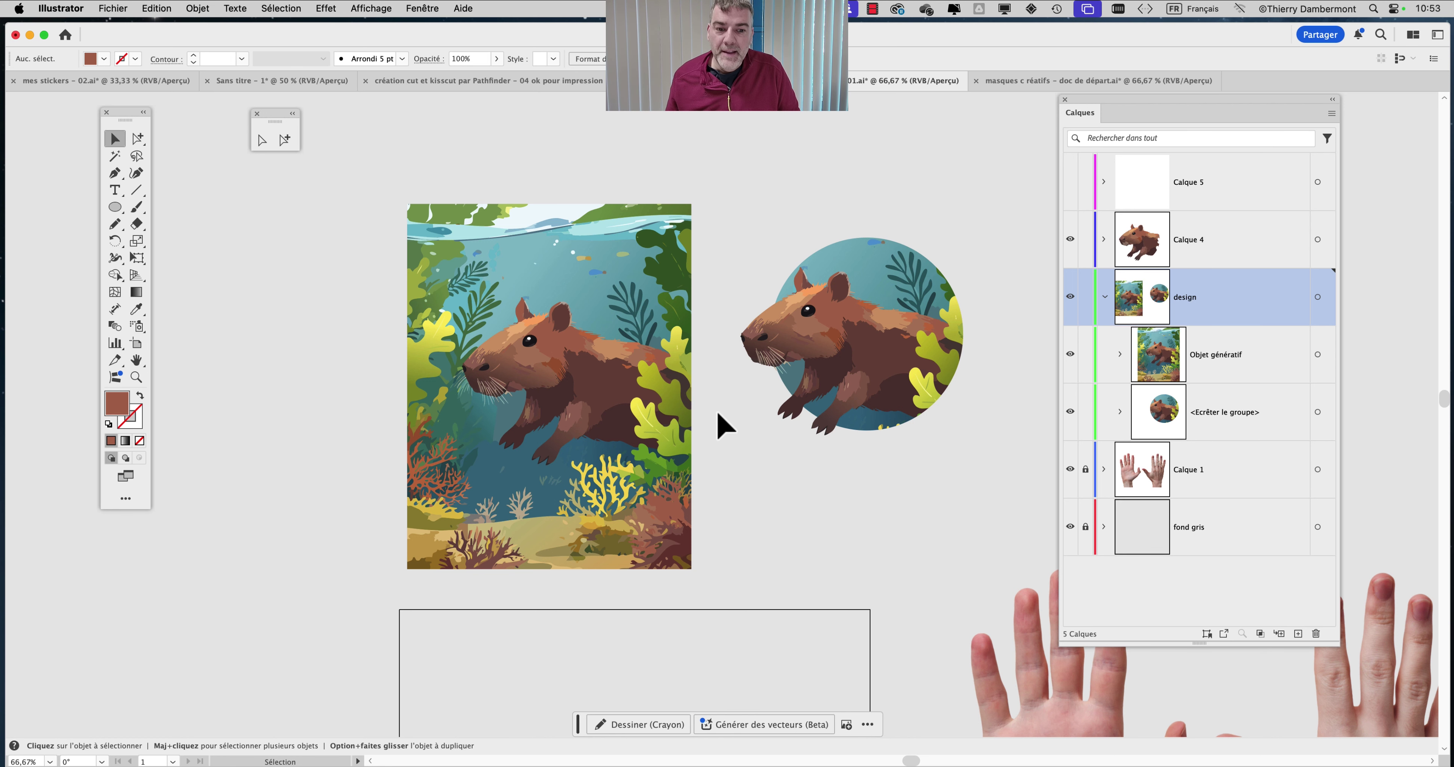
scroll(719, 415, down, 1)
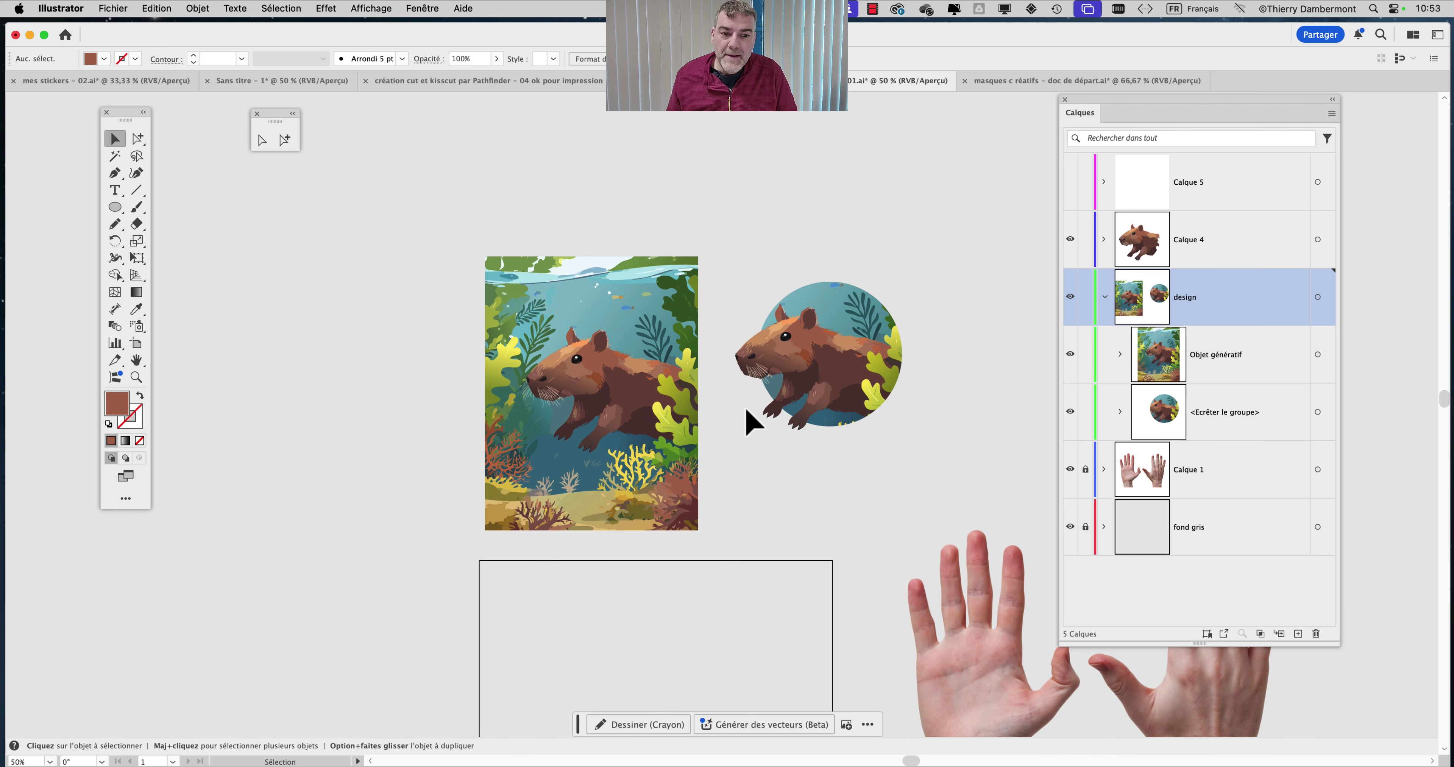
- Save the working document as "masques c réatifs - doc de départ - 02.ai" in the MARDI folder, with Illustrator 2020 compatibility
click(1041, 82)
click(113, 8)
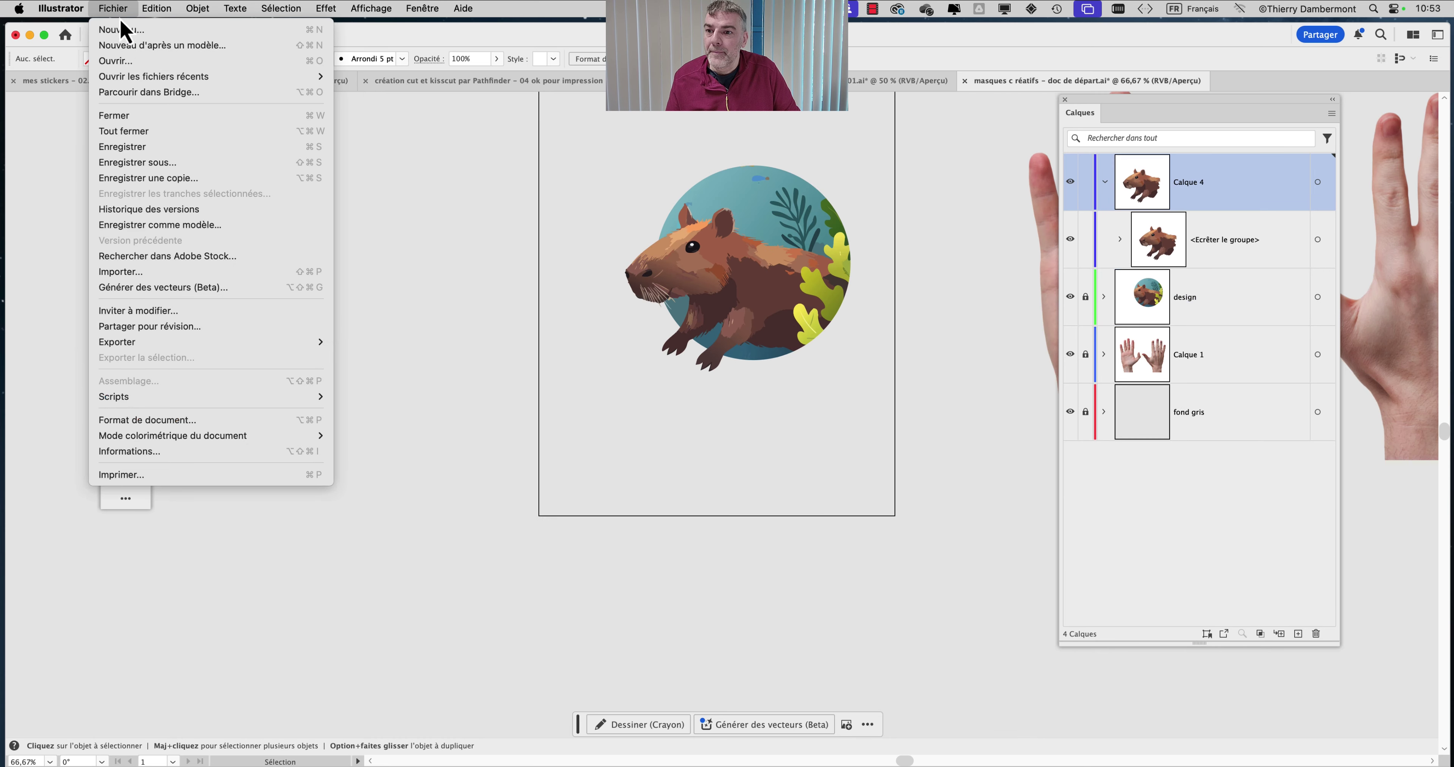
click(179, 156)
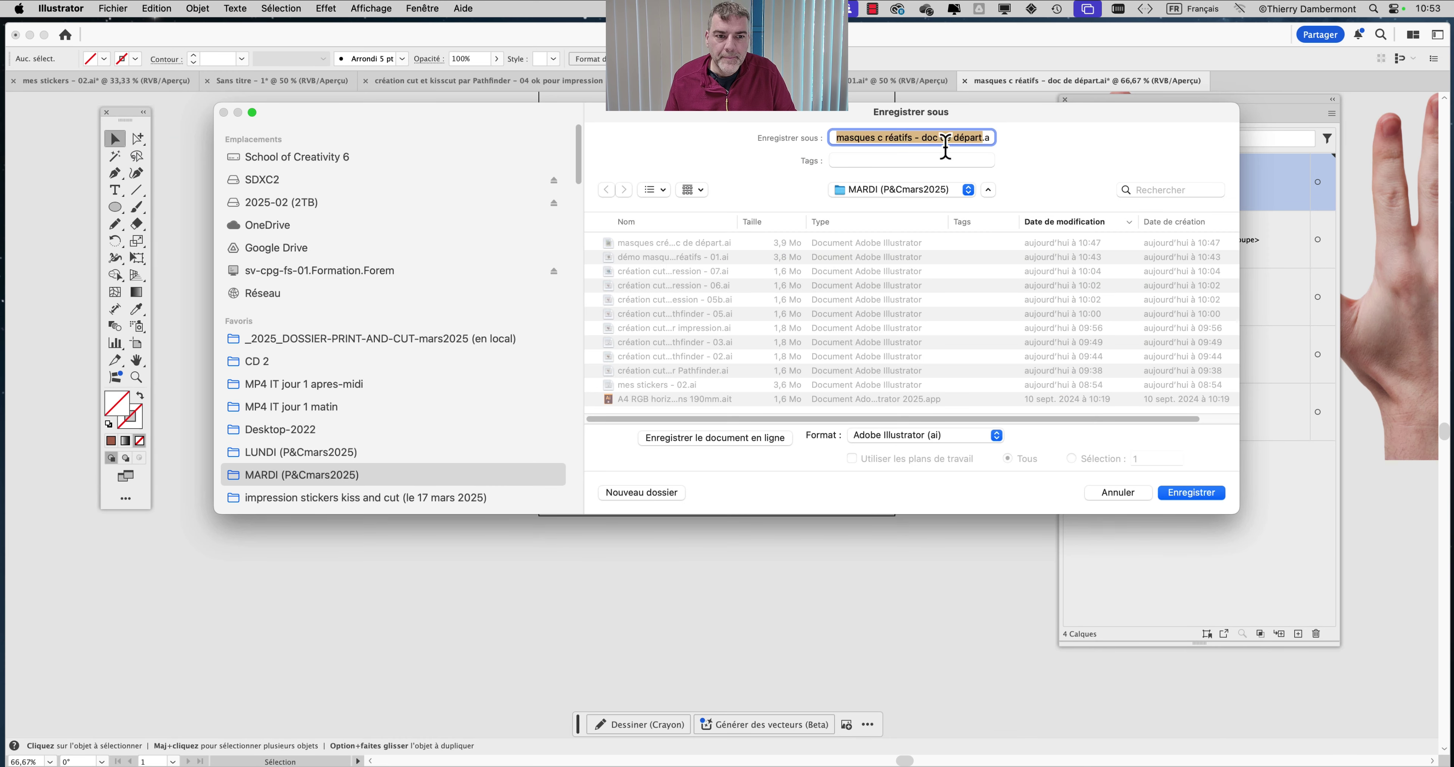
click(948, 138)
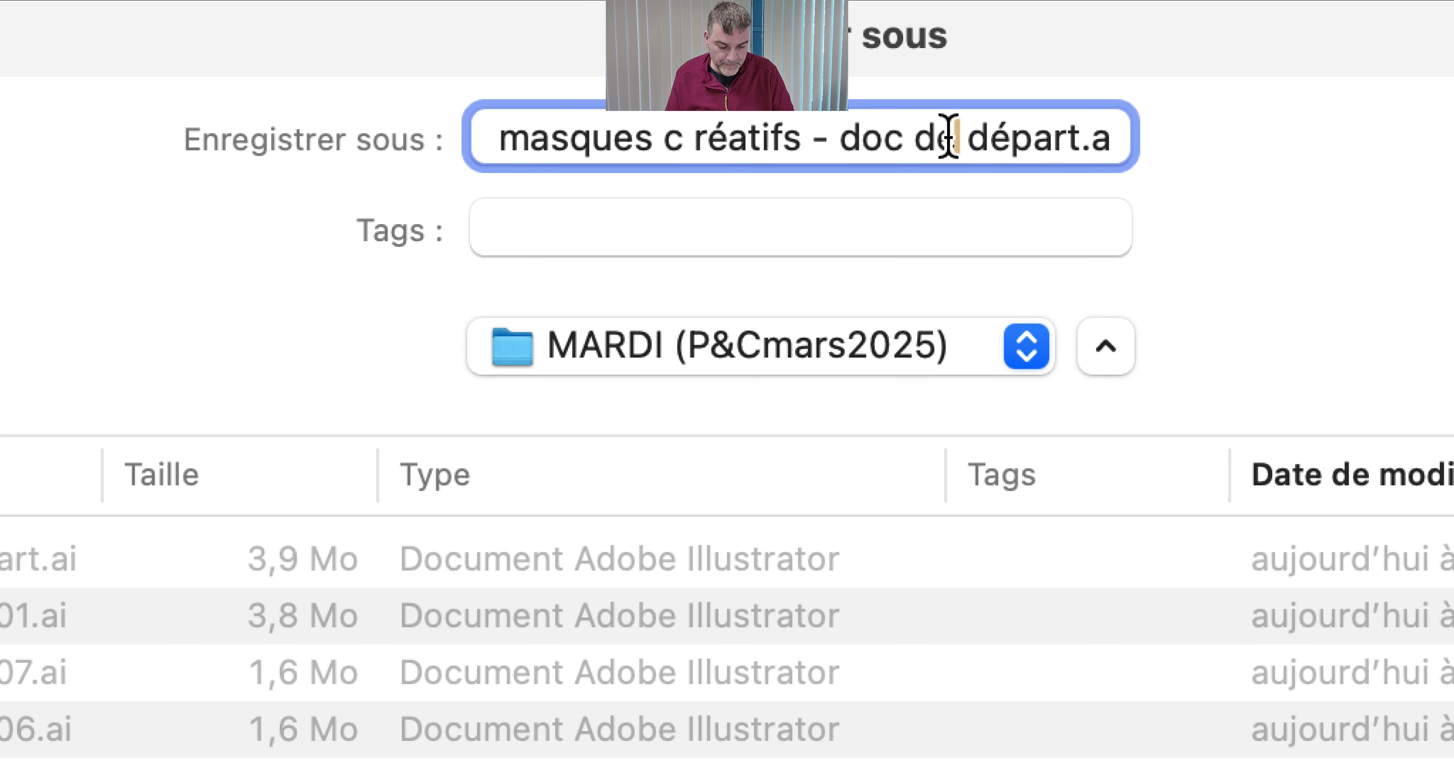
key(Down)
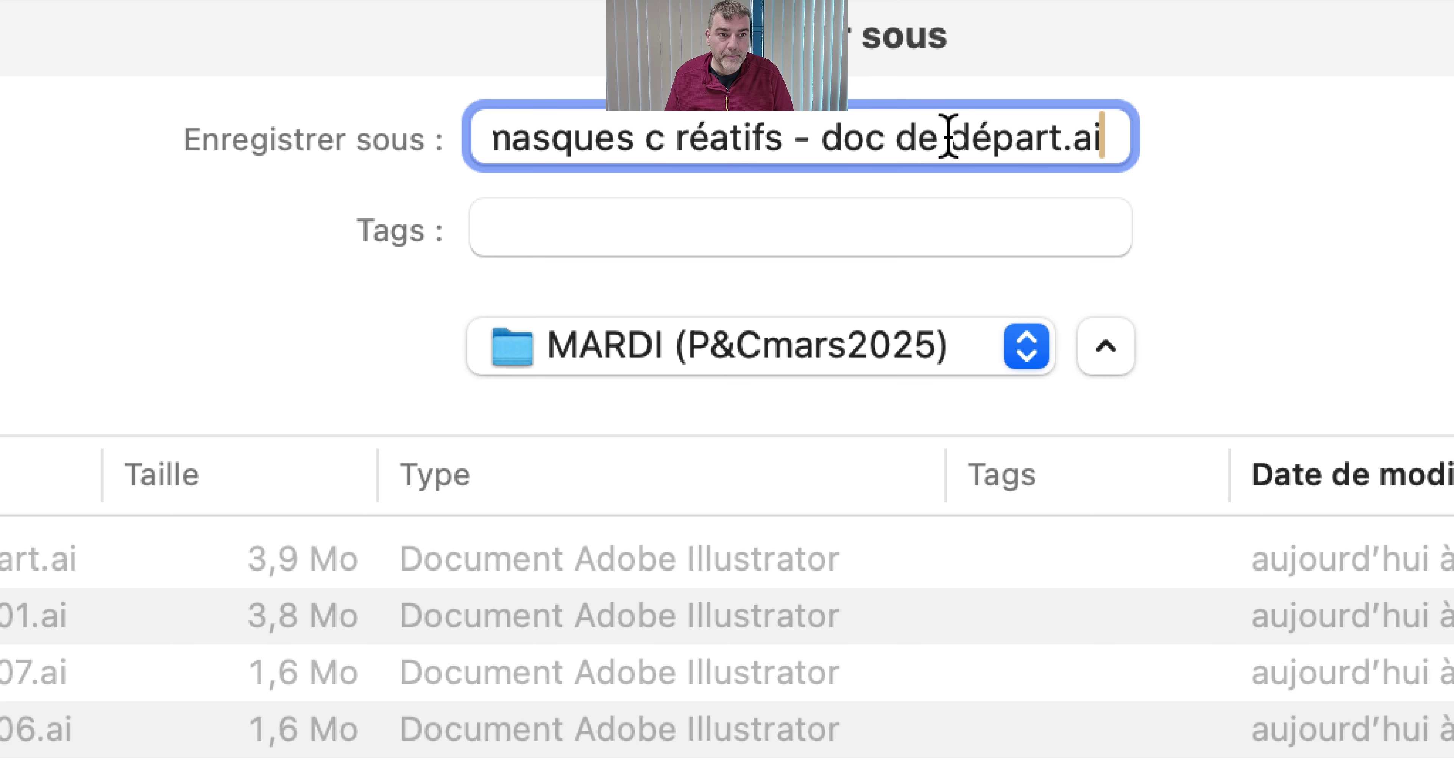
click(1057, 134)
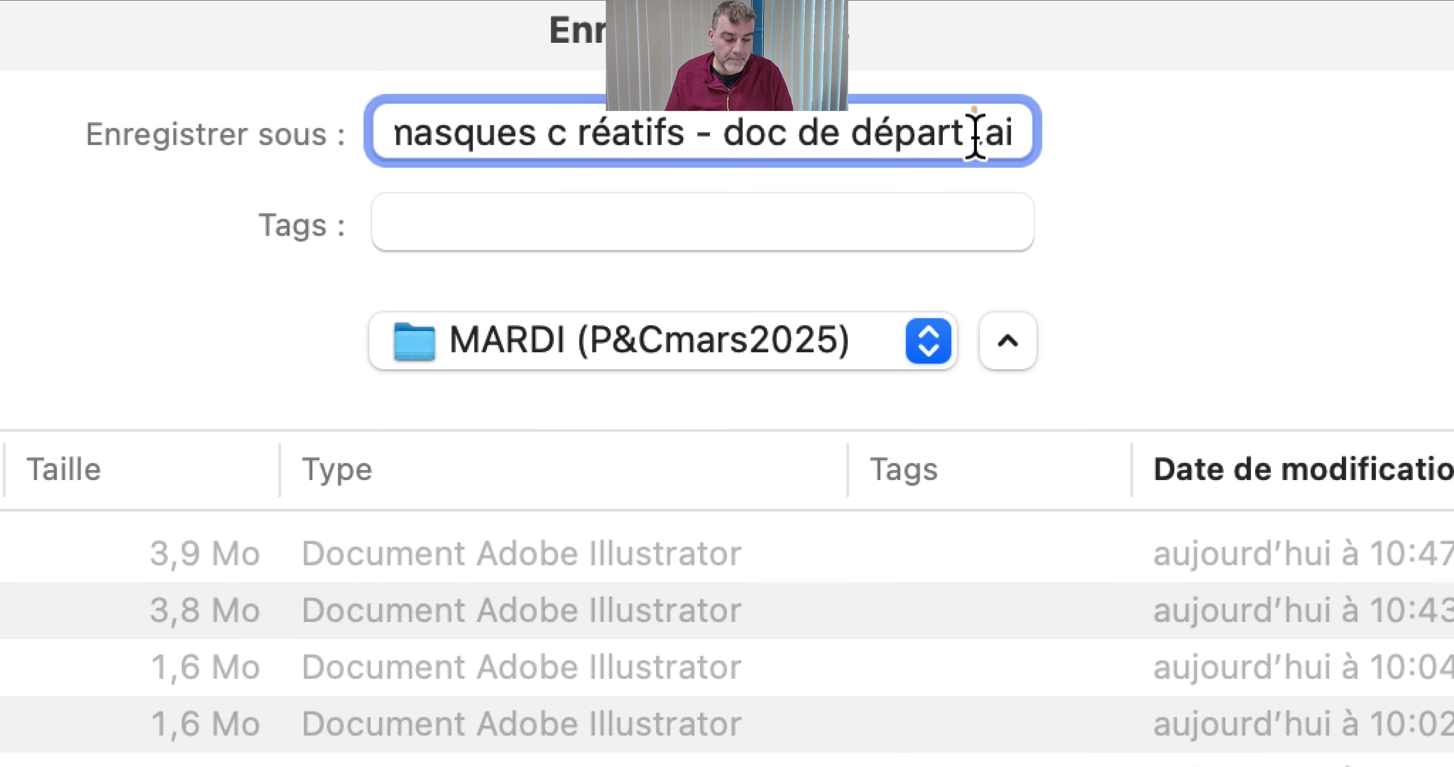
text(- 07)
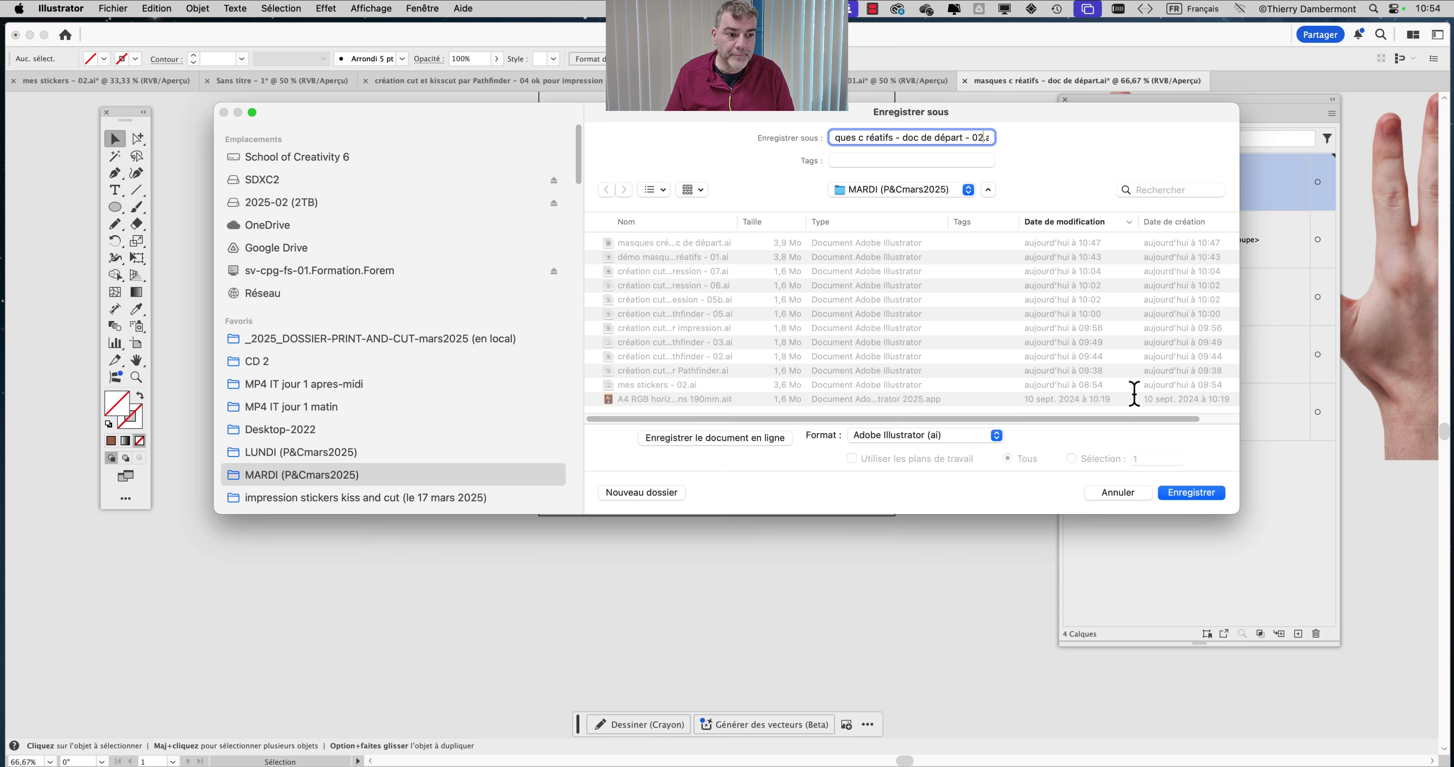
click(1187, 492)
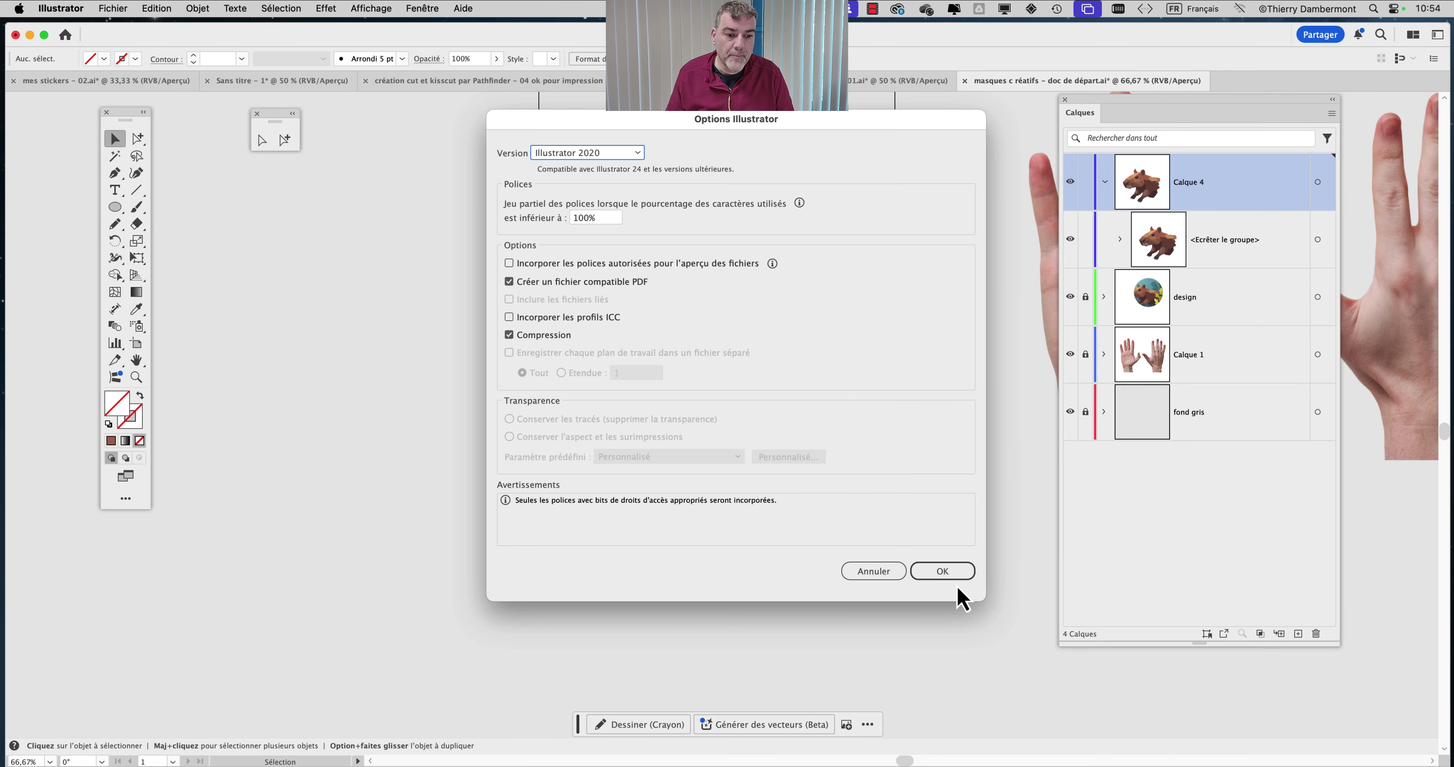
click(943, 571)
- Collapse and lock Calque 4, and add a new empty layer above it
key(super+equal)
key(super+equal)
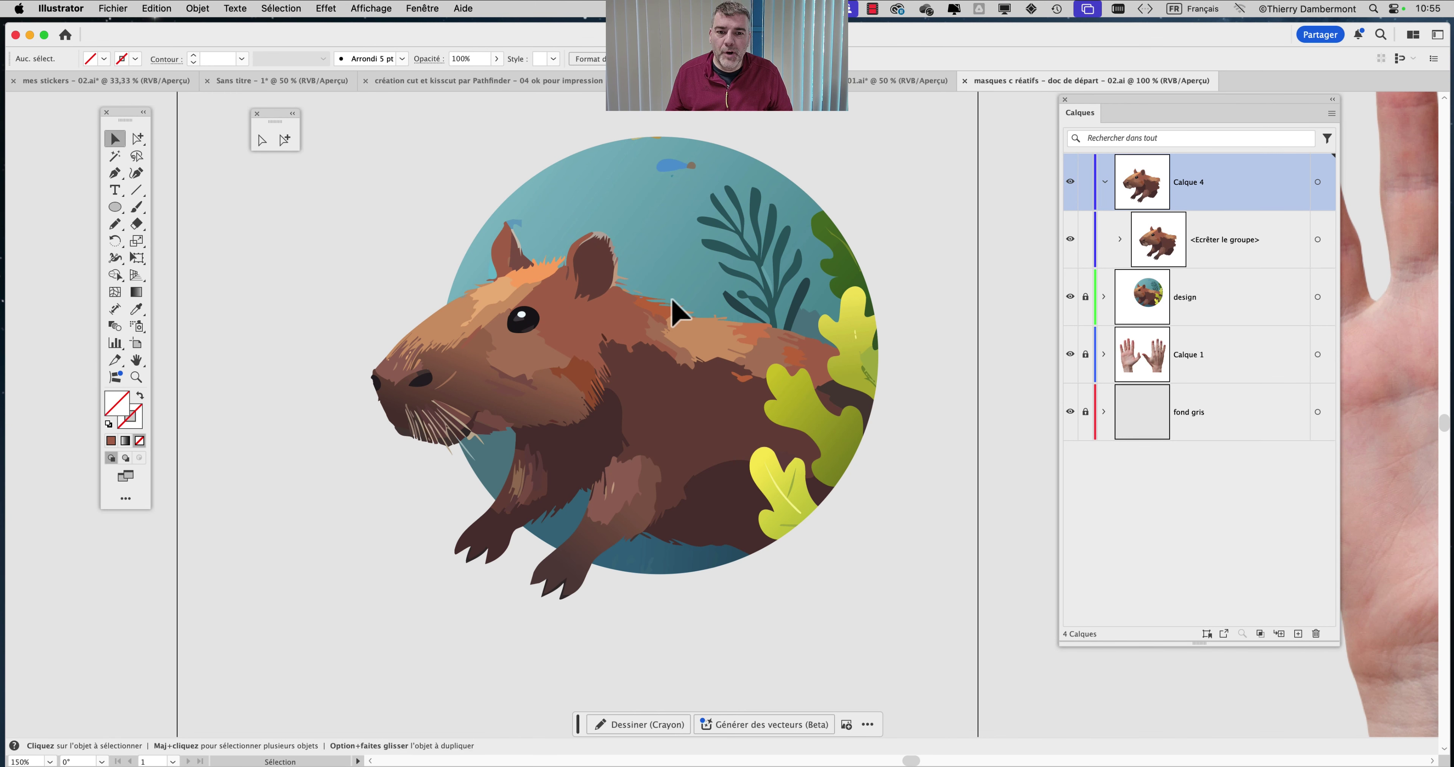
drag(705, 302, 681, 322)
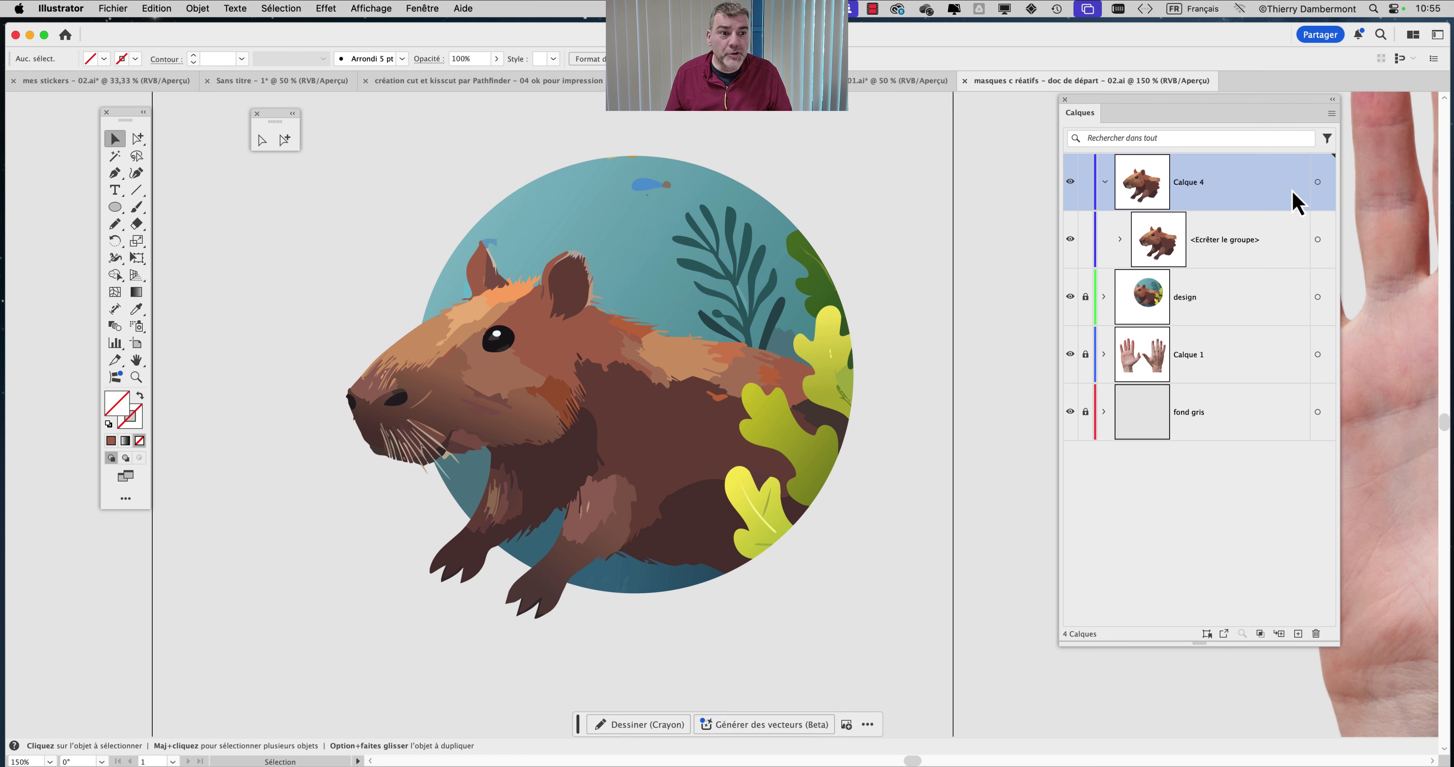
click(1104, 181)
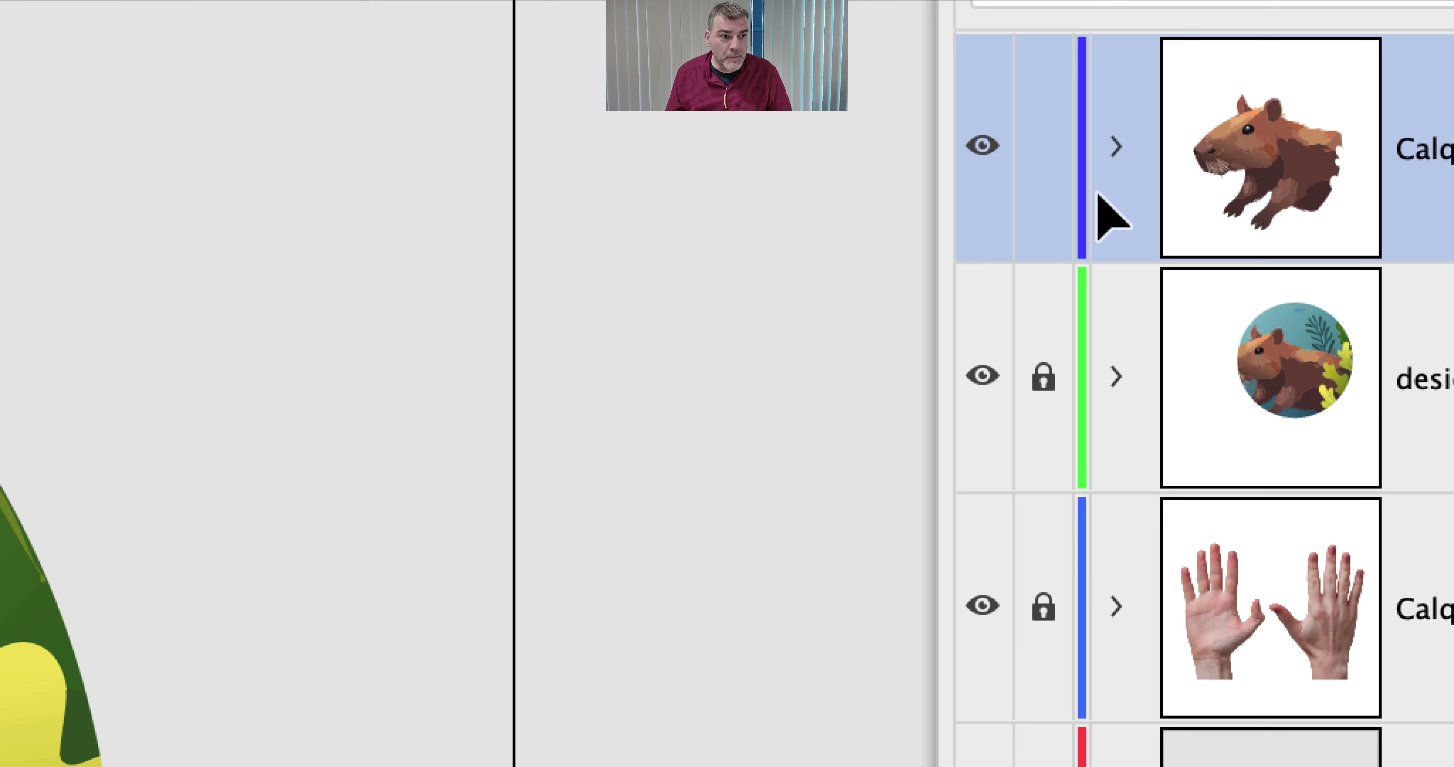
click(1086, 181)
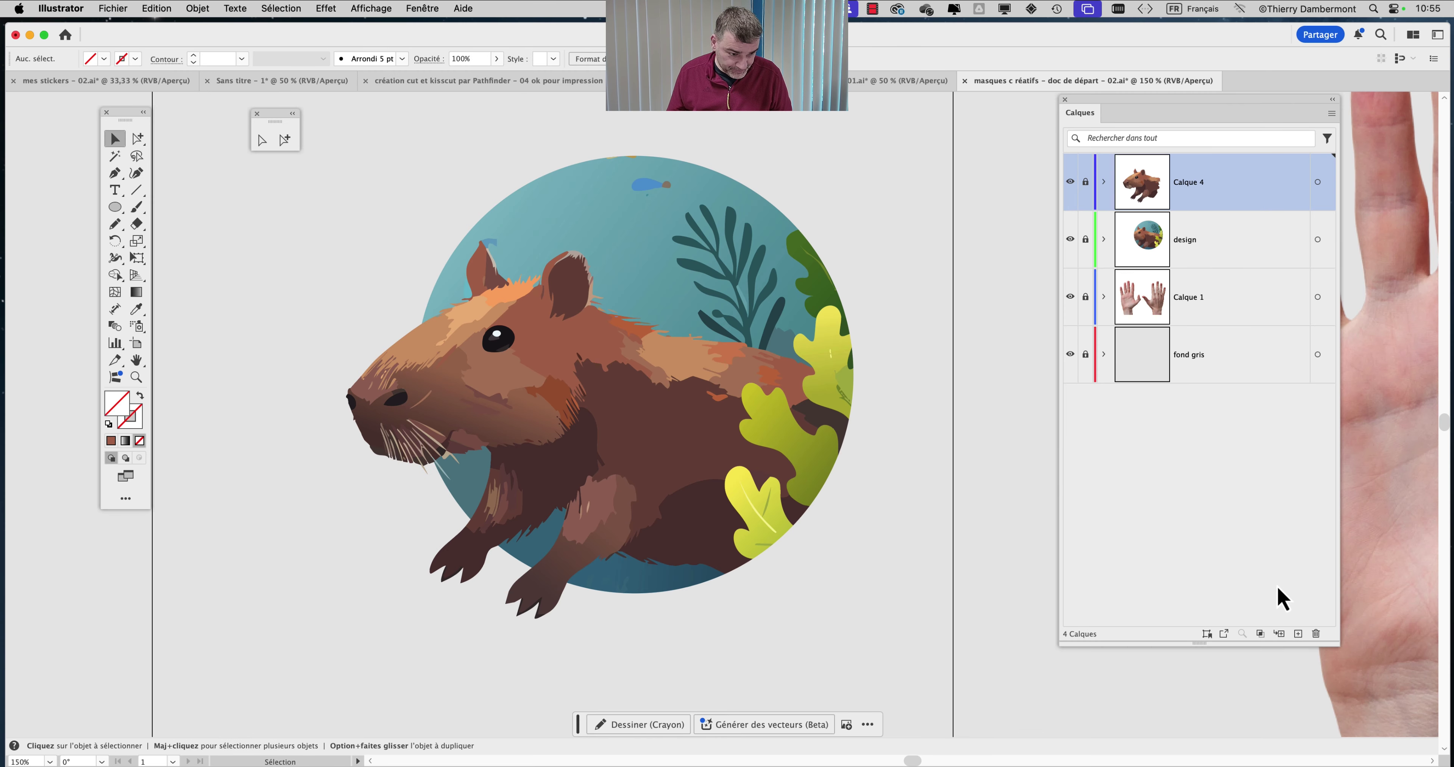
click(1298, 633)
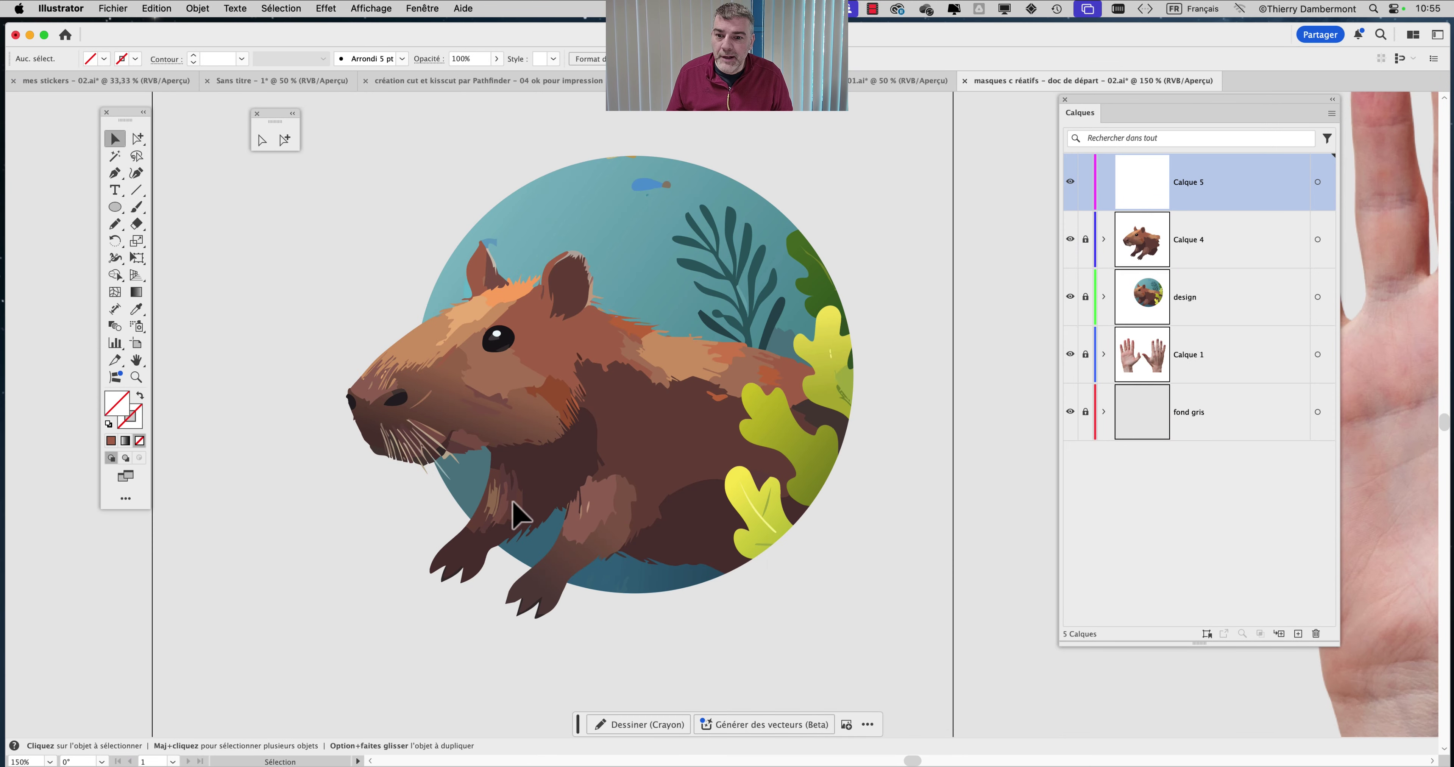
- Activate the Pen tool for outlining the capybara's nearer front paw where it extends beyond the circle
scroll(474, 338, up, 3)
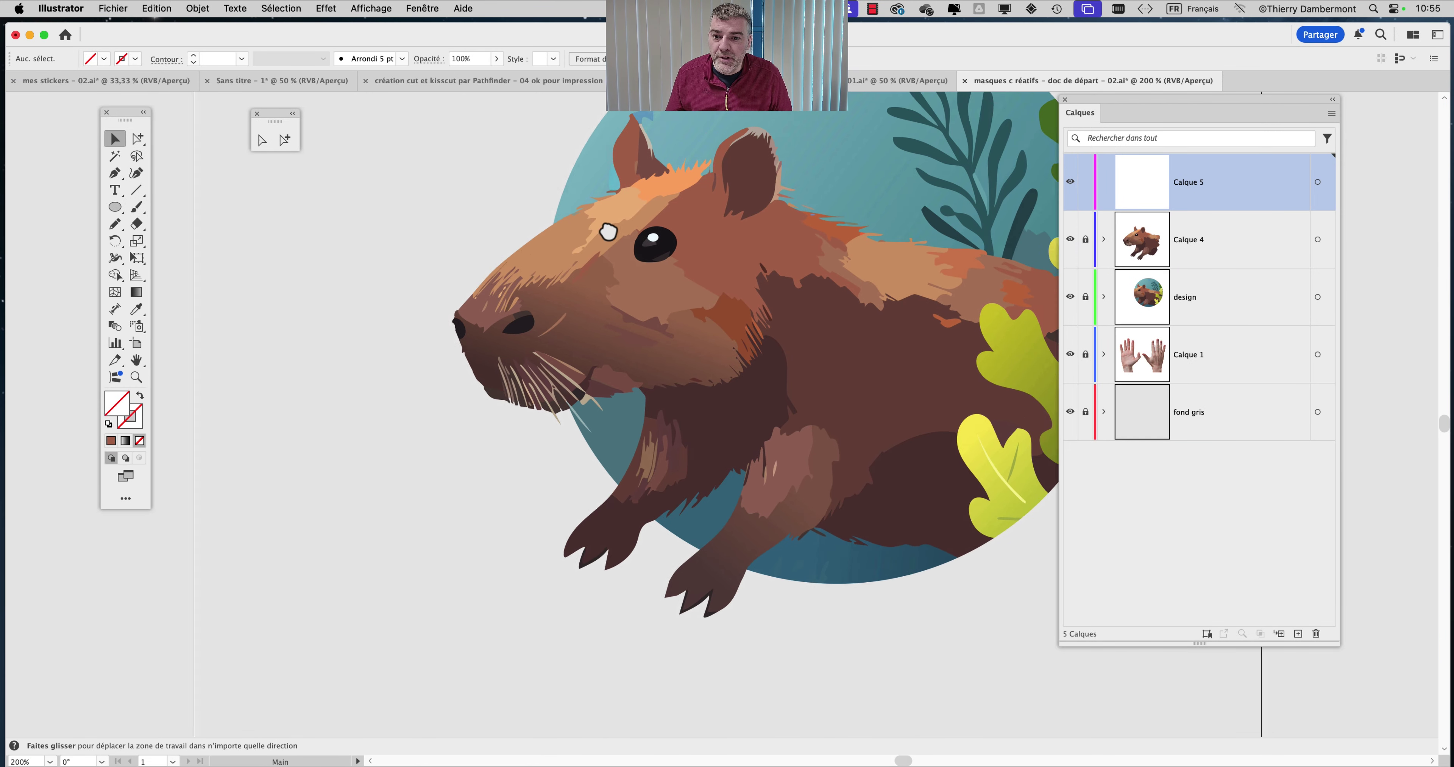
scroll(632, 372, up, 2)
scroll(577, 331, up, 3)
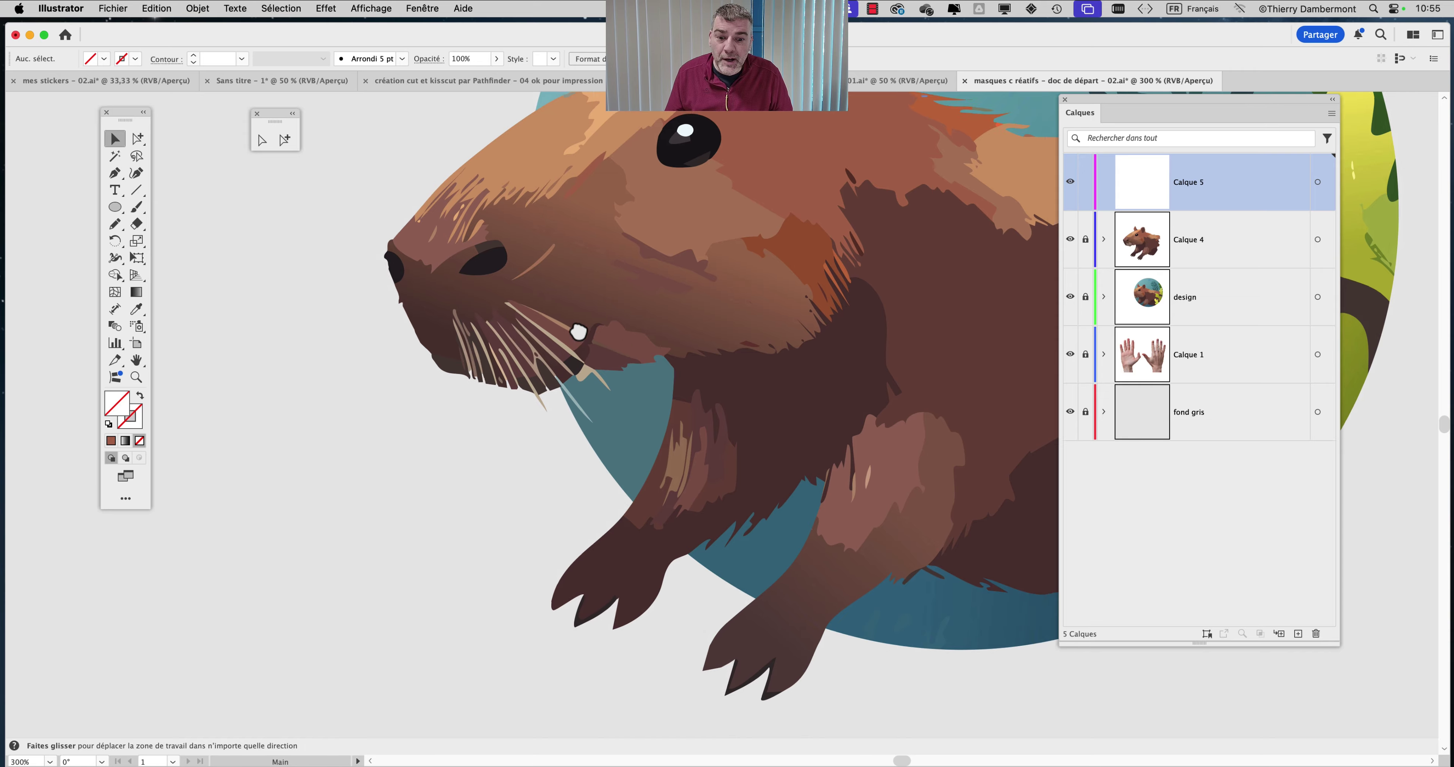
scroll(640, 577, up, 2)
scroll(681, 431, up, 3)
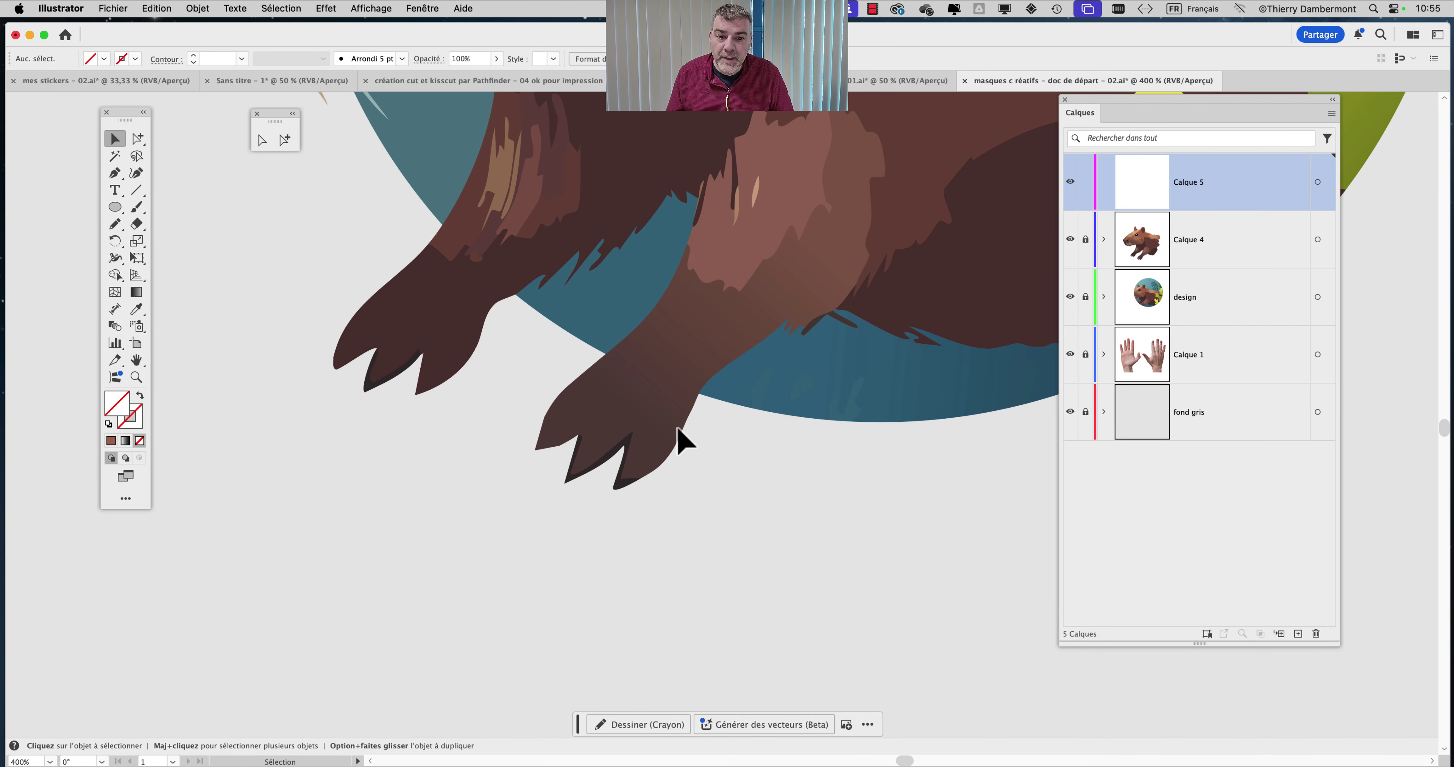
drag(649, 418, 756, 360)
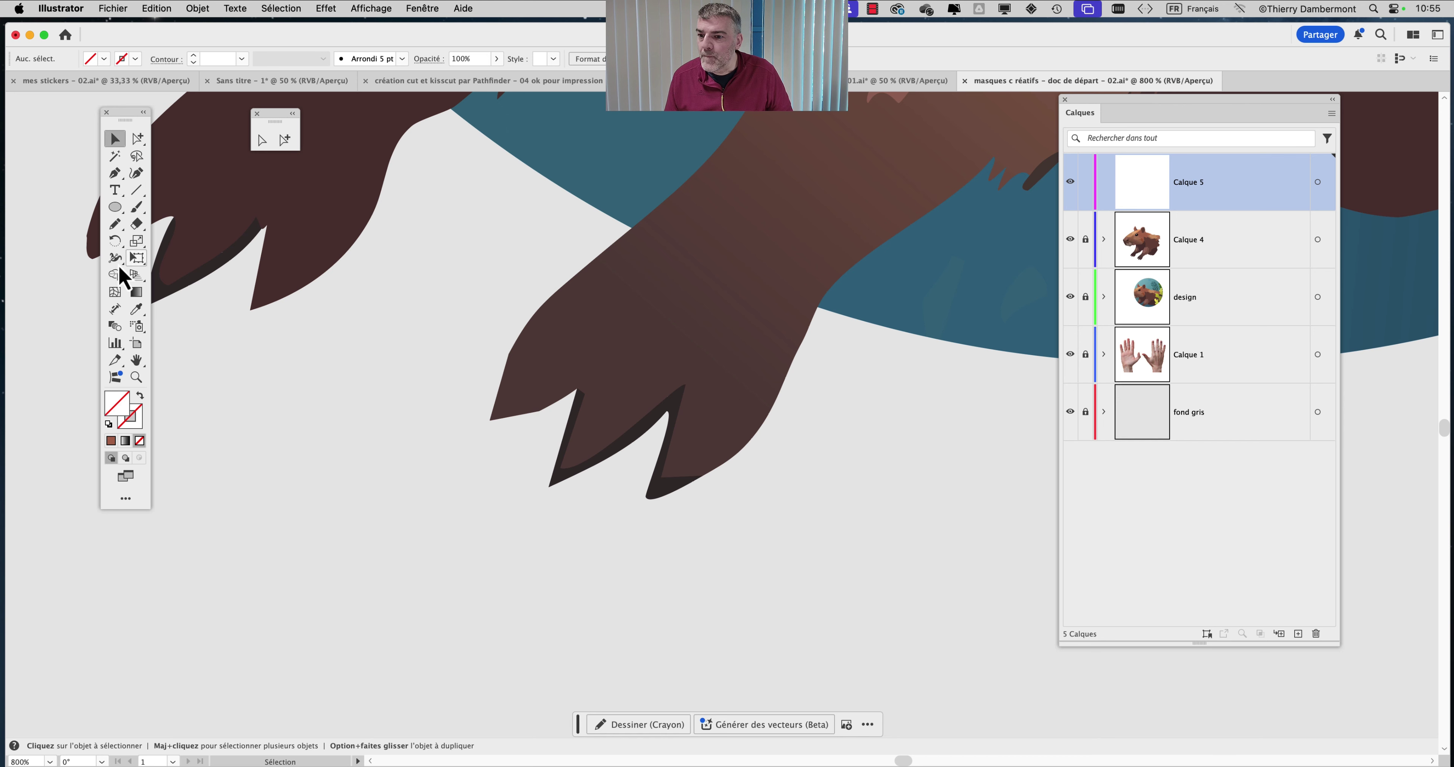
click(117, 174)
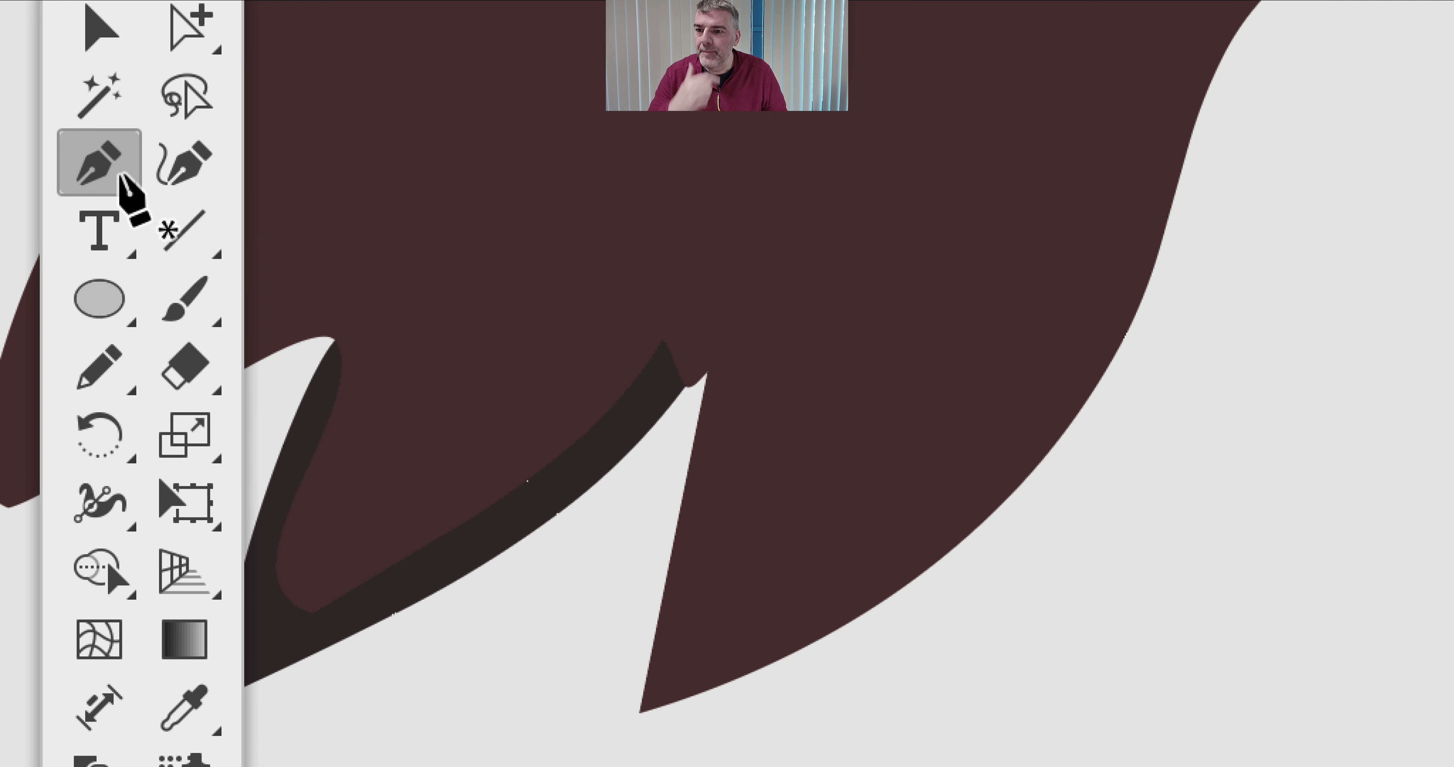
click(120, 173)
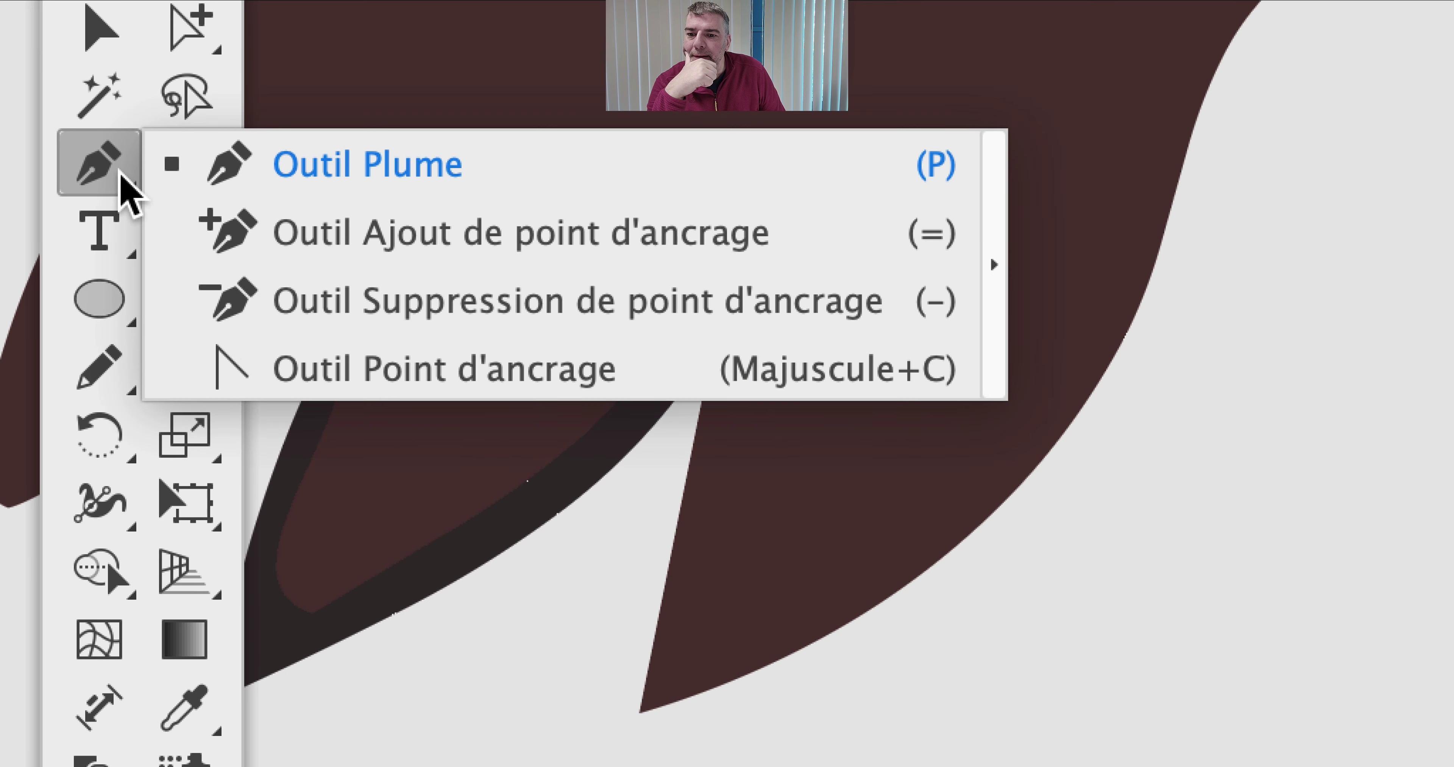
click(121, 175)
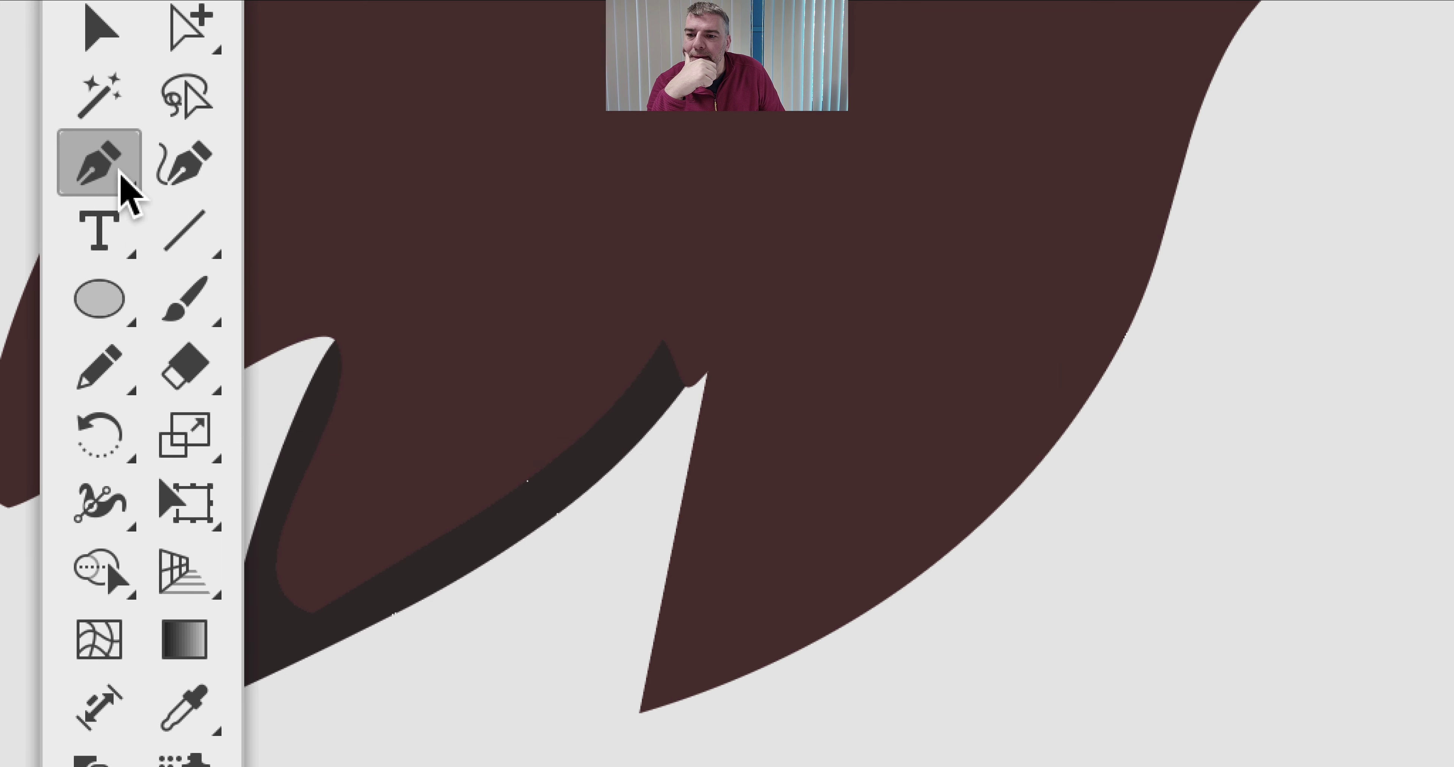
click(119, 176)
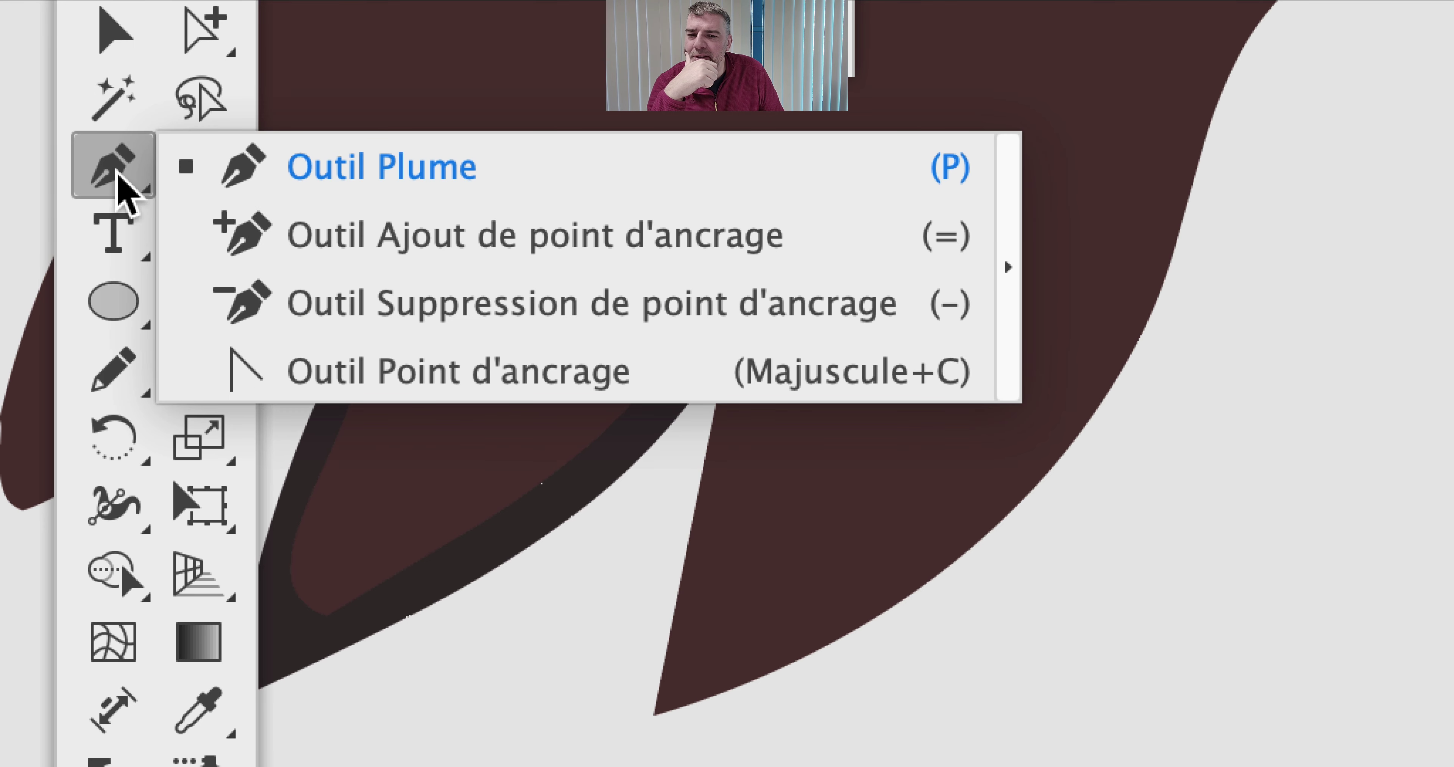
click(118, 174)
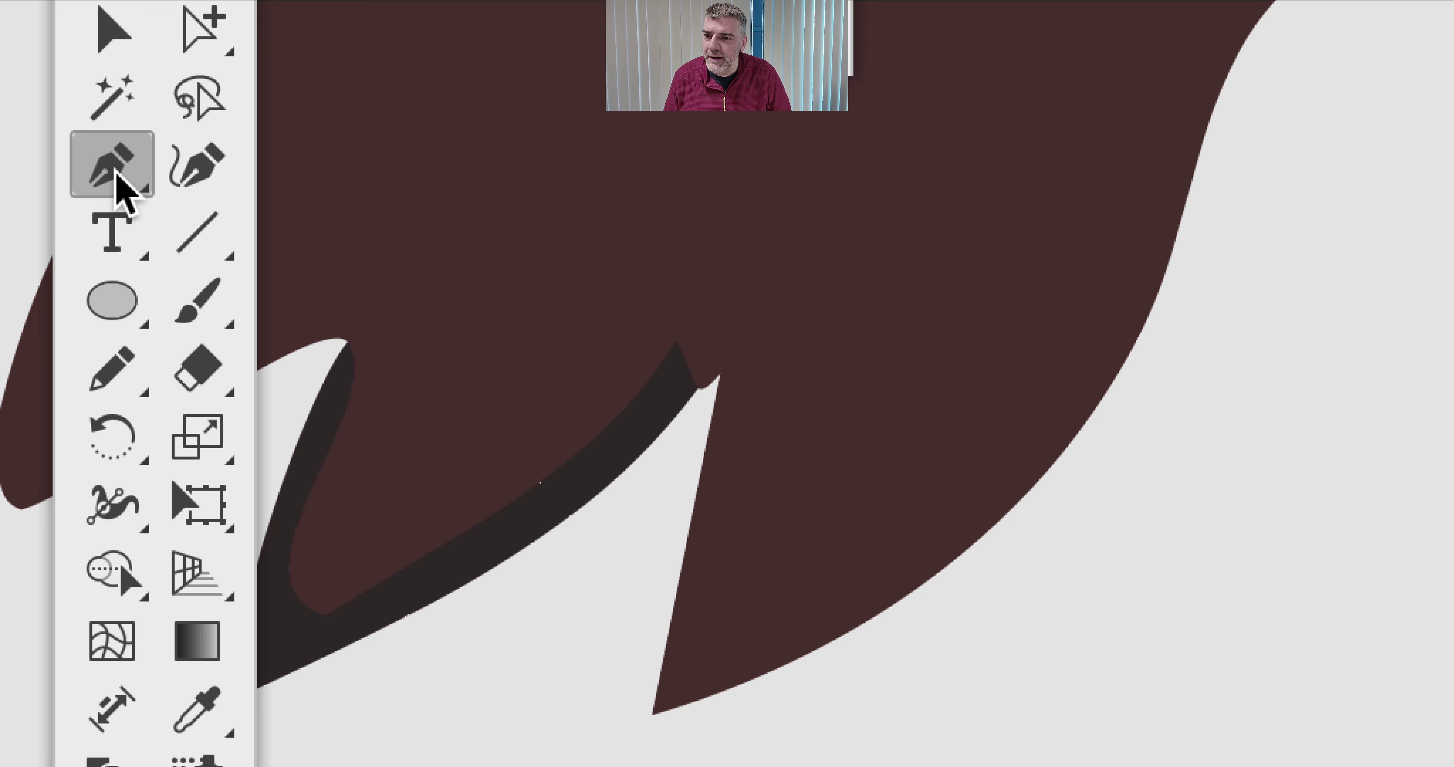
click(116, 173)
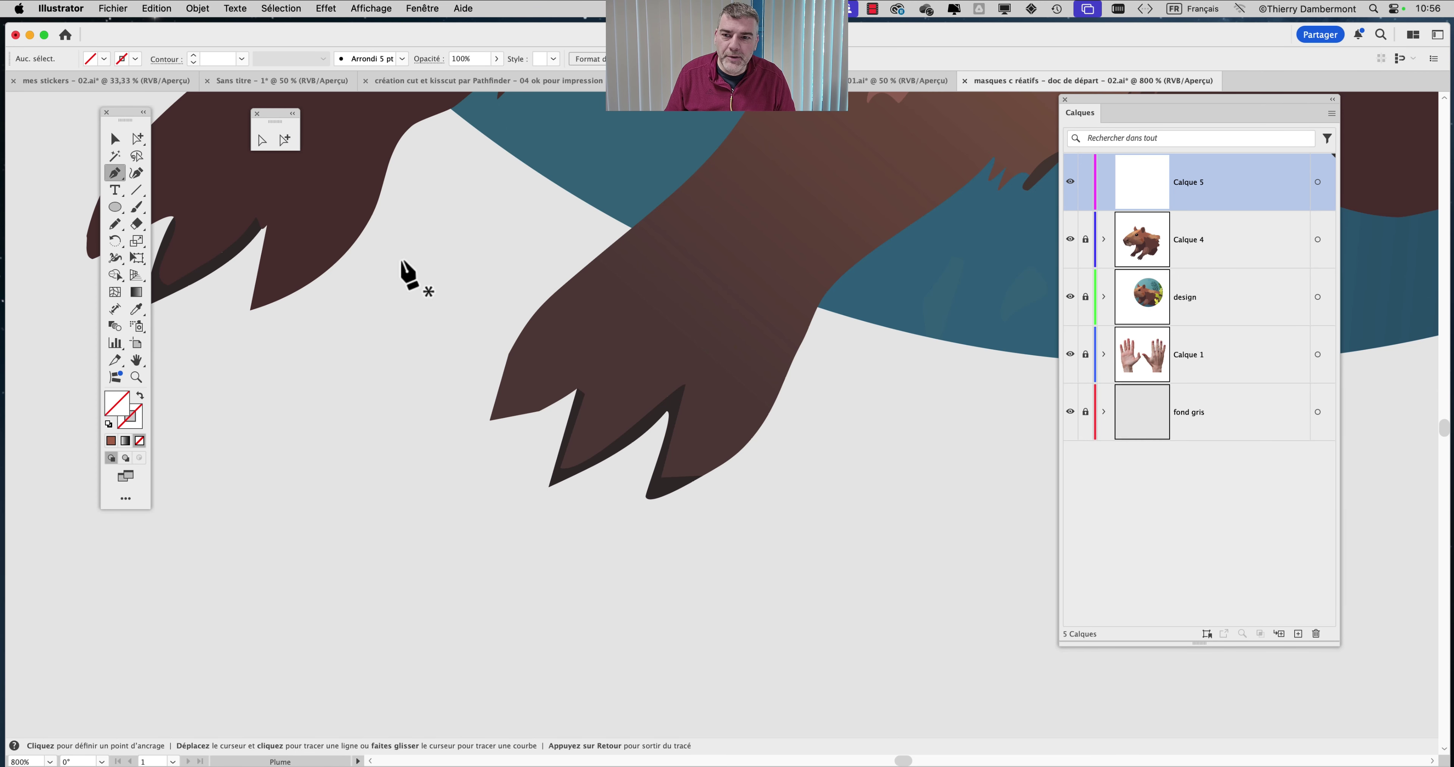
- Check that the anchor point, handle and bounding box size is at maximum in the Selection and Anchor Point Display preferences
click(75, 8)
mouse_move(177, 54)
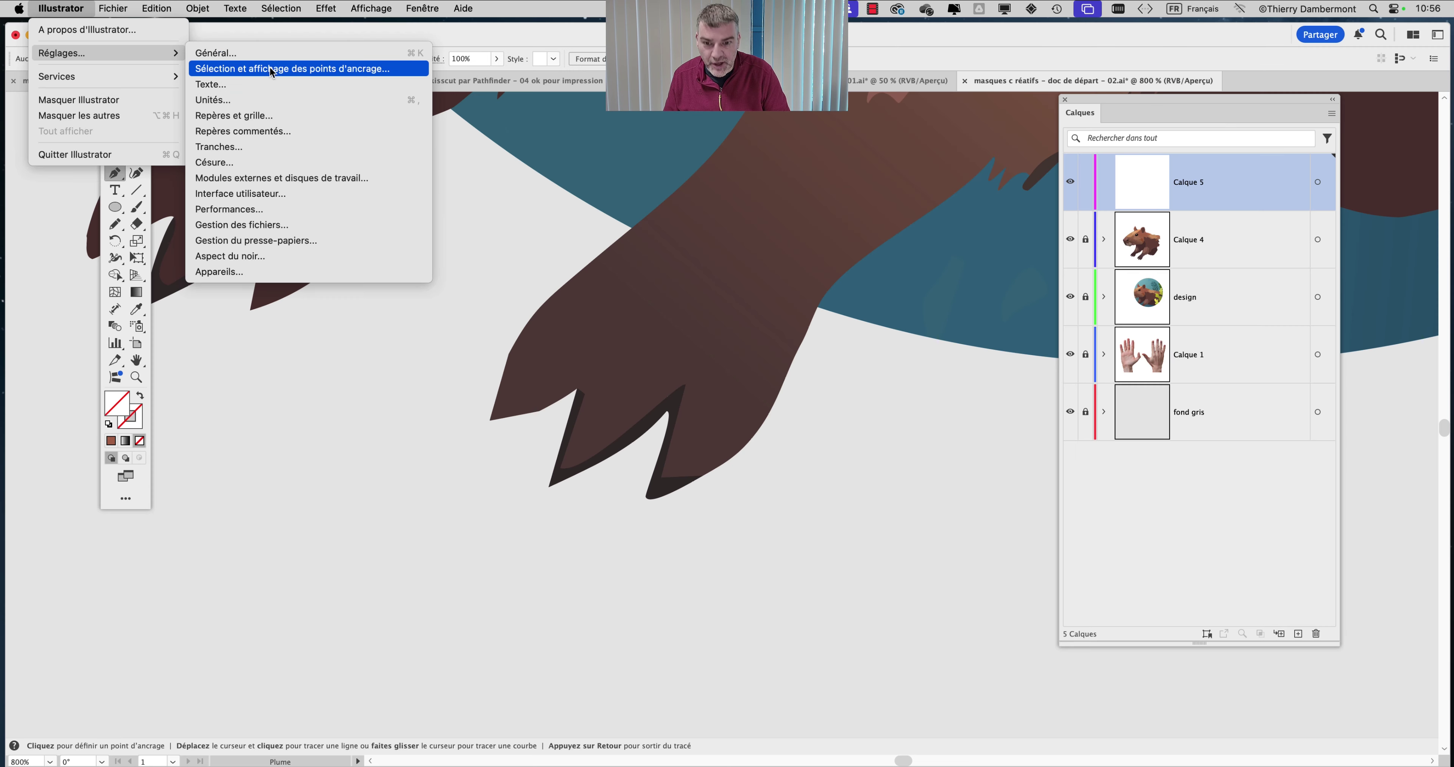
click(272, 69)
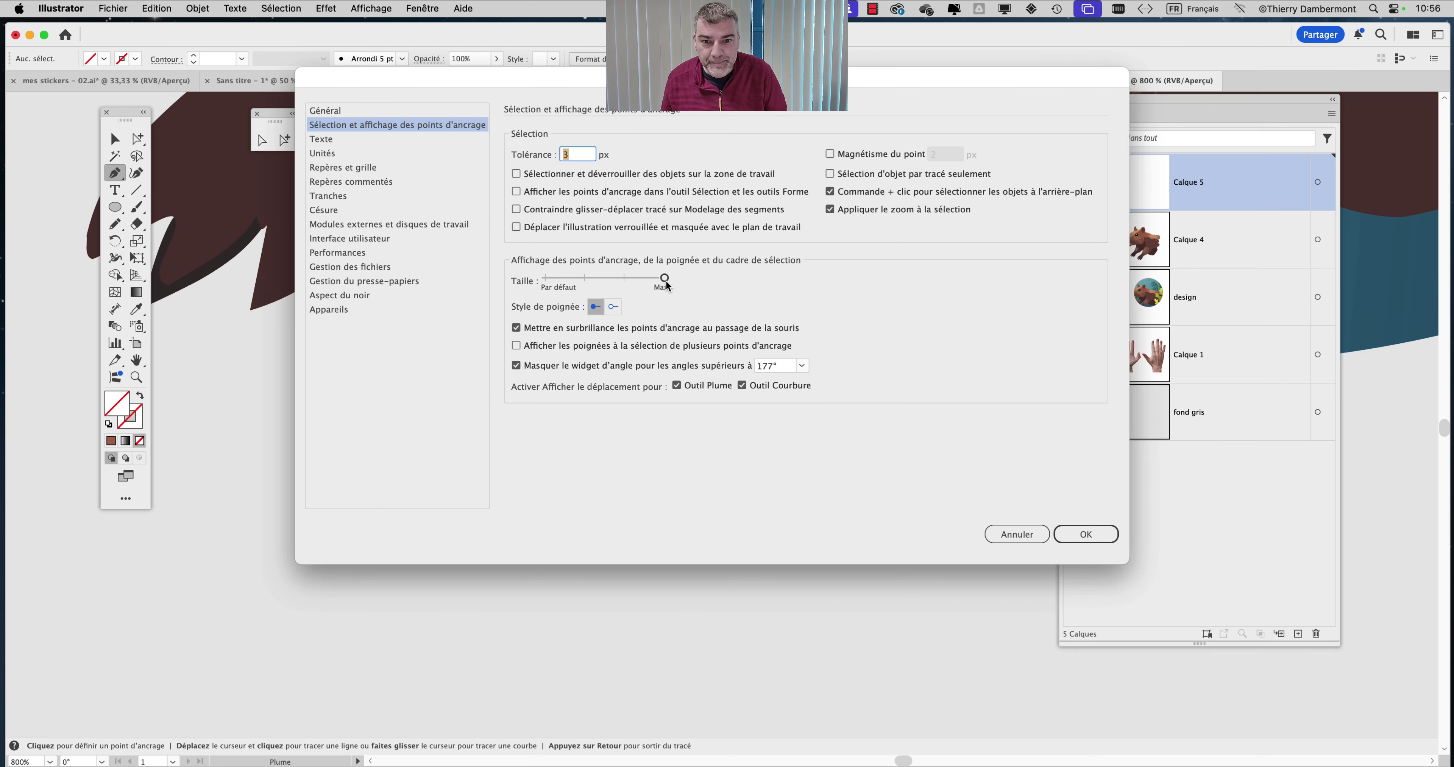
click(1087, 535)
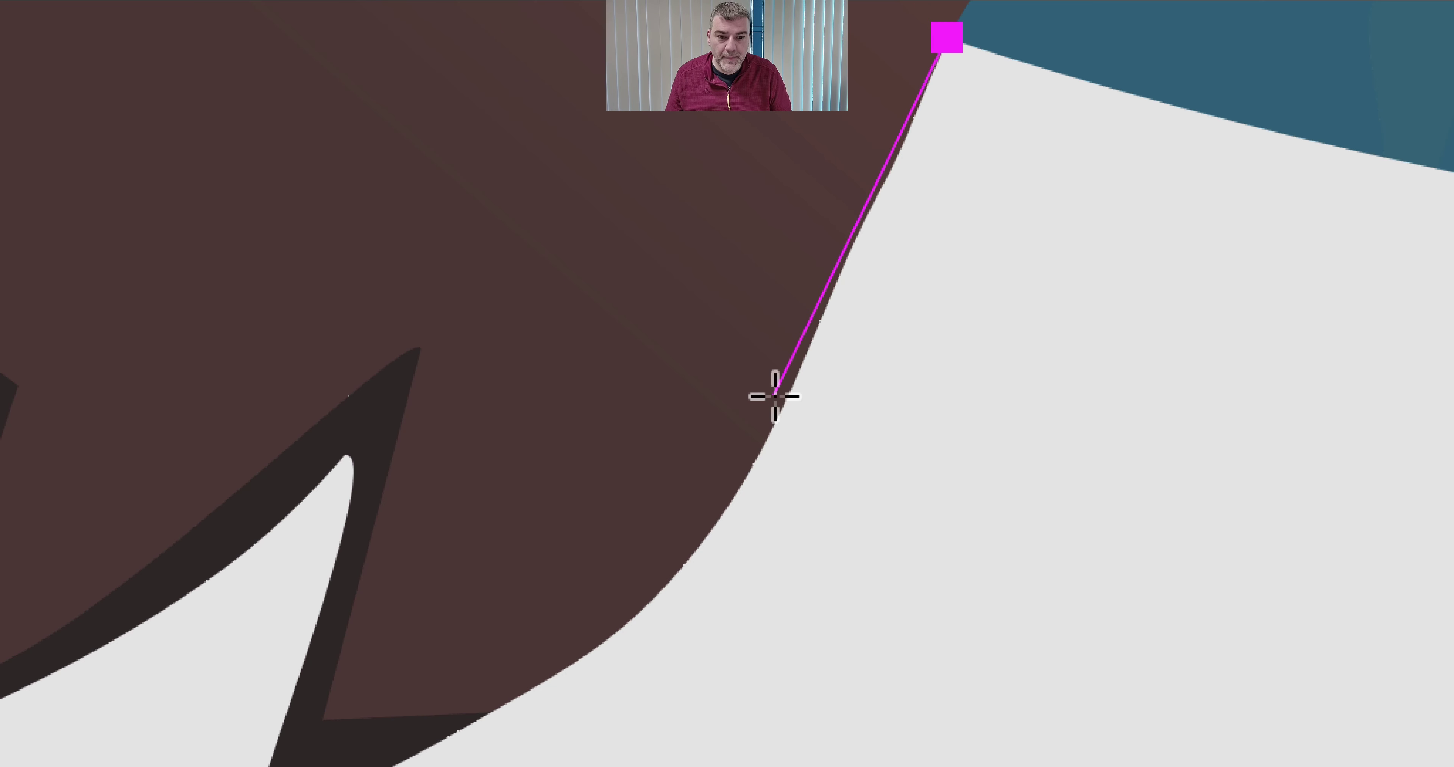
- Trace the paw's right edge from the circle boundary down toward the toes, adjusting the curve handles to follow the contour
drag(777, 396, 769, 441)
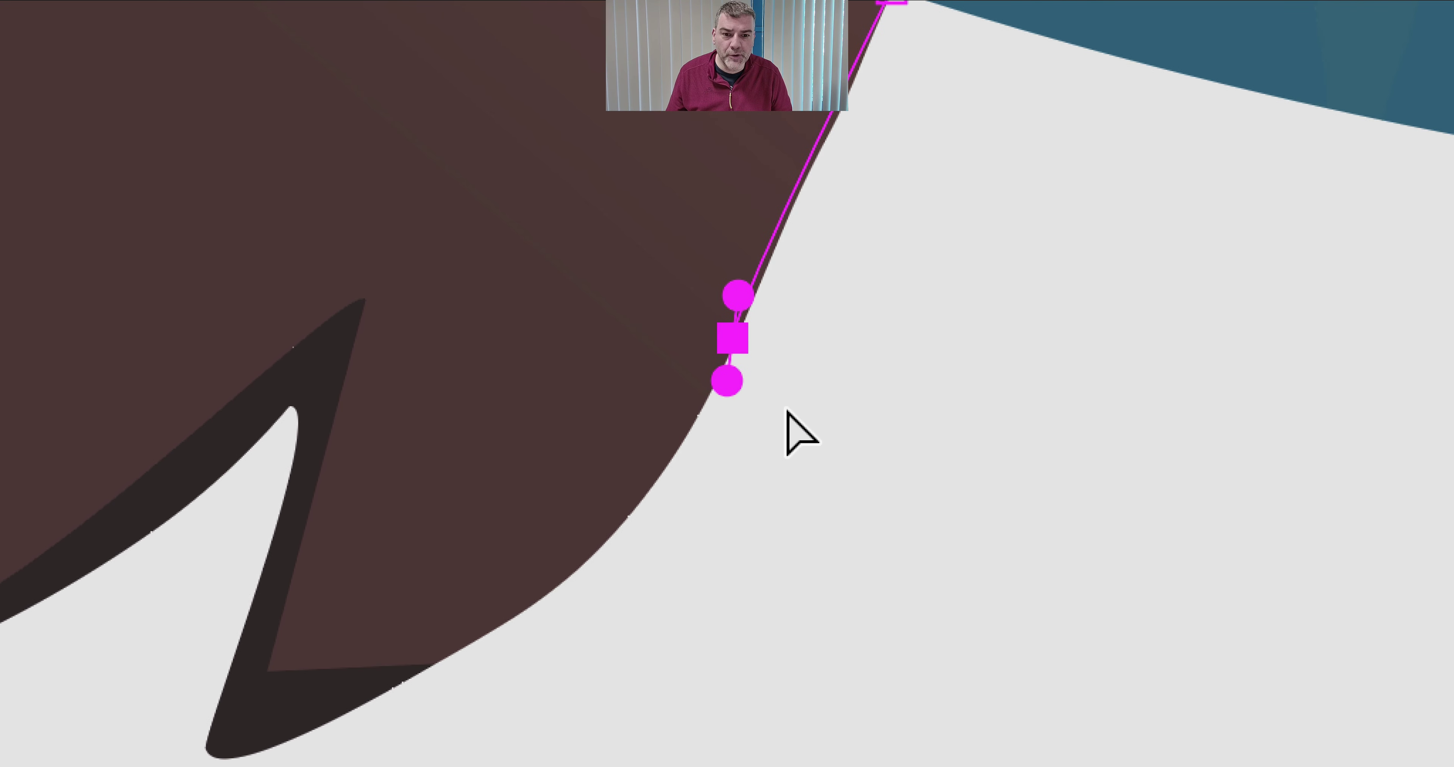
drag(738, 295, 790, 163)
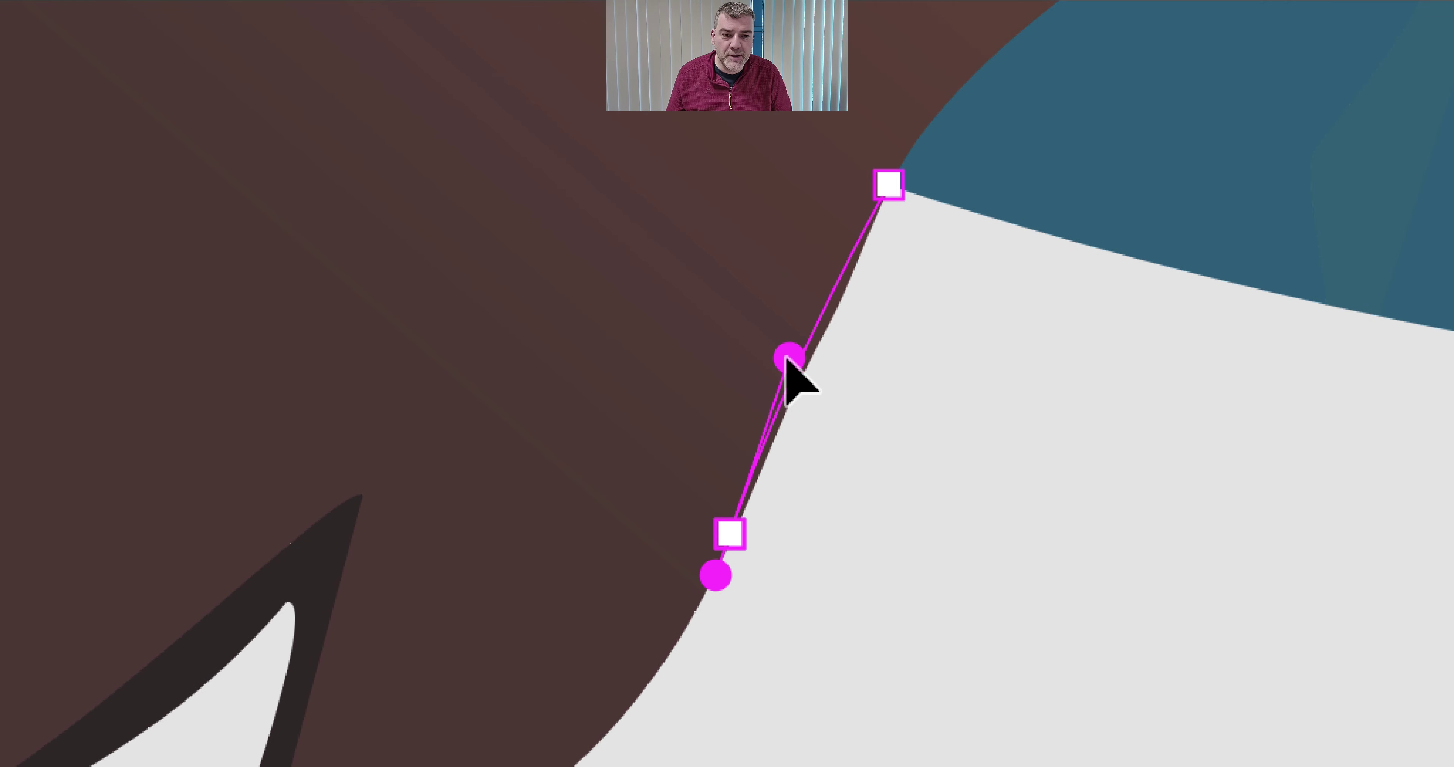
drag(788, 357, 804, 350)
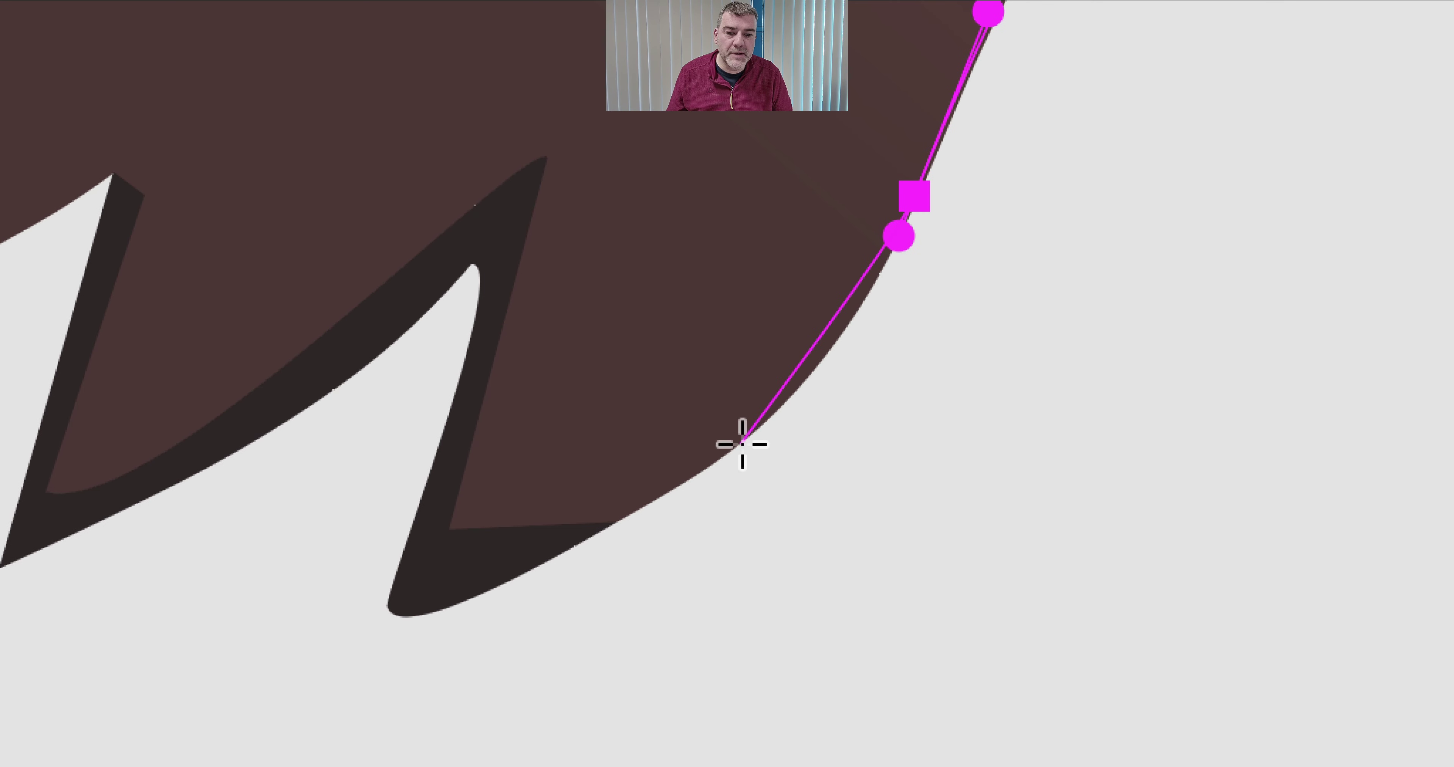
drag(742, 444, 700, 472)
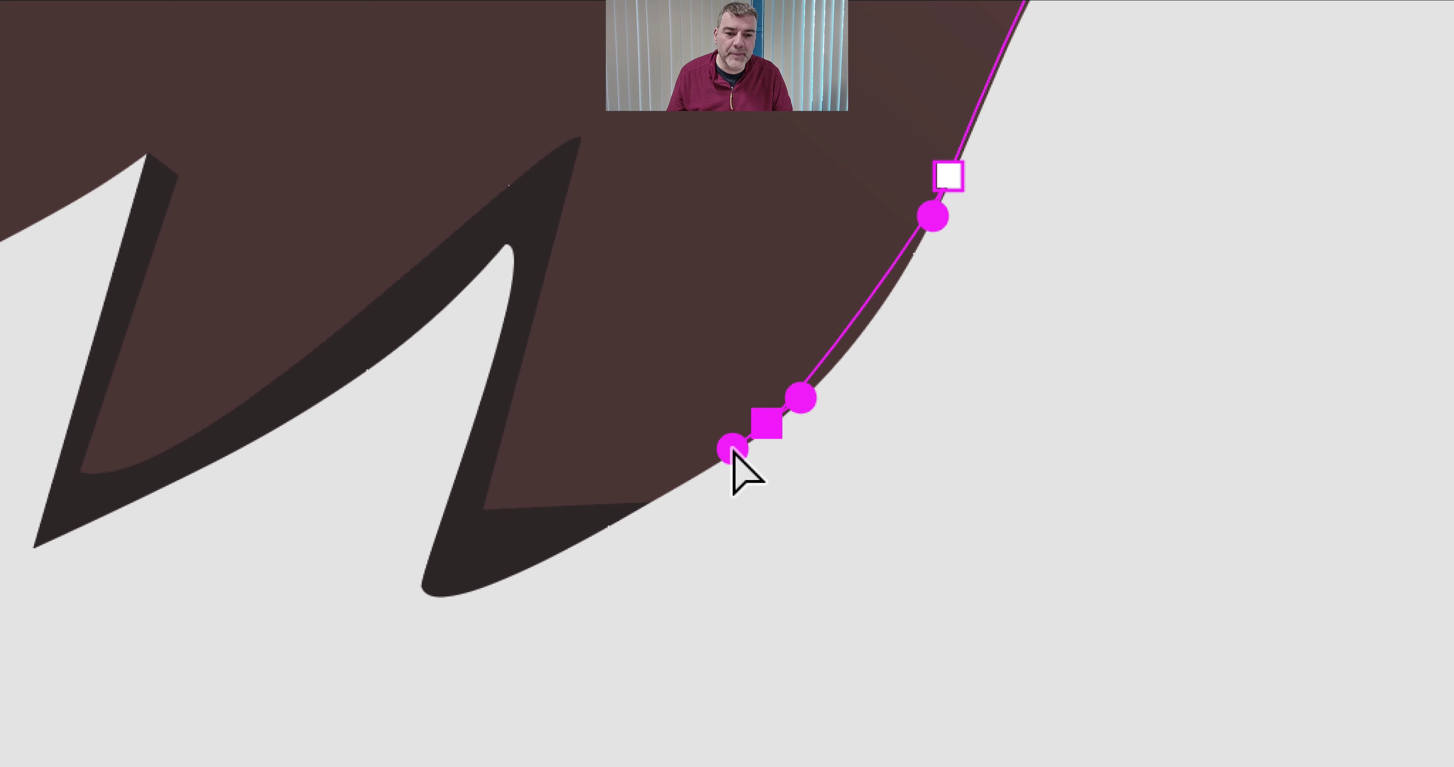
drag(799, 399, 877, 333)
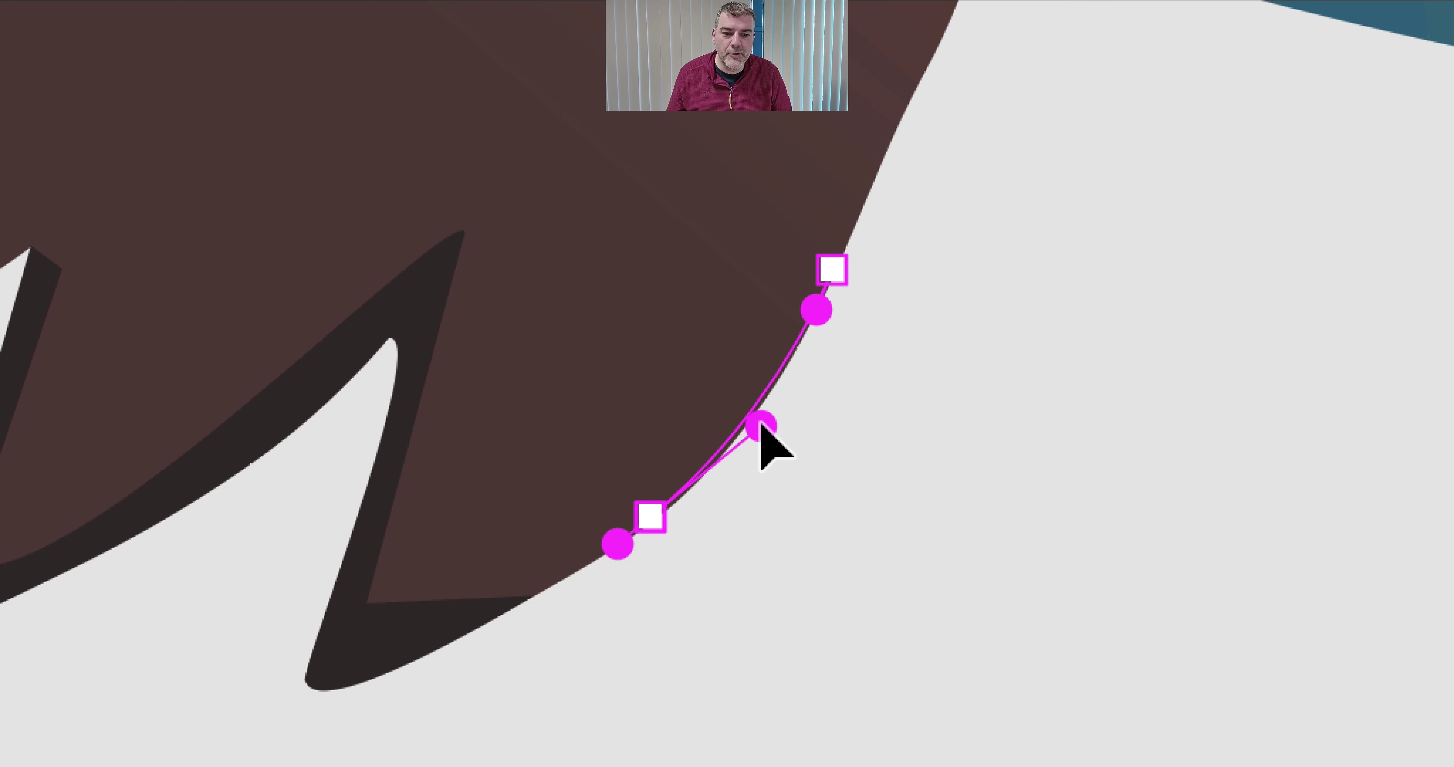
- Continue the path around the rounded tip of the paw's right toe and up its inner edge to the notch
click(397, 664)
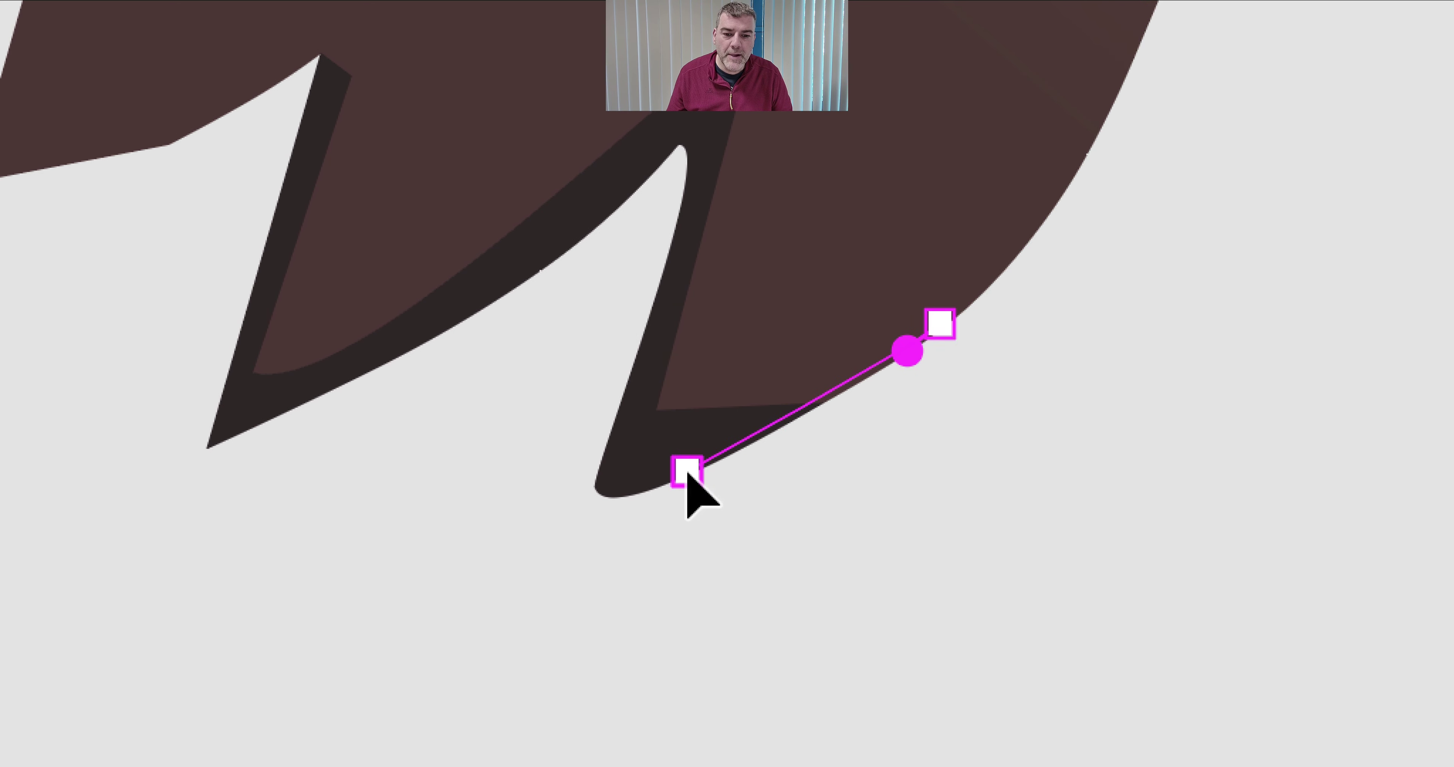
mouse_move(688, 473)
mouse_down()
mouse_move(708, 488)
mouse_move(707, 468)
mouse_up()
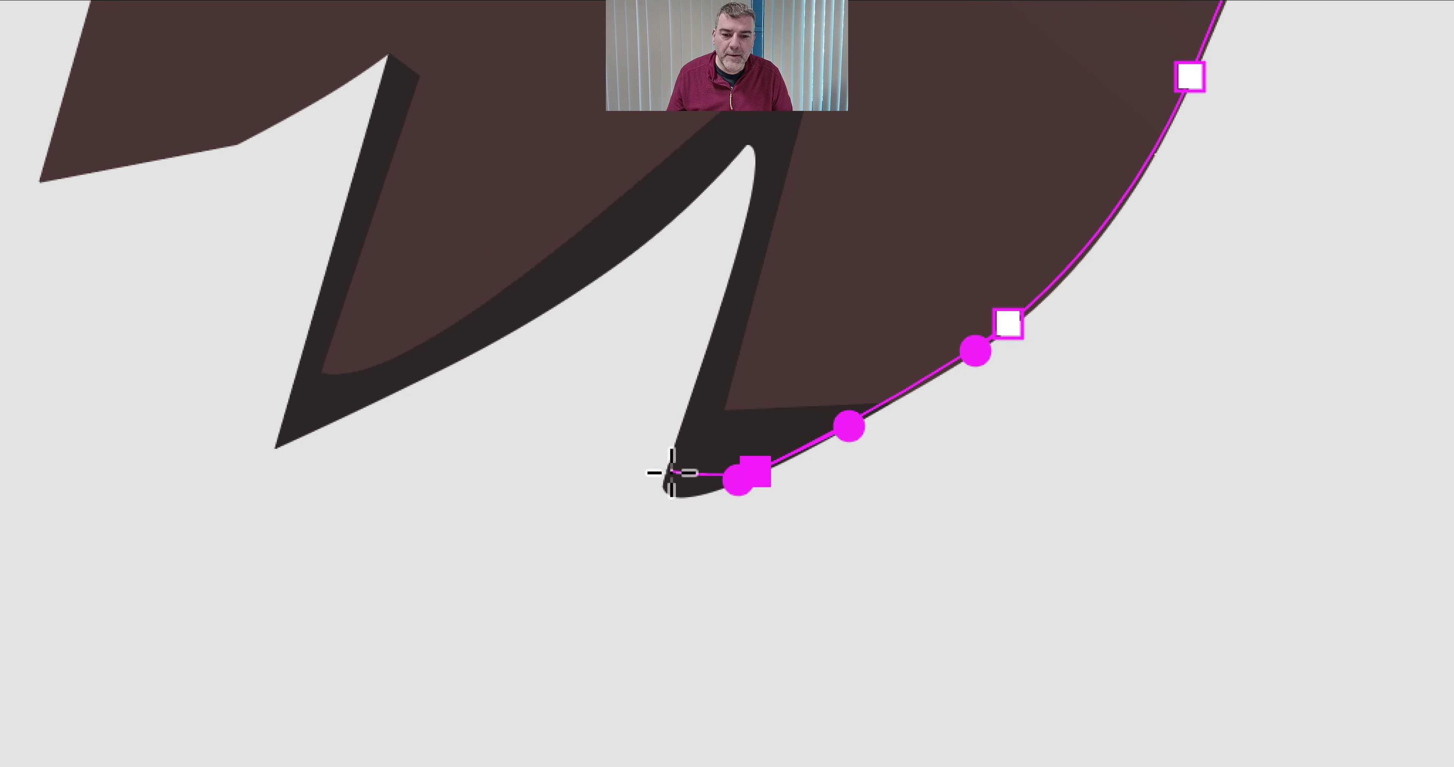
click(671, 472)
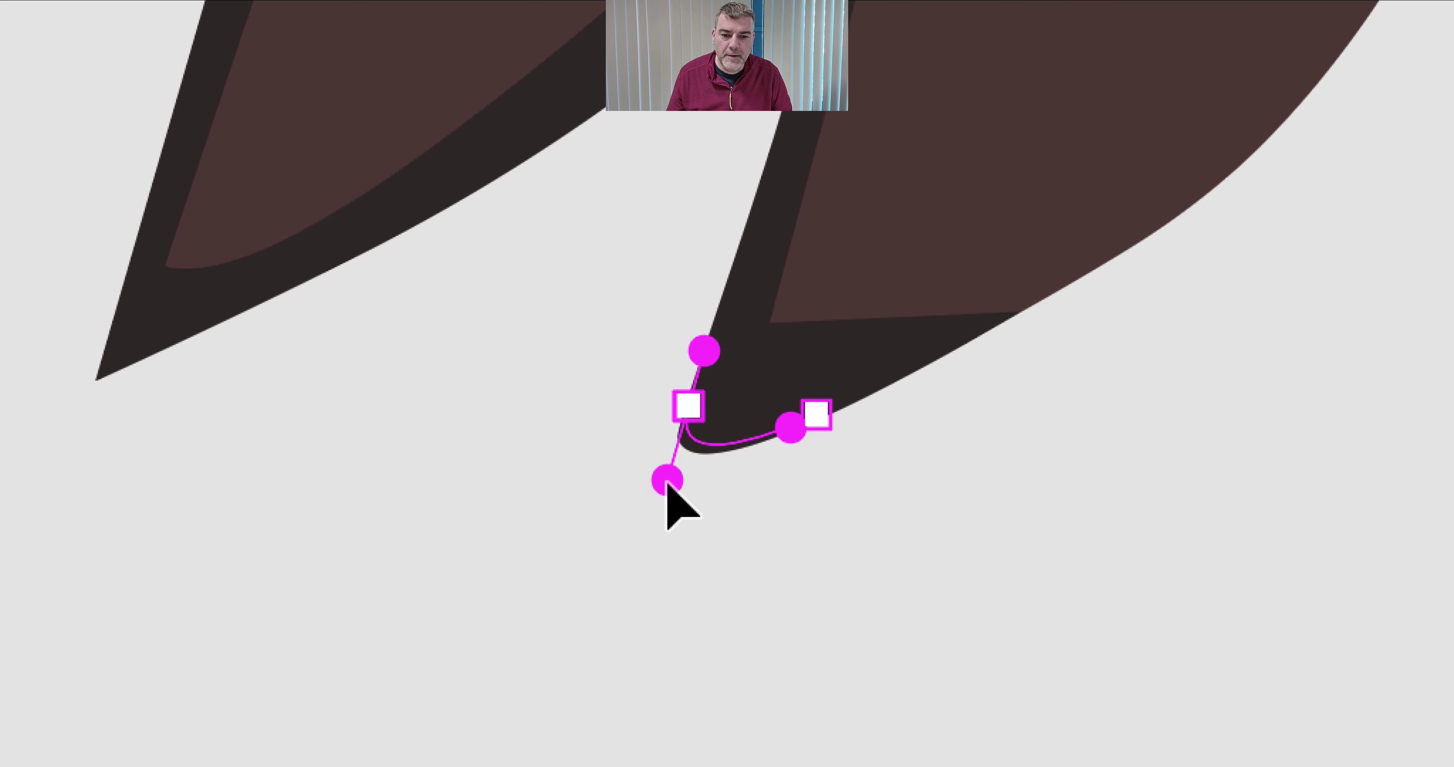
drag(668, 482, 667, 487)
drag(700, 387, 699, 374)
mouse_move(699, 429)
mouse_down()
mouse_move(656, 585)
mouse_move(690, 424)
mouse_up()
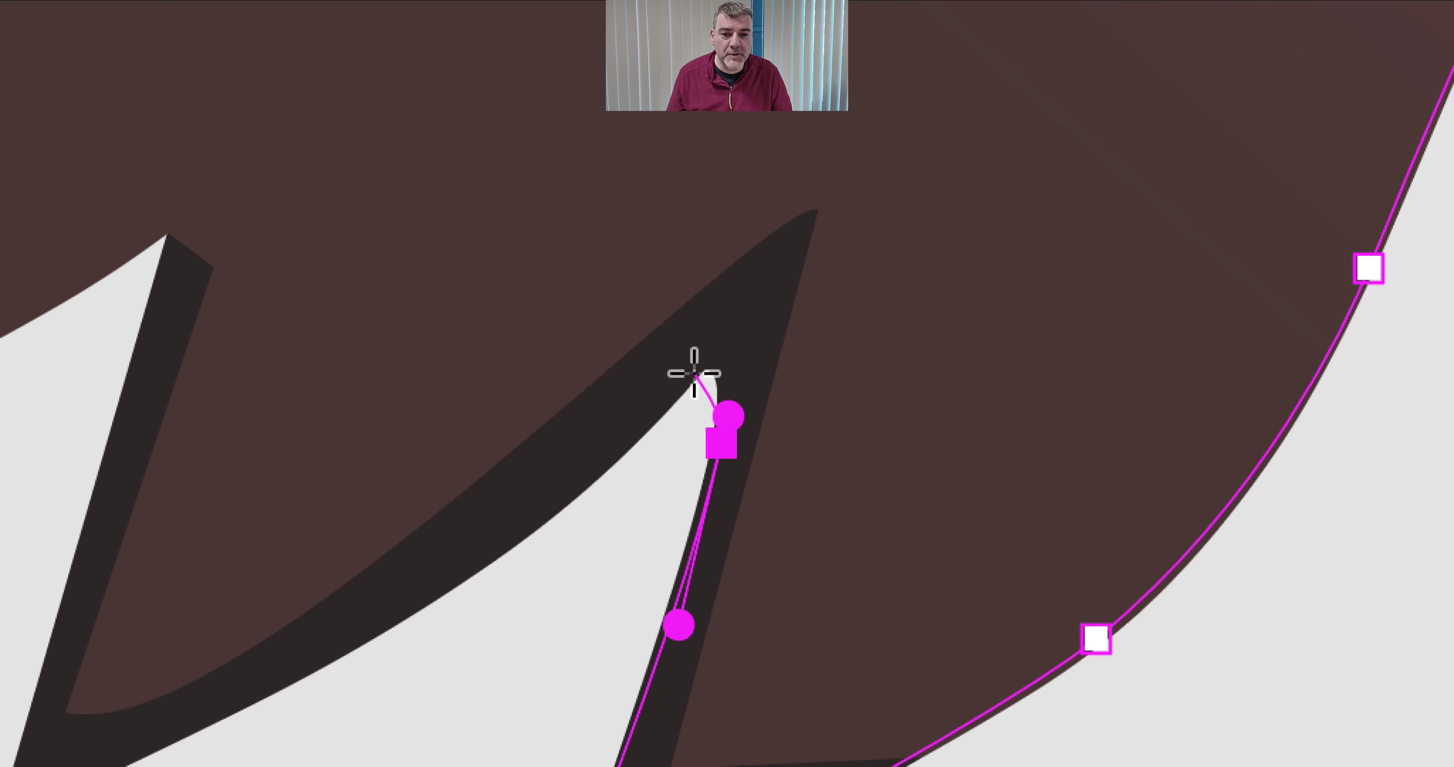
- Extend the outline around the rounded notch and along the middle toe's lower edge to a corner point at its tip
mouse_move(695, 373)
mouse_down()
mouse_move(673, 388)
mouse_move(742, 342)
mouse_move(685, 363)
mouse_up()
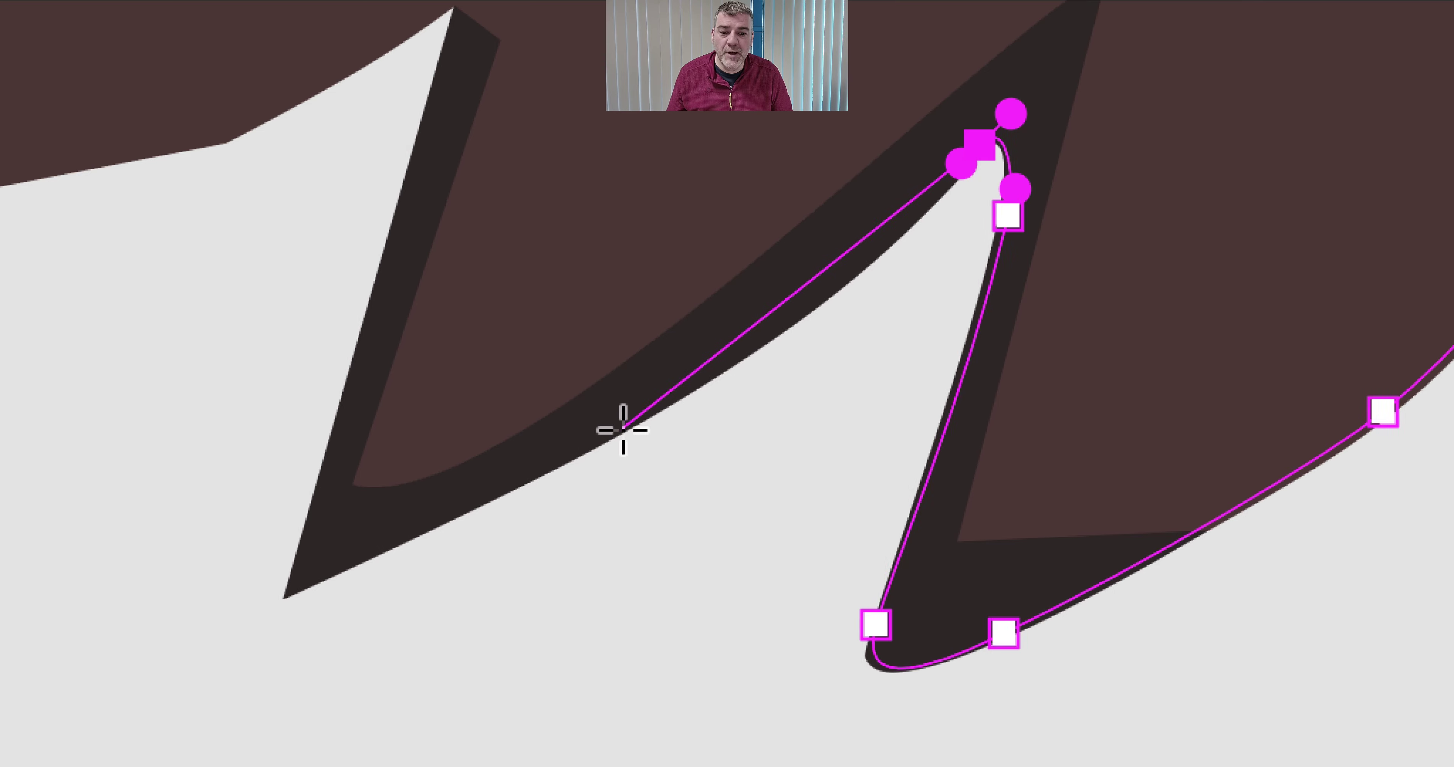
drag(624, 430, 674, 387)
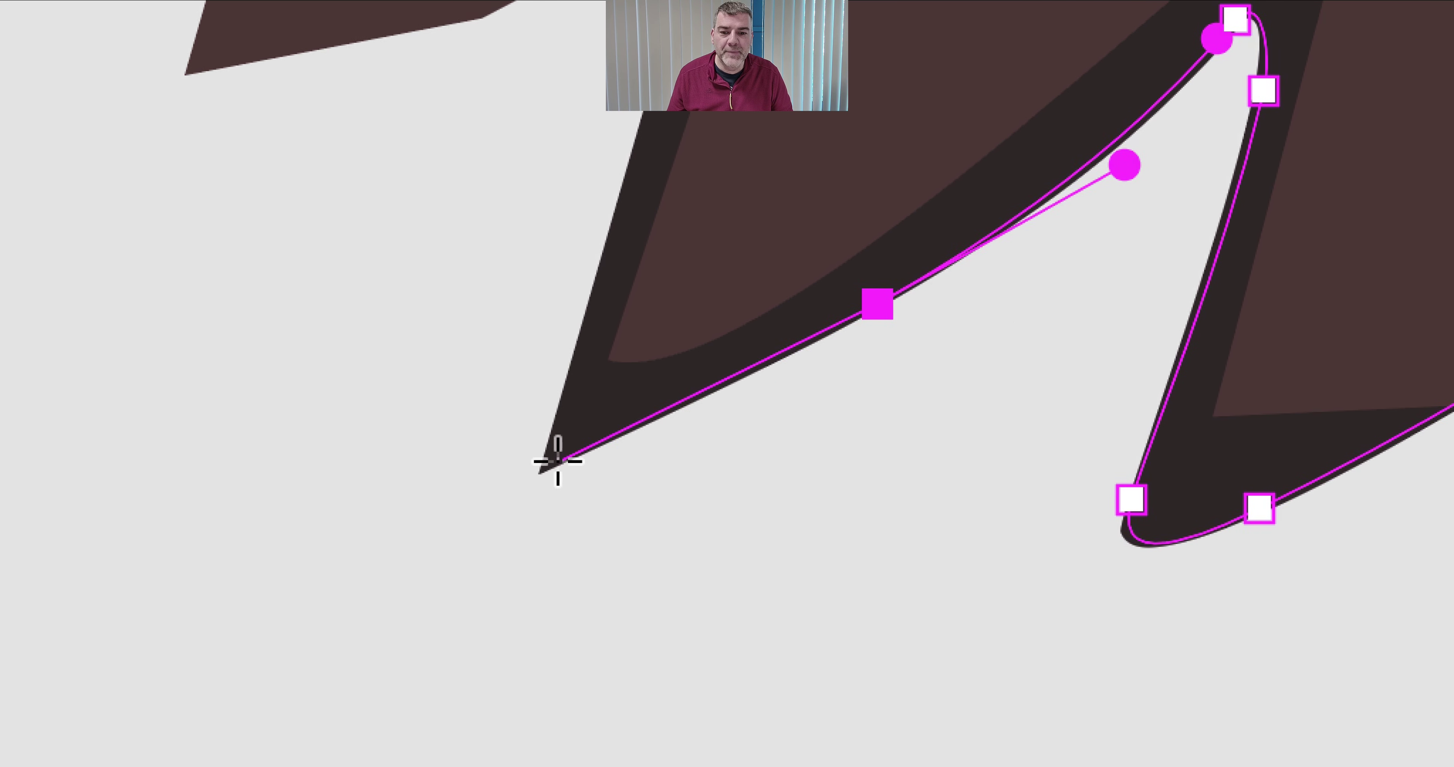
drag(565, 459, 584, 480)
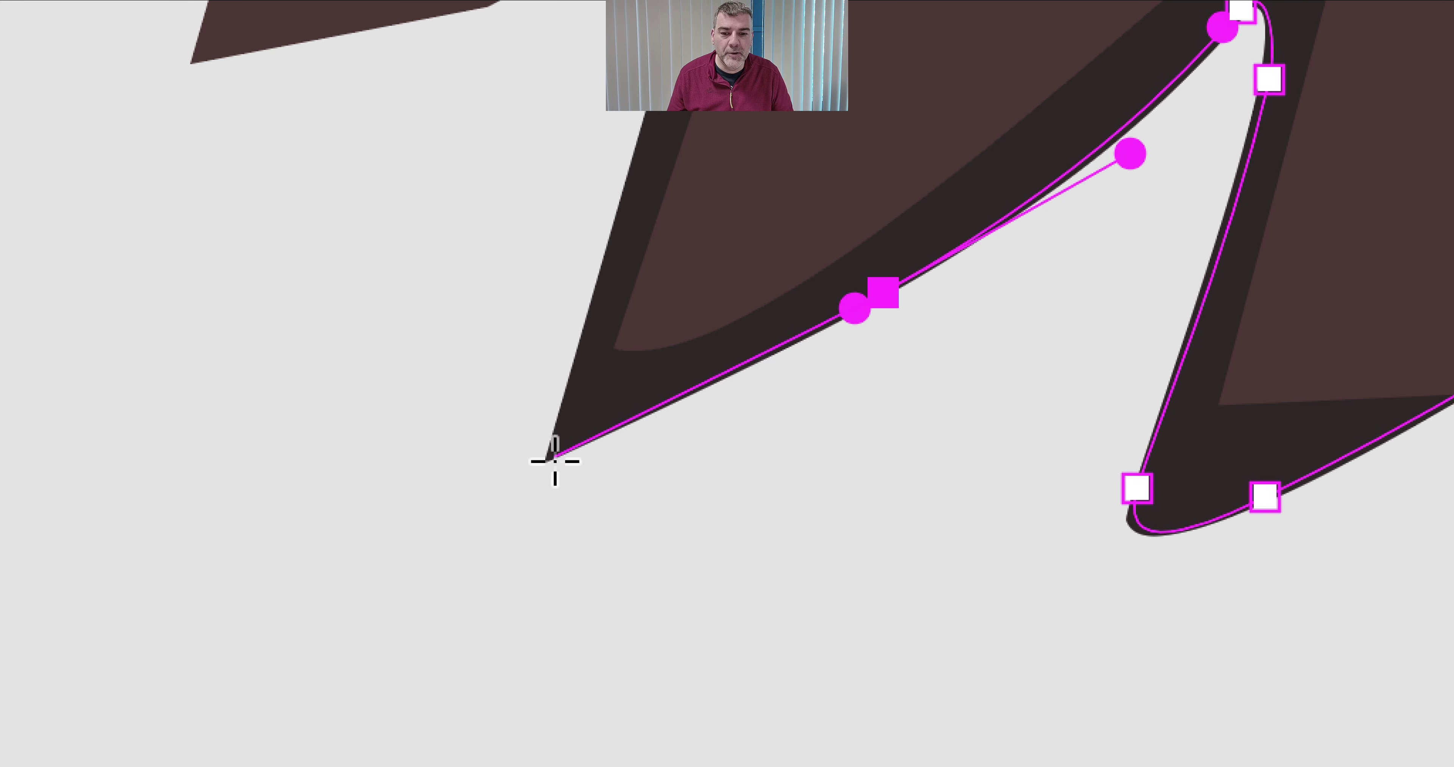
drag(555, 461, 582, 446)
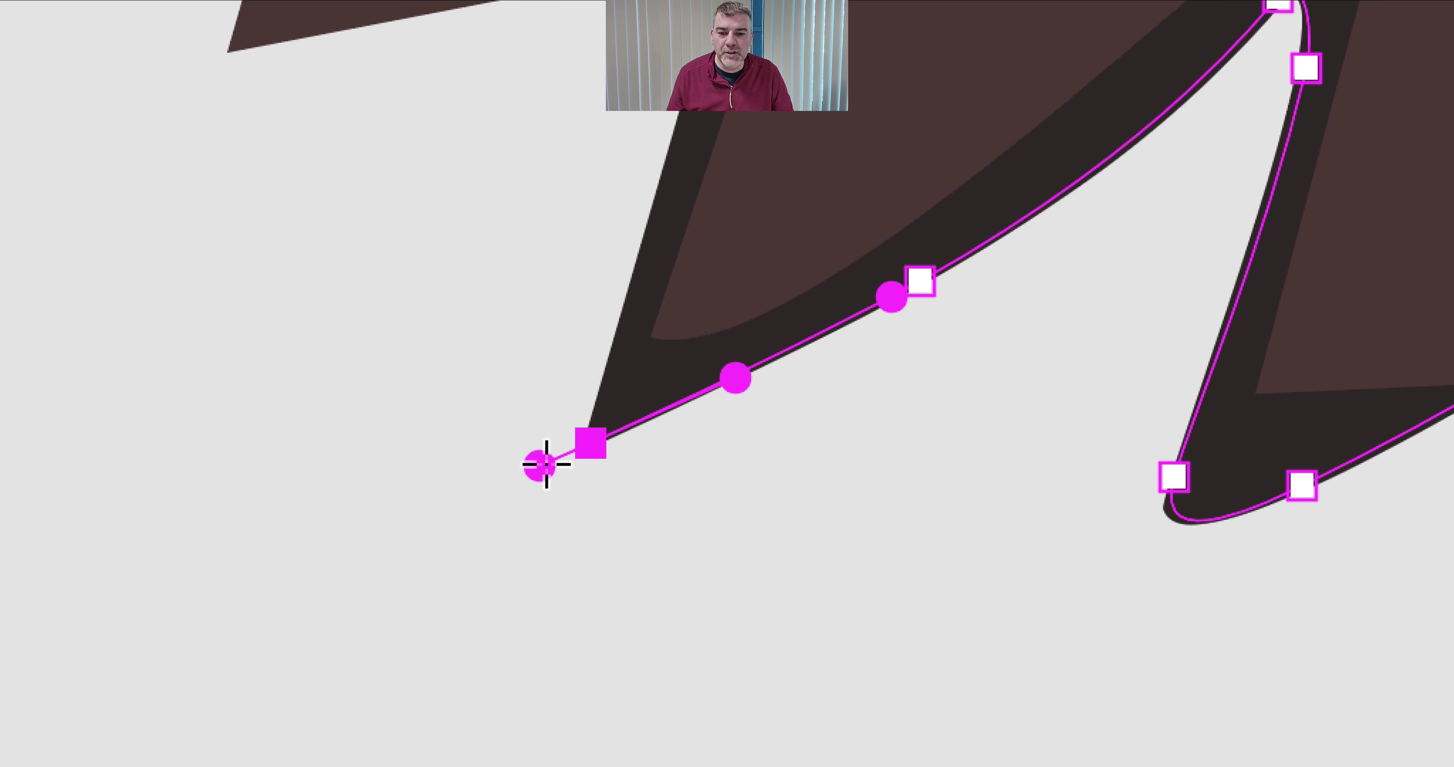
drag(542, 466, 558, 439)
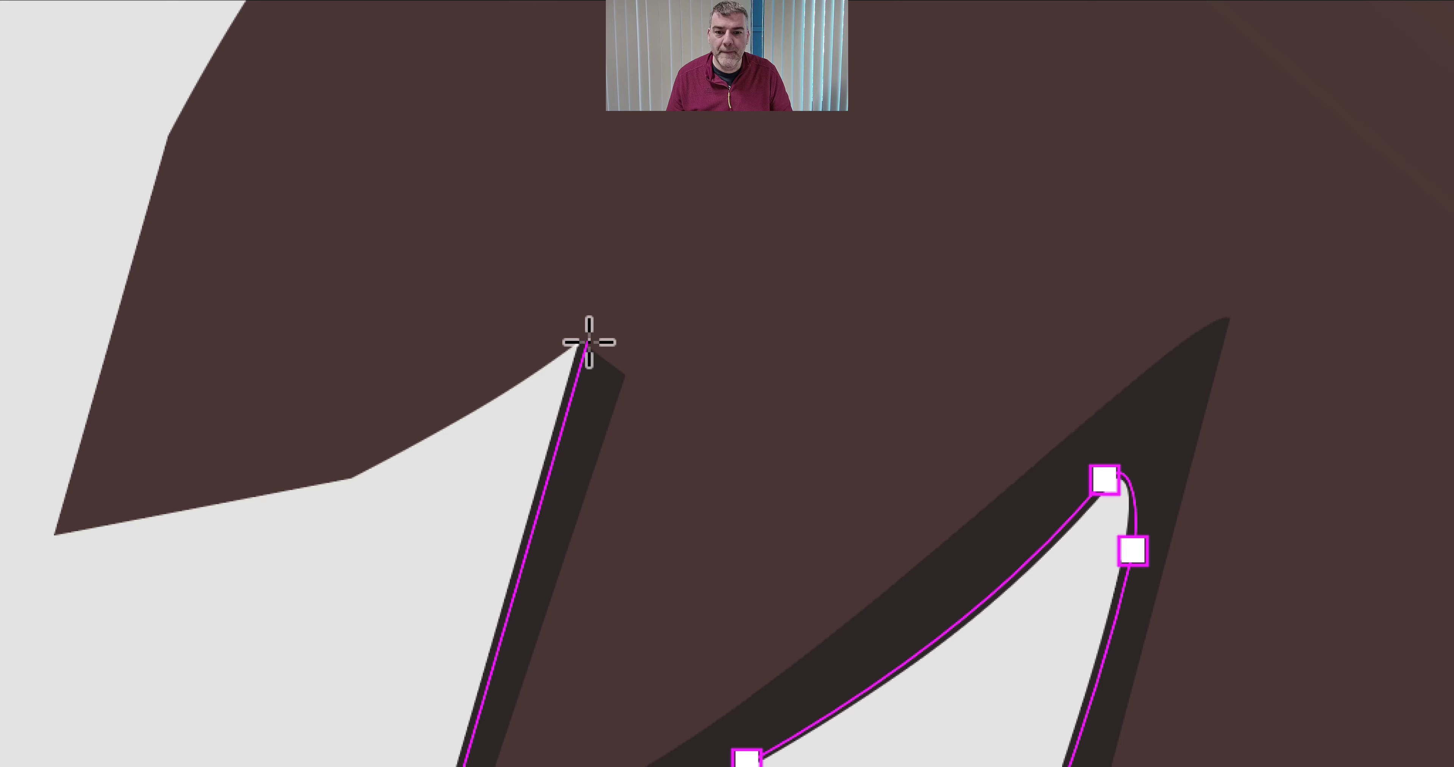
- Trace from the middle toe through the second notch and around the left toe, using corner points at its sharp angles
drag(589, 340, 587, 312)
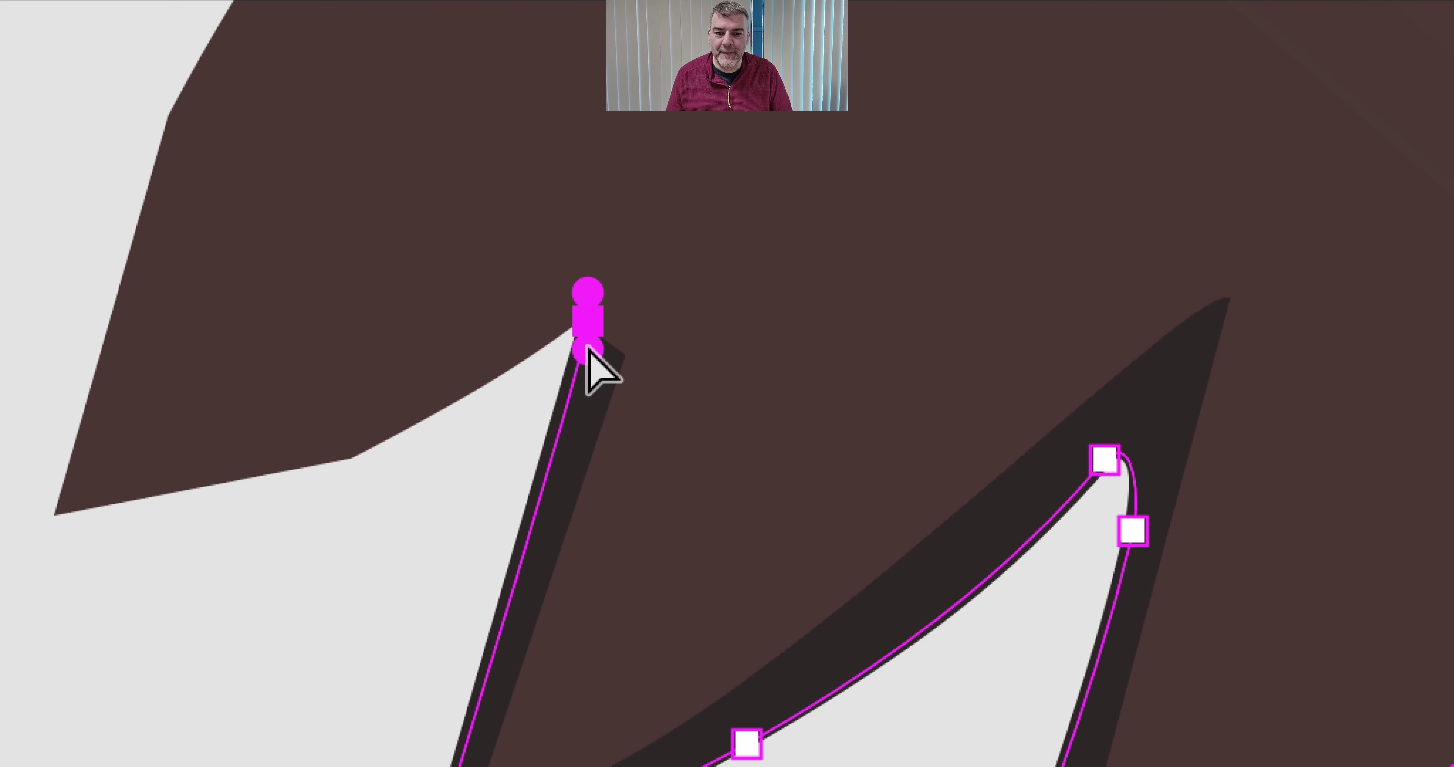
drag(588, 378, 549, 529)
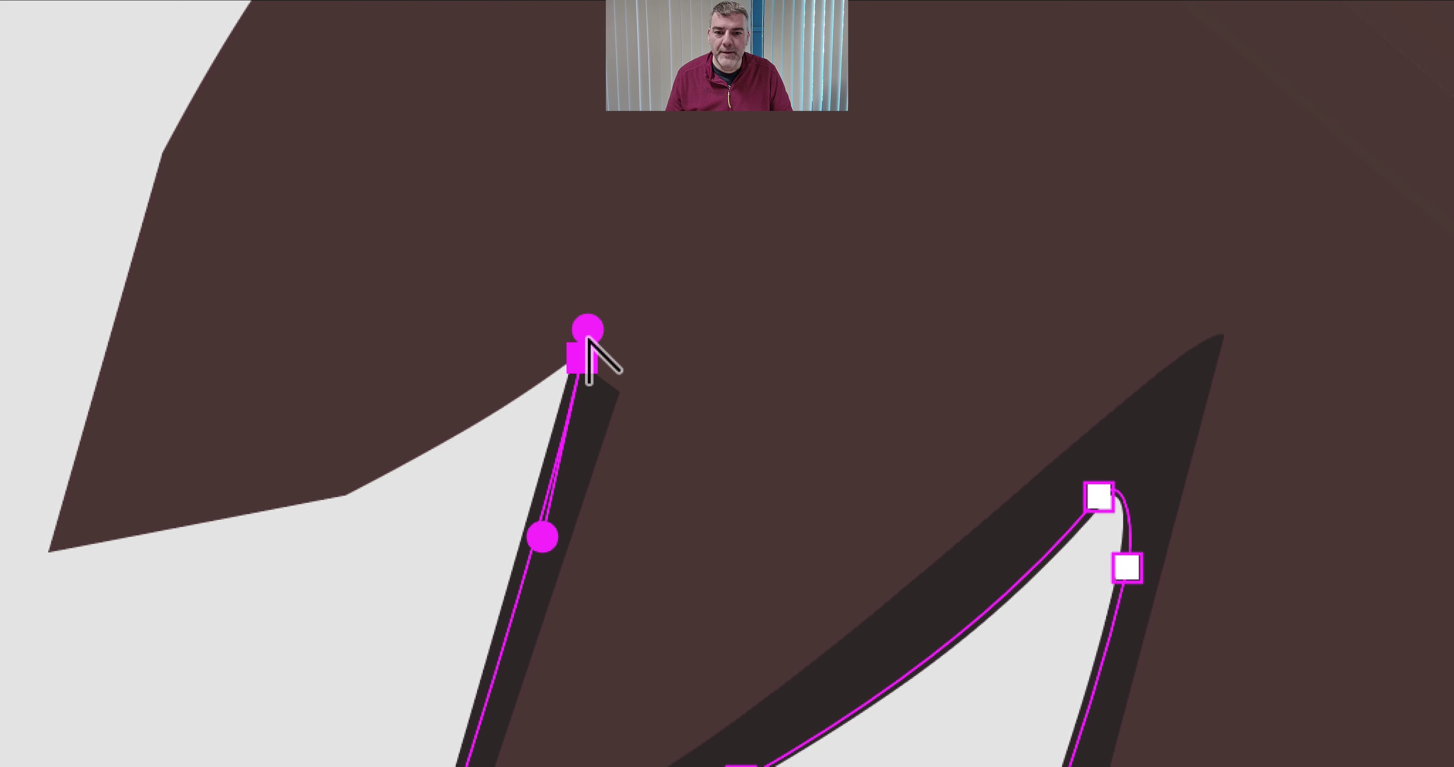
drag(611, 247, 534, 369)
click(424, 439)
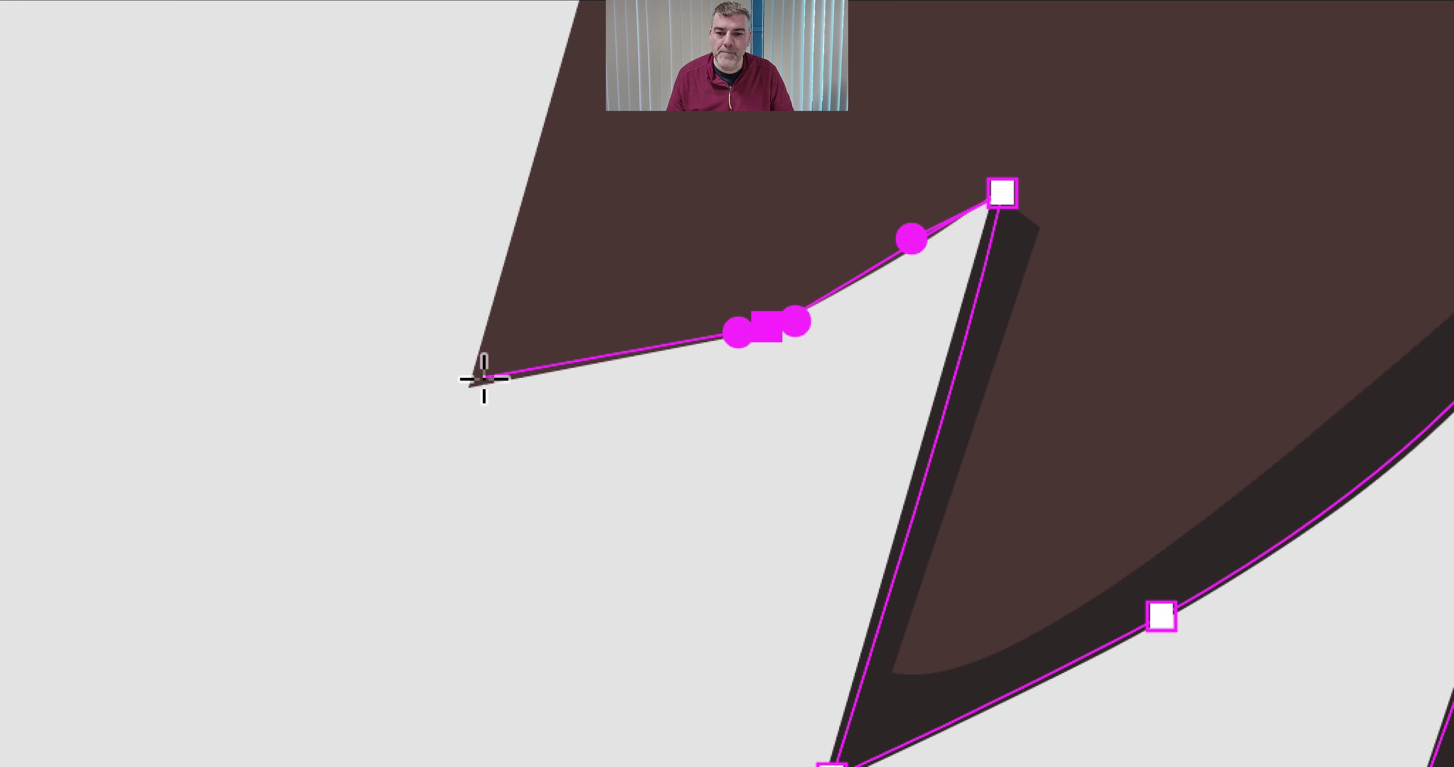
click(484, 379)
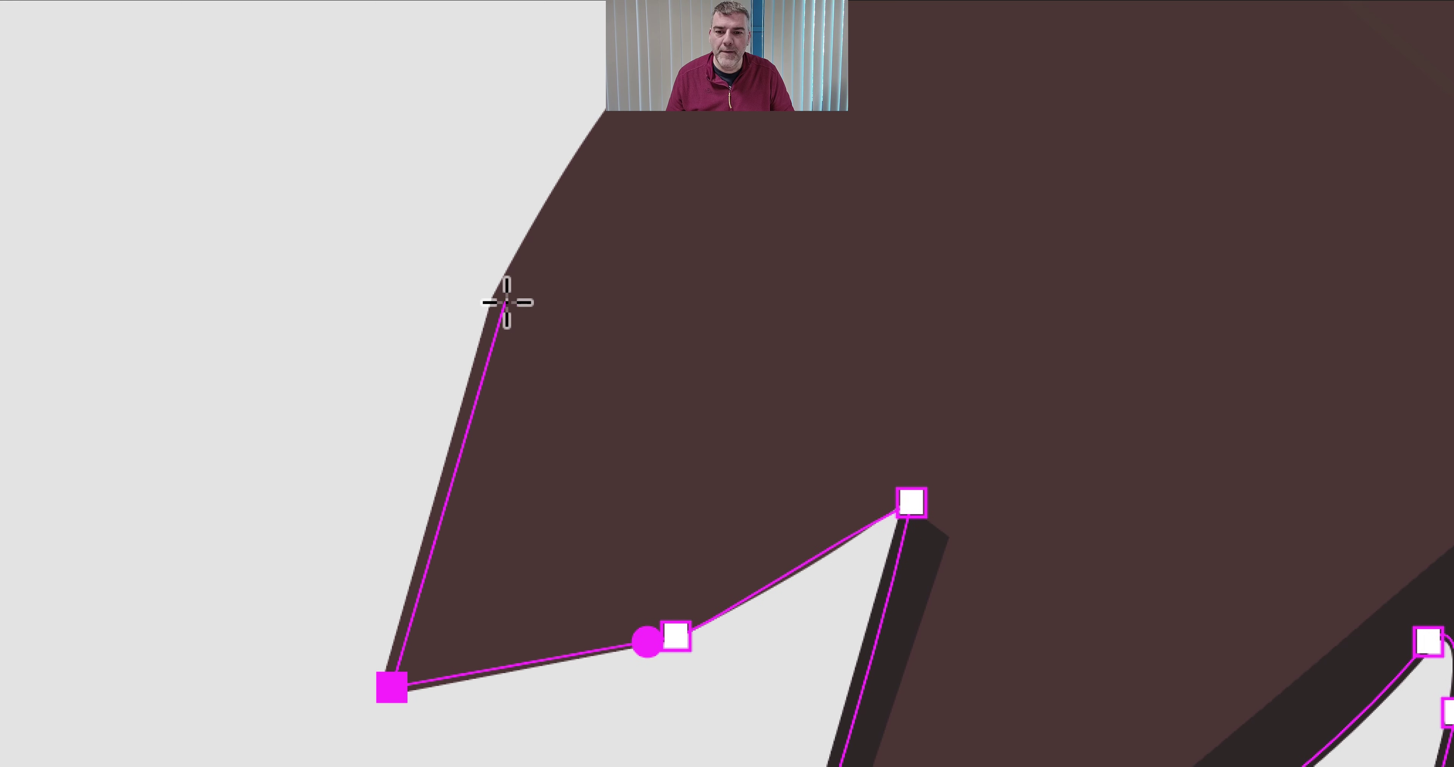
click(505, 303)
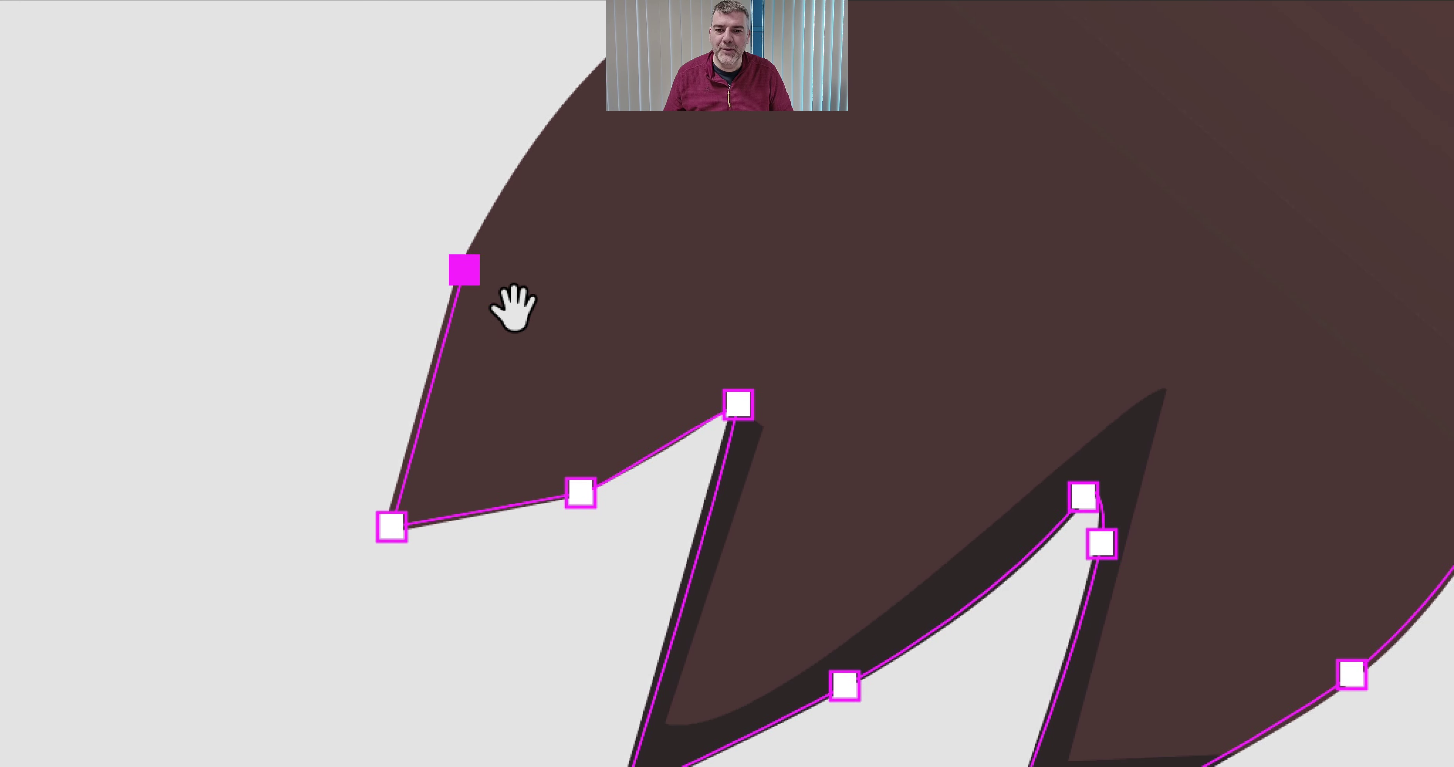
- Trace the paw's left edge upward from the left toe, repositioning the curve point and its handles to follow the contour
scroll(493, 406, down, 3)
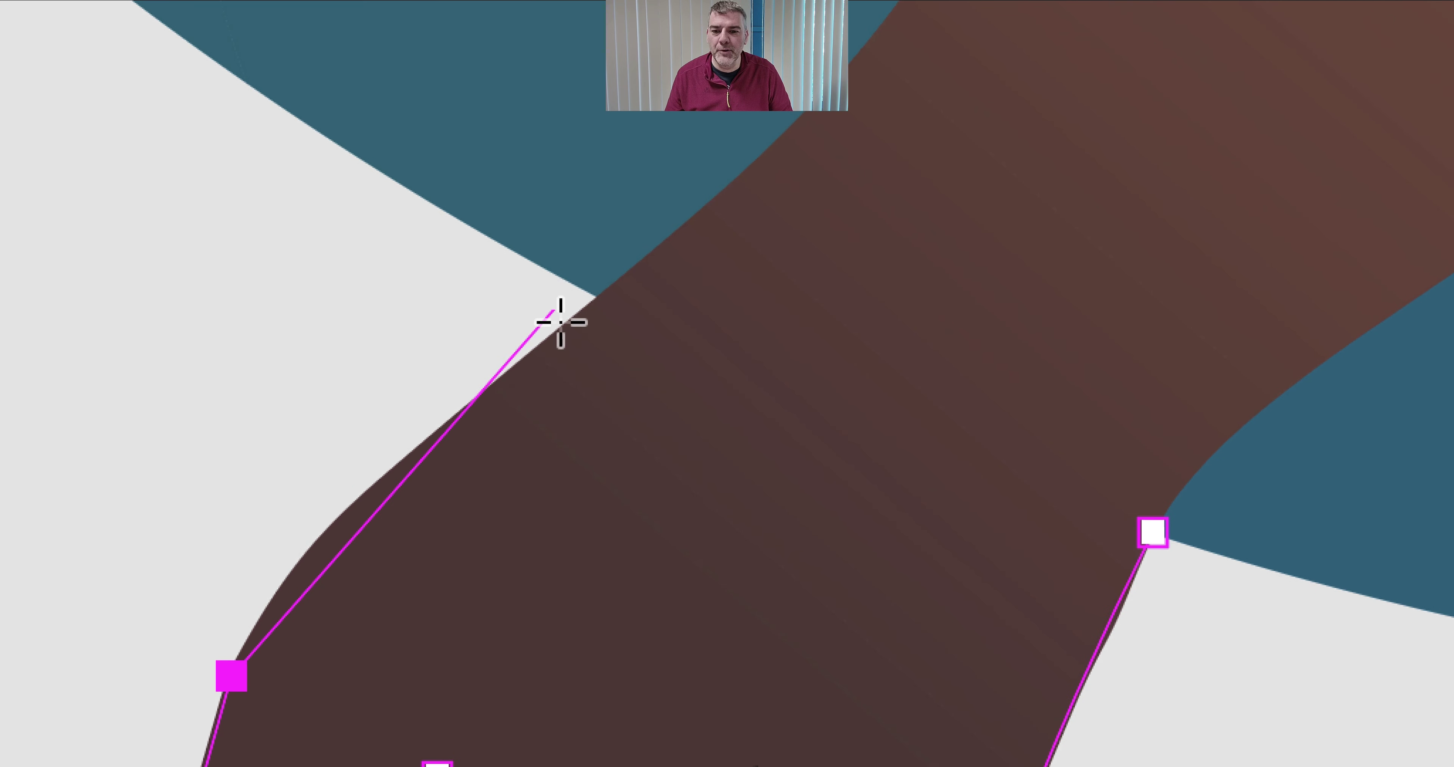
drag(586, 299, 624, 279)
drag(499, 364, 213, 563)
key(a)
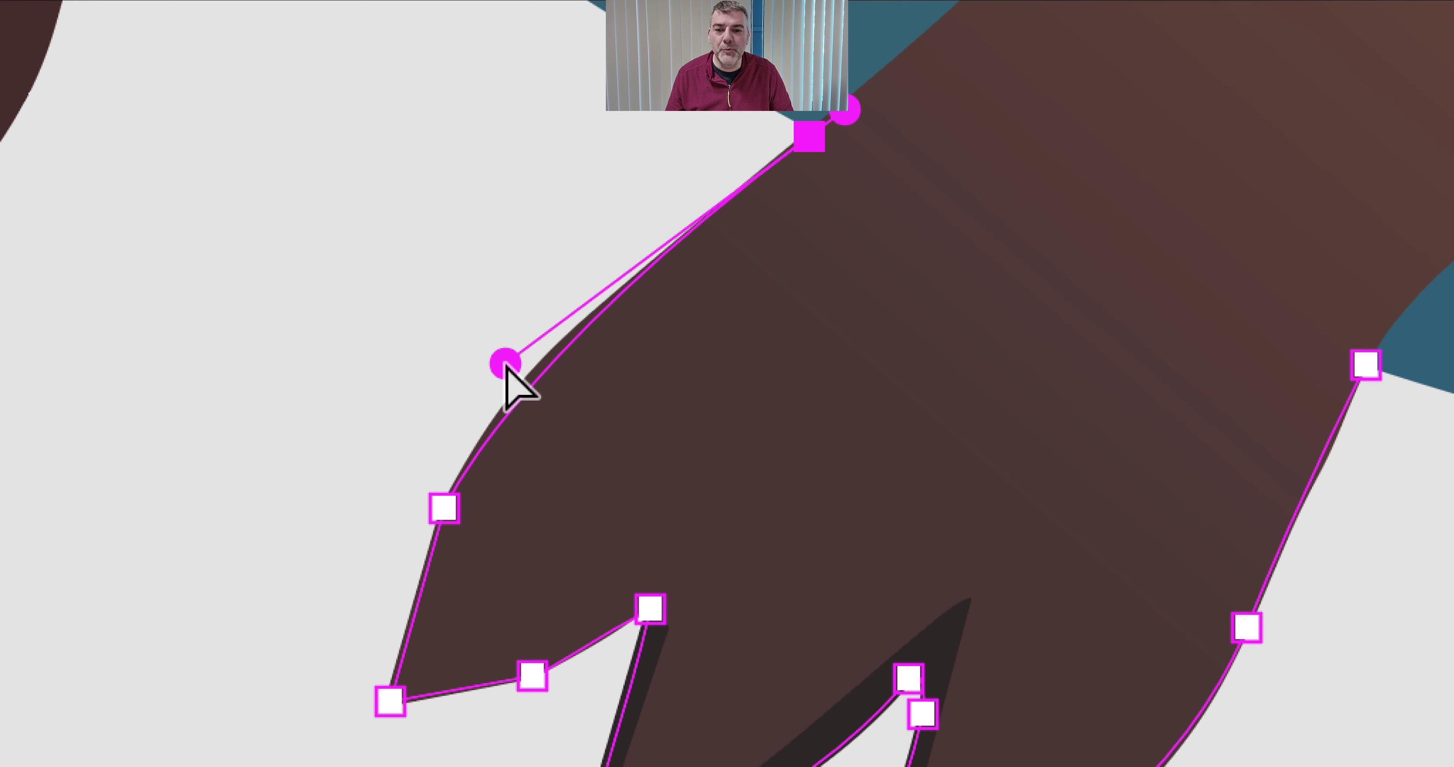
drag(679, 219, 537, 340)
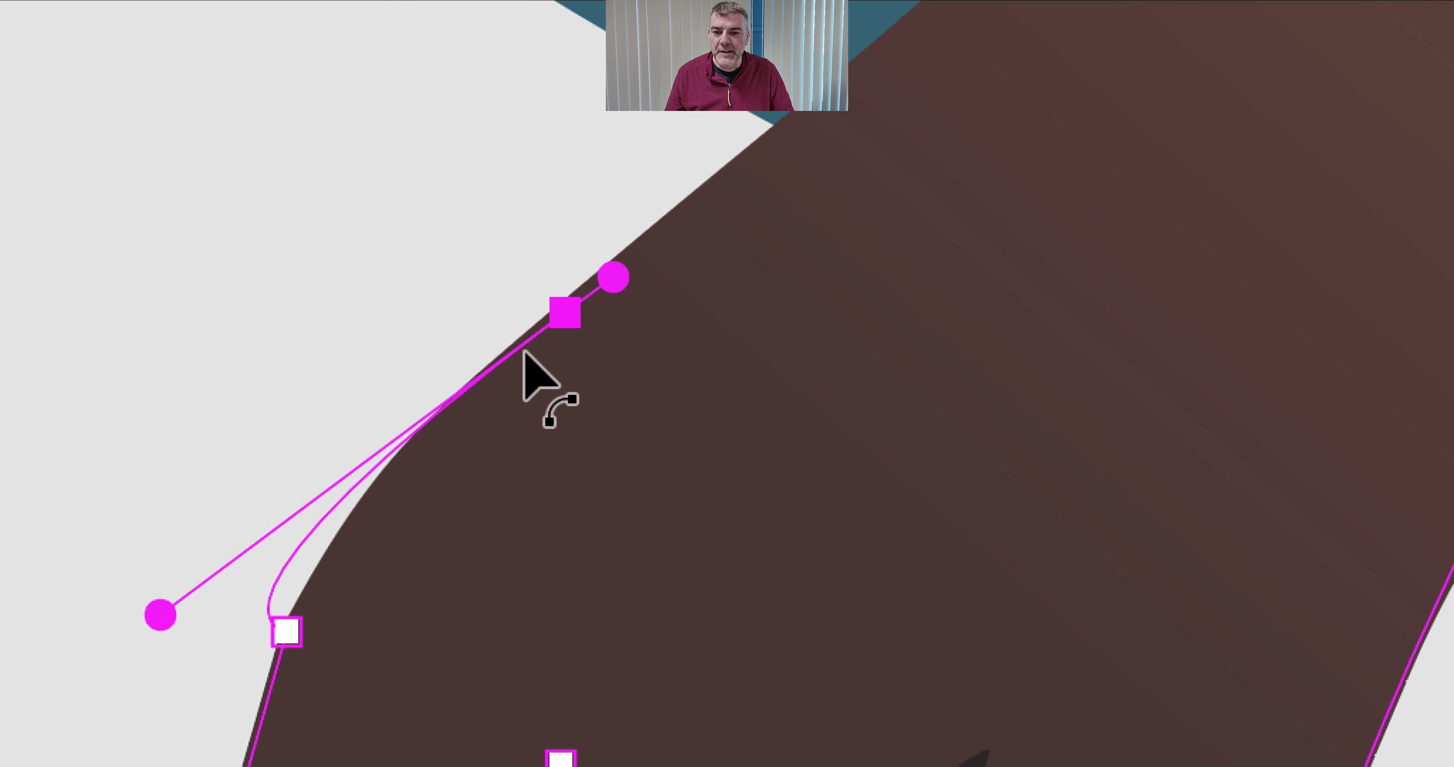
drag(451, 402, 494, 378)
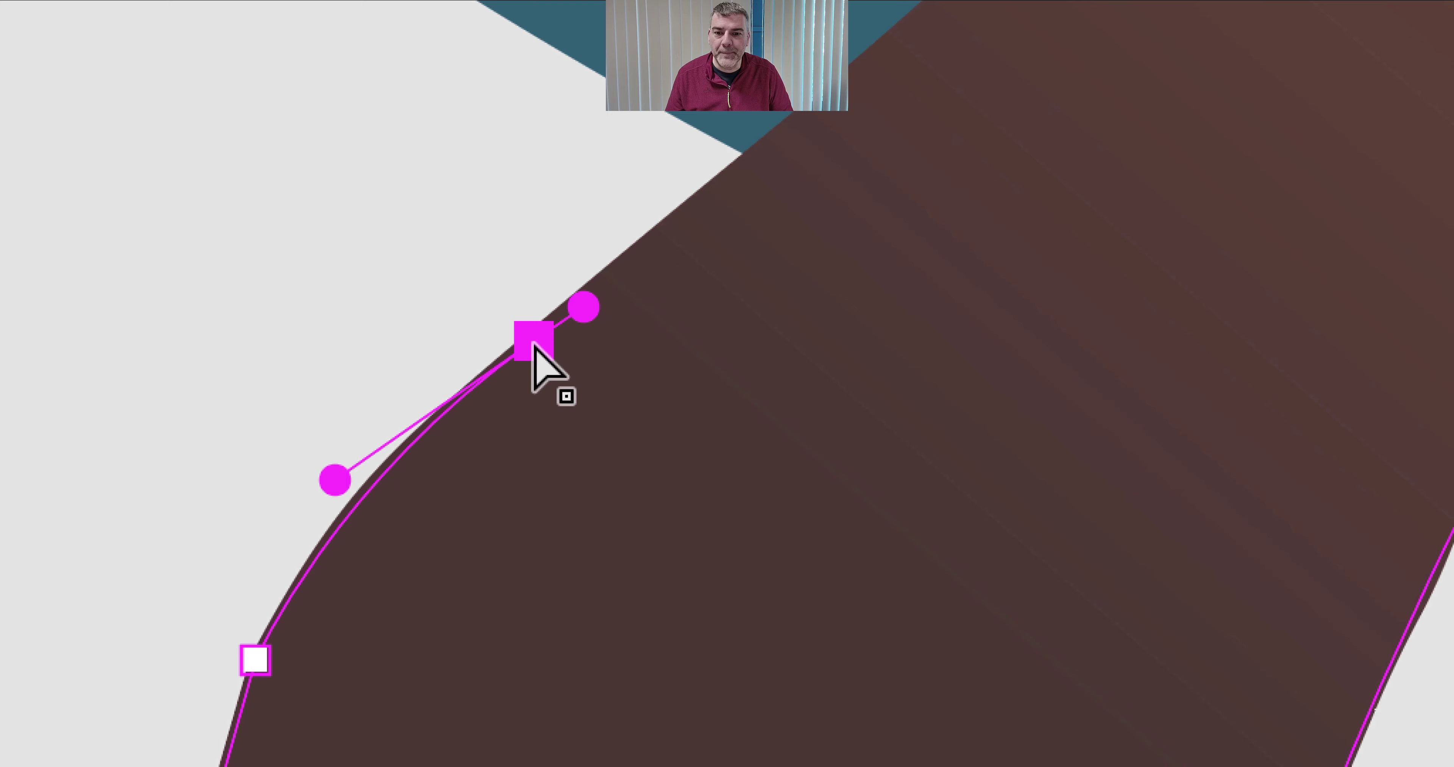
- Refine the curve point on the paw's left edge and continue the path up to the circle boundary
drag(693, 238, 708, 211)
drag(536, 339, 533, 345)
scroll(568, 308, up, 3)
scroll(568, 308, right, 3)
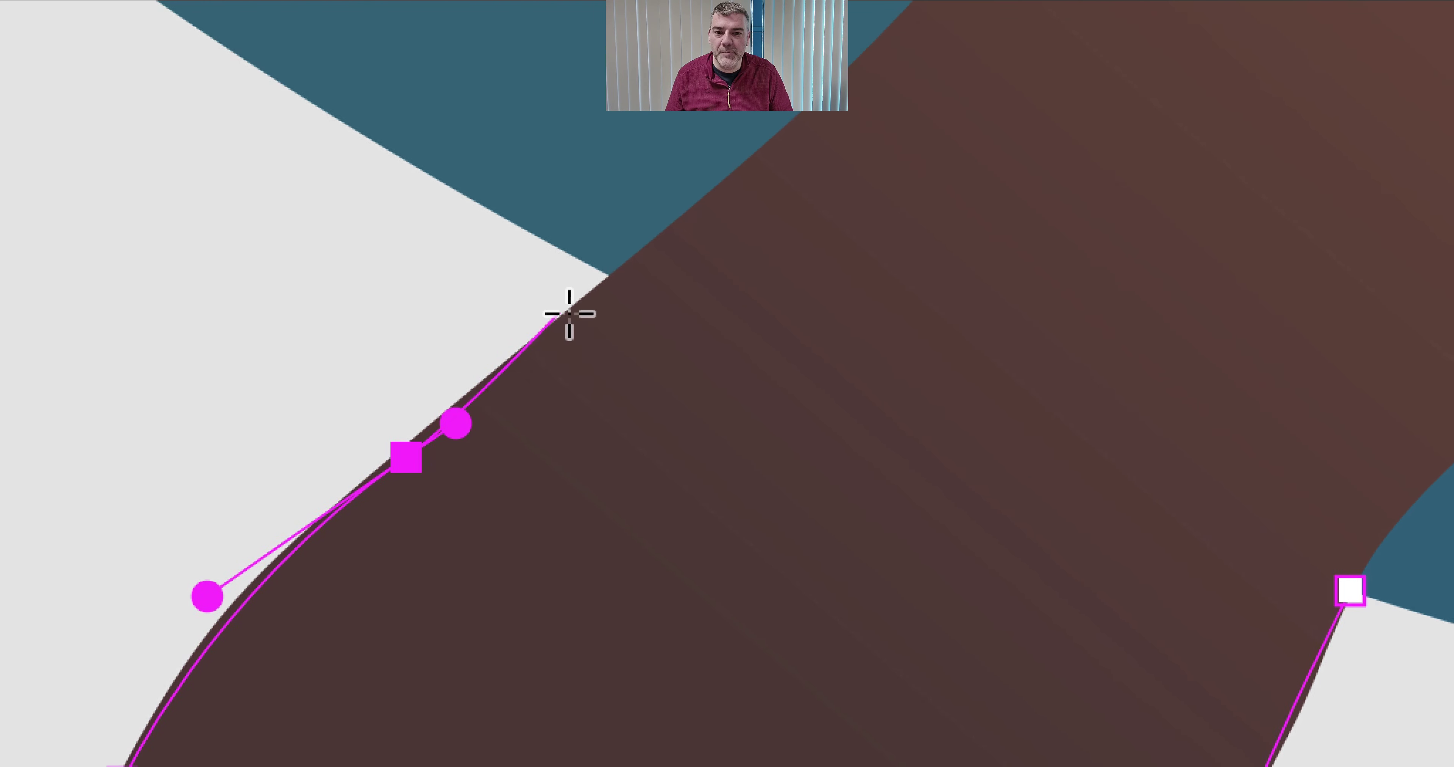
click(577, 307)
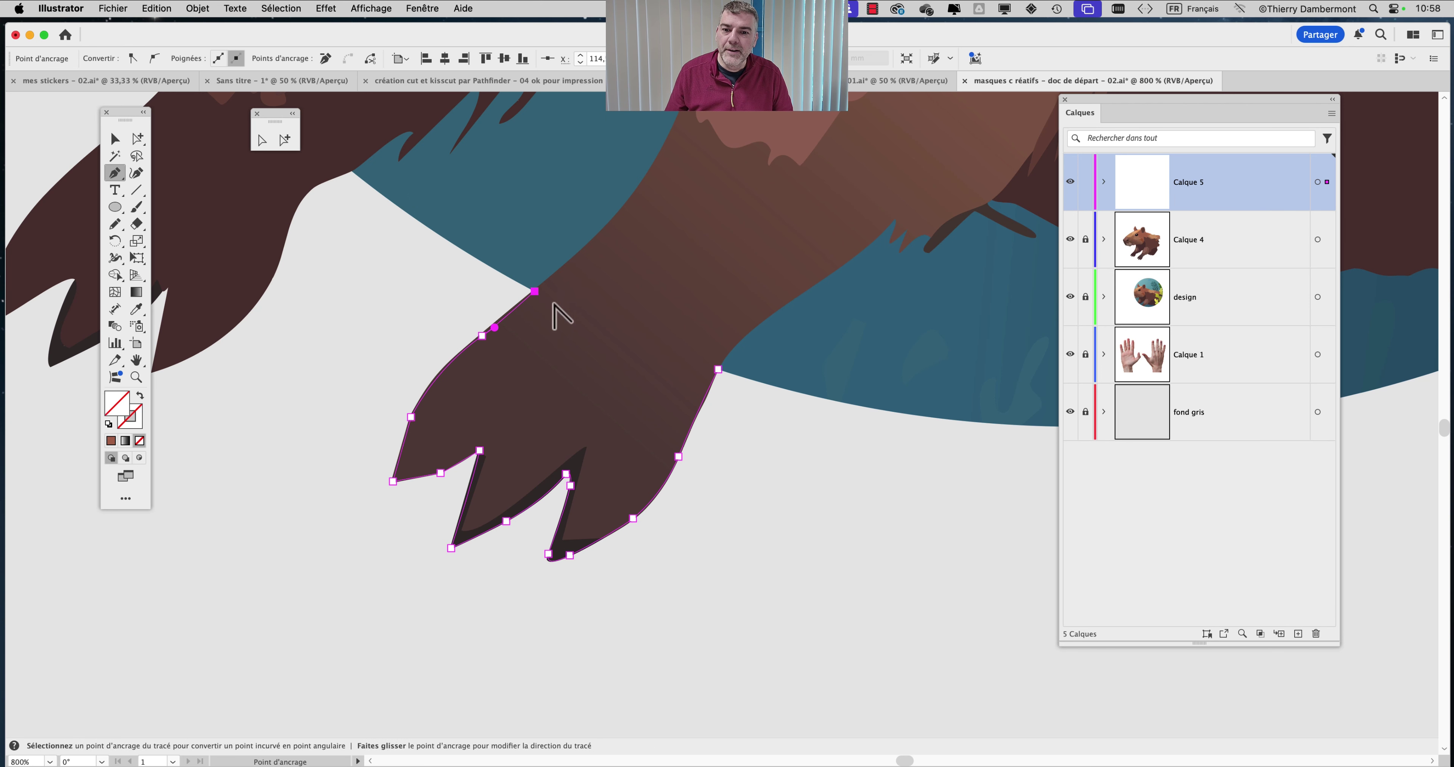
- Extend both ends of the open paw outline slightly inside the circle, then deselect the path
scroll(554, 304, up, 3)
scroll(714, 432, left, 5)
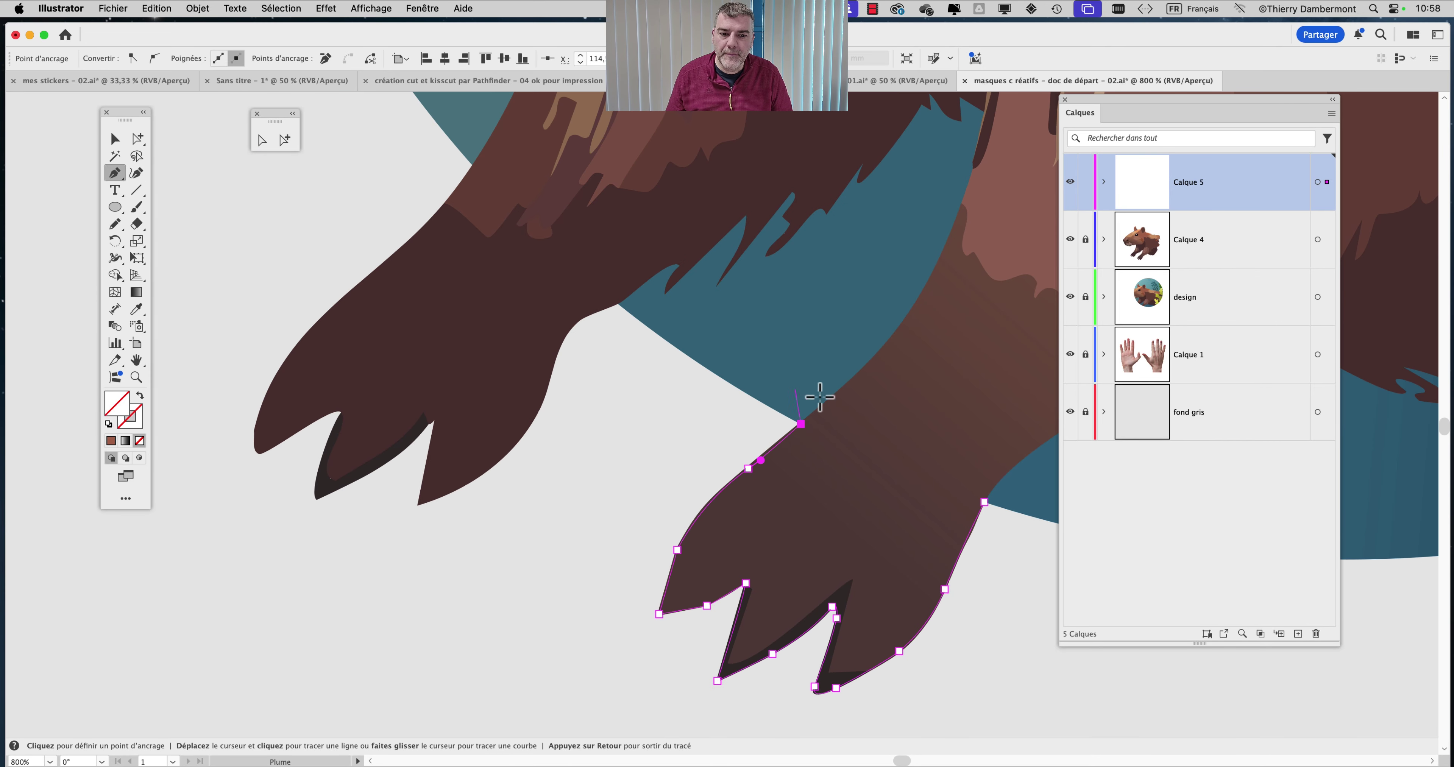
super+click(922, 463)
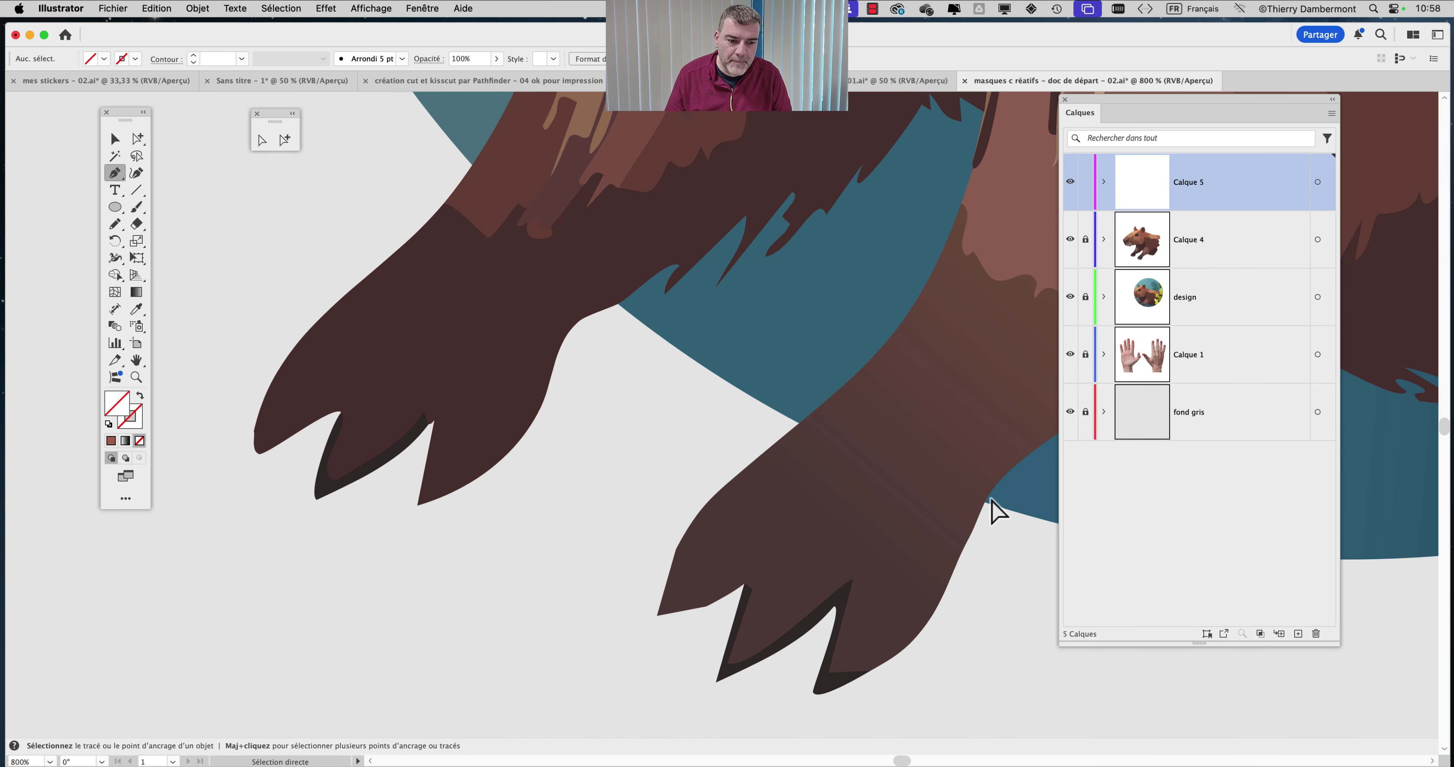
super+click(998, 478)
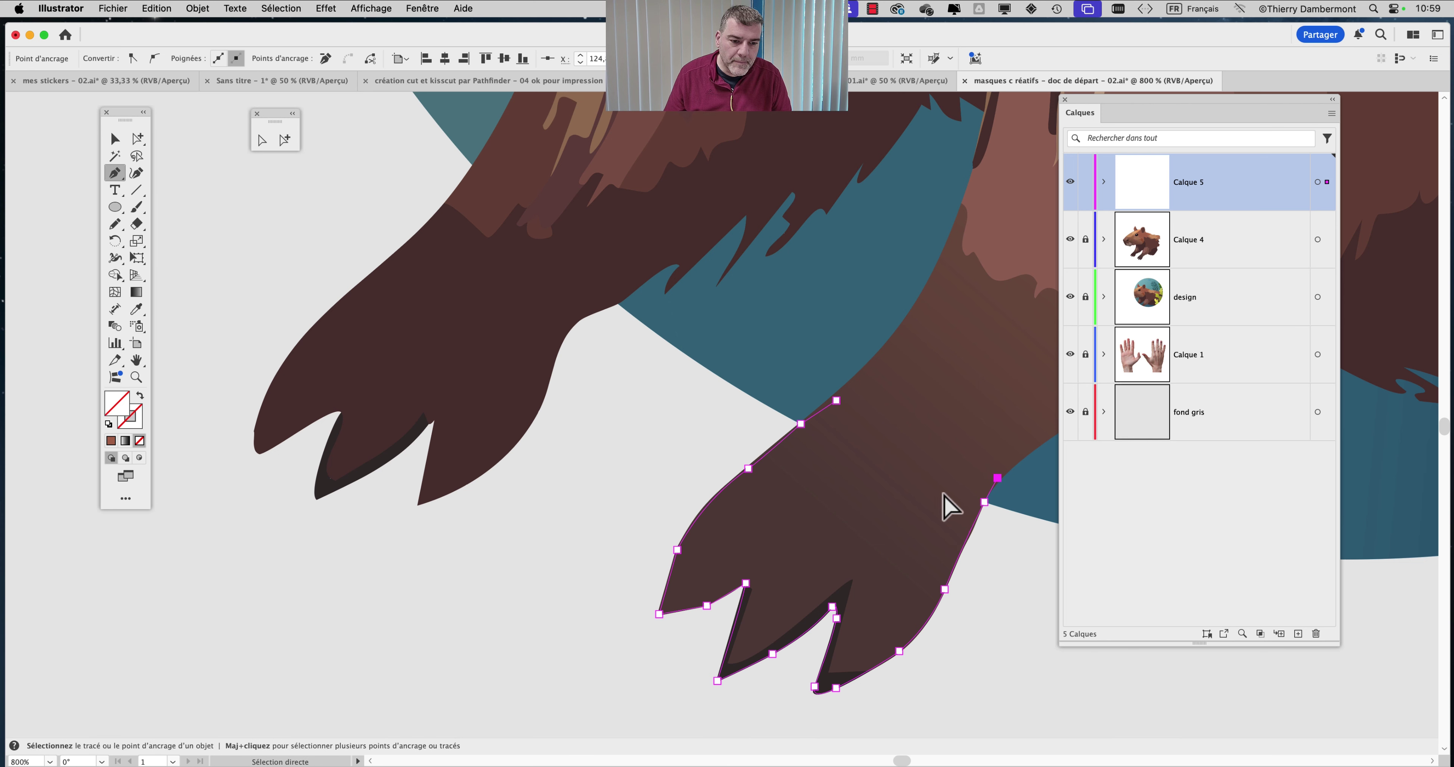
super+click(763, 510)
- Start an outline of the other front paw at the circle boundary and trace its right edge down toward the toes with curve points
drag(539, 373, 645, 431)
key(super+equal)
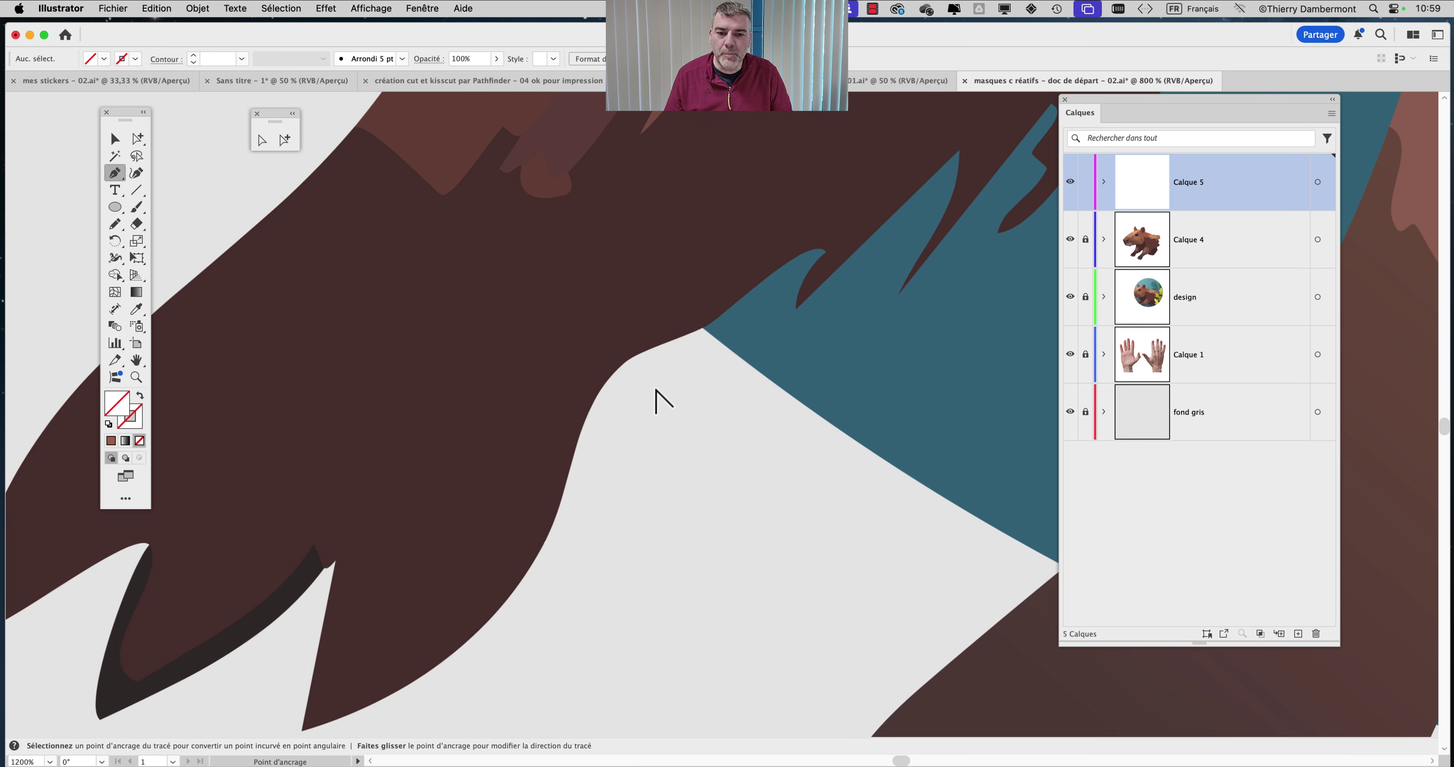
click(703, 326)
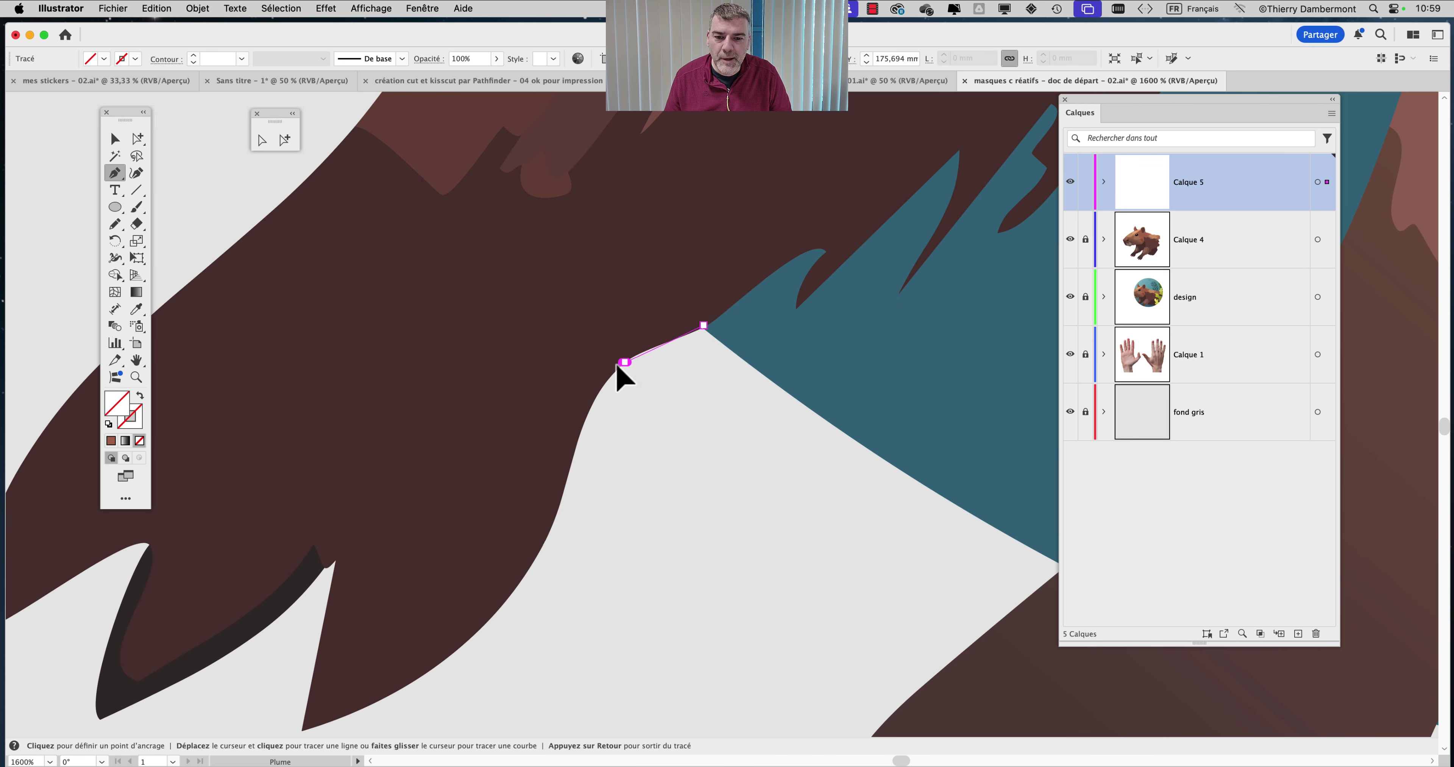
mouse_move(617, 365)
mouse_down()
mouse_move(641, 352)
mouse_move(616, 373)
mouse_up()
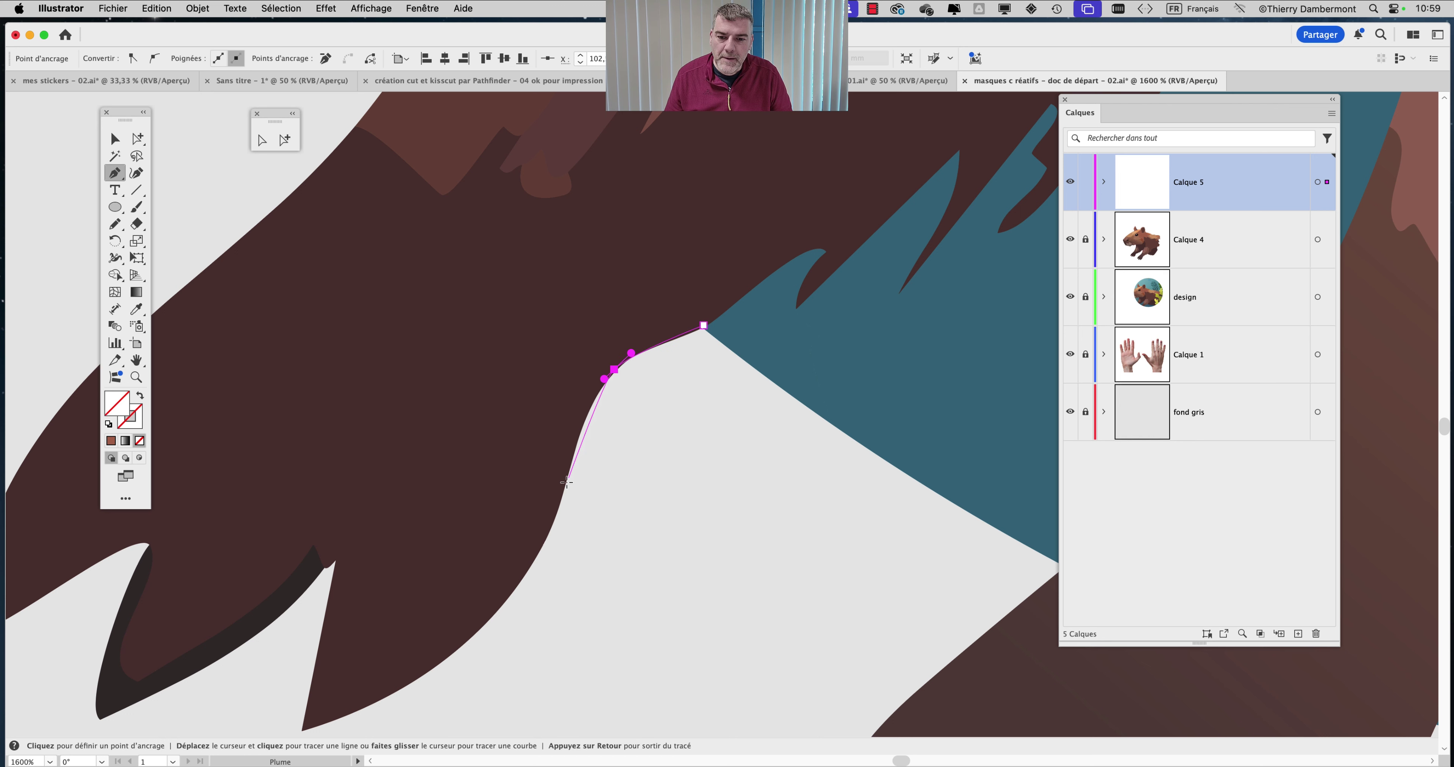
drag(561, 494, 574, 420)
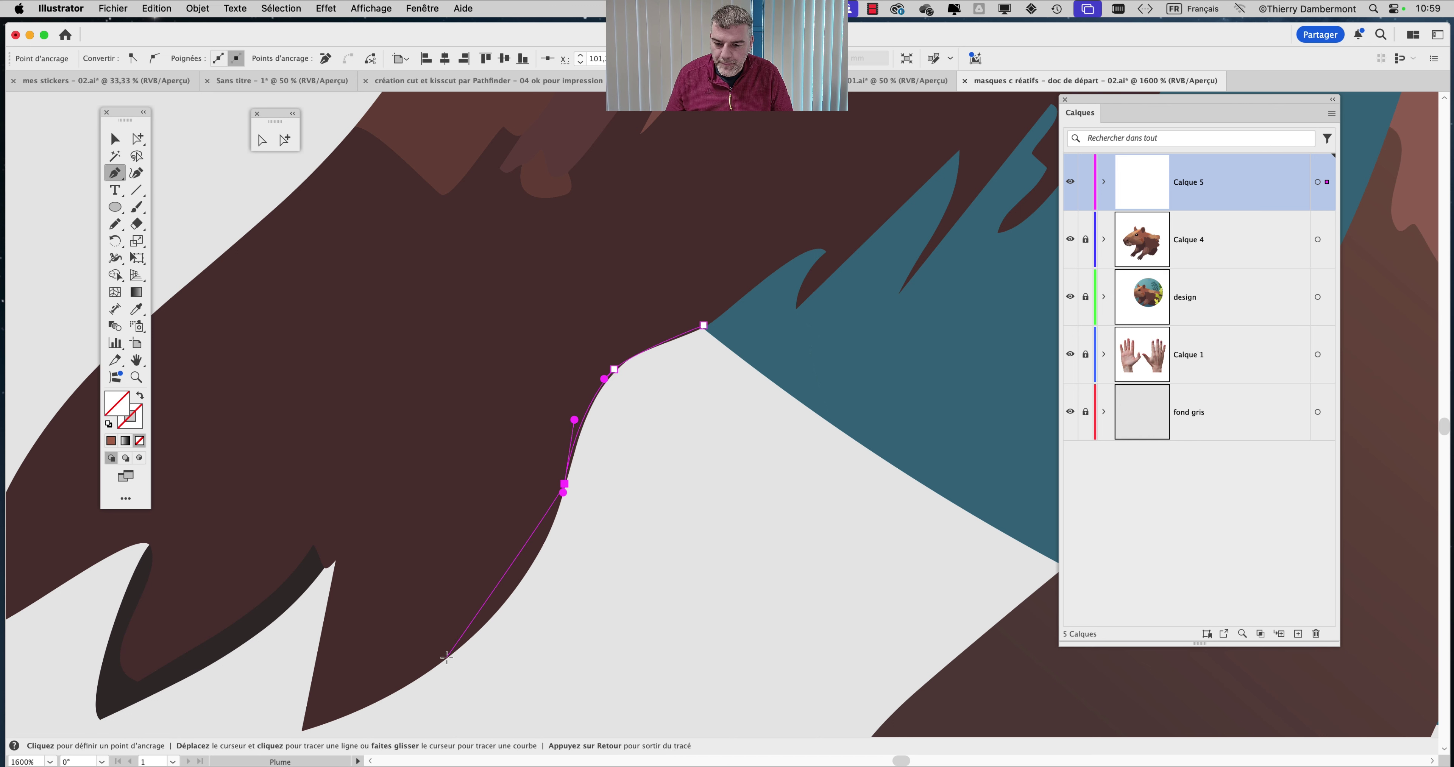
drag(448, 657, 863, 447)
- Continue the outline to the right toe's pointed tip, fit its curve, and trace the toe's inner edge up around the first notch
scroll(631, 547, up, 2)
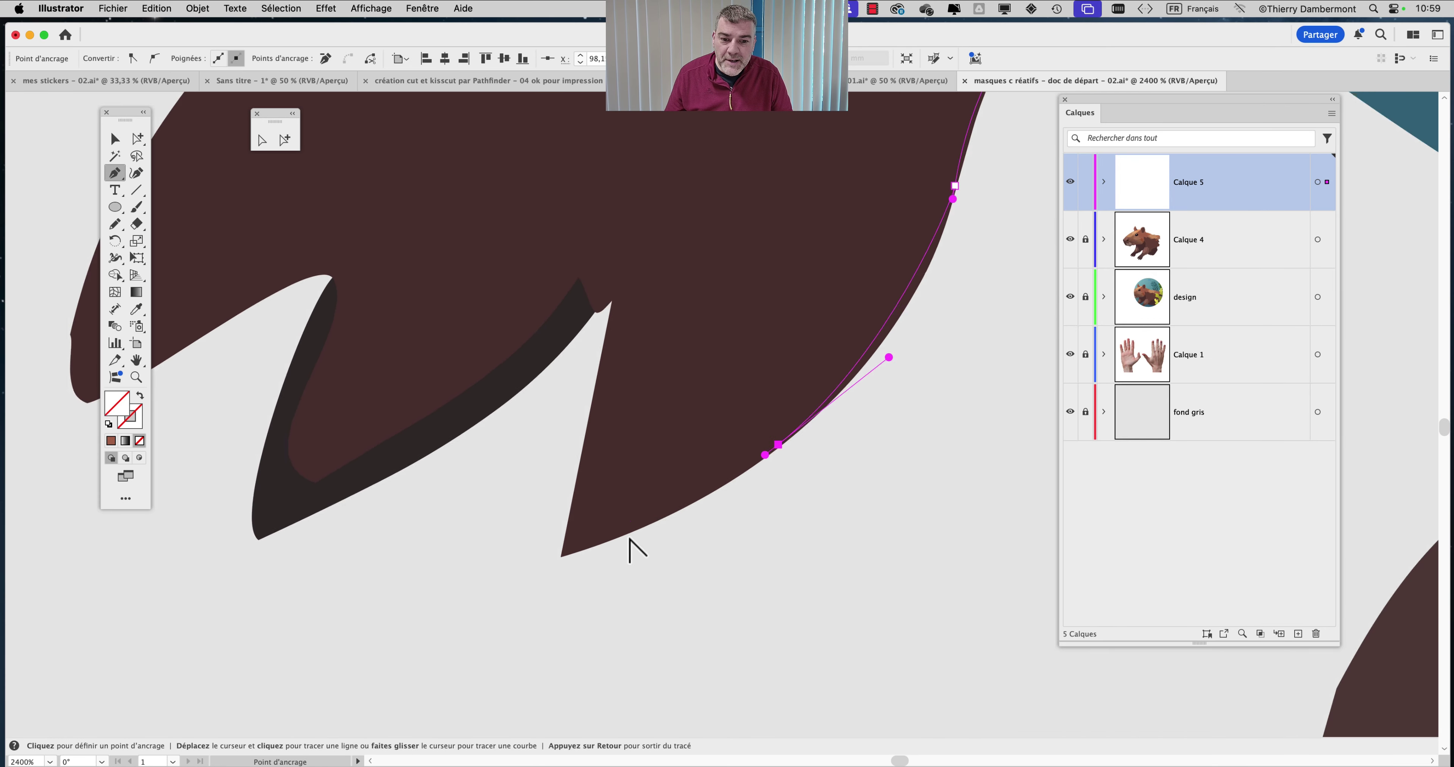
super+click(542, 562)
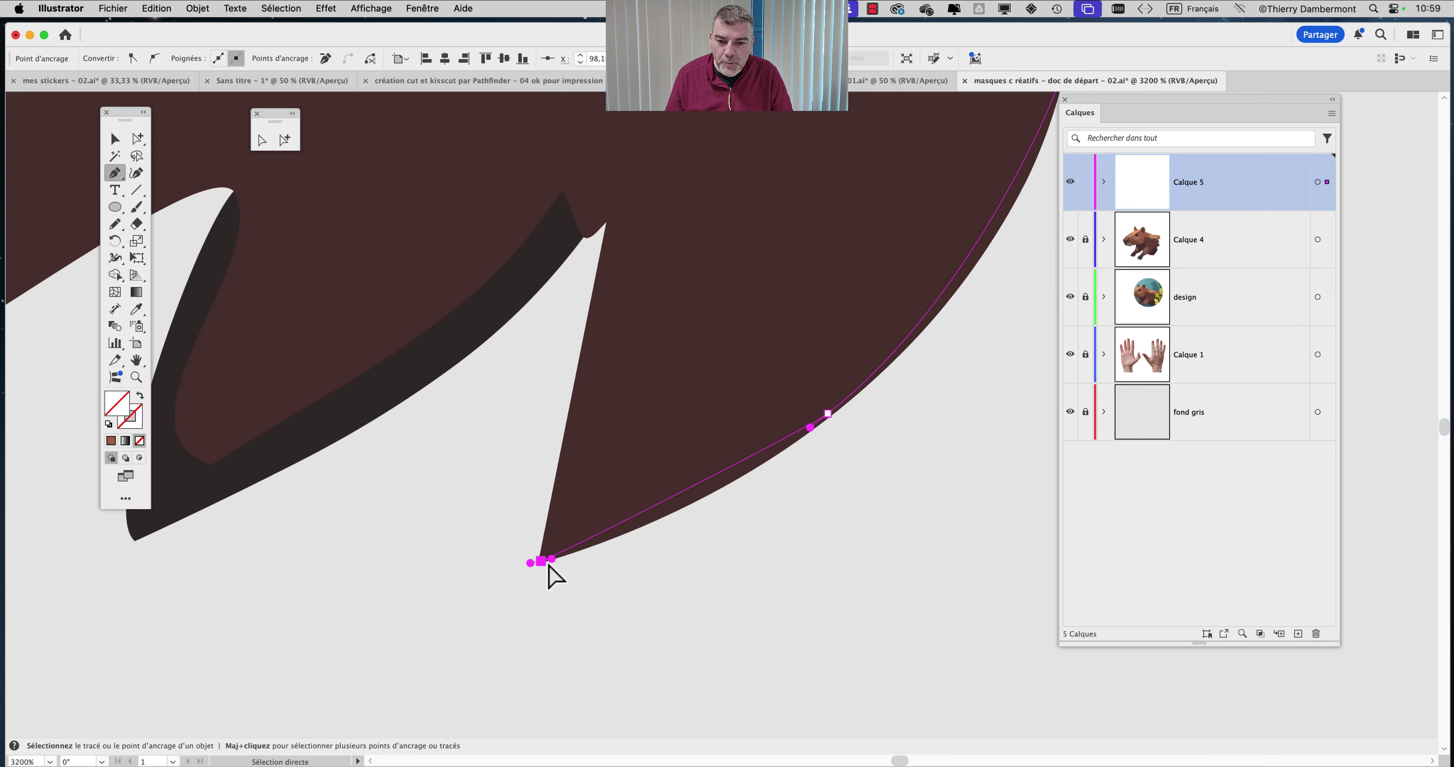
drag(553, 559, 718, 505)
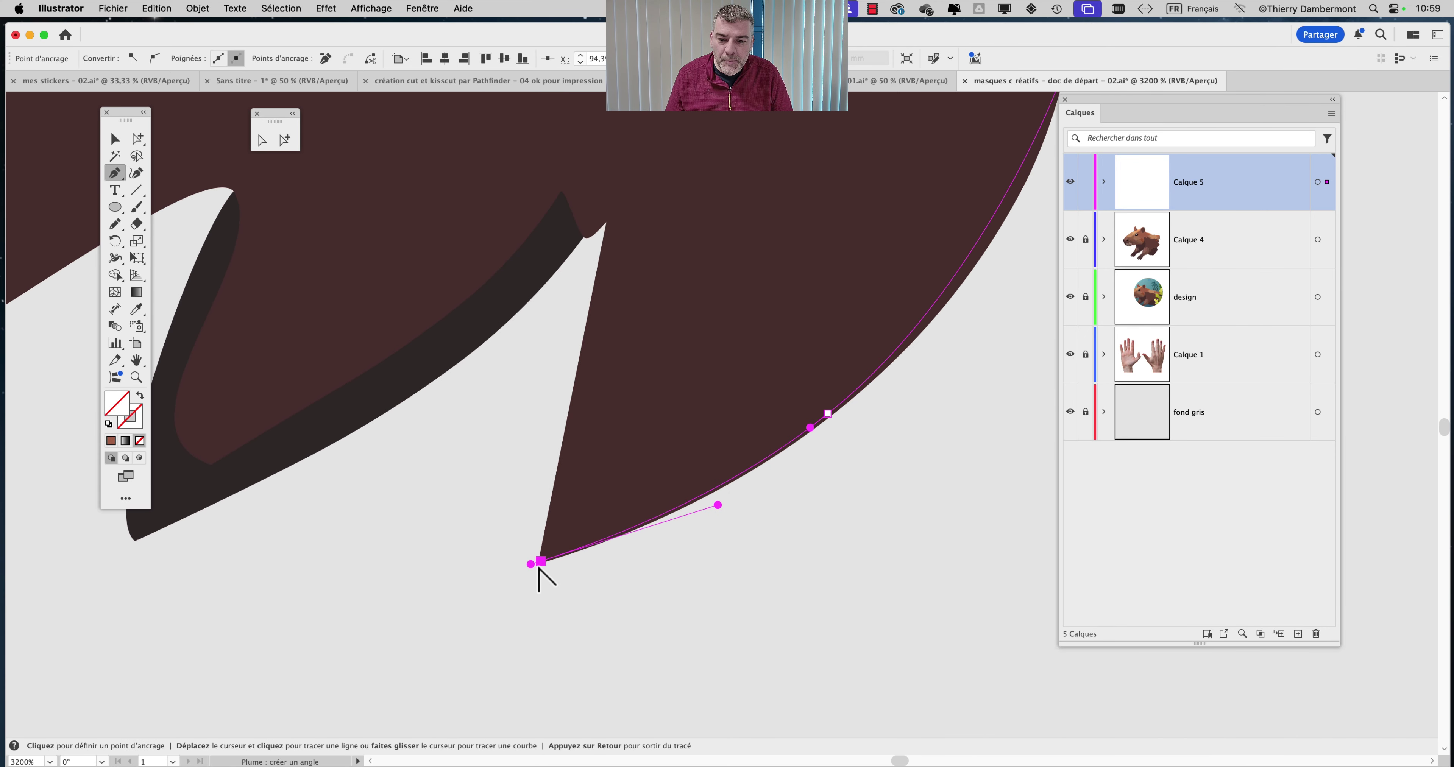
drag(531, 566, 544, 538)
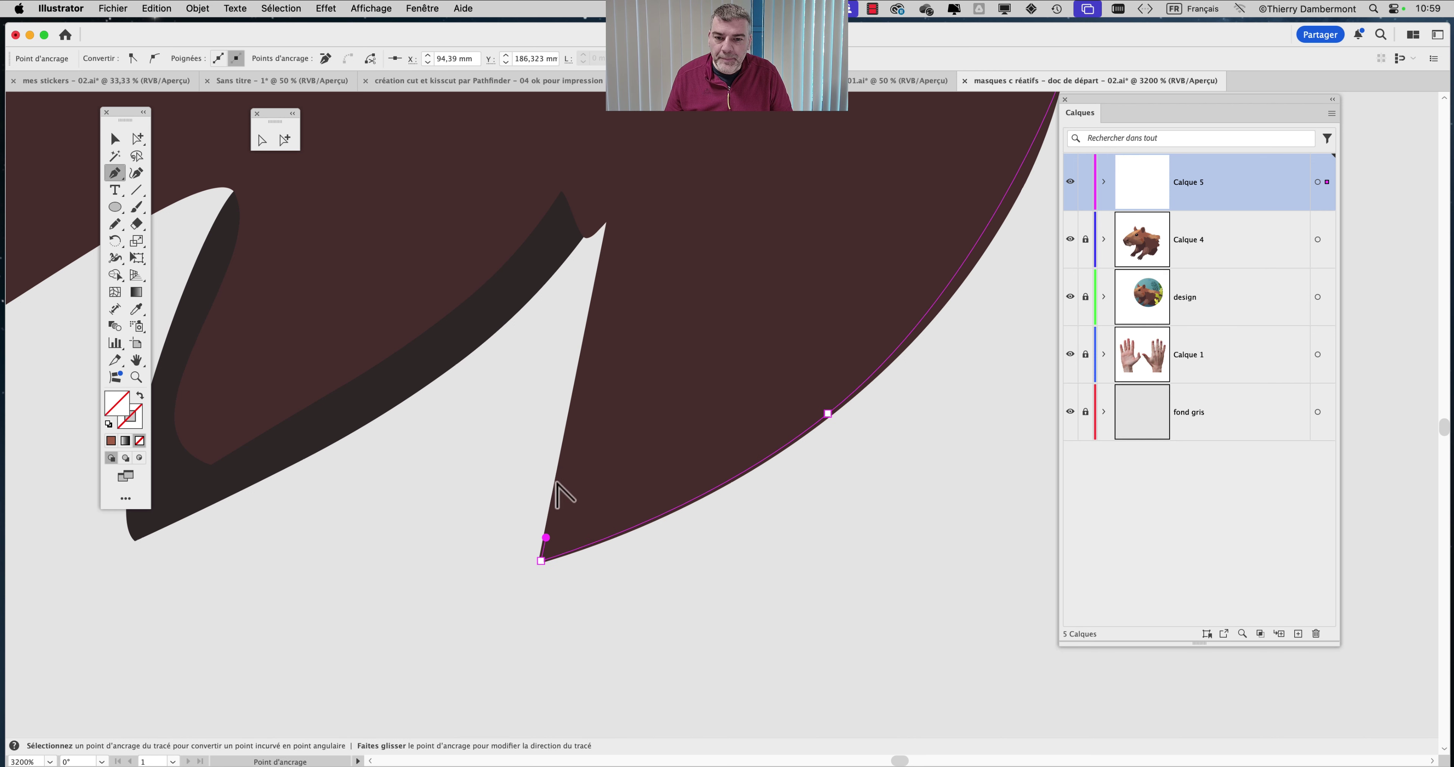
click(610, 218)
click(610, 219)
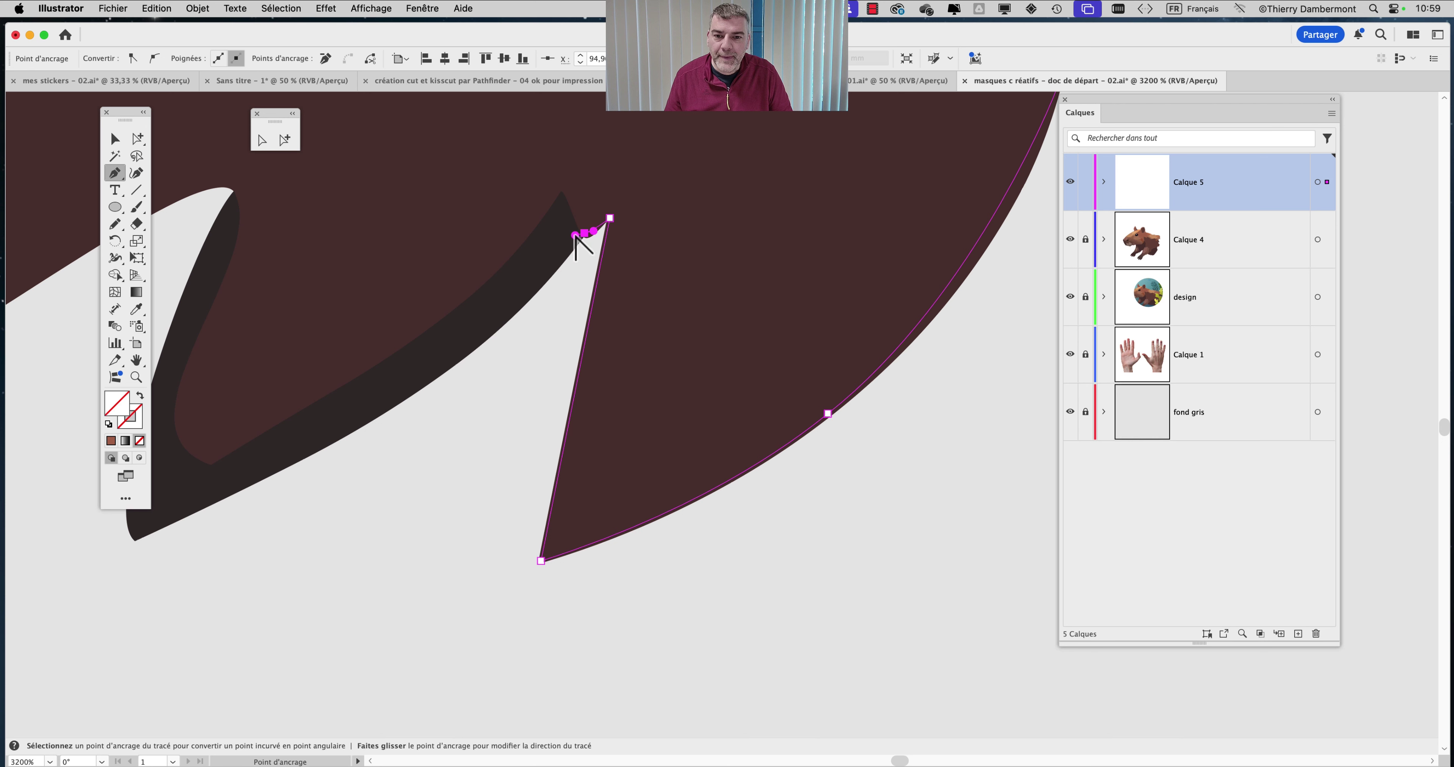
click(584, 232)
- Trace the middle toe's lower edge to a corner point at its tip and curve the path up its left side
scroll(550, 304, left, 5)
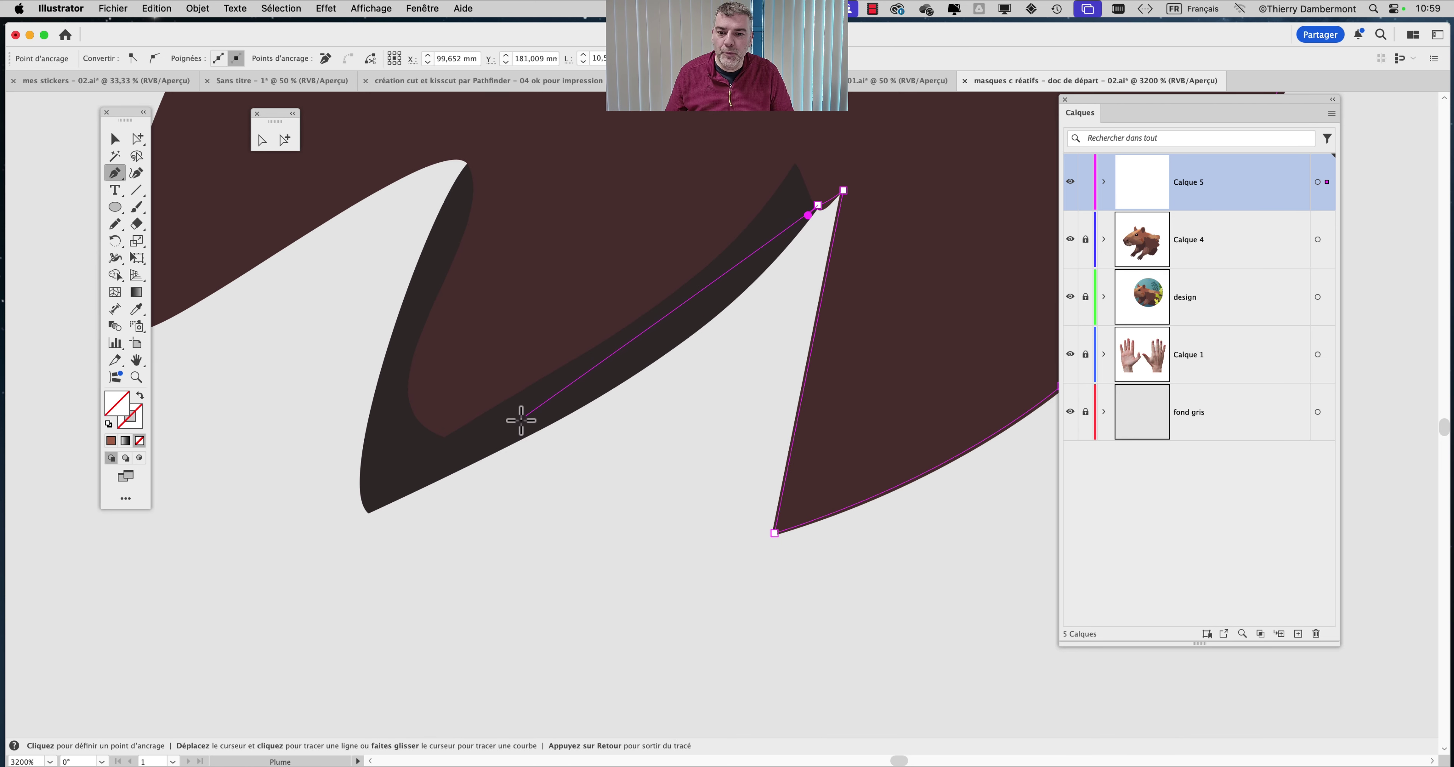
drag(513, 441, 739, 332)
key(super)
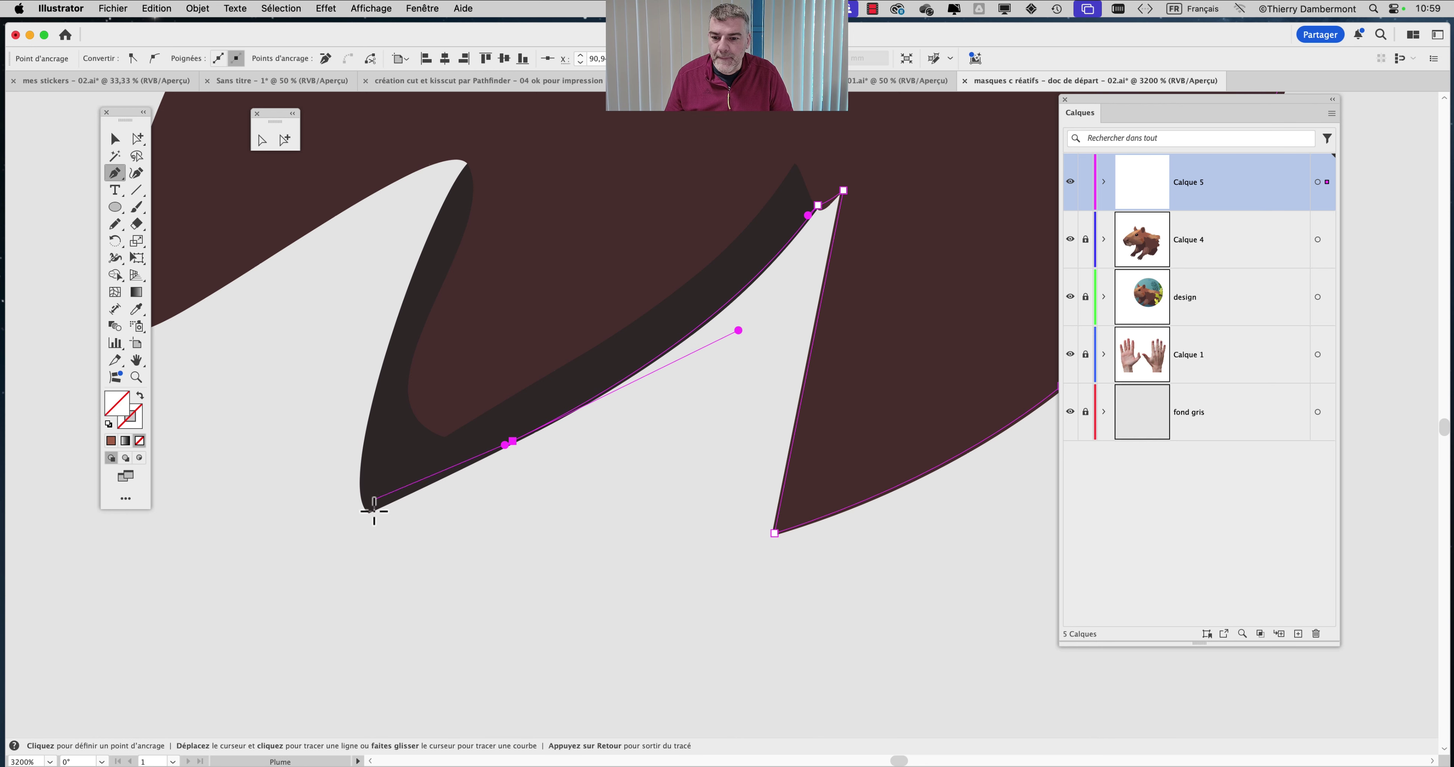
click(369, 513)
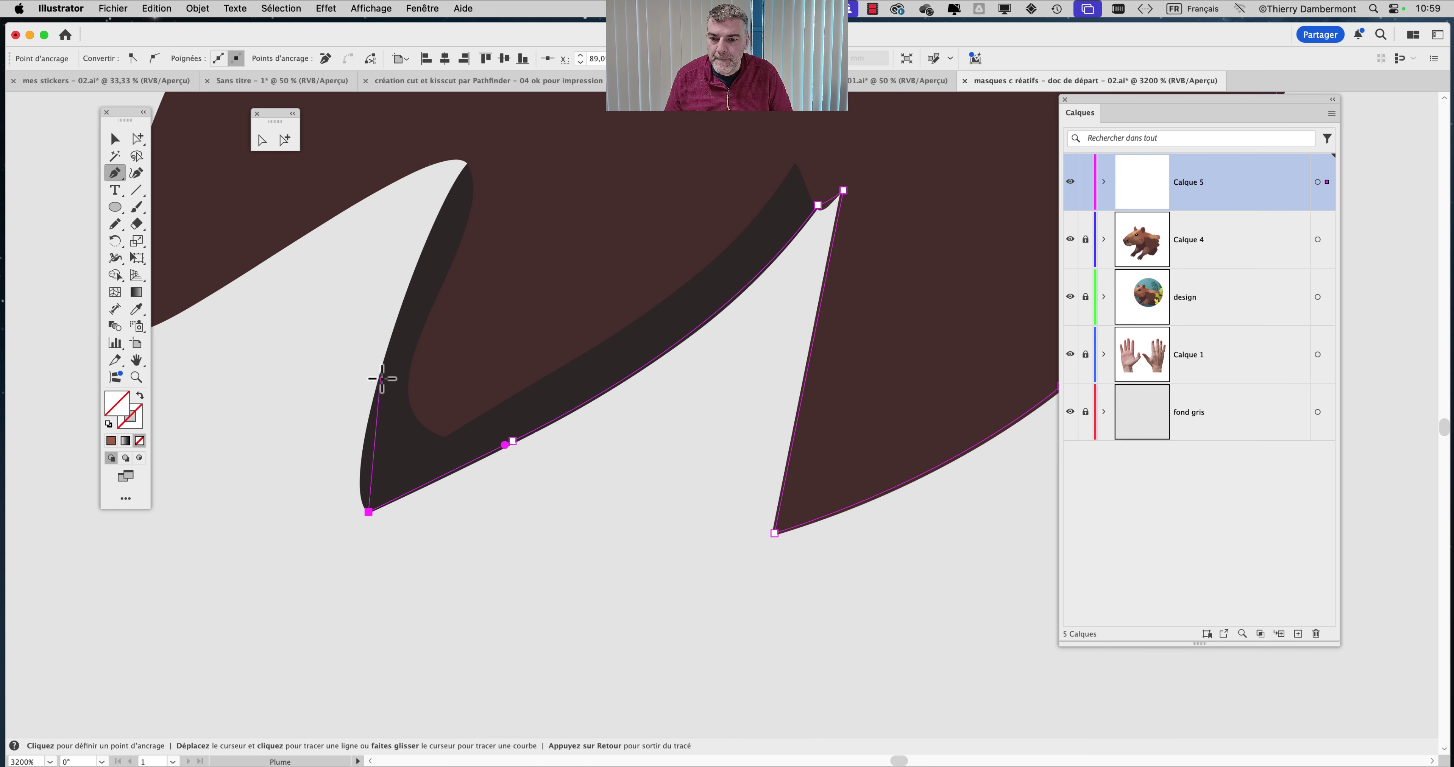
click(382, 378)
drag(383, 389, 354, 476)
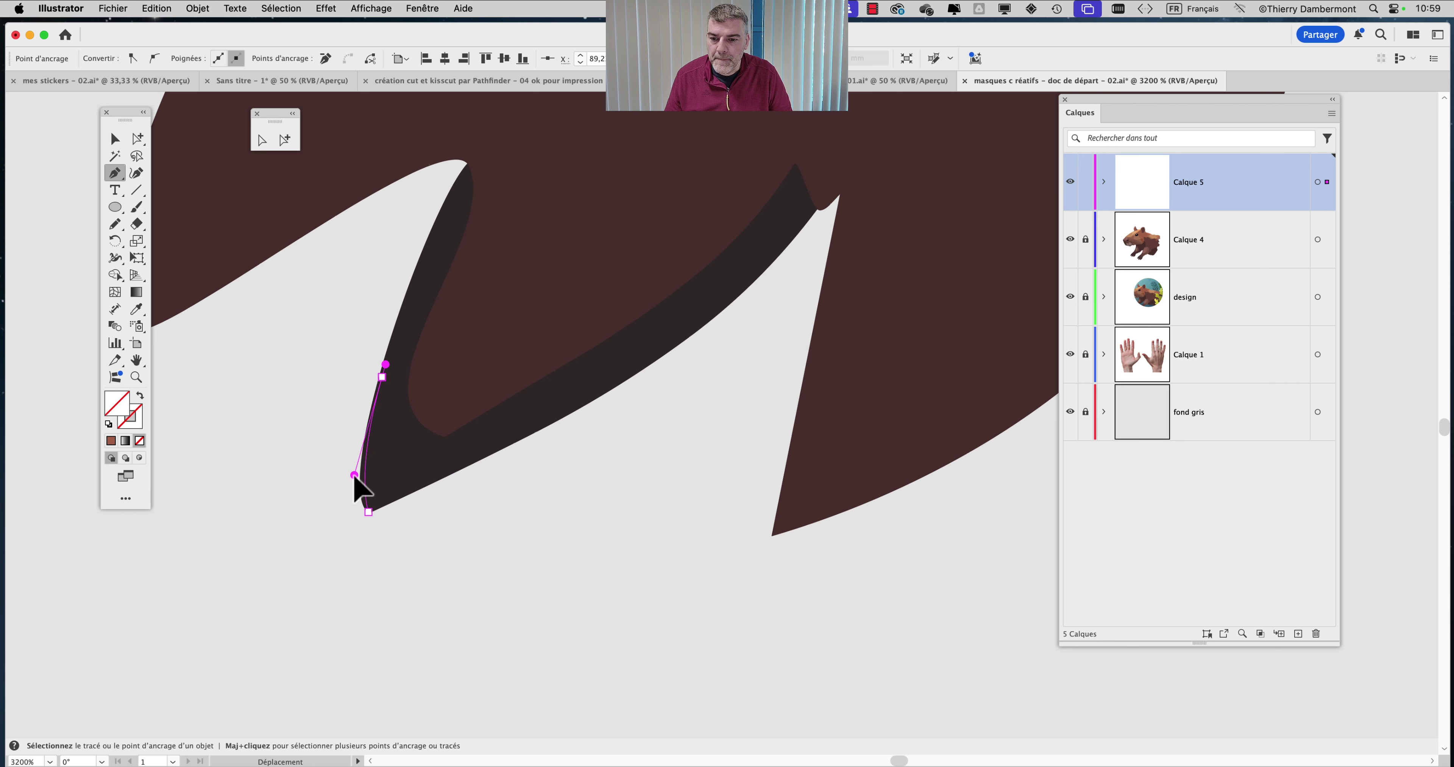
- Continue up the middle toe's left side to the second notch and curve the path around the notch's rounded top
click(471, 163)
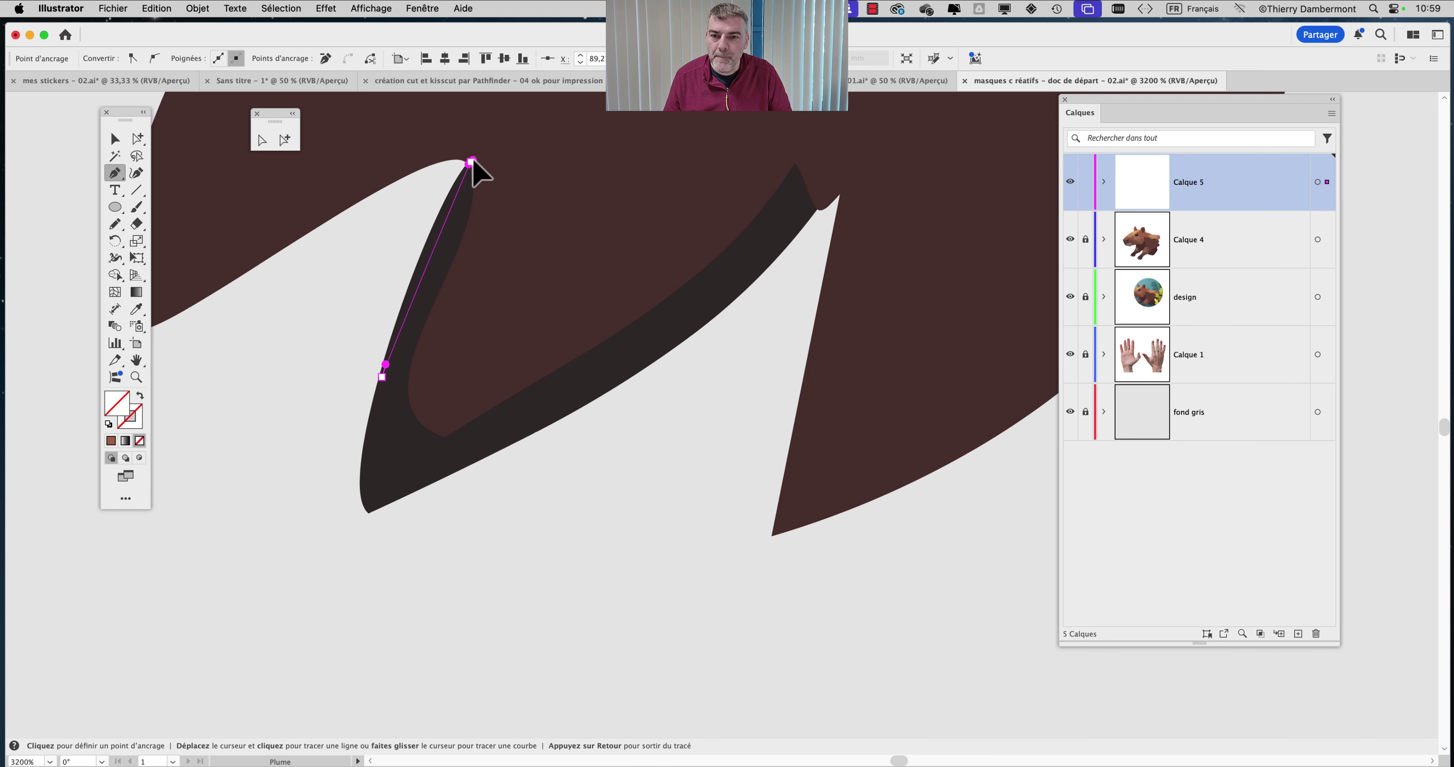
drag(473, 159, 476, 156)
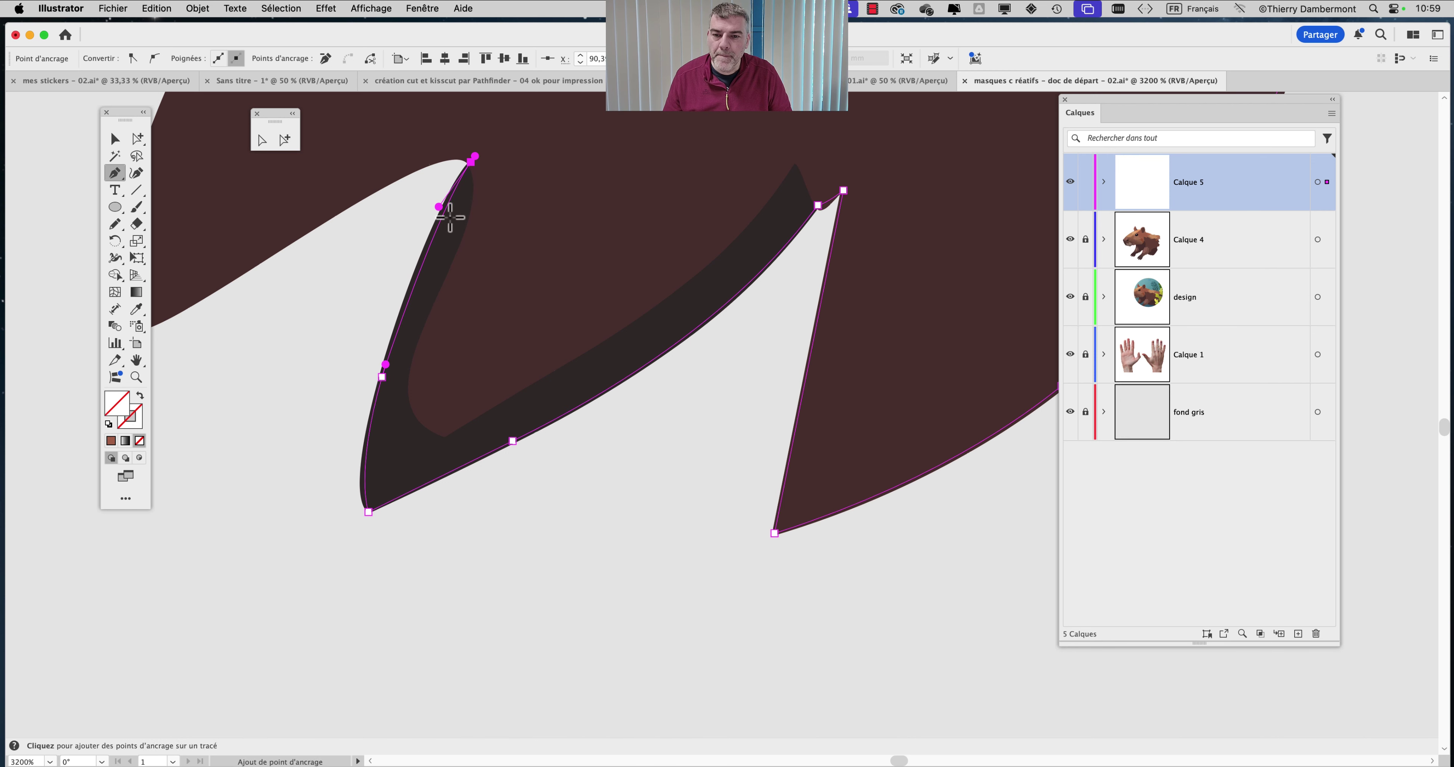
scroll(645, 377, up, 5)
scroll(645, 377, left, 8)
key(super+plus)
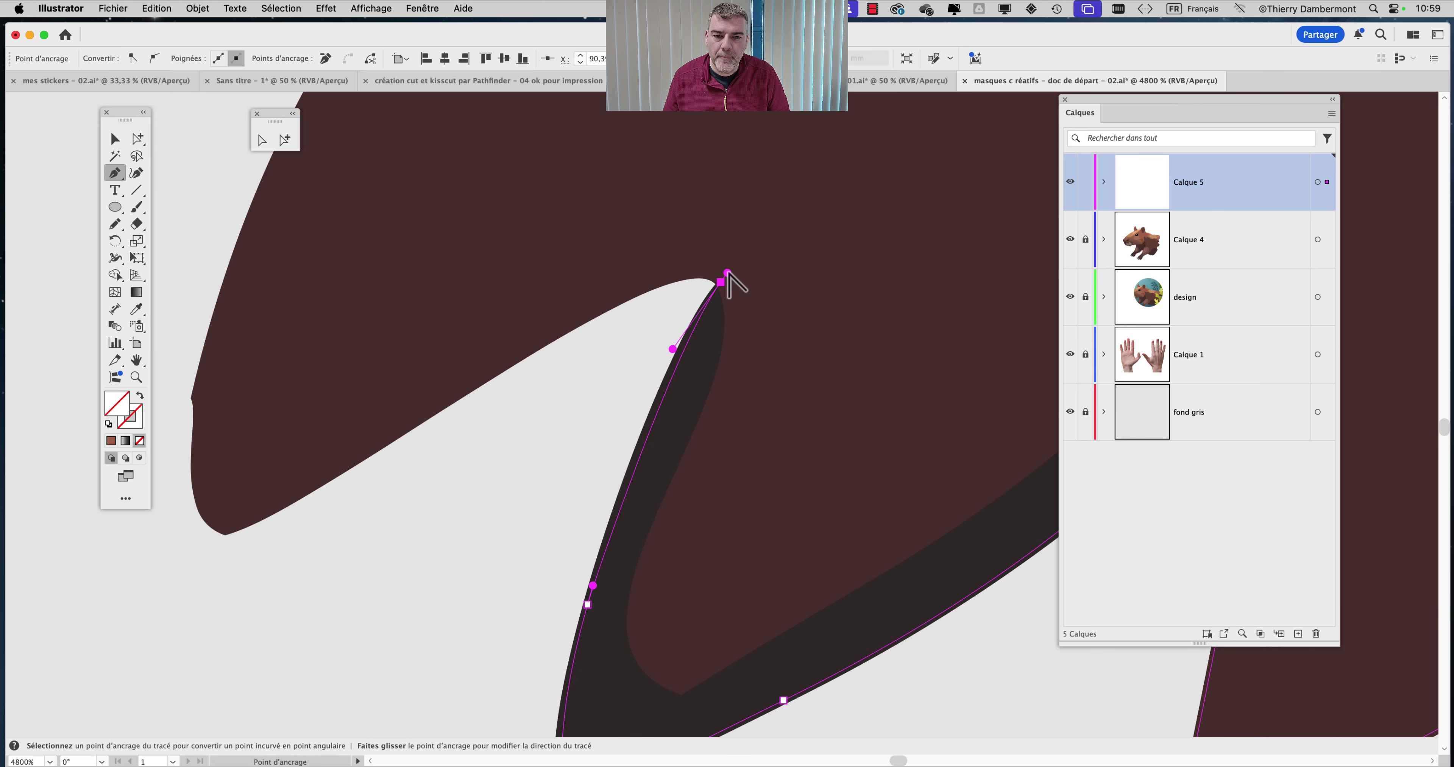
super+click(710, 269)
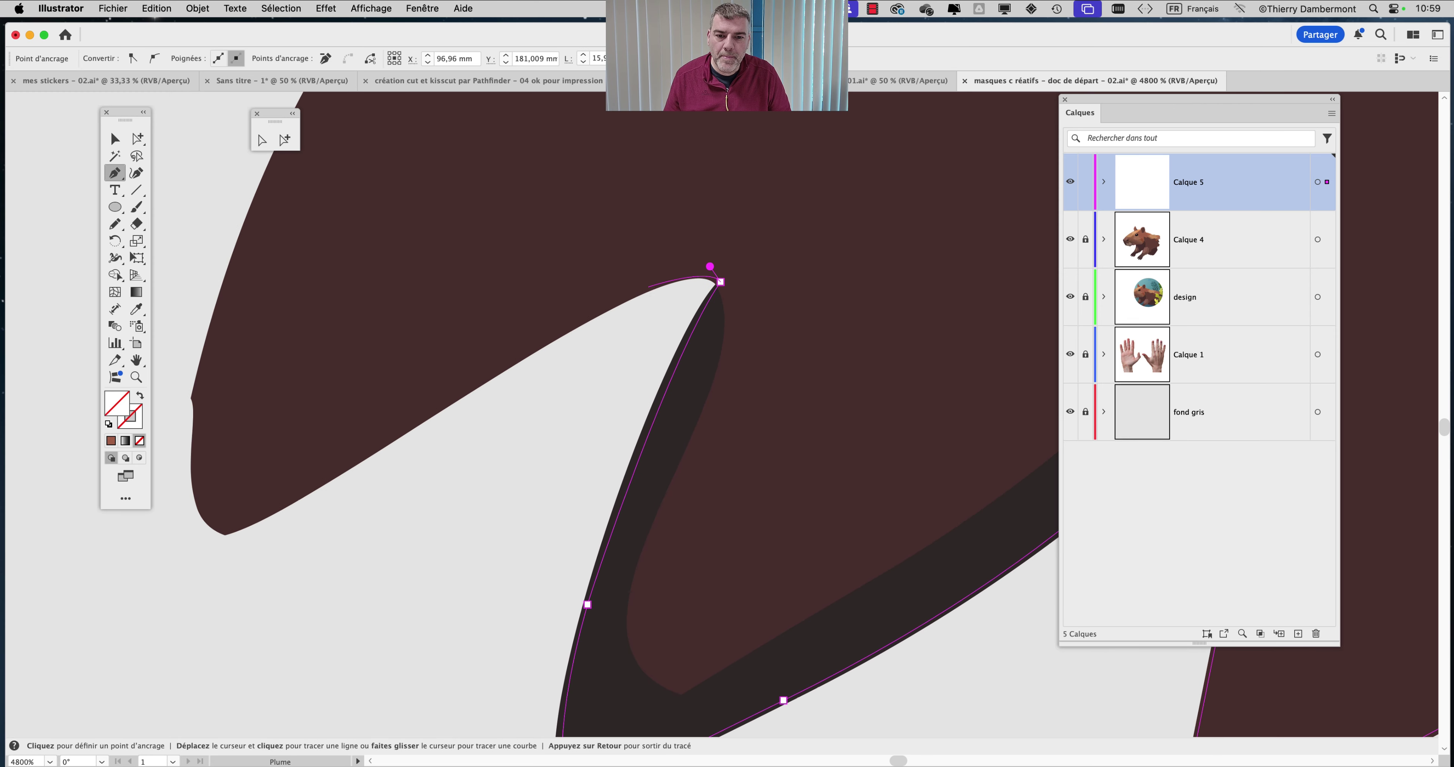
click(648, 287)
- Trace the left toe's lower edge and rounded tip up to the small corner on its outer side, adjusting the curve handles
scroll(529, 386, left, 4)
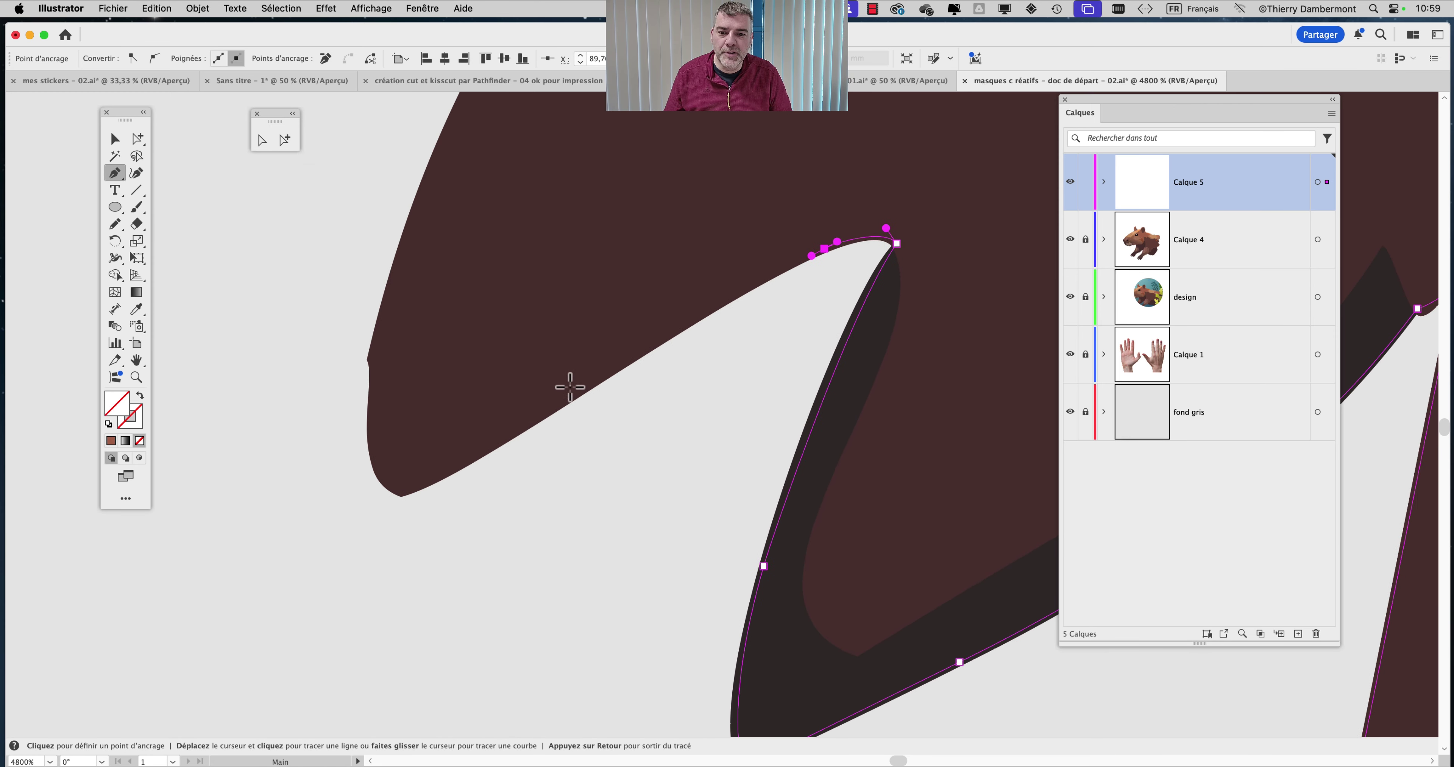
click(487, 451)
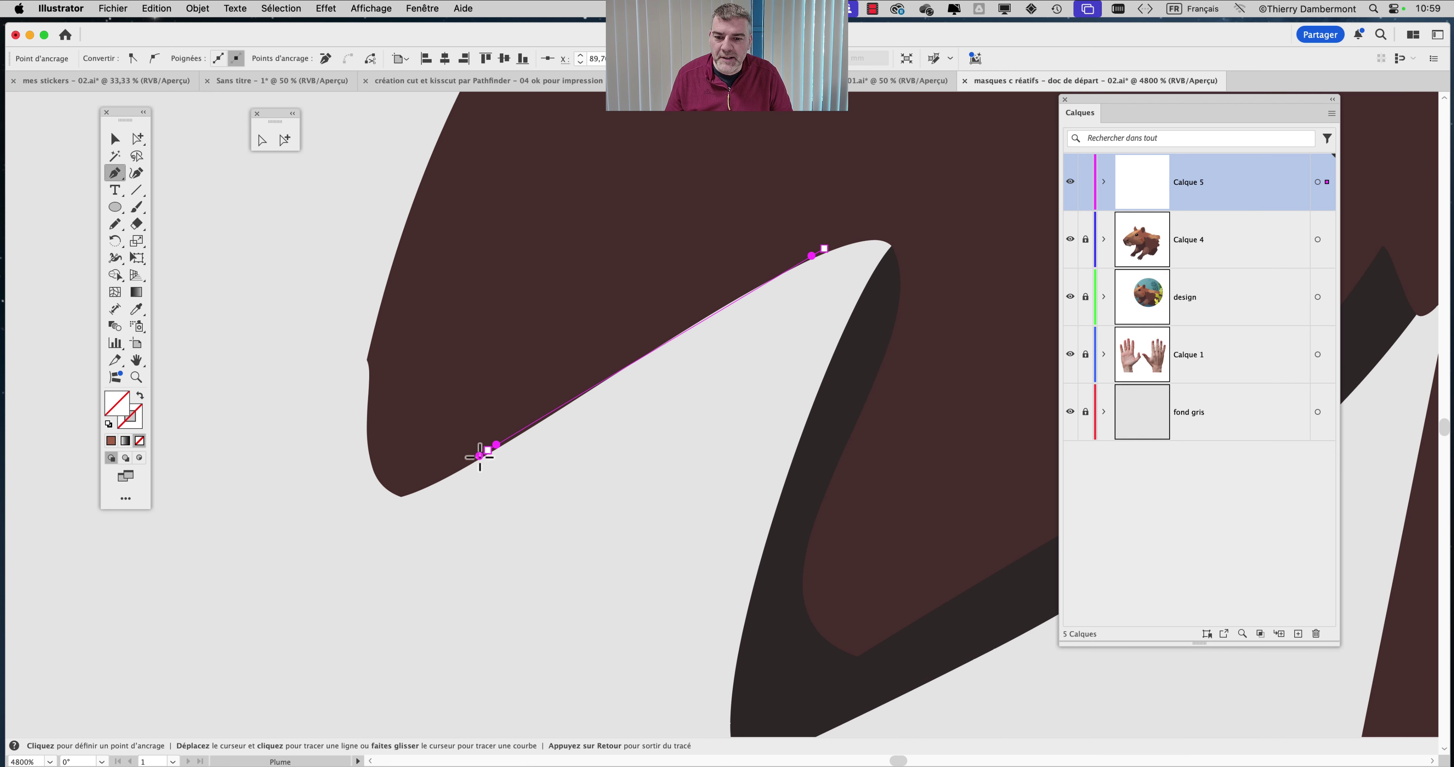
super+click(489, 450)
drag(497, 445, 720, 293)
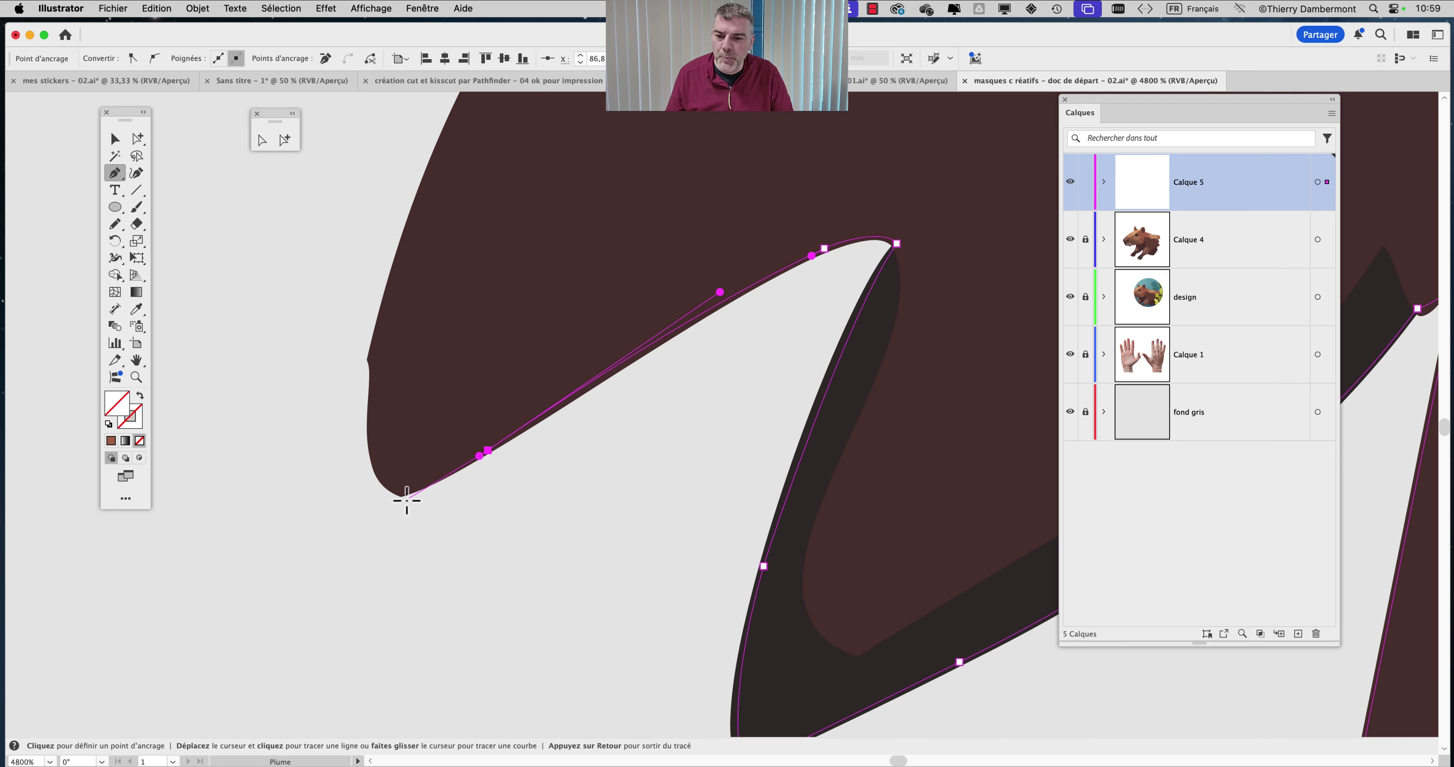
drag(395, 494, 394, 494)
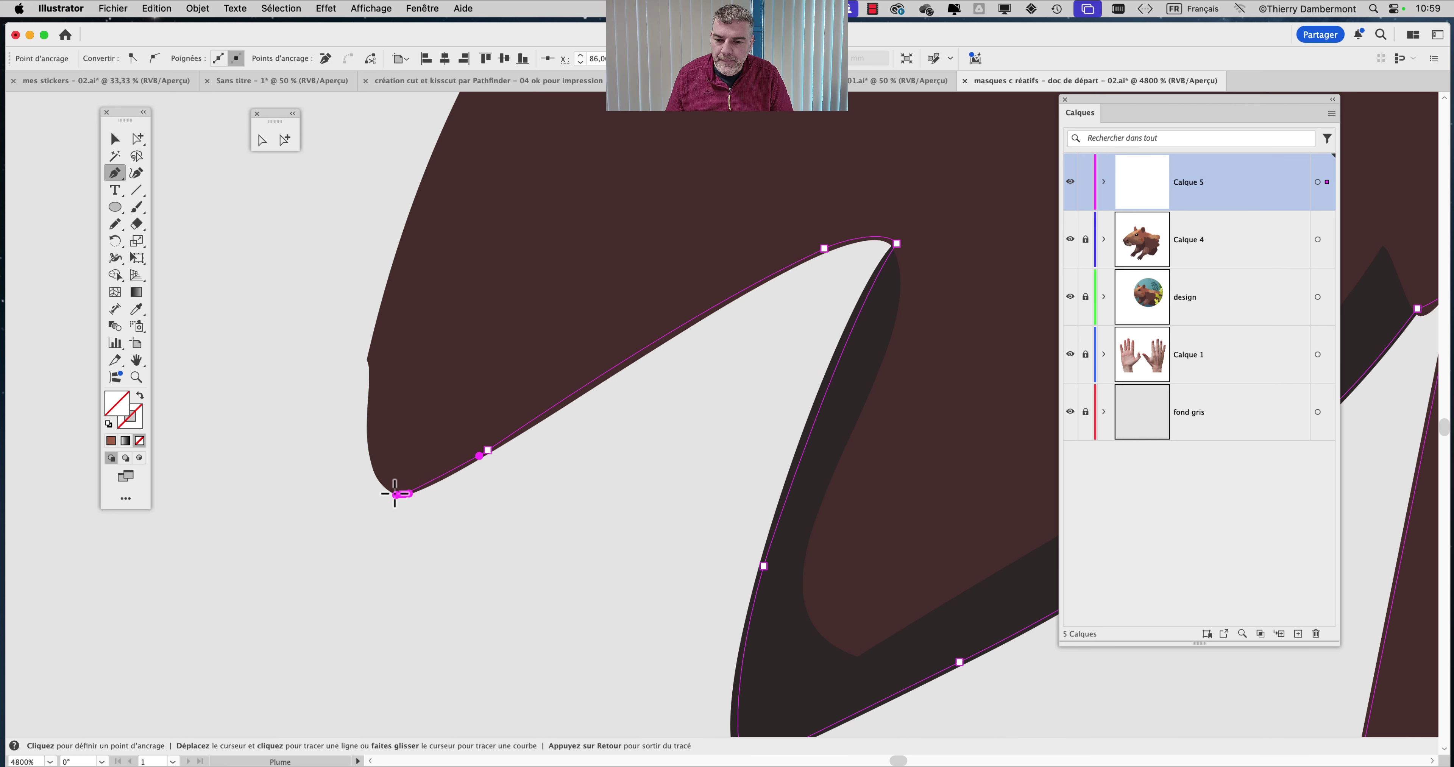
drag(371, 440, 369, 480)
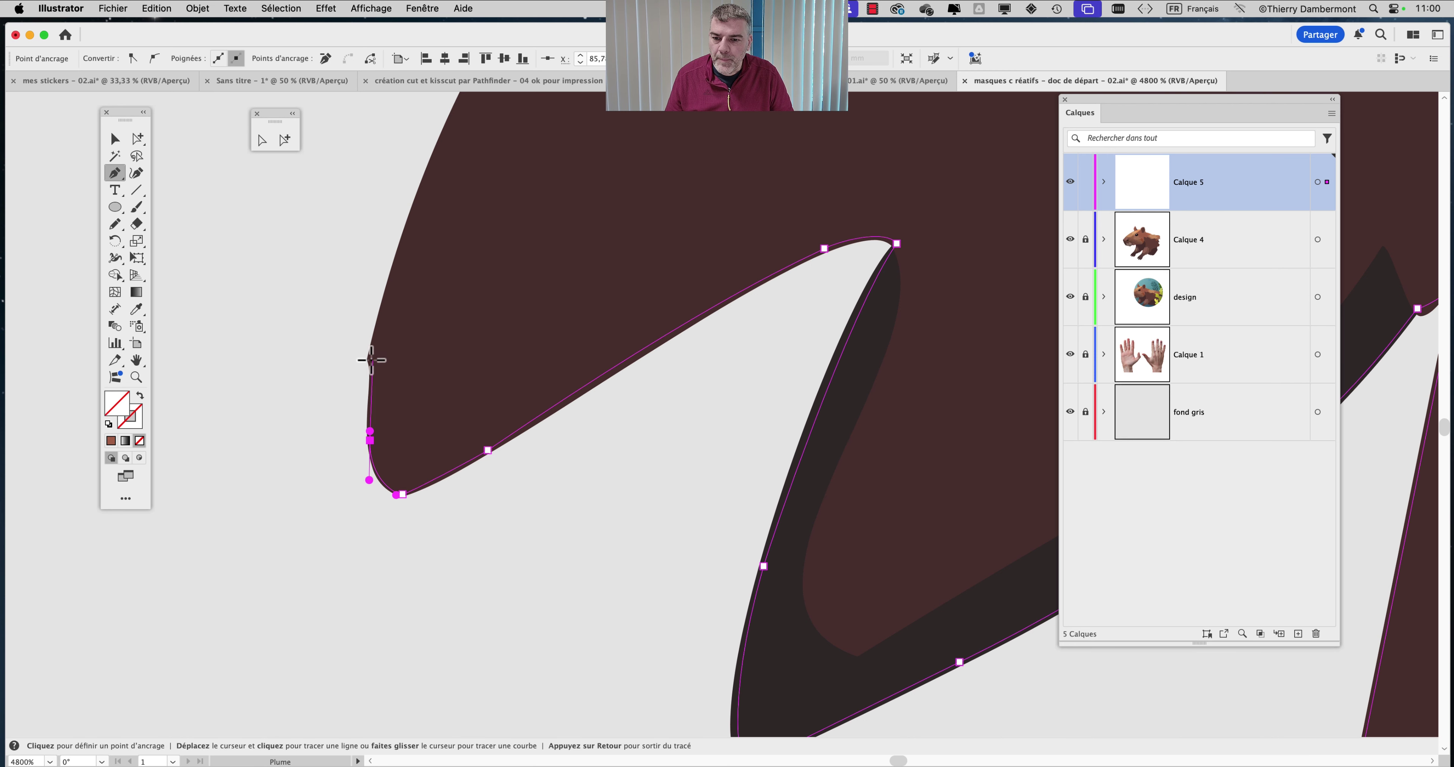
drag(370, 358, 422, 523)
- Continue the paw outline up the left toe's outer edge with a new anchor point and fit its curve to the contour
key(super)
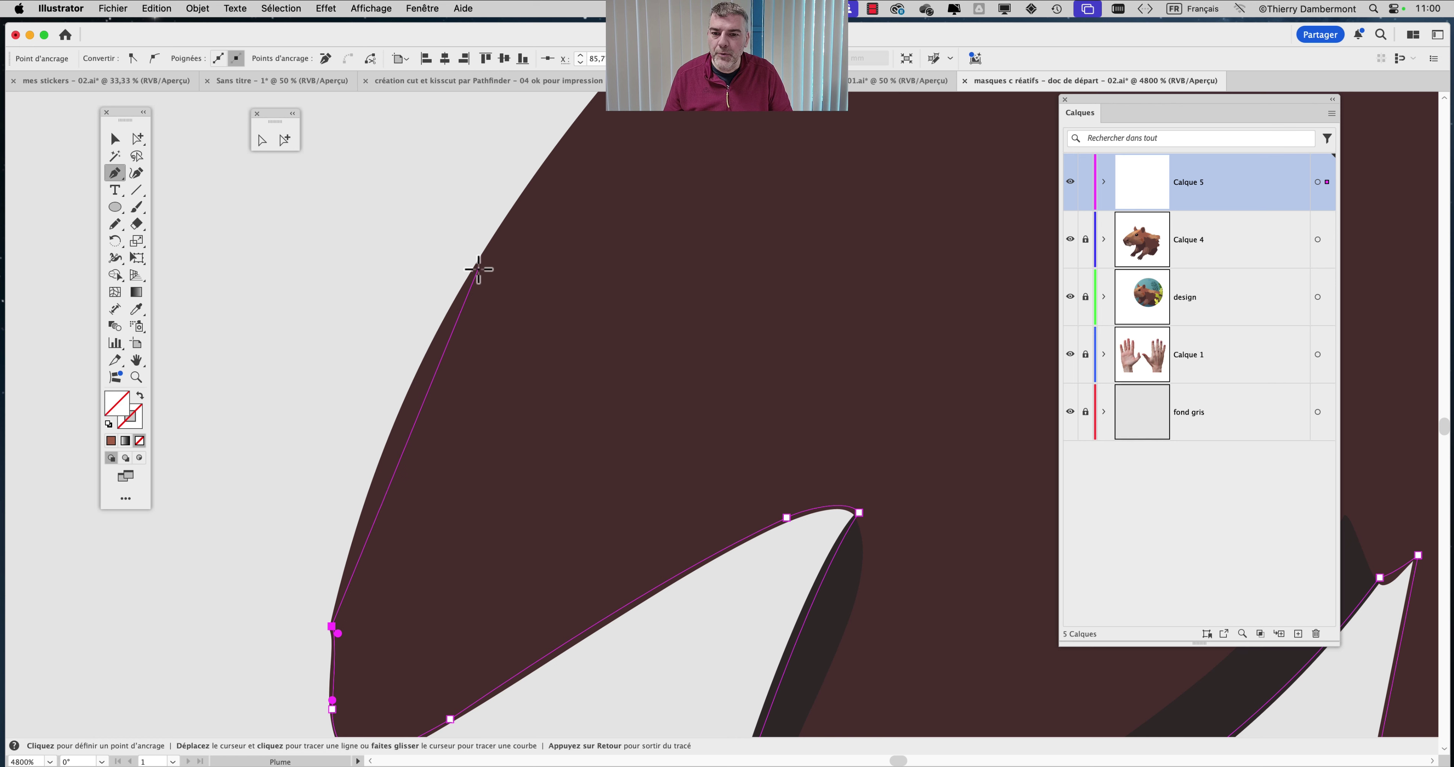
drag(478, 269, 488, 257)
key(super)
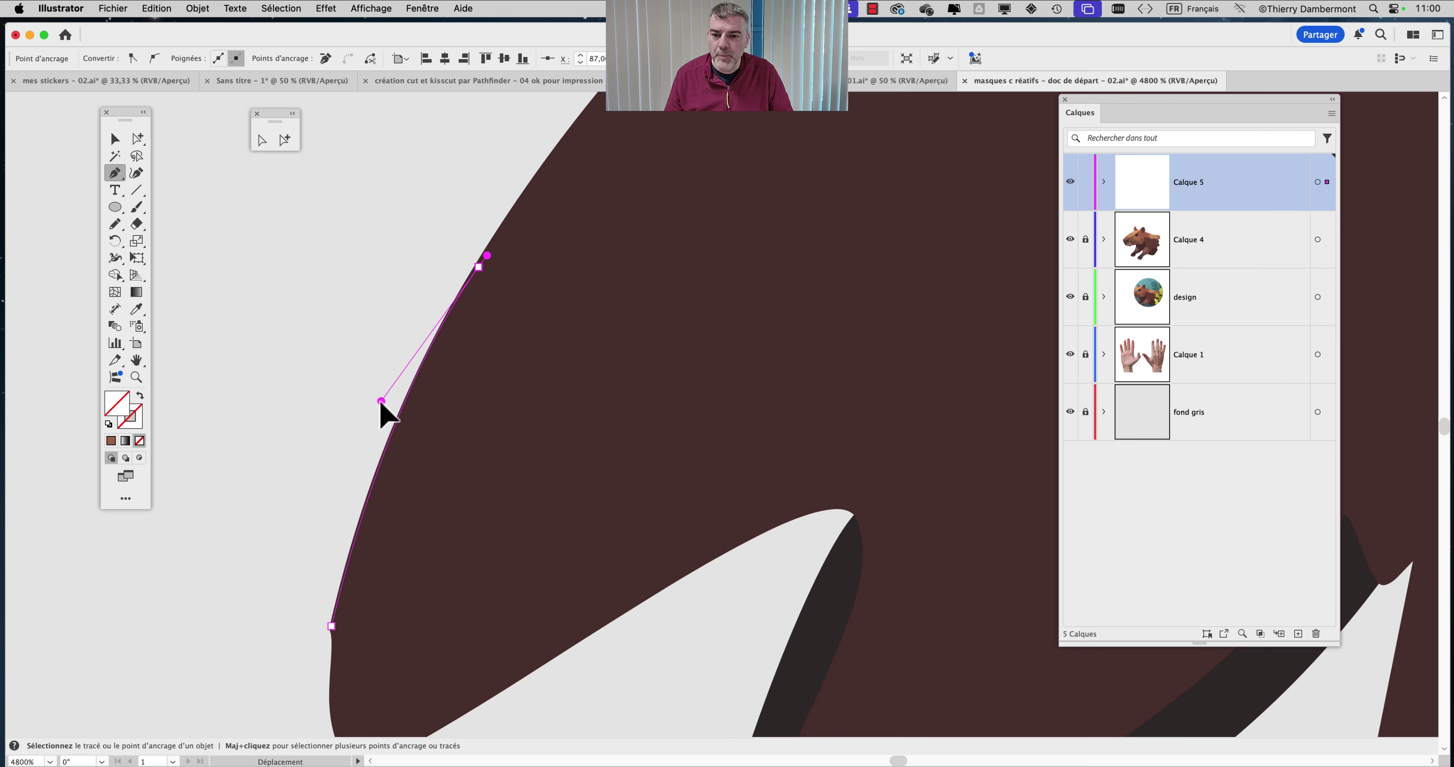
- Trace the leg's outer edge upward to where the dark and lighter brown areas meet, fitting each curve to the contour
scroll(491, 430, down, 1)
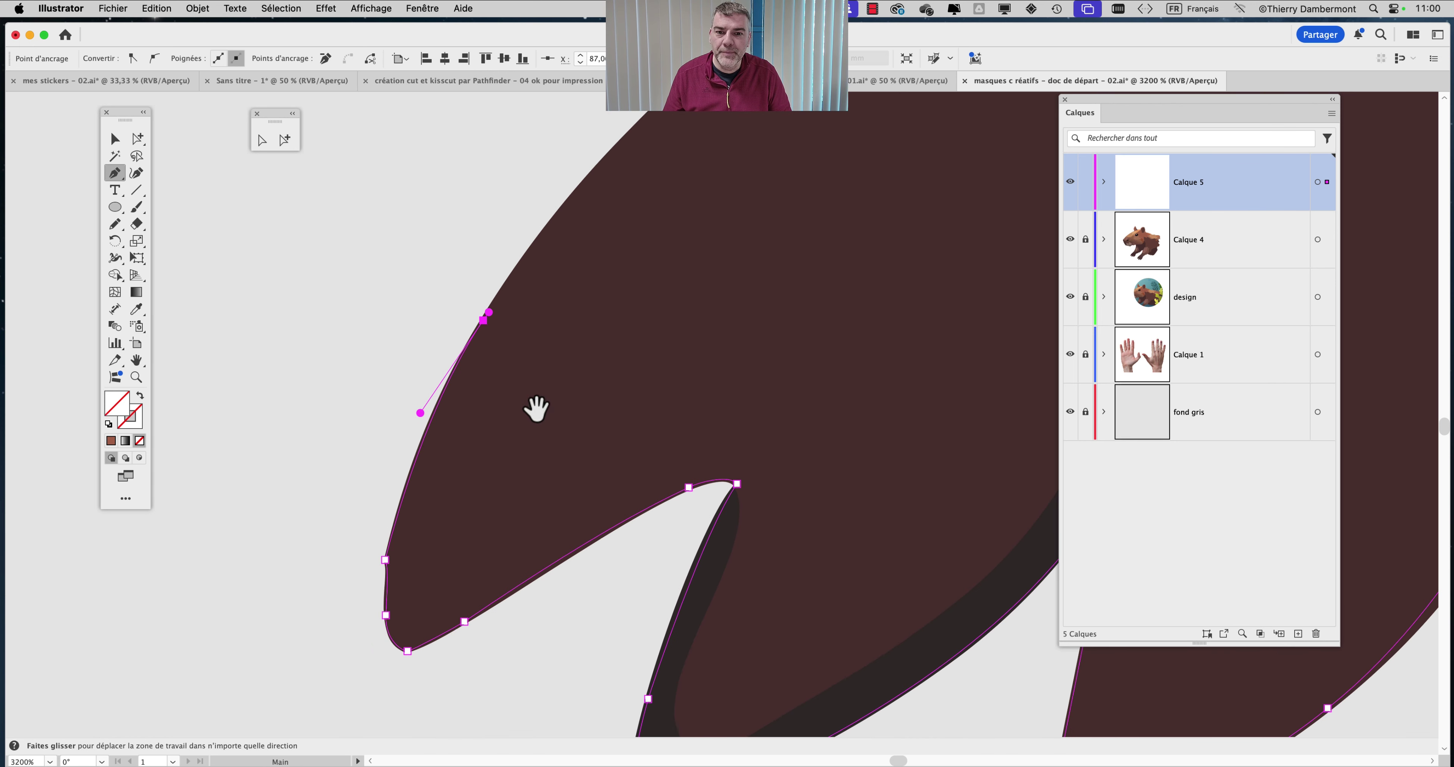
drag(536, 409, 510, 489)
scroll(513, 481, down, 1)
drag(593, 396, 510, 522)
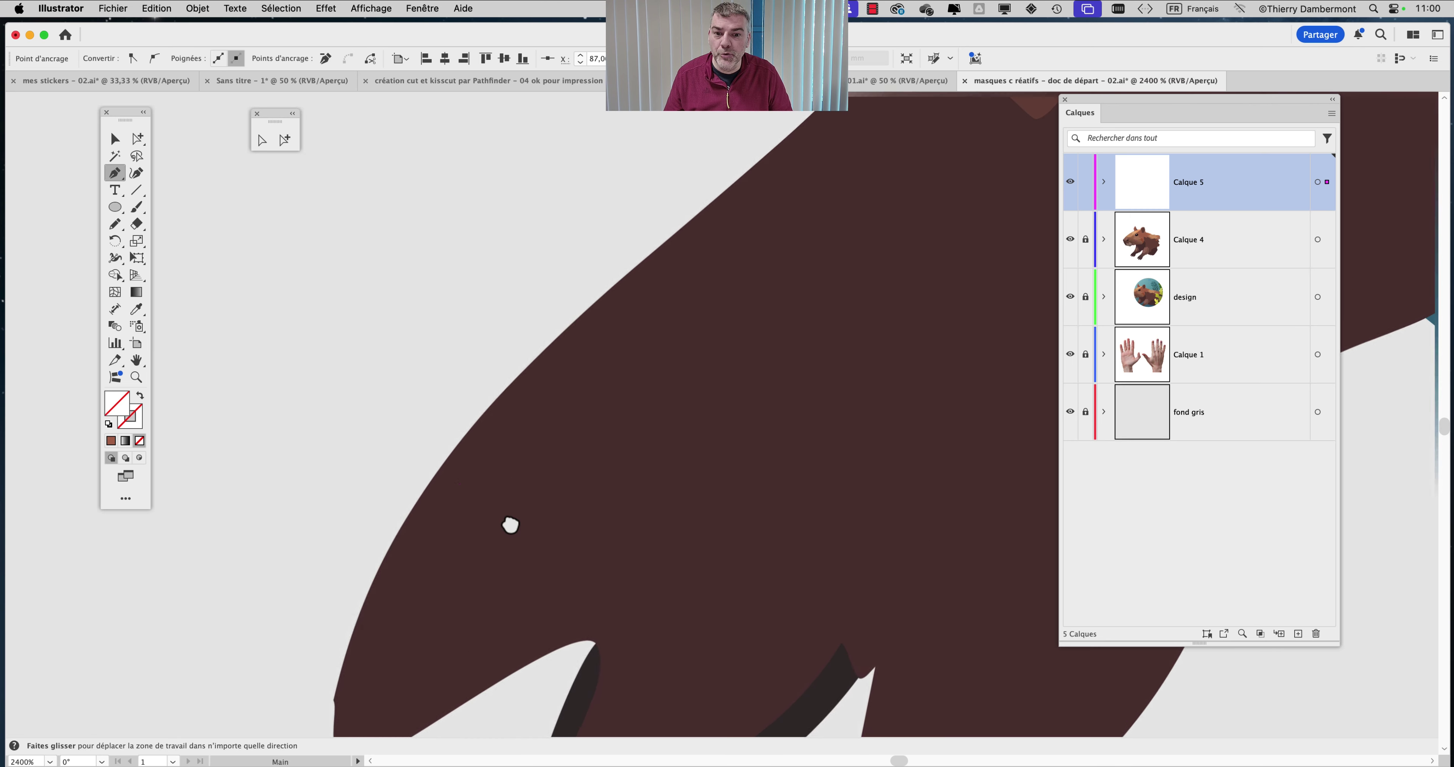
drag(643, 269, 497, 395)
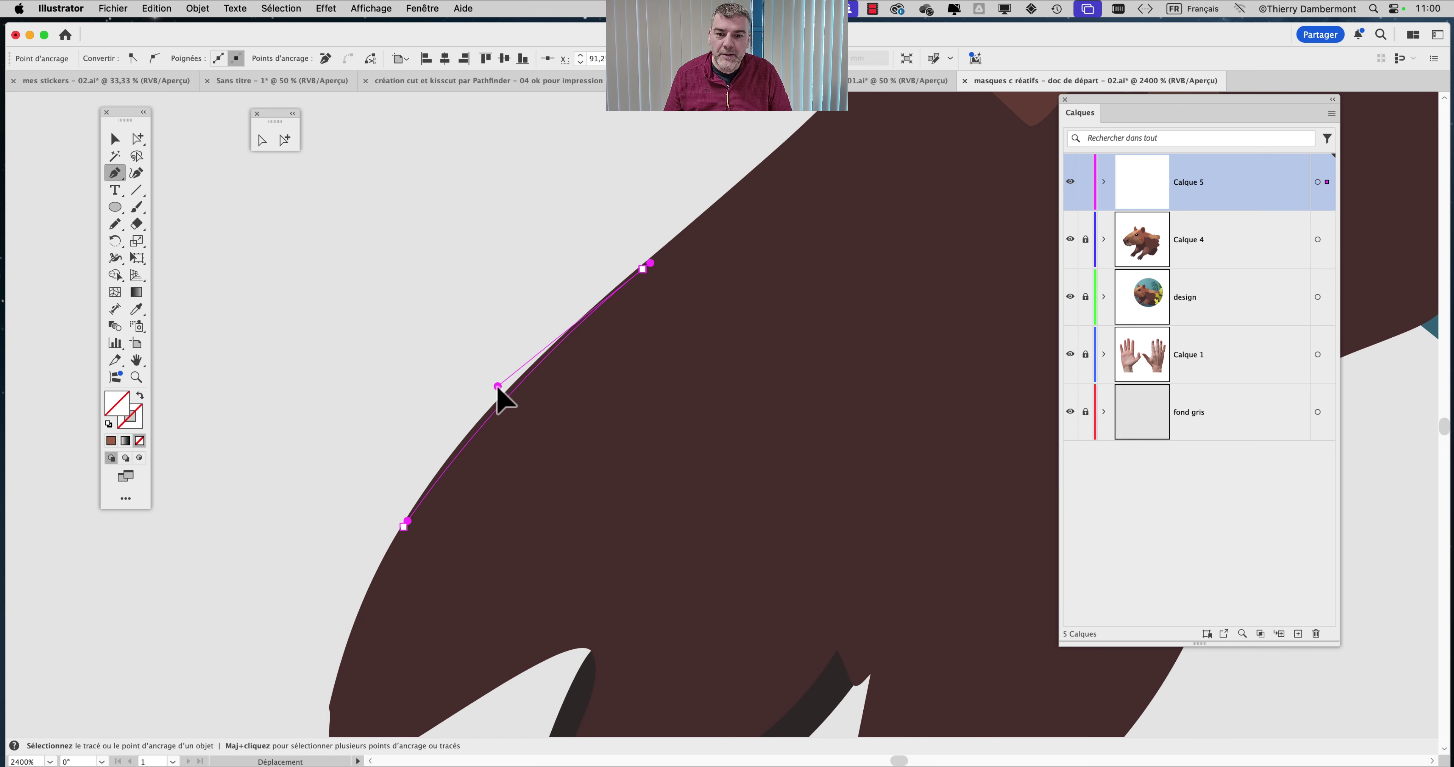
drag(659, 362, 531, 570)
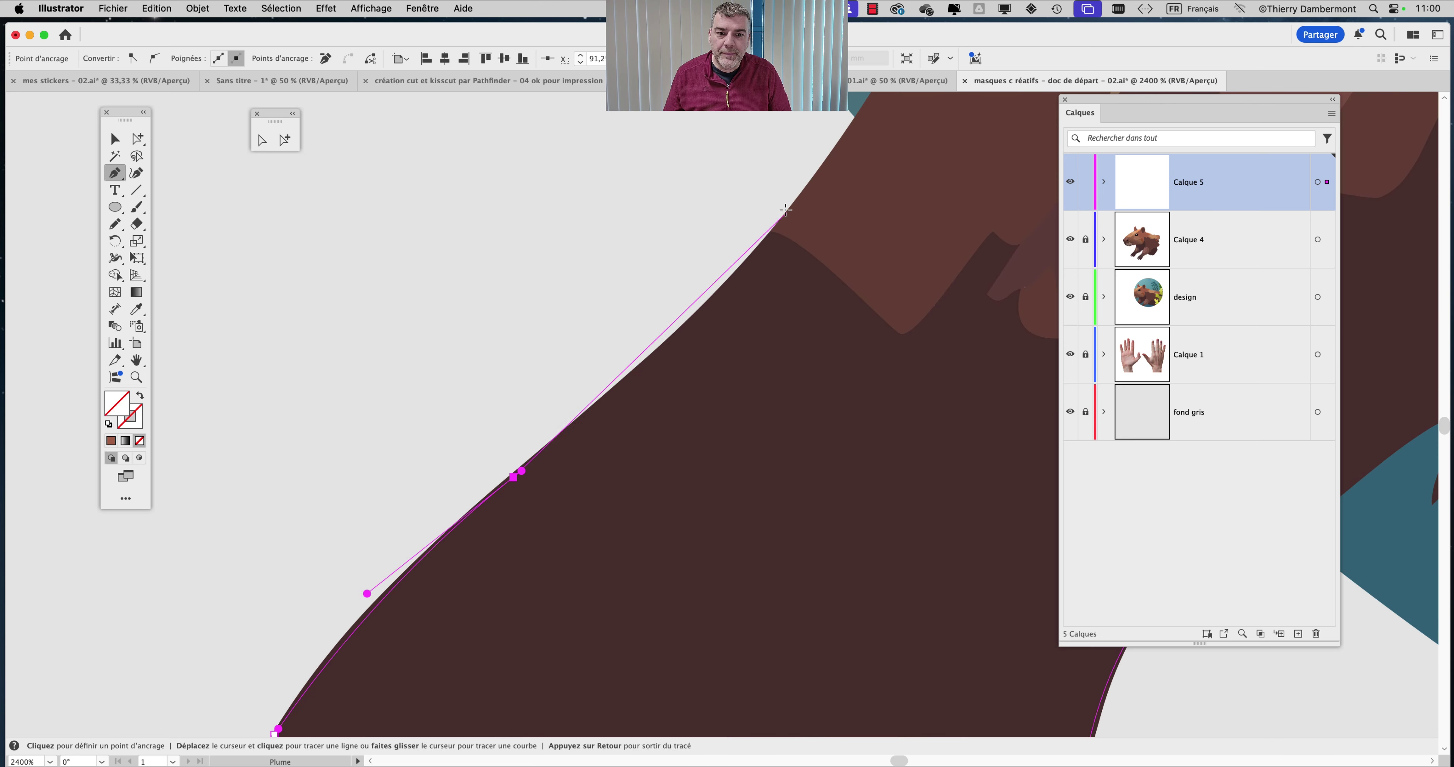
drag(791, 212, 710, 332)
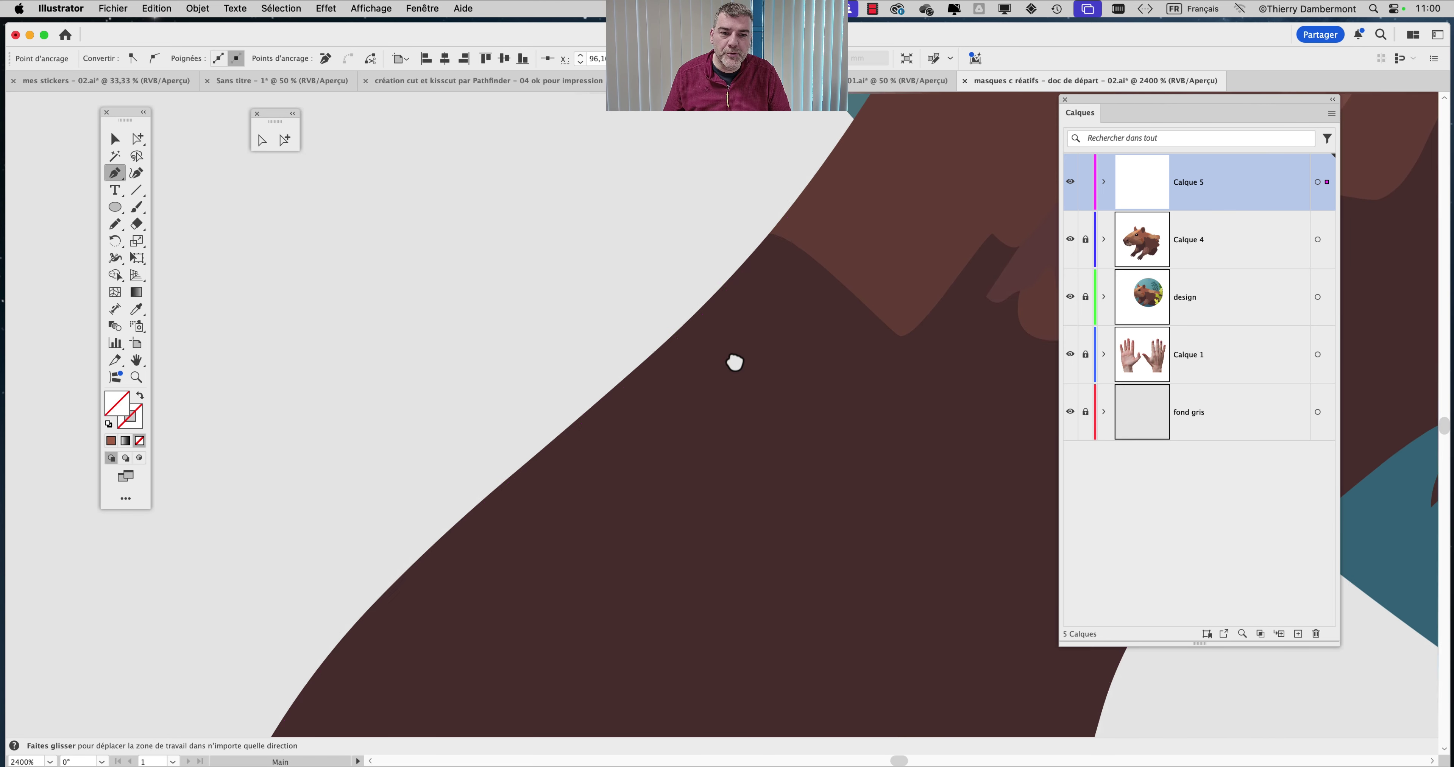
- Extend the leg outline just inside the circle's edge, end the path there and deselect it
scroll(734, 360, up, 5)
scroll(734, 360, right, 2)
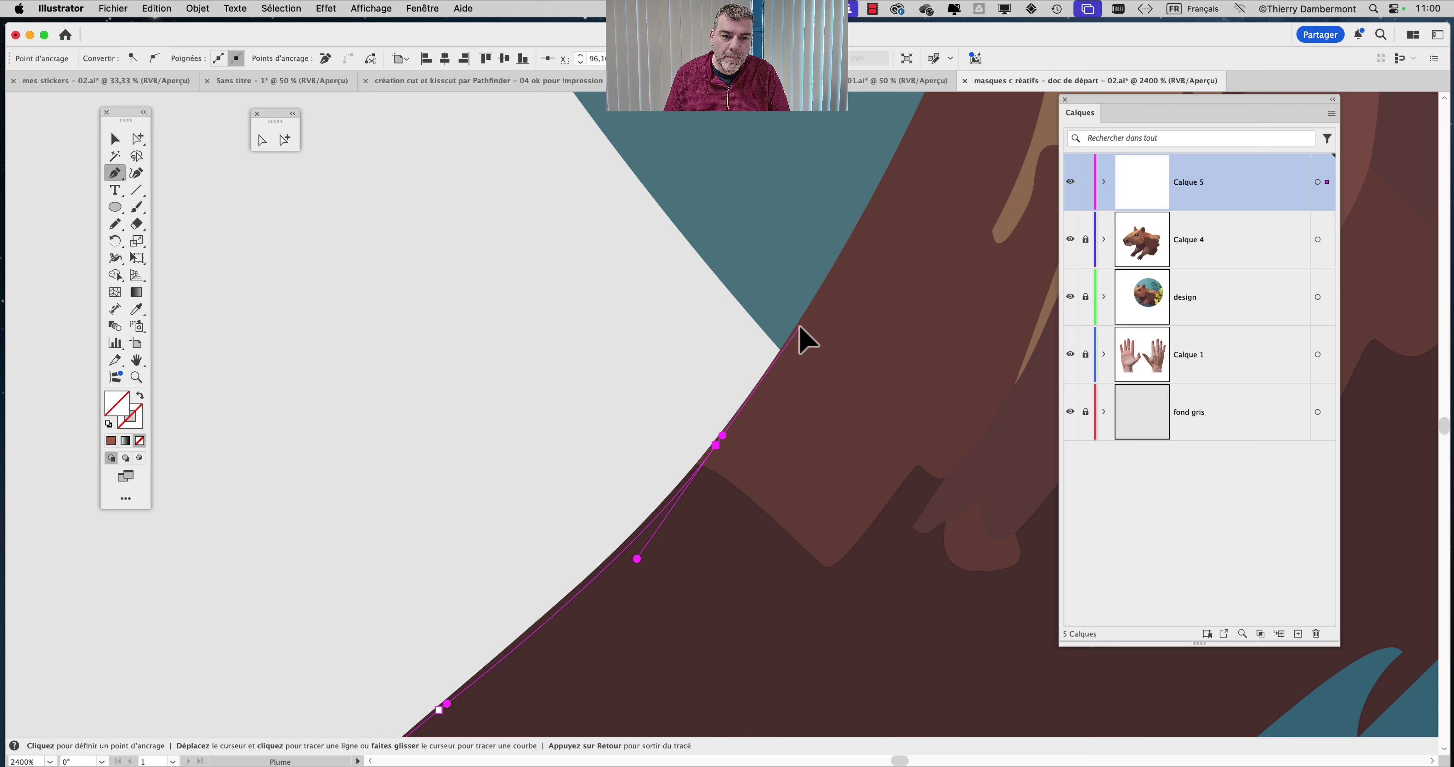
drag(800, 326, 808, 313)
scroll(818, 322, down, 6)
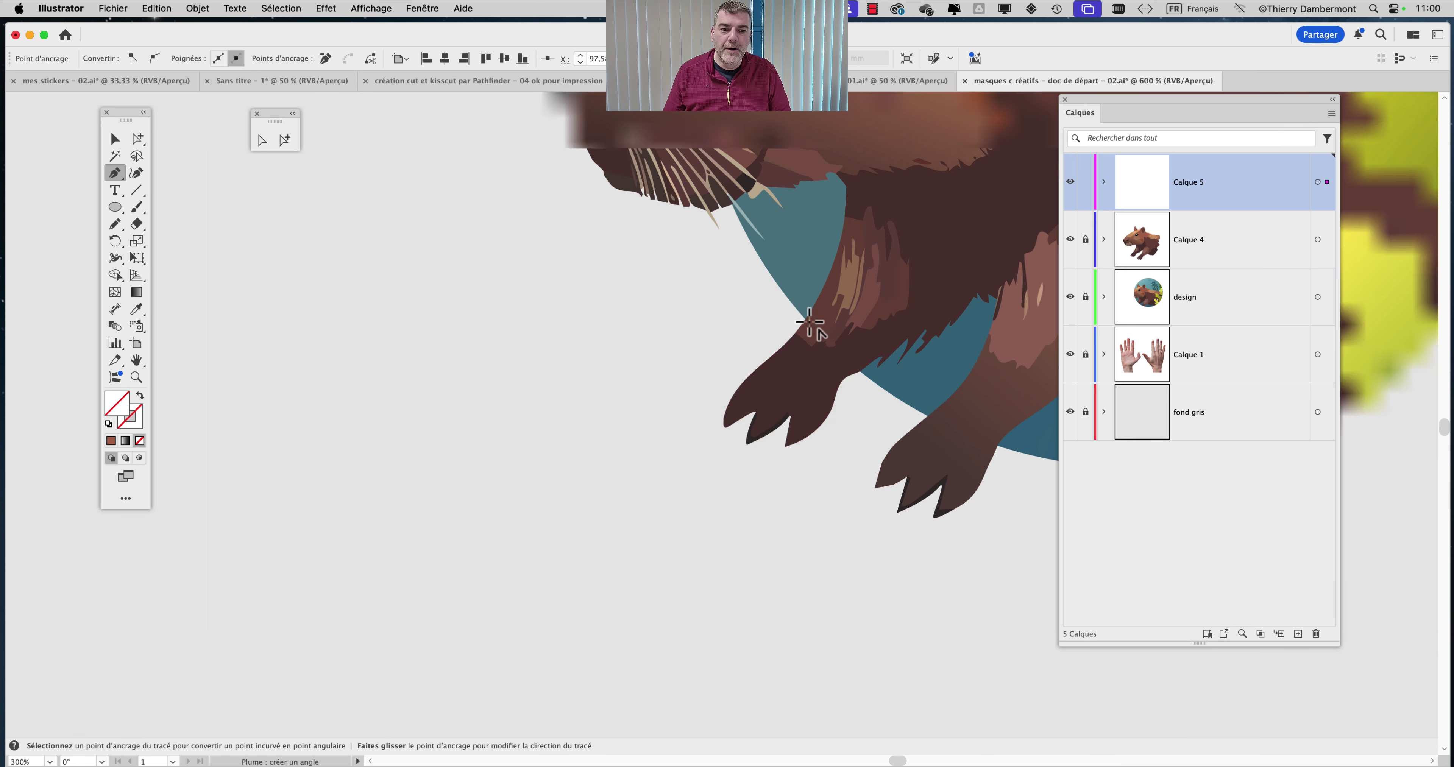
click(114, 139)
click(370, 259)
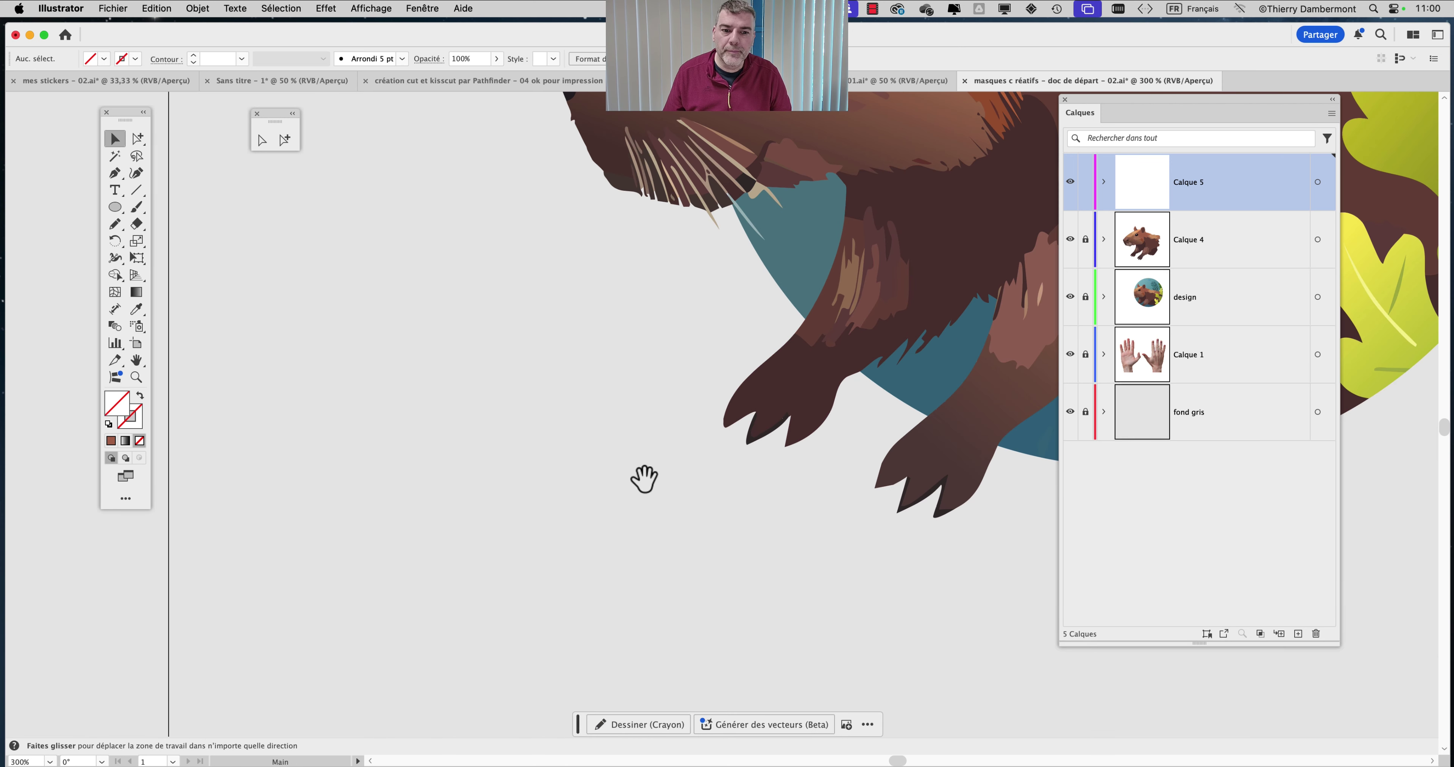
- Save the document as a new Illustrator file named "masques c réatifs – doc de départ – 03.ai" with the default Illustrator 2020 options
drag(642, 480, 566, 440)
click(126, 8)
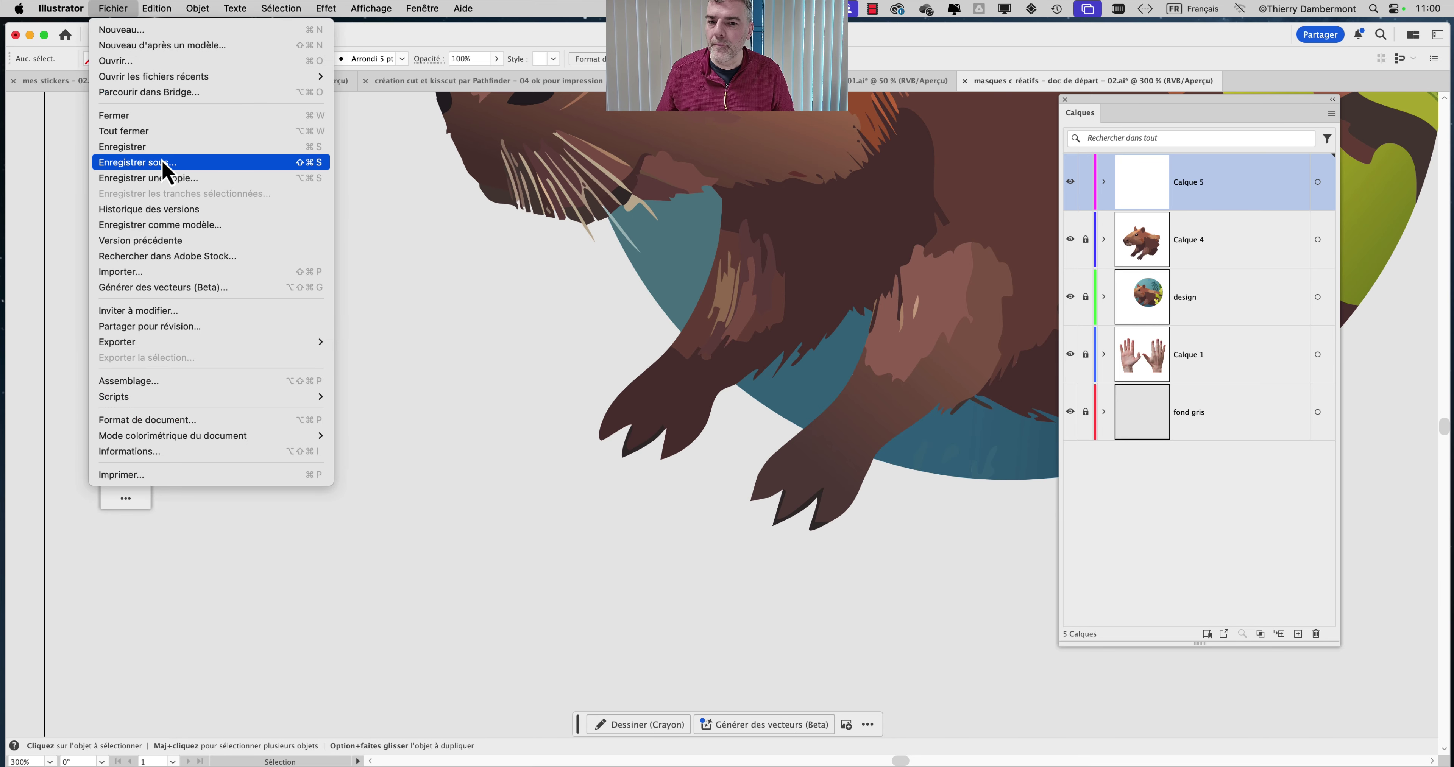
click(221, 265)
click(899, 140)
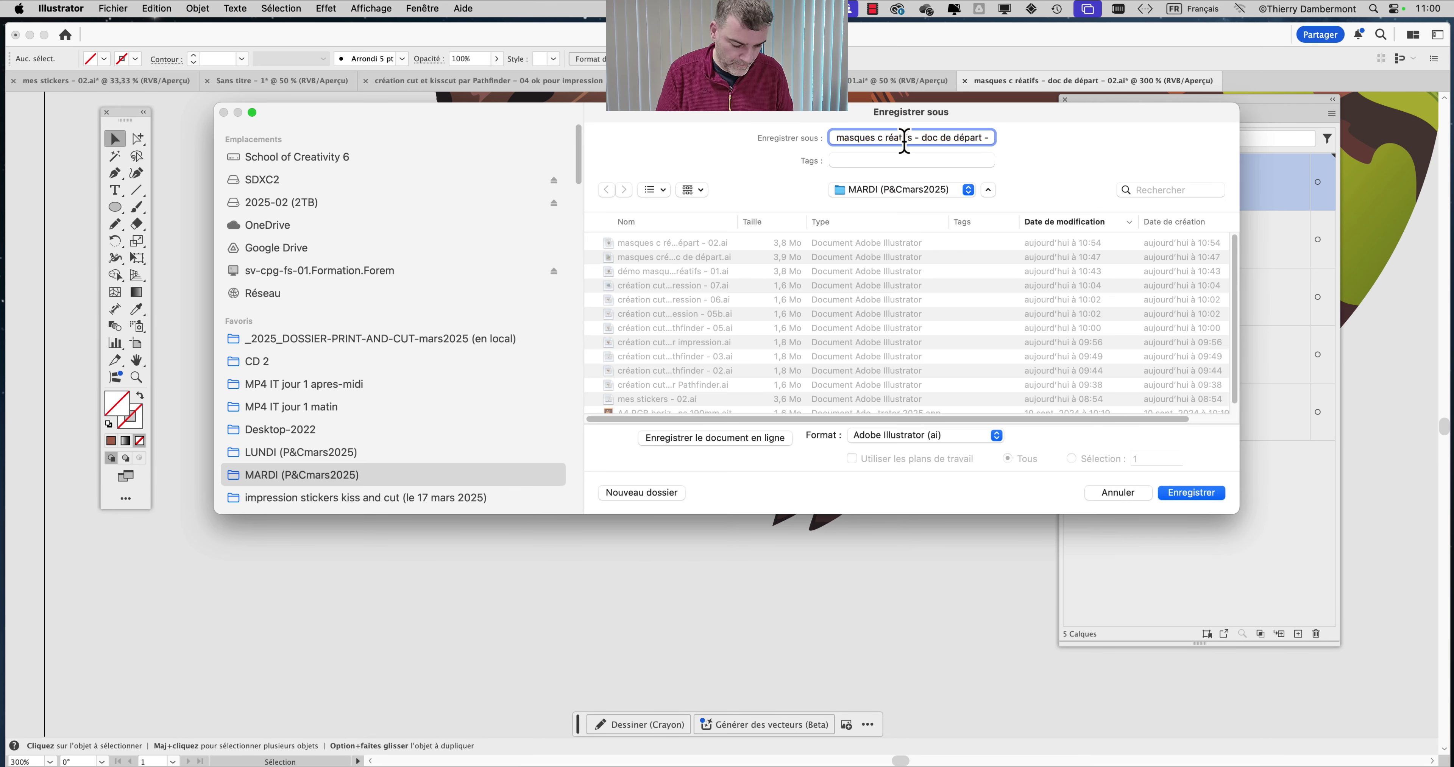
key(Right)
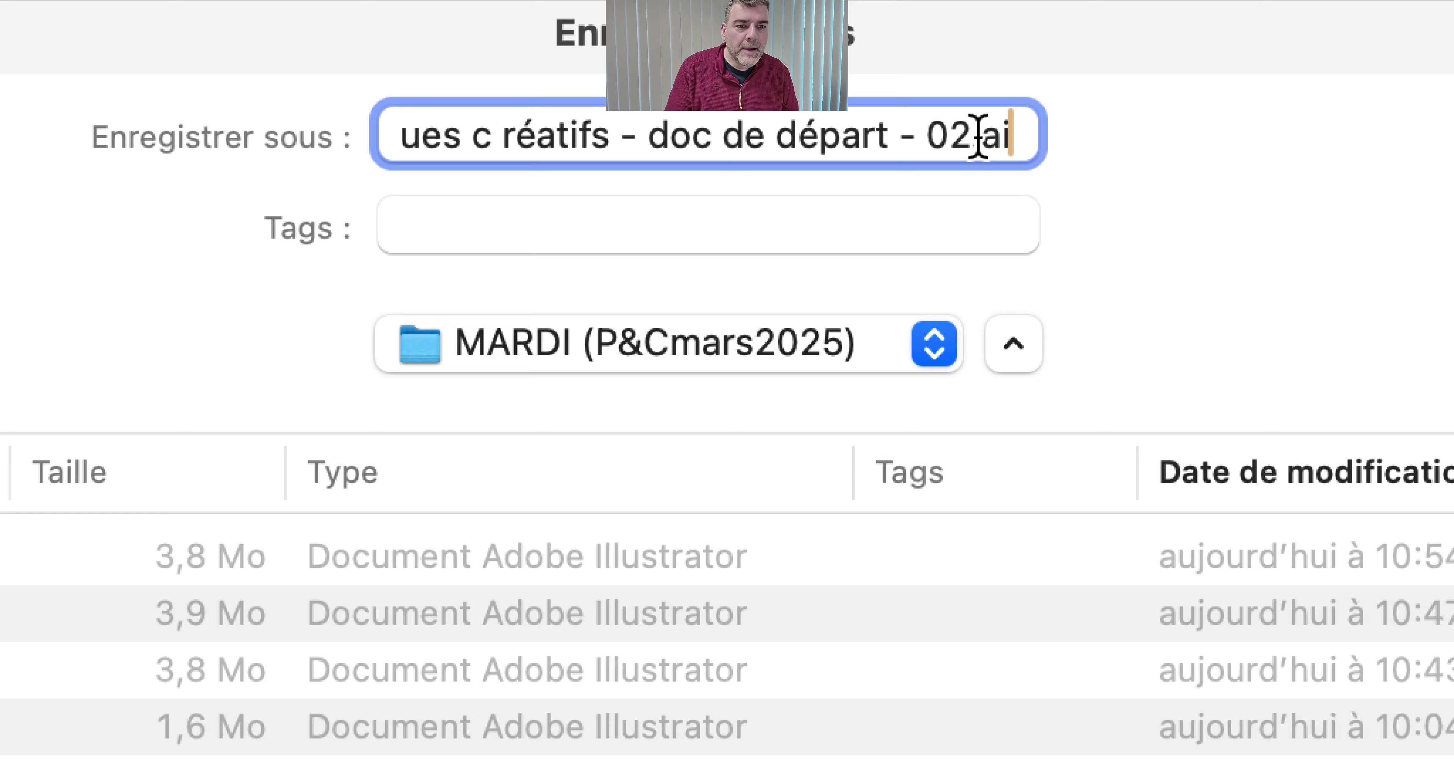
click(944, 138)
click(1009, 141)
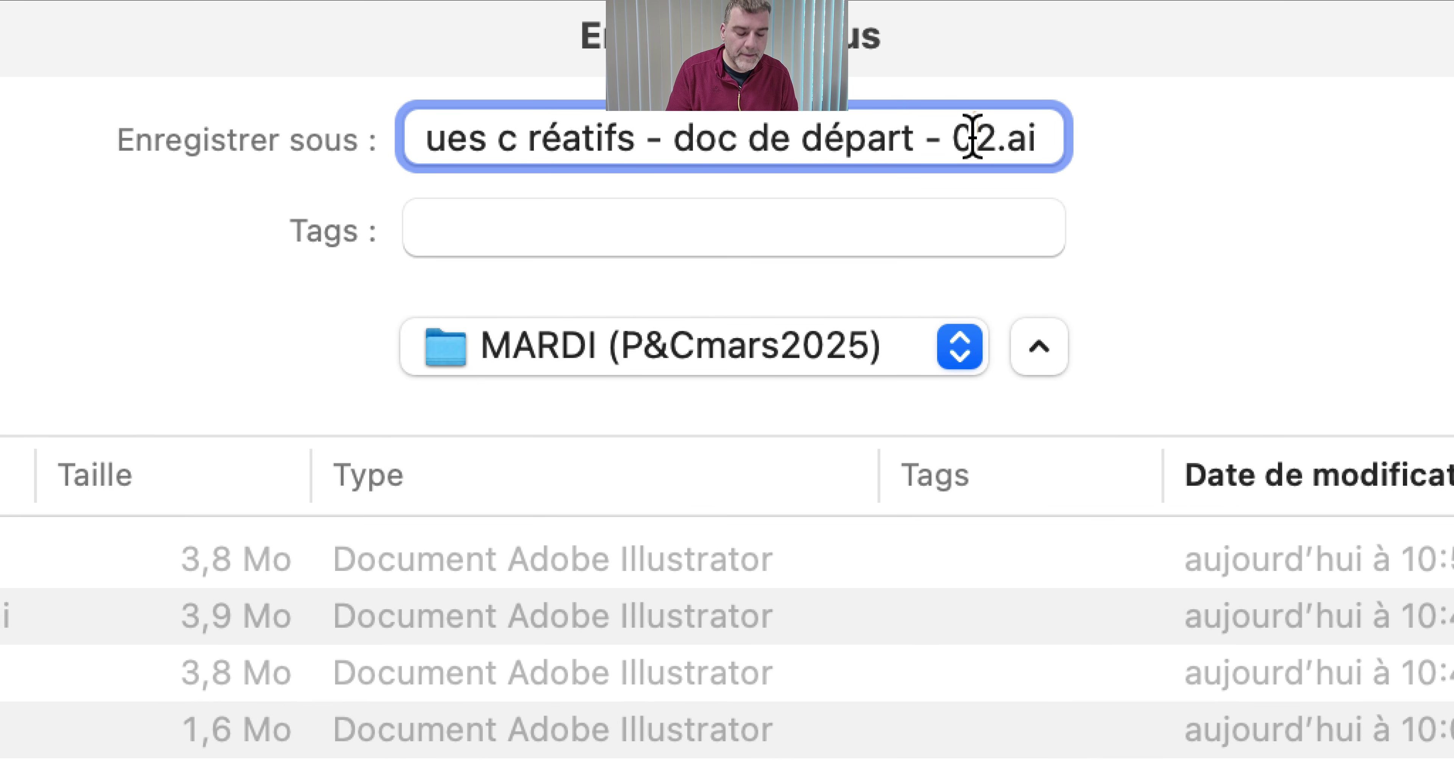
key(Delete)
text(3)
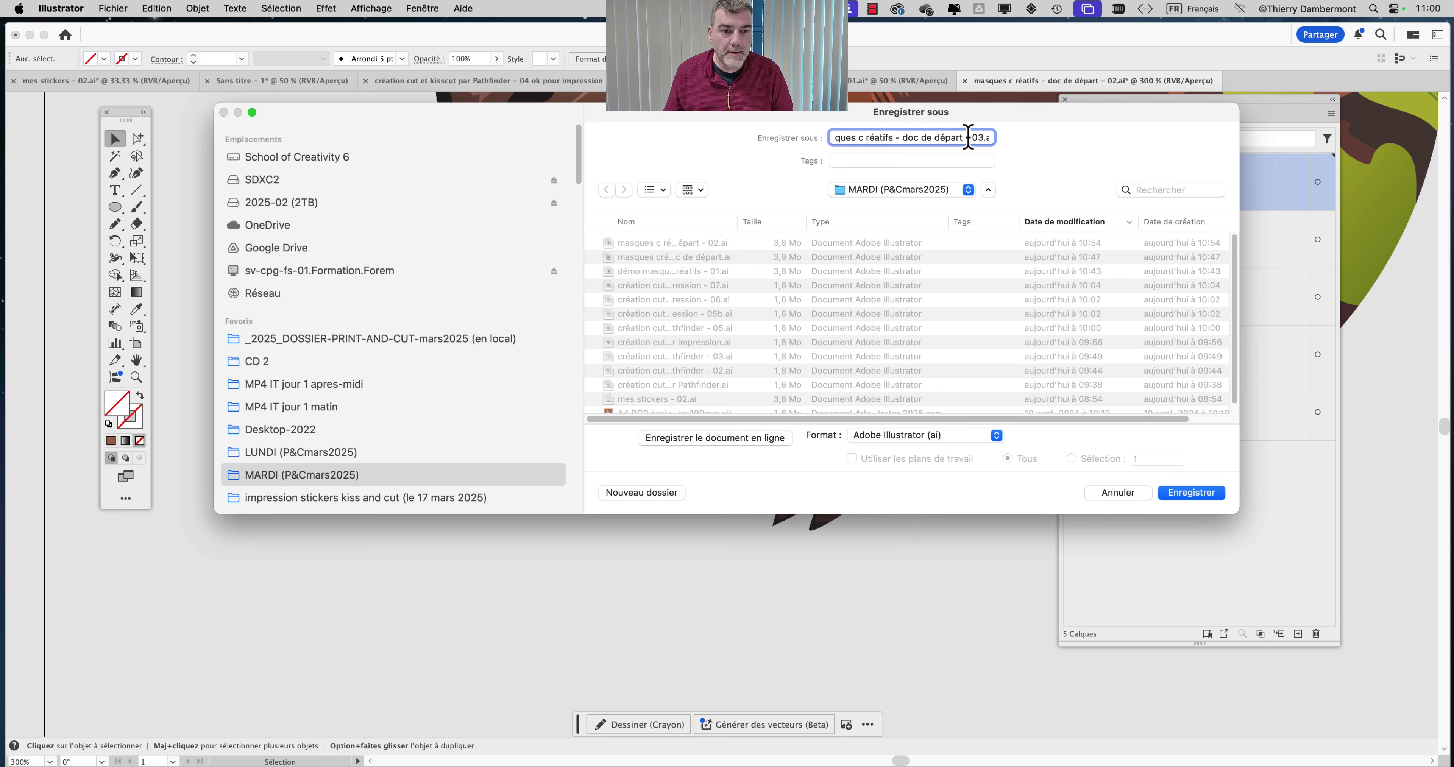
click(1186, 500)
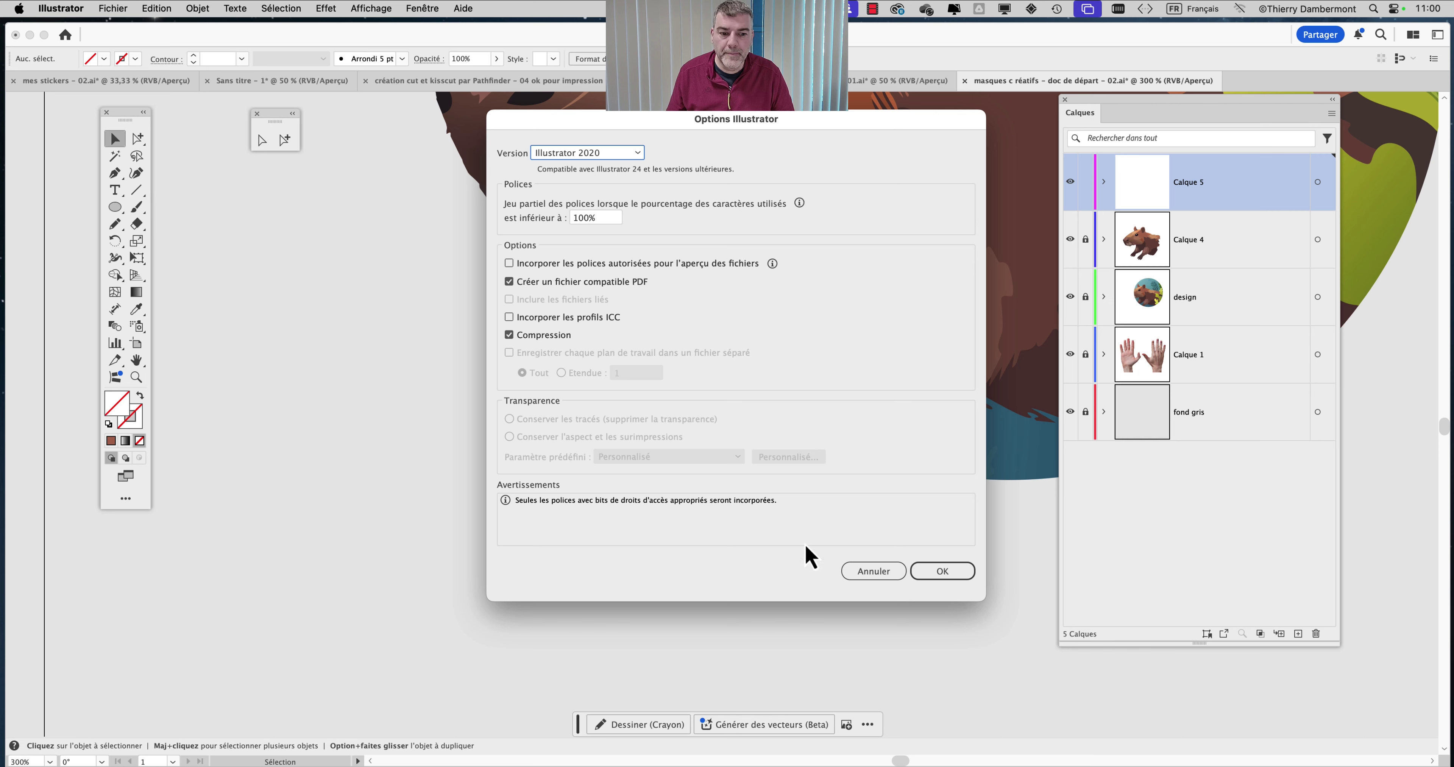
click(932, 571)
- Select both traced paw outlines and examine them against the whole circular design
drag(497, 254, 594, 604)
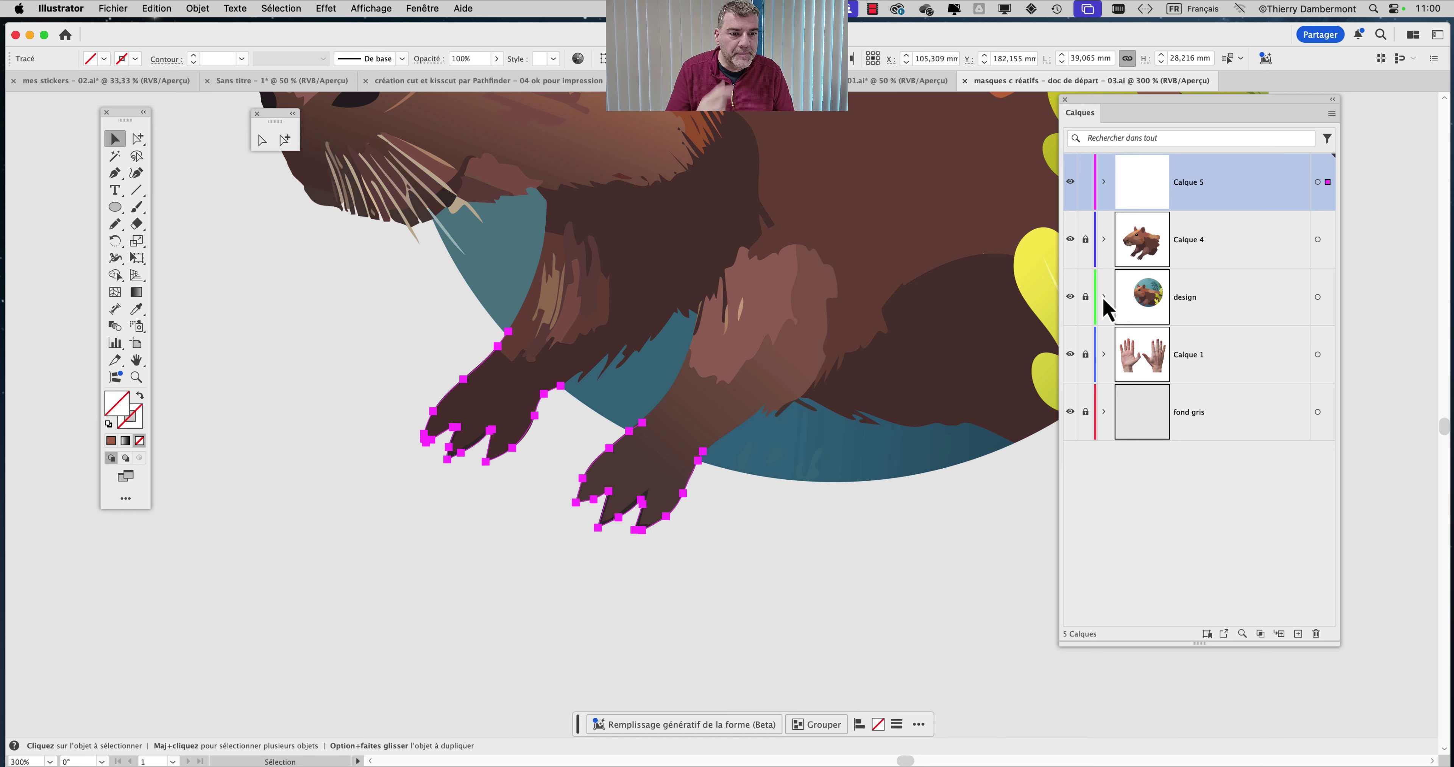
scroll(1047, 361, down, 5)
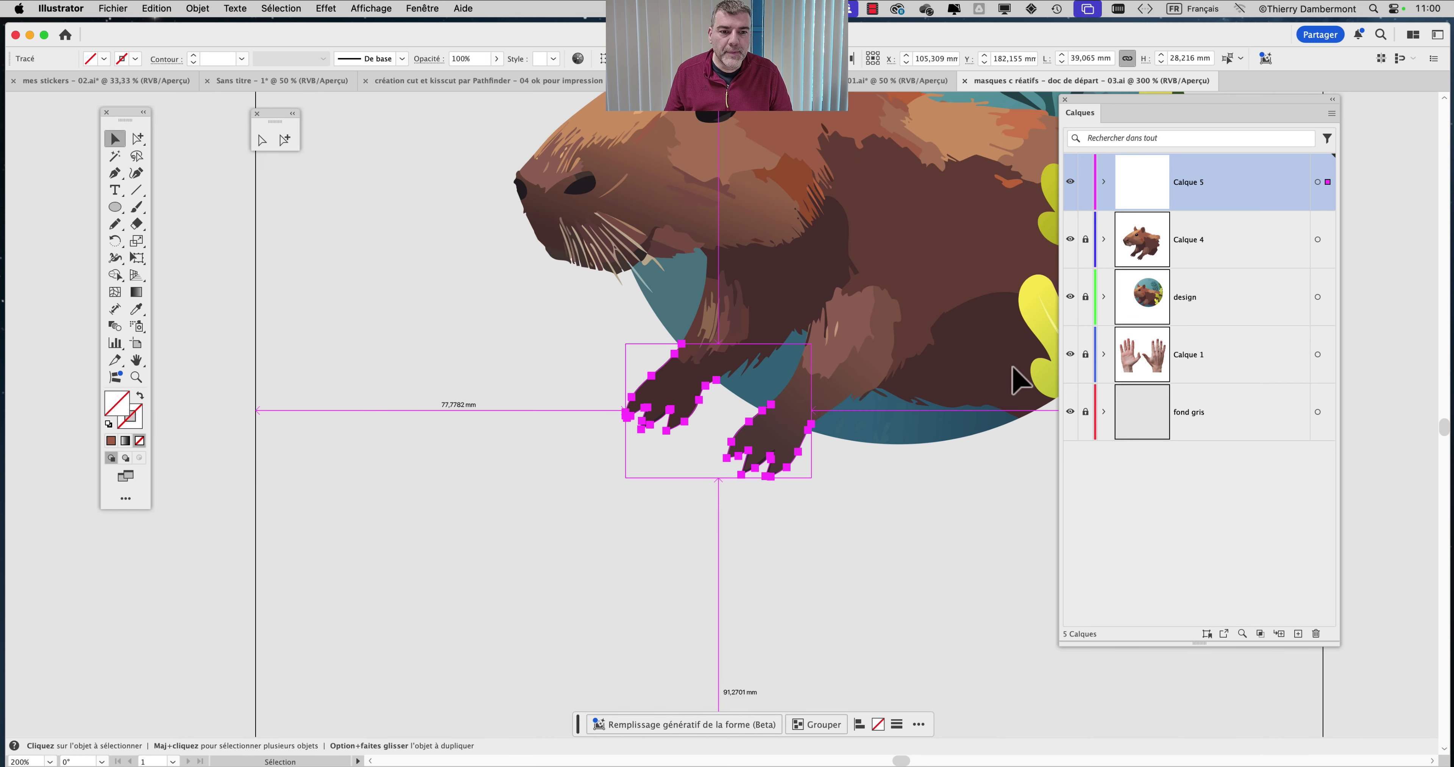
scroll(1016, 380, up, 5)
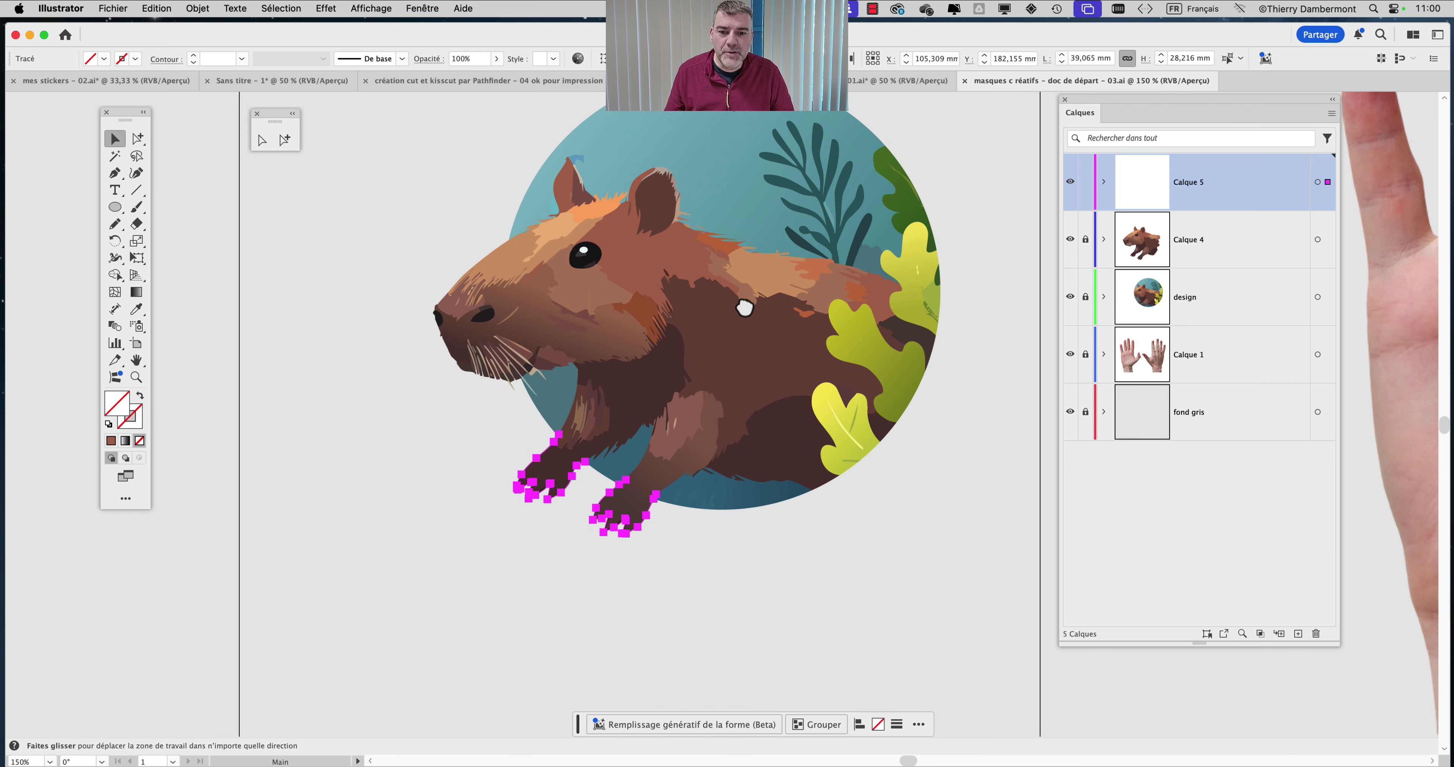
drag(743, 307, 698, 350)
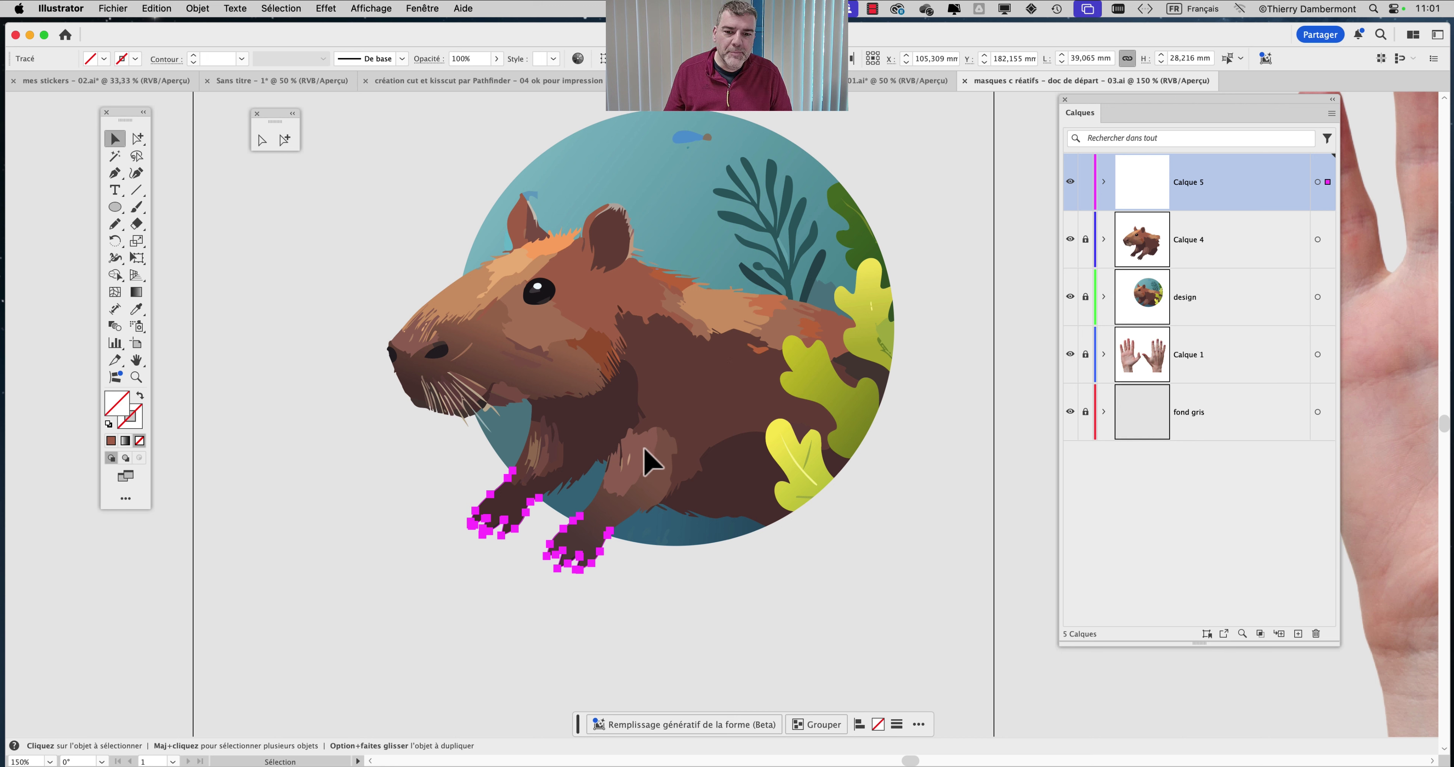
- Unlock and expand the design layer, then copy the ellipse that clips its artwork
click(1104, 297)
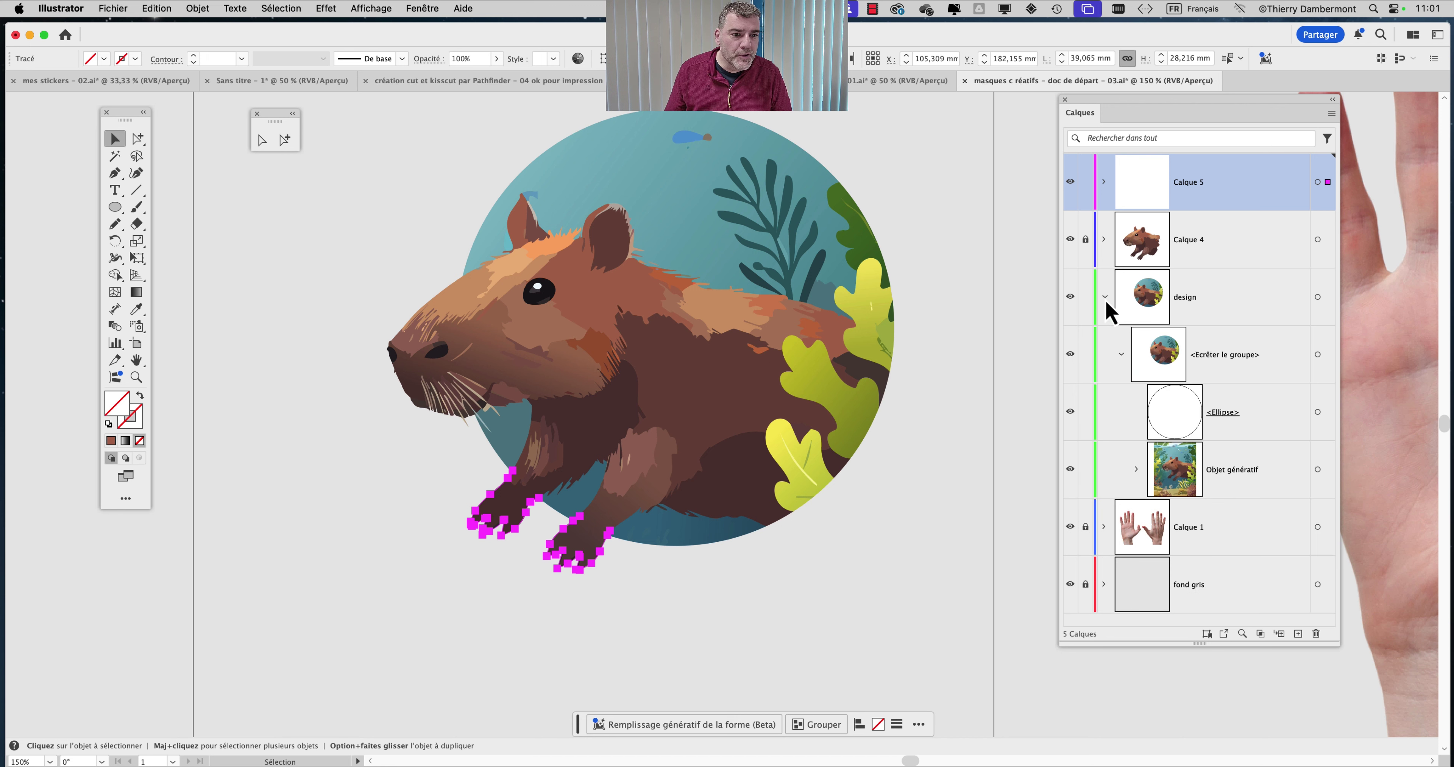
click(1318, 413)
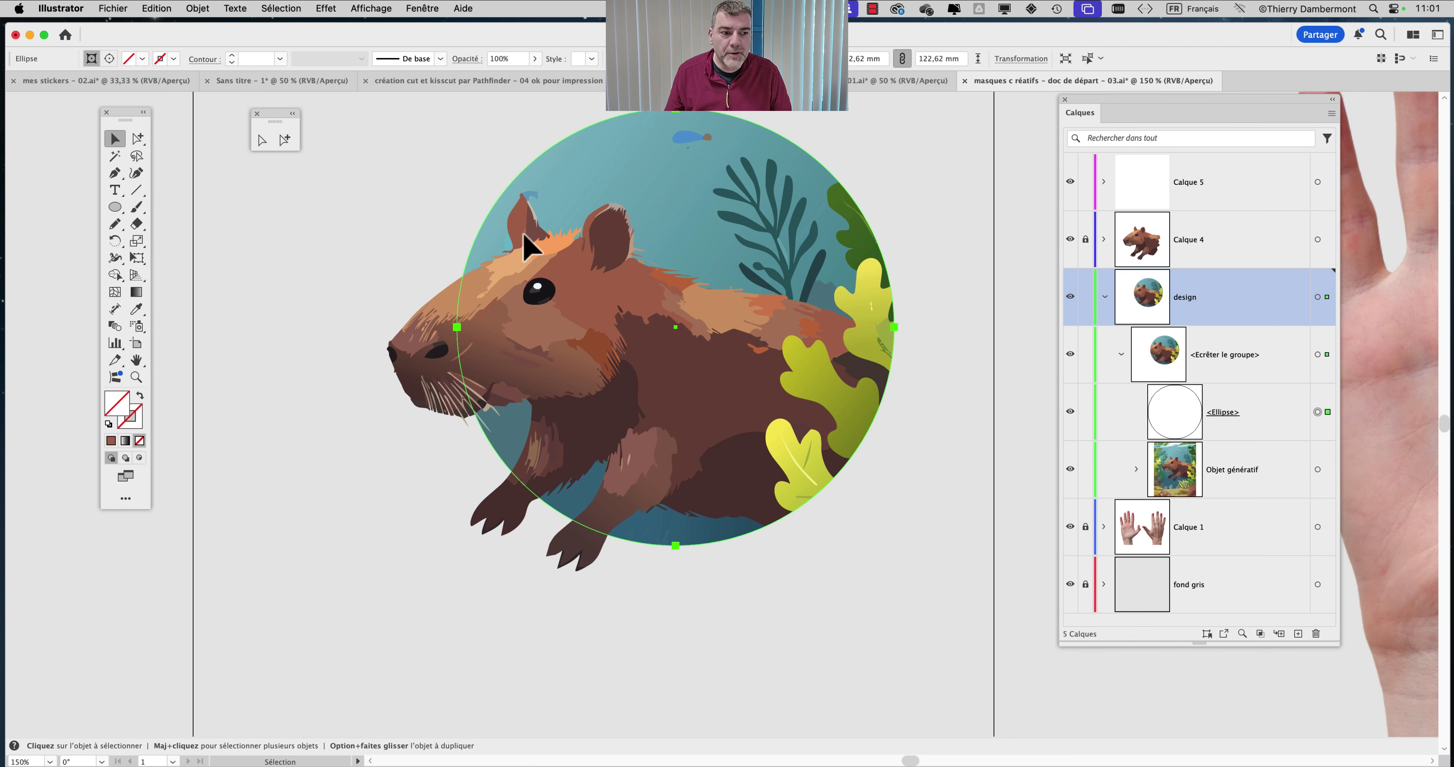
click(146, 9)
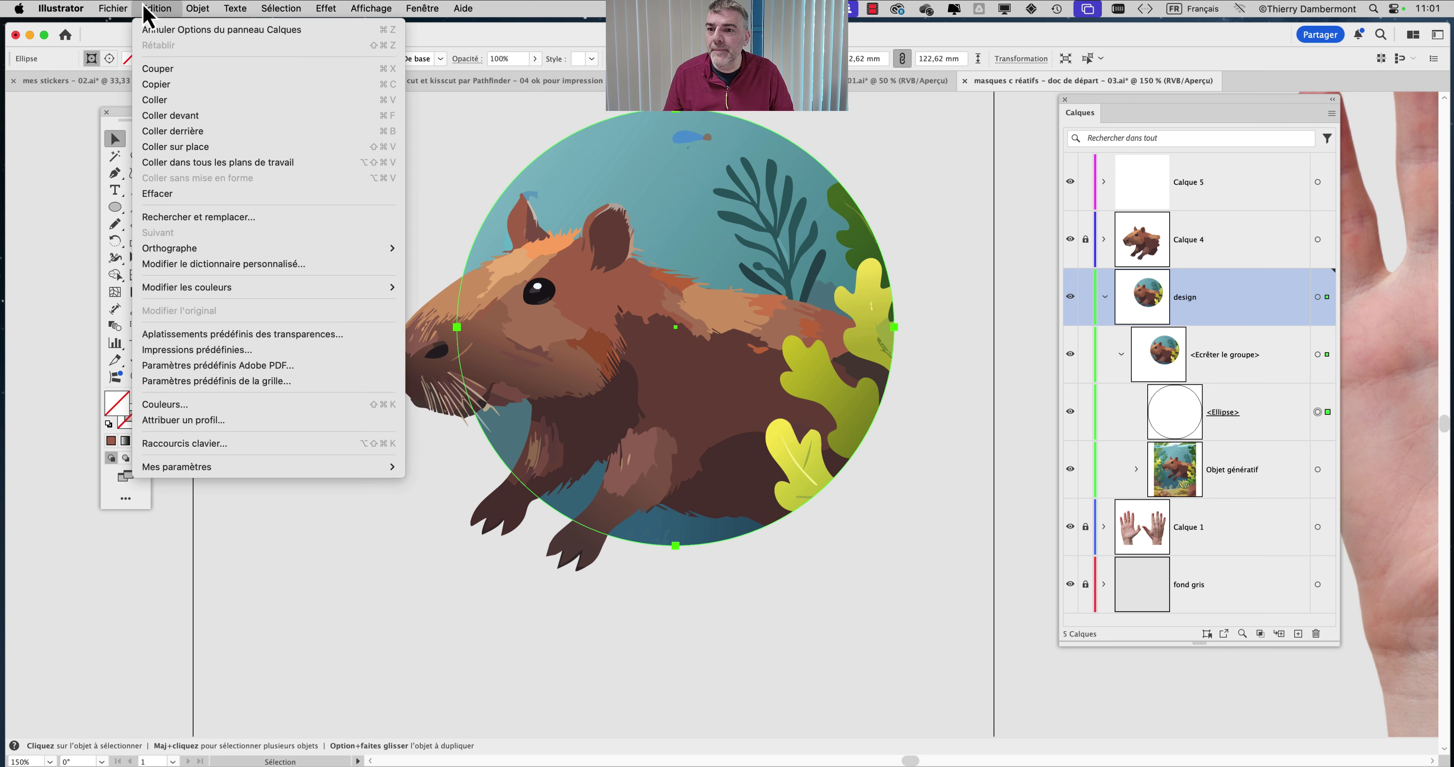
click(187, 84)
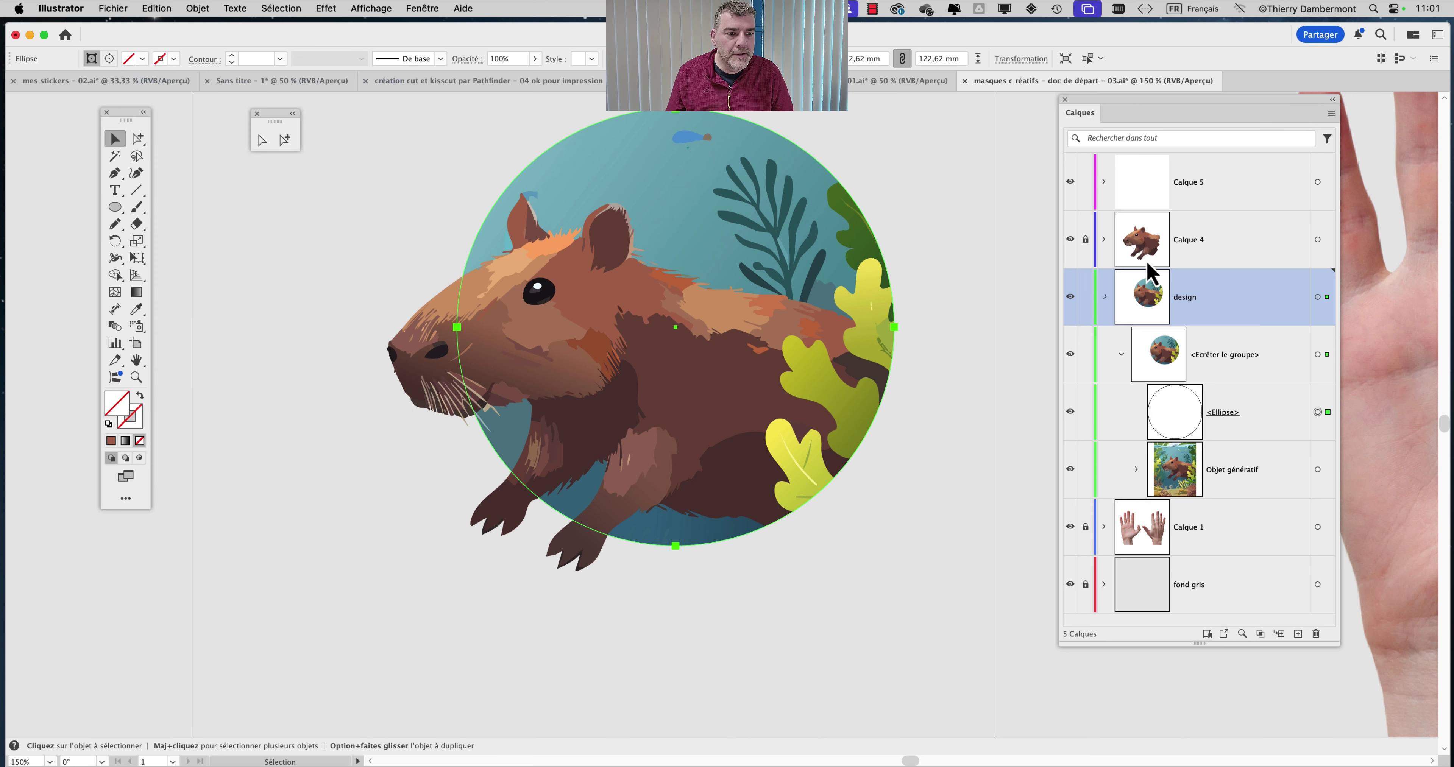
- Lock the design layer and paste the copied ellipse in place on Calque 5
click(1085, 297)
click(1231, 189)
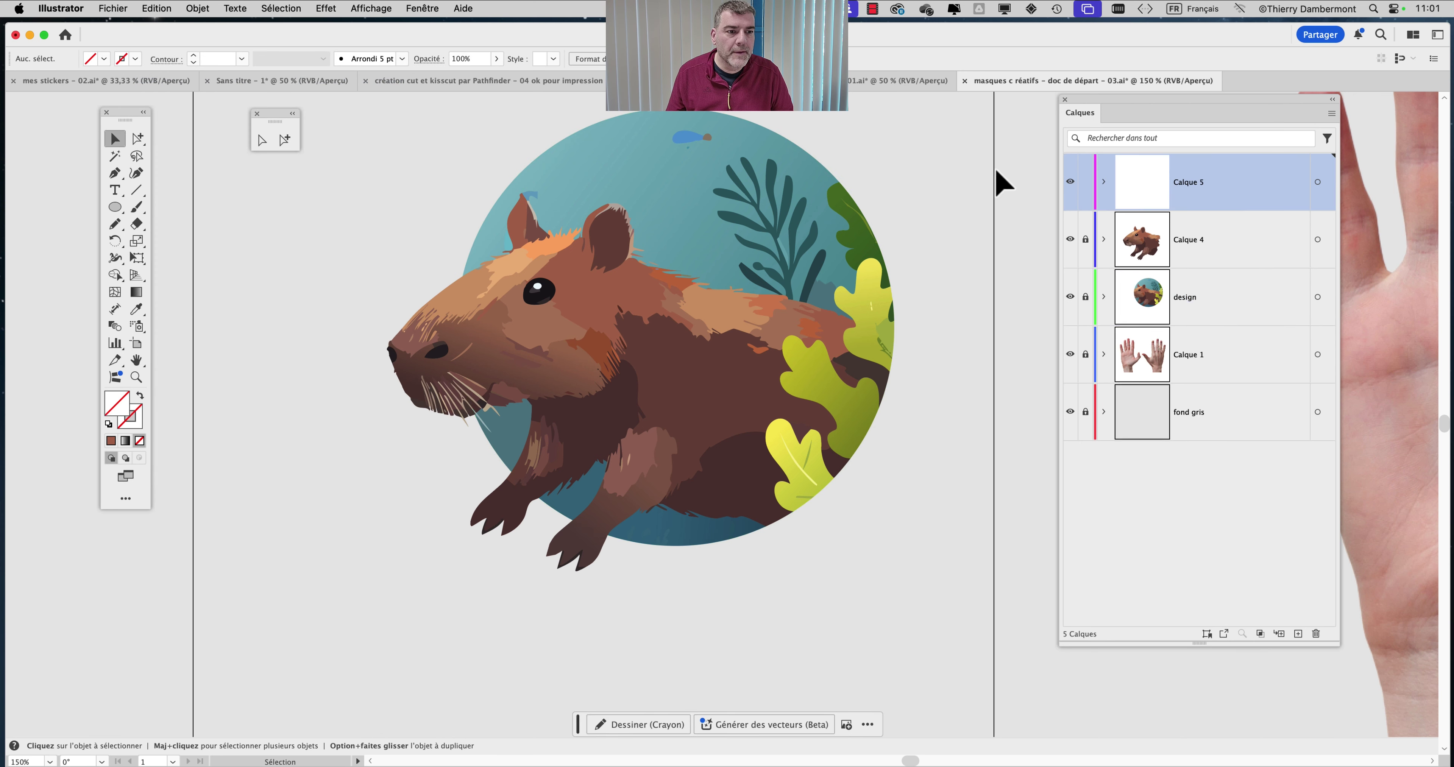
click(163, 9)
click(208, 150)
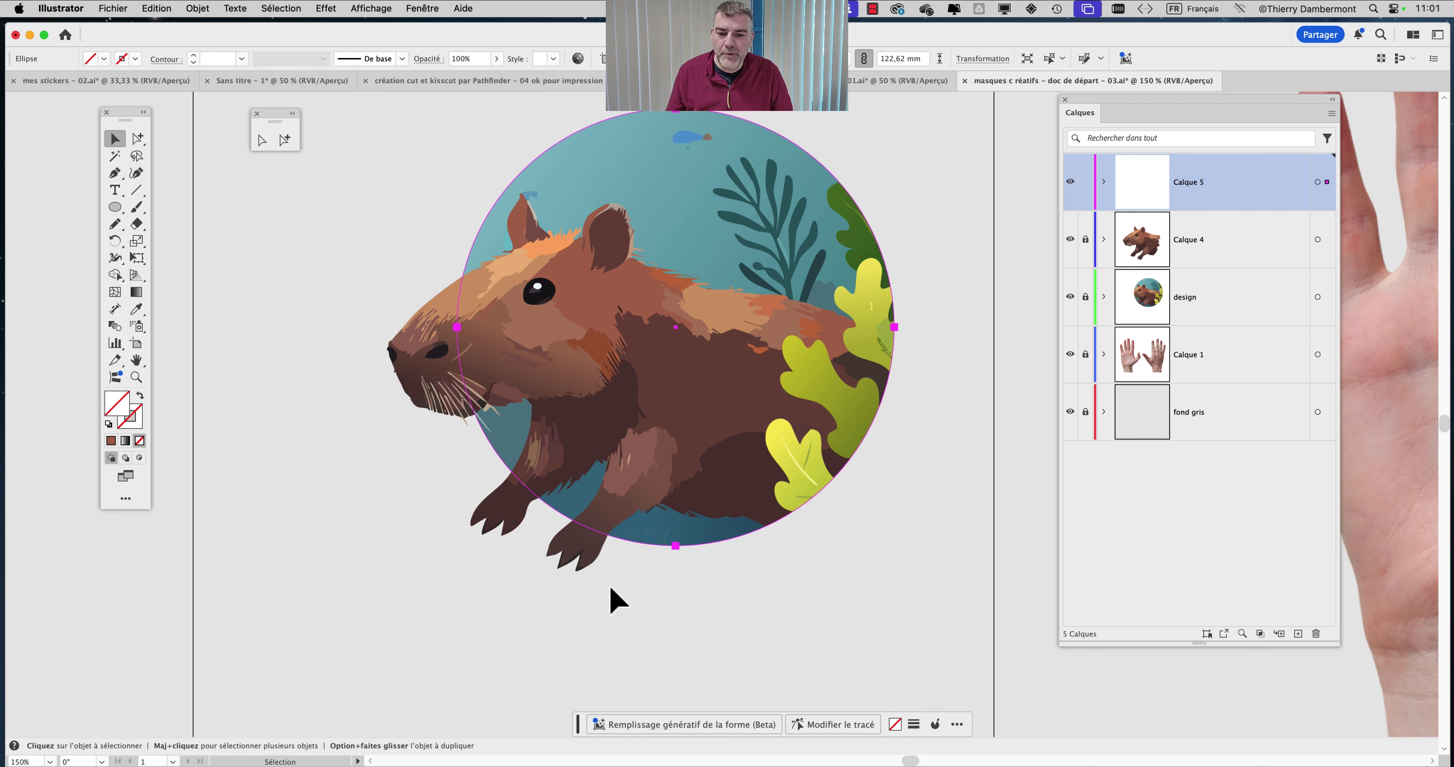
- Select the pasted ellipse with both paw outlines and unite them into one shape with Pathfinder
scroll(613, 590, up, 2)
drag(627, 581, 390, 389)
click(422, 8)
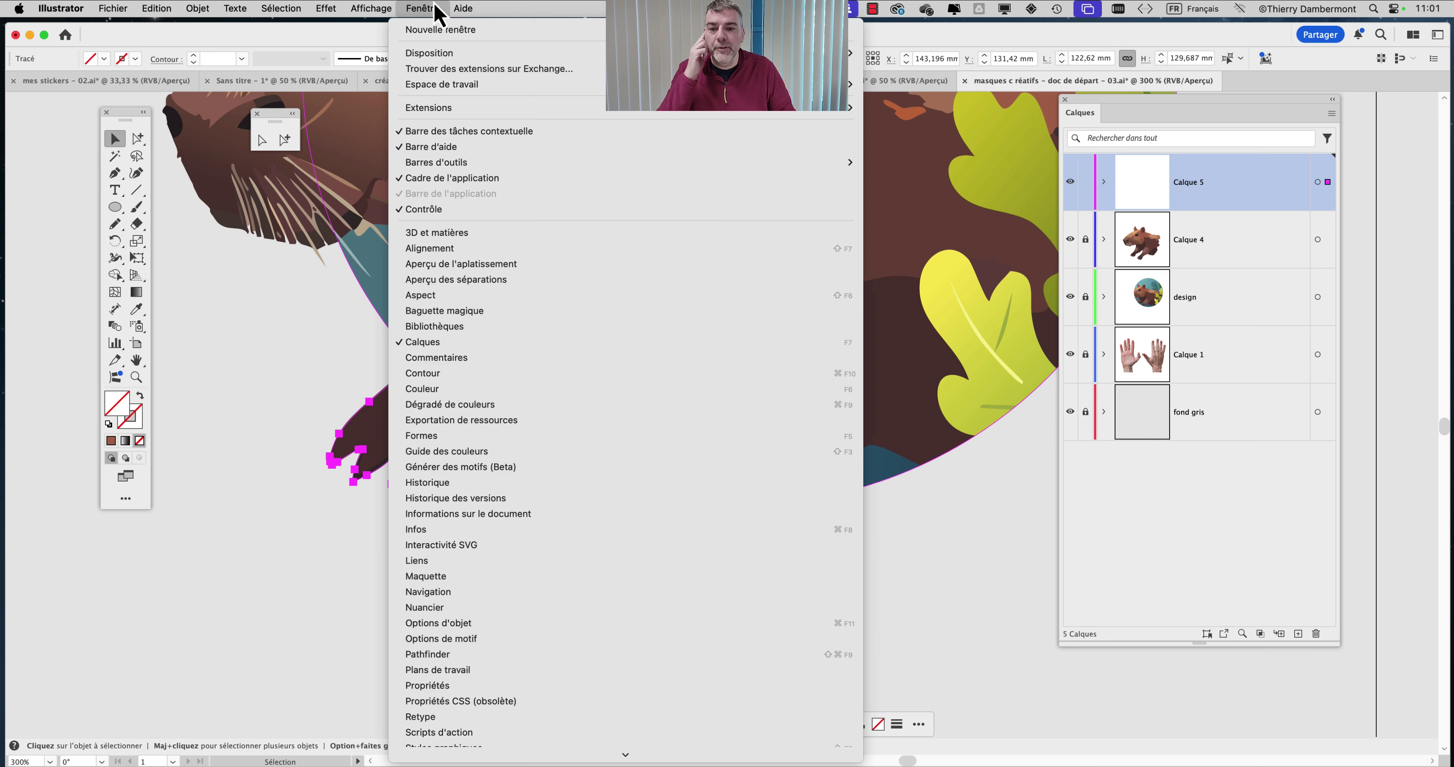
click(492, 655)
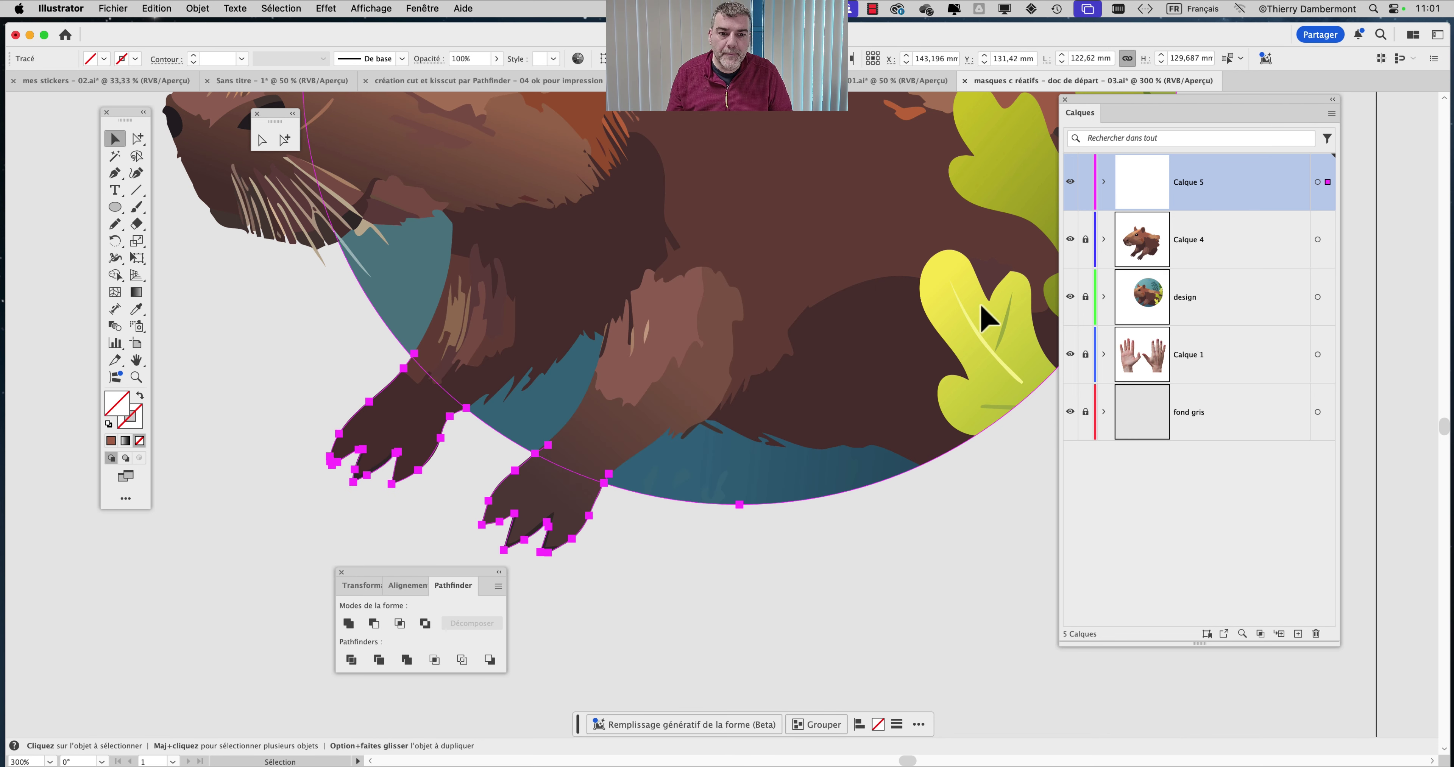
drag(369, 591, 759, 479)
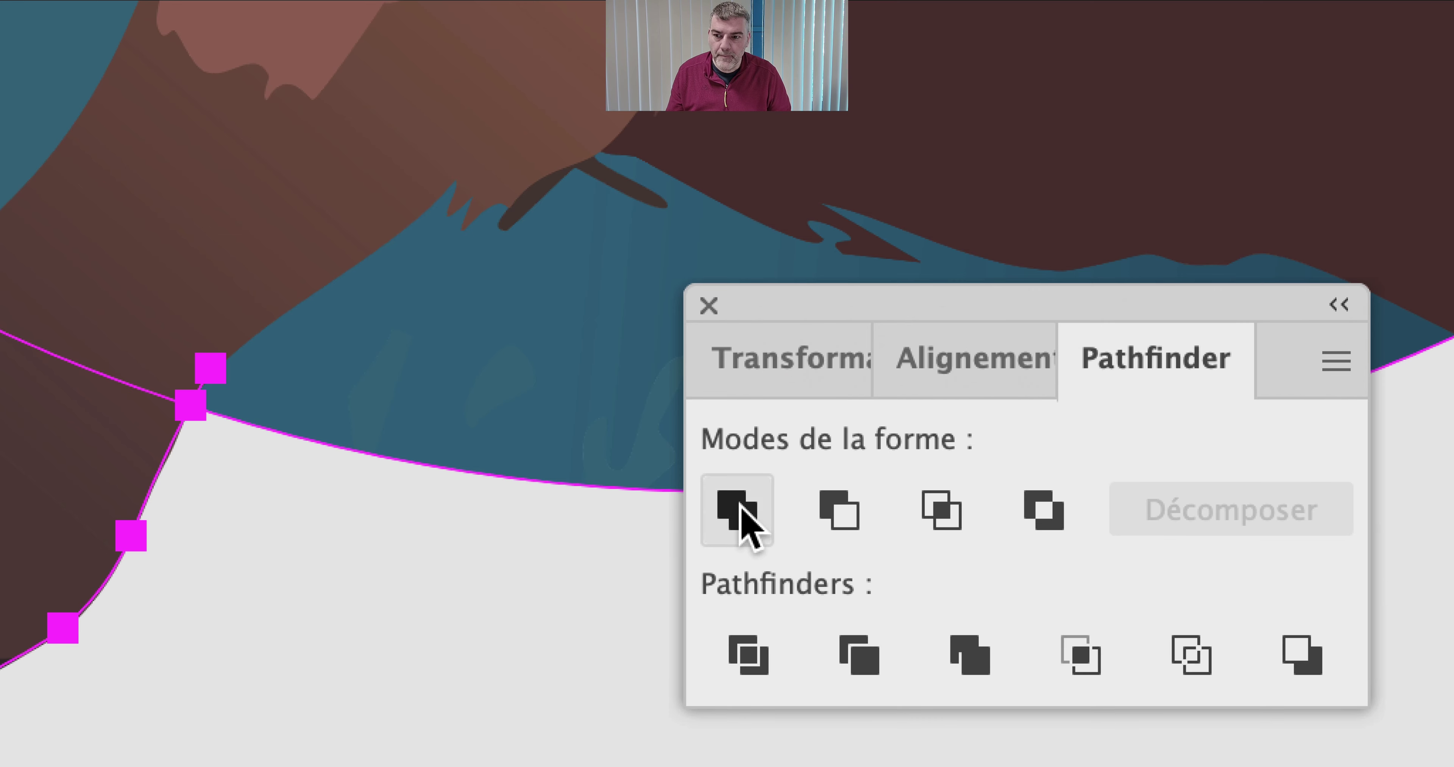
click(741, 508)
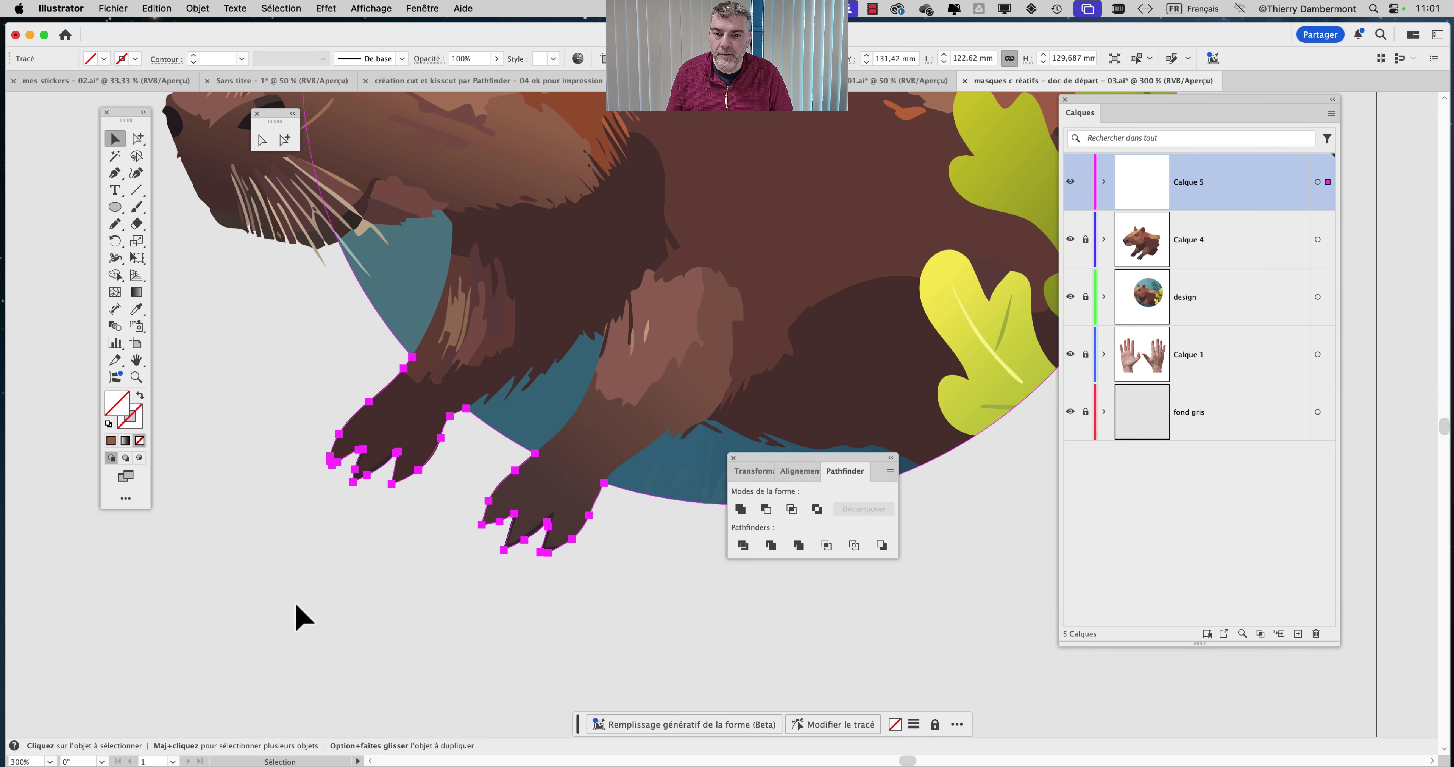
click(396, 545)
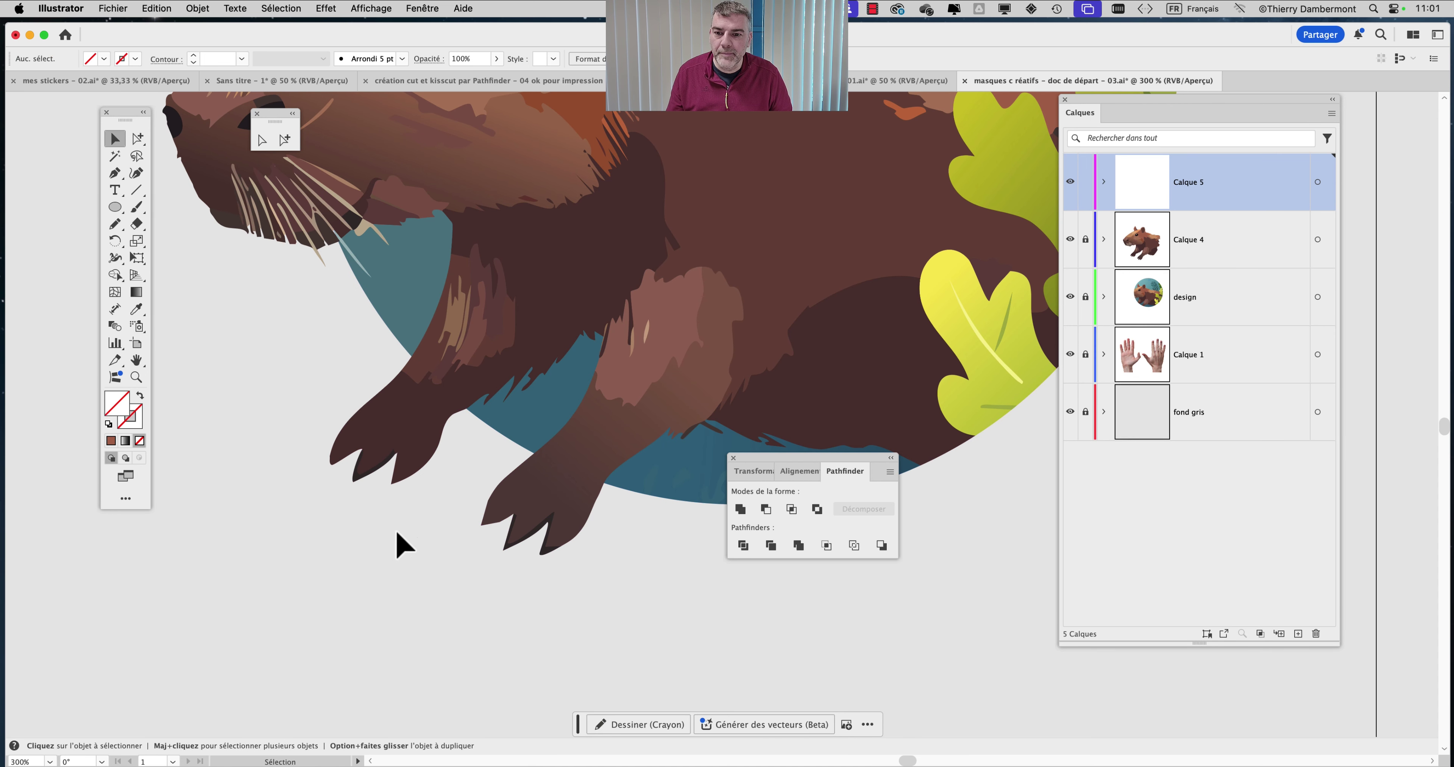
- Check the united circle-and-paws outline and lock its path inside Calque 5
scroll(430, 480, up, 3)
scroll(429, 479, left, 3)
click(489, 395)
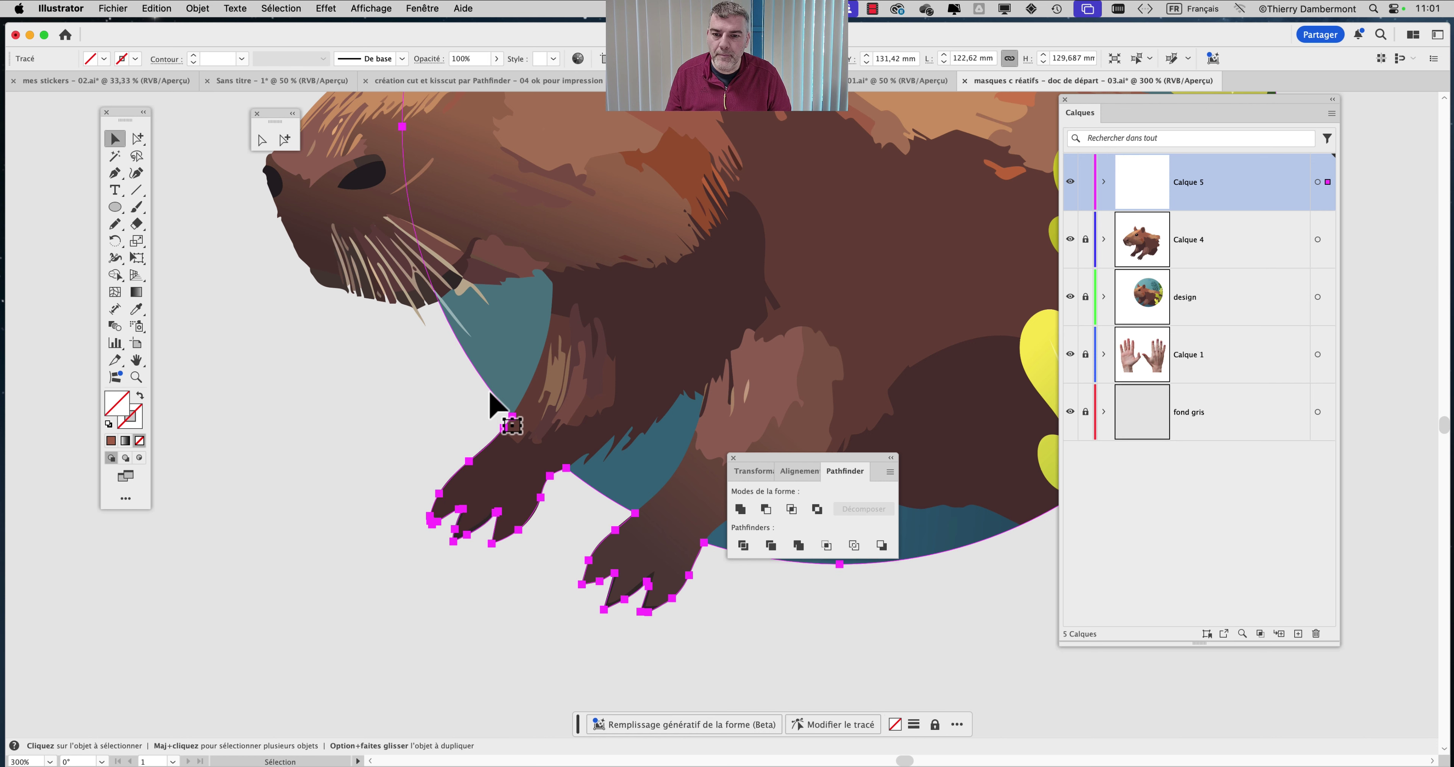
scroll(429, 405, down, 2)
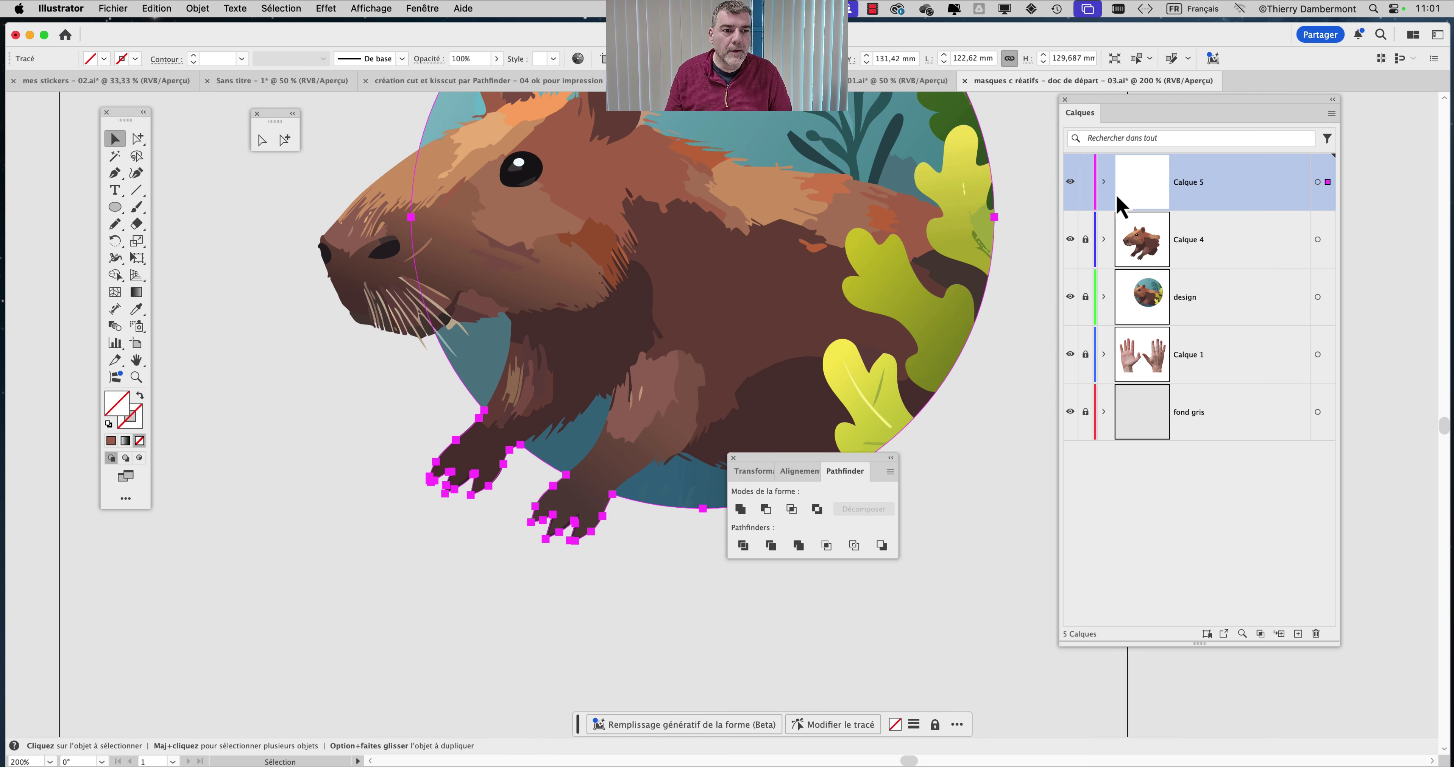
click(1103, 182)
click(1086, 242)
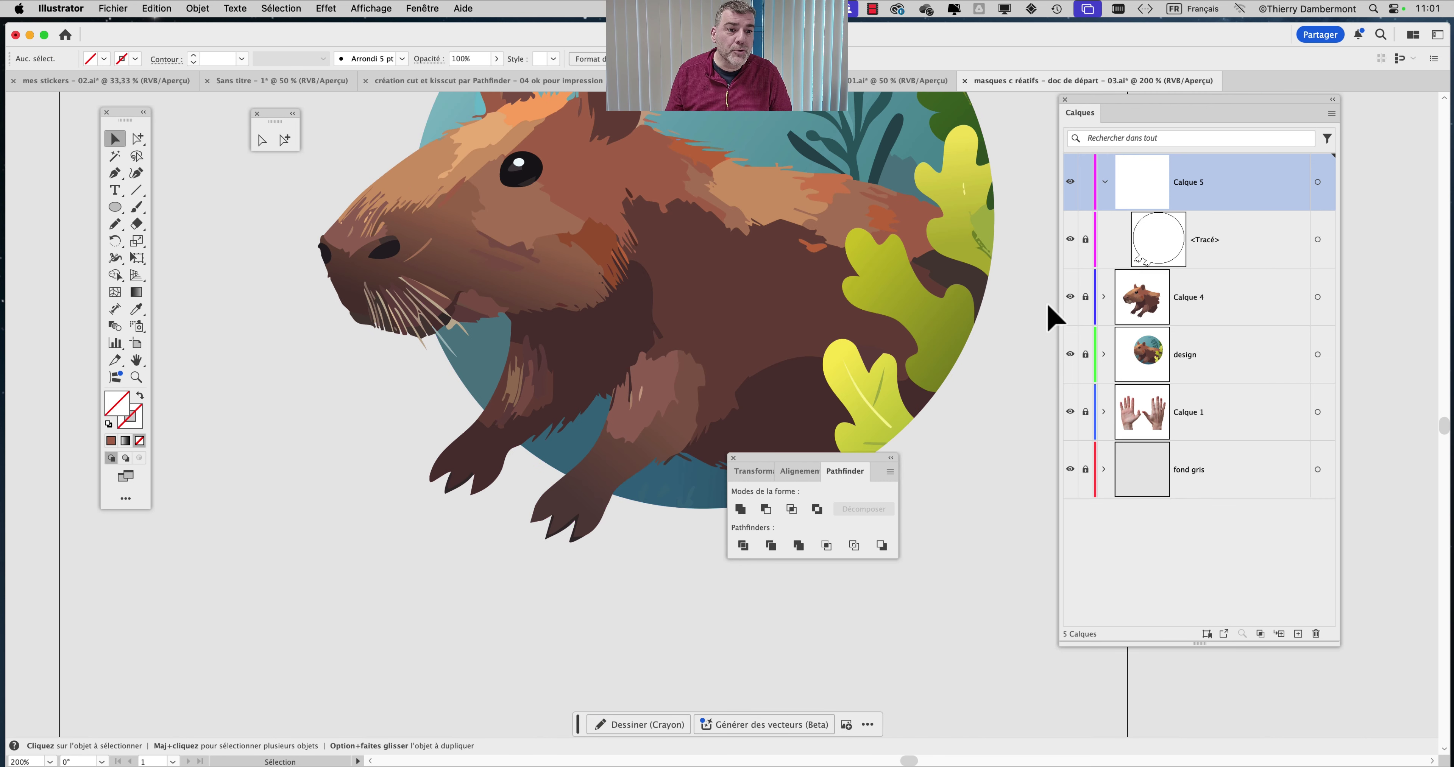
scroll(439, 276, up, 2)
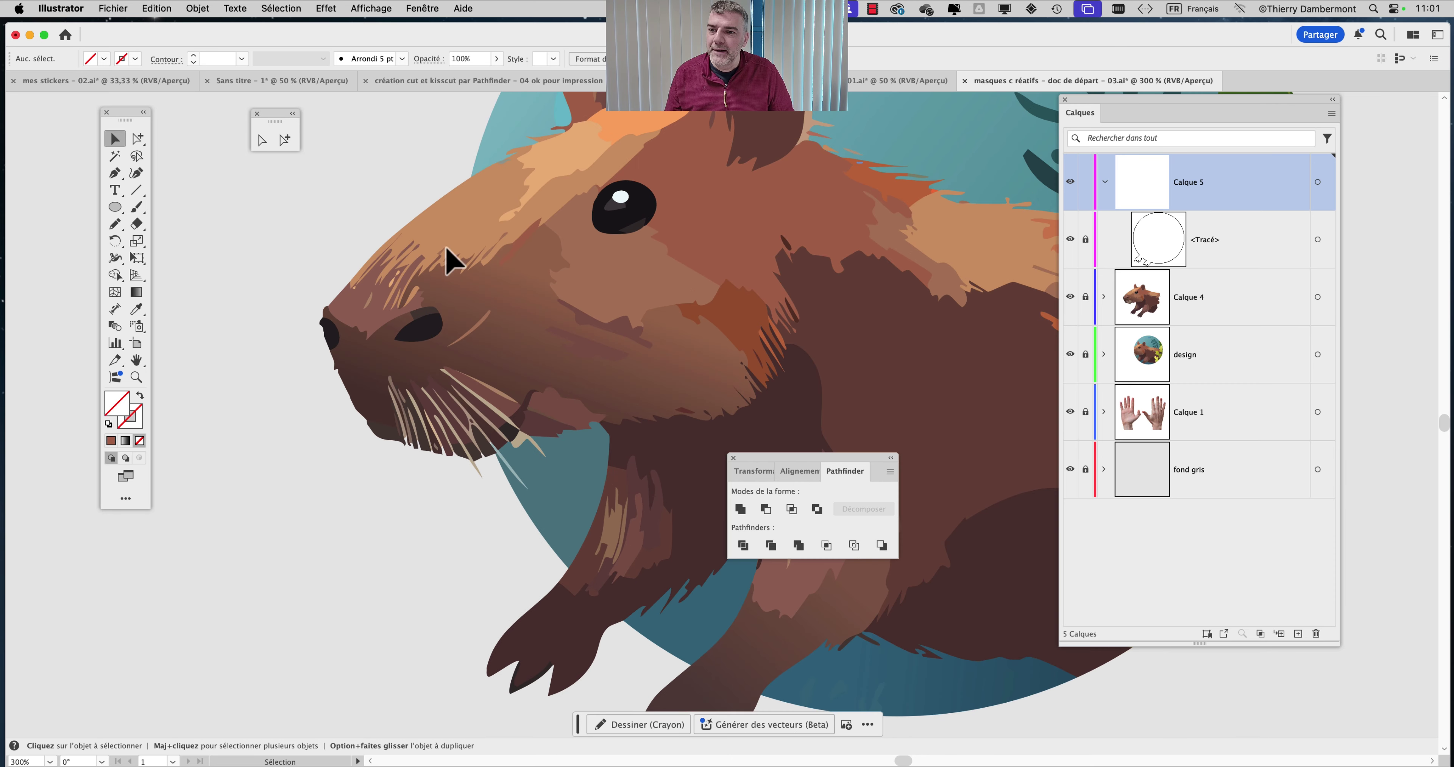
- Start a Pen tool path on Calque 5 where the forehead leaves the circle and follow the upper edge of the snout
click(115, 173)
scroll(472, 183, up, 1)
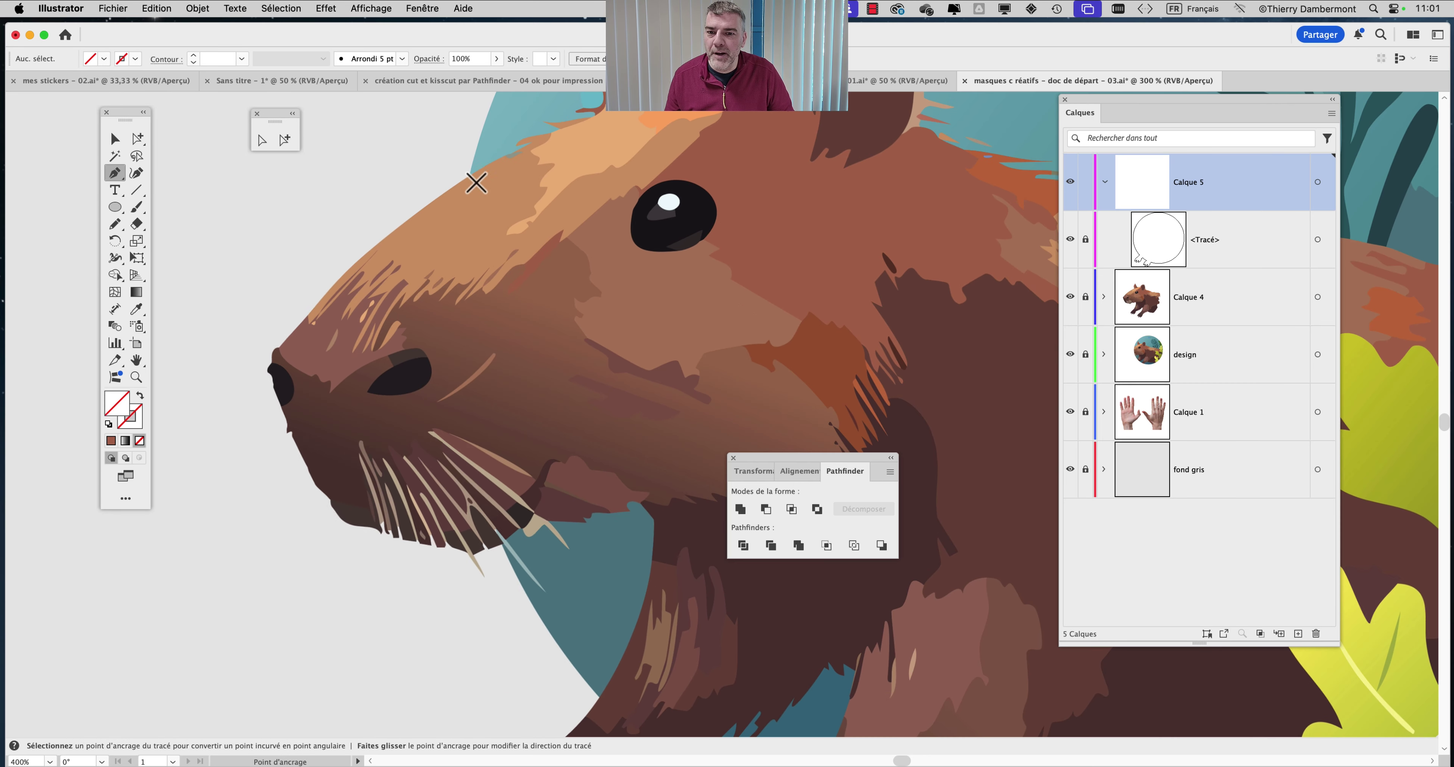
click(472, 175)
click(367, 253)
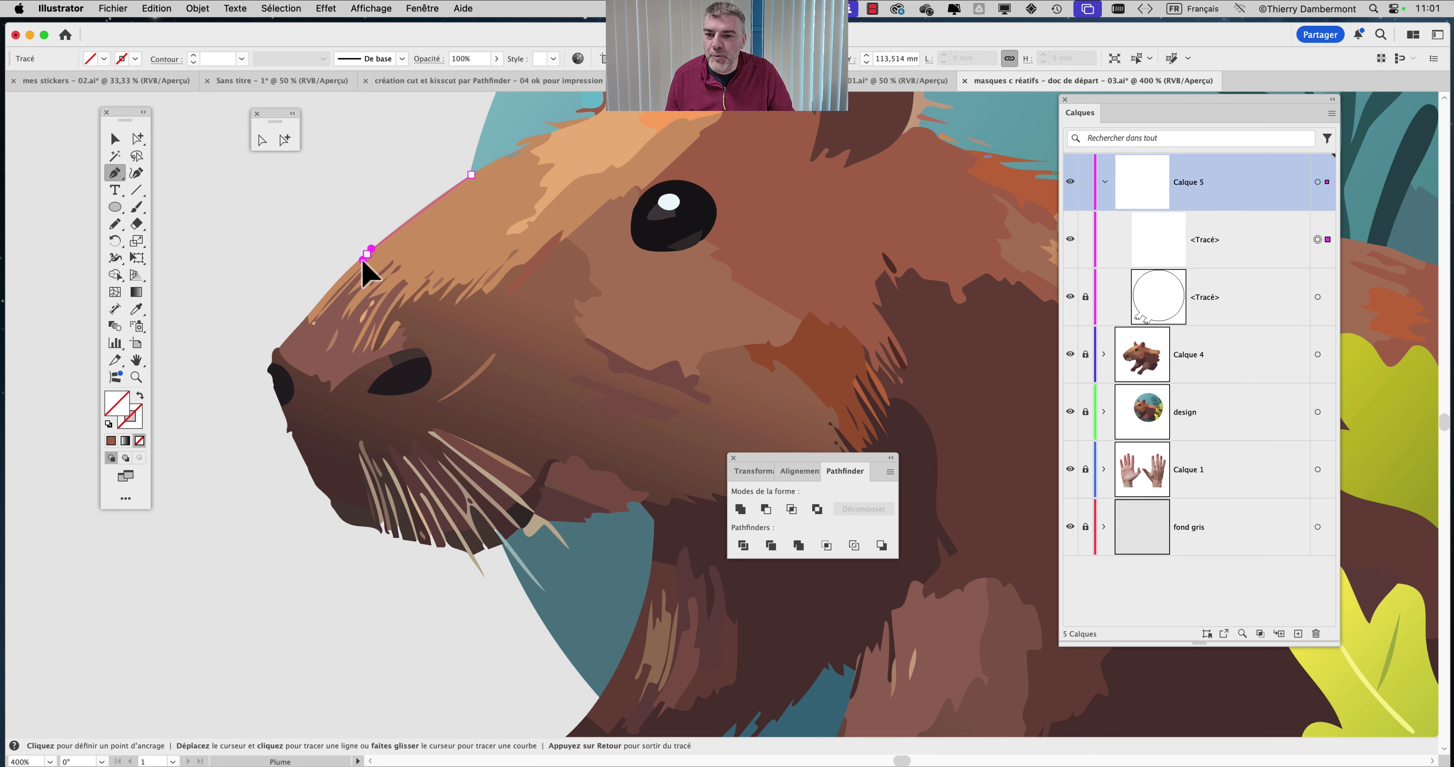
drag(371, 249, 410, 222)
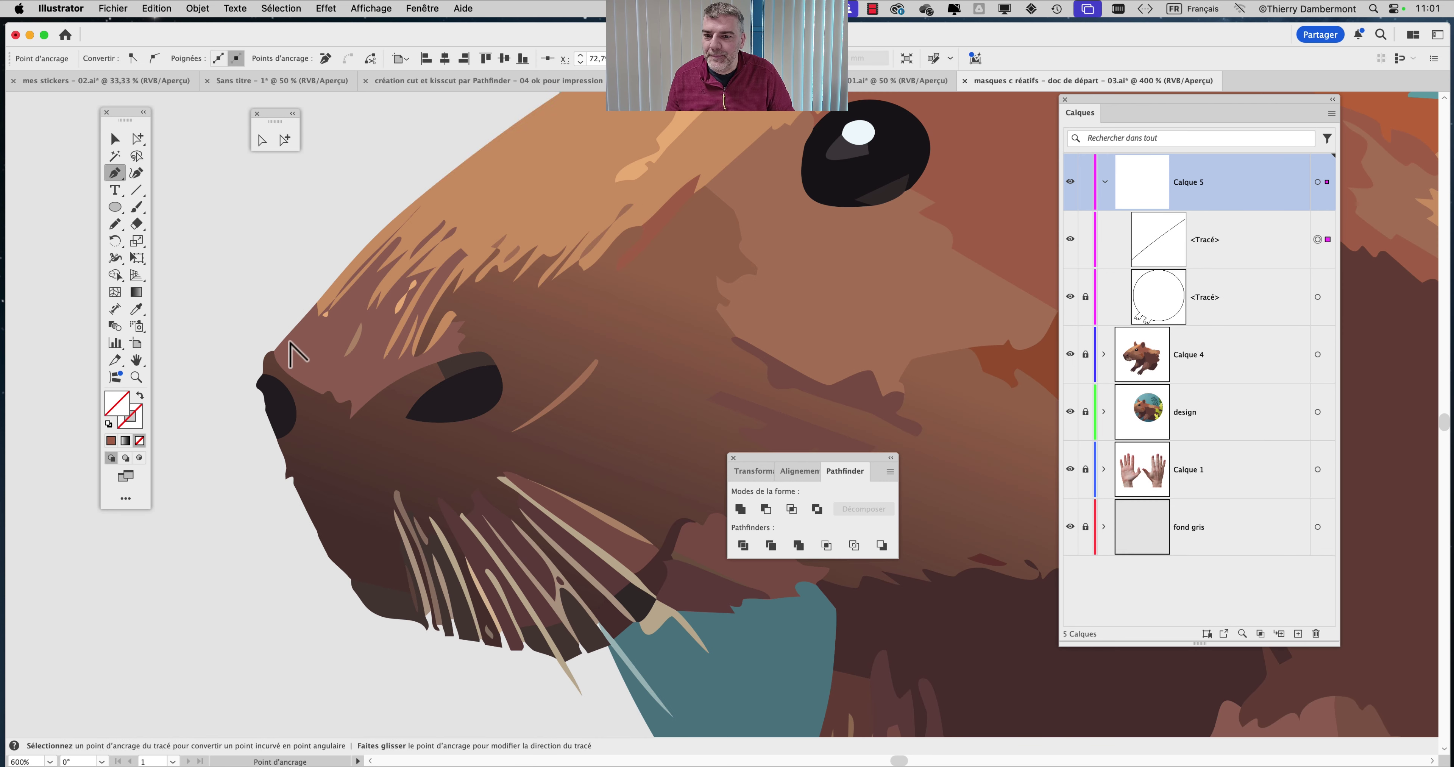
- Continue the path down the bridge of the snout to the top of the nose, adjusting anchors and handles to the fur edge
scroll(289, 344, up, 1)
click(286, 342)
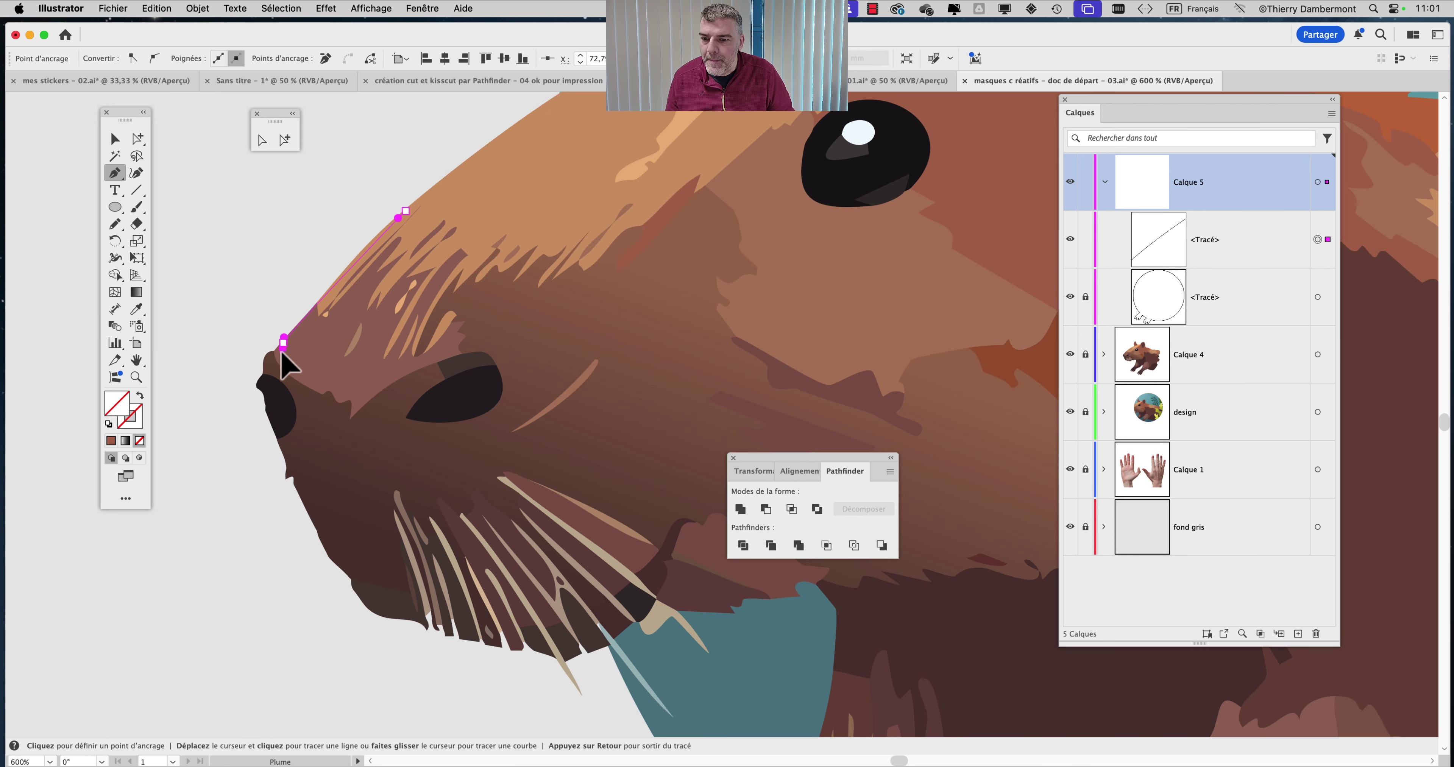
drag(284, 338, 339, 274)
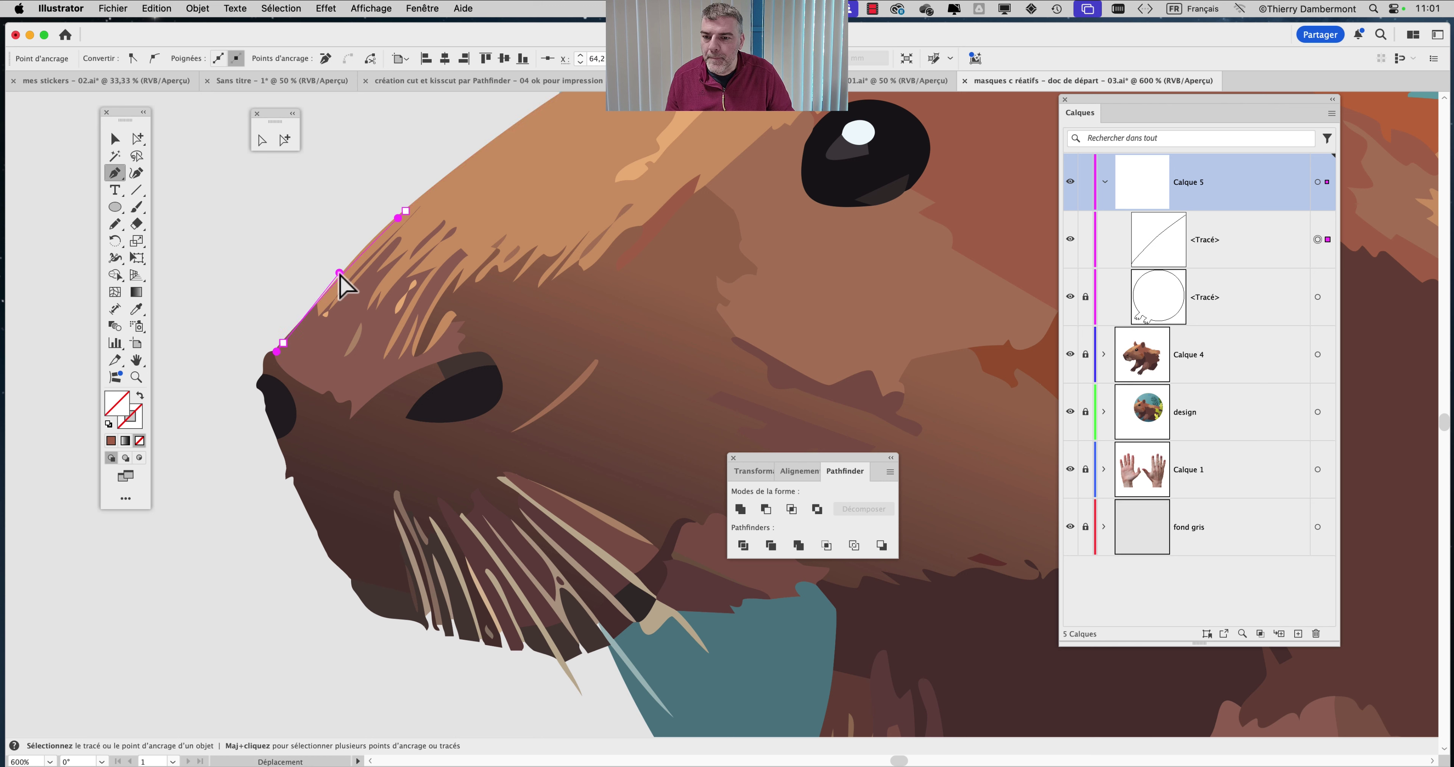
drag(283, 342, 329, 293)
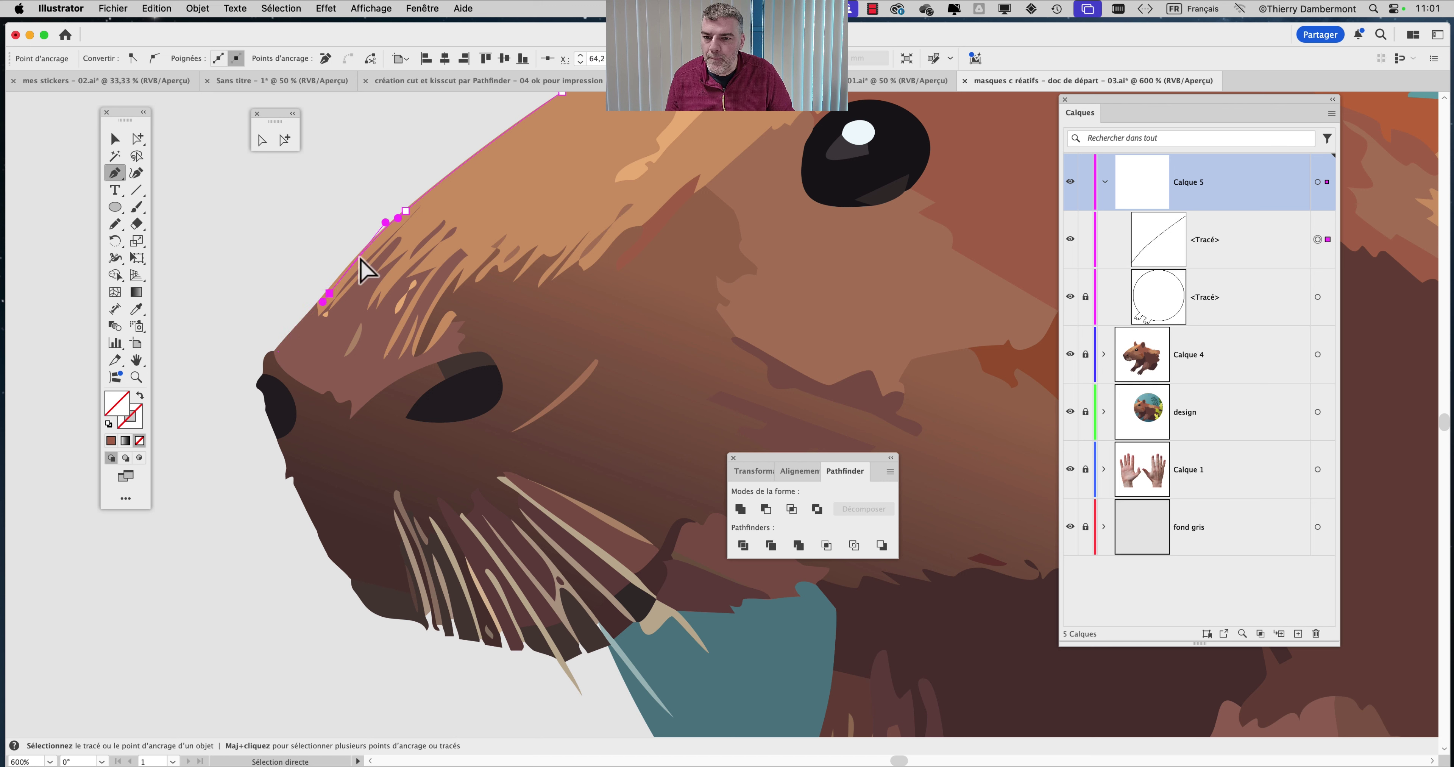
drag(383, 224, 377, 234)
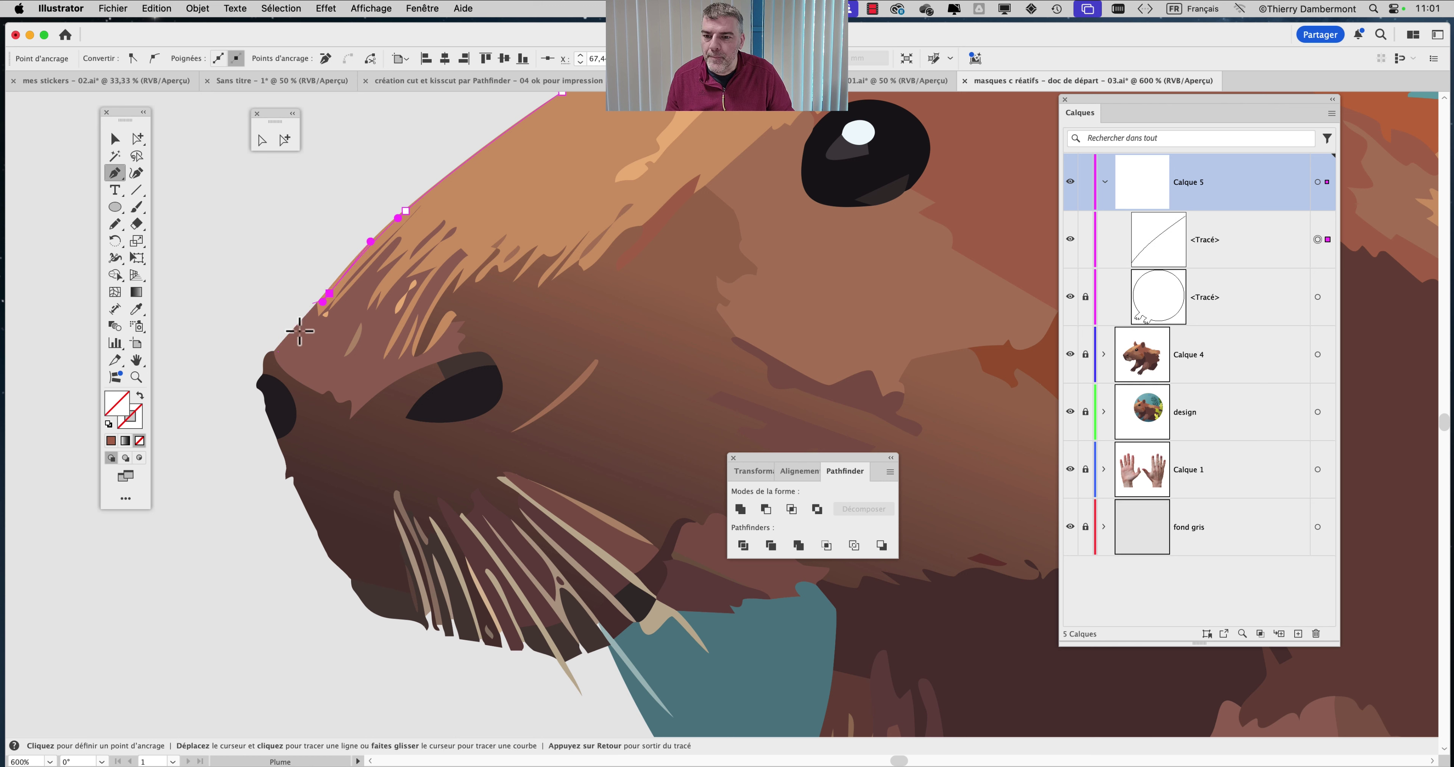
drag(277, 351, 275, 355)
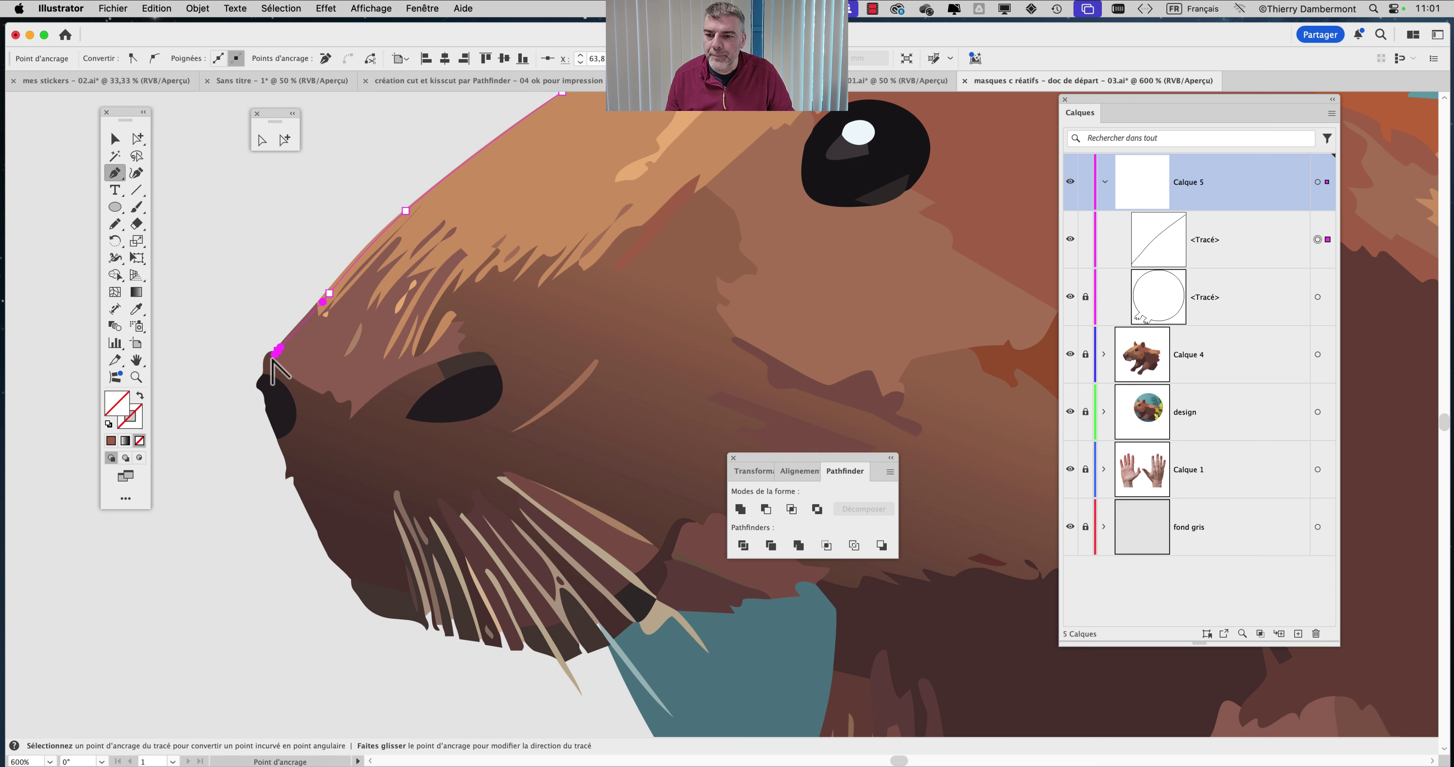
- Trace the small rounded bump at the top of the capybara's nose with curved anchor points
scroll(284, 367, up, 2)
scroll(302, 383, left, 8)
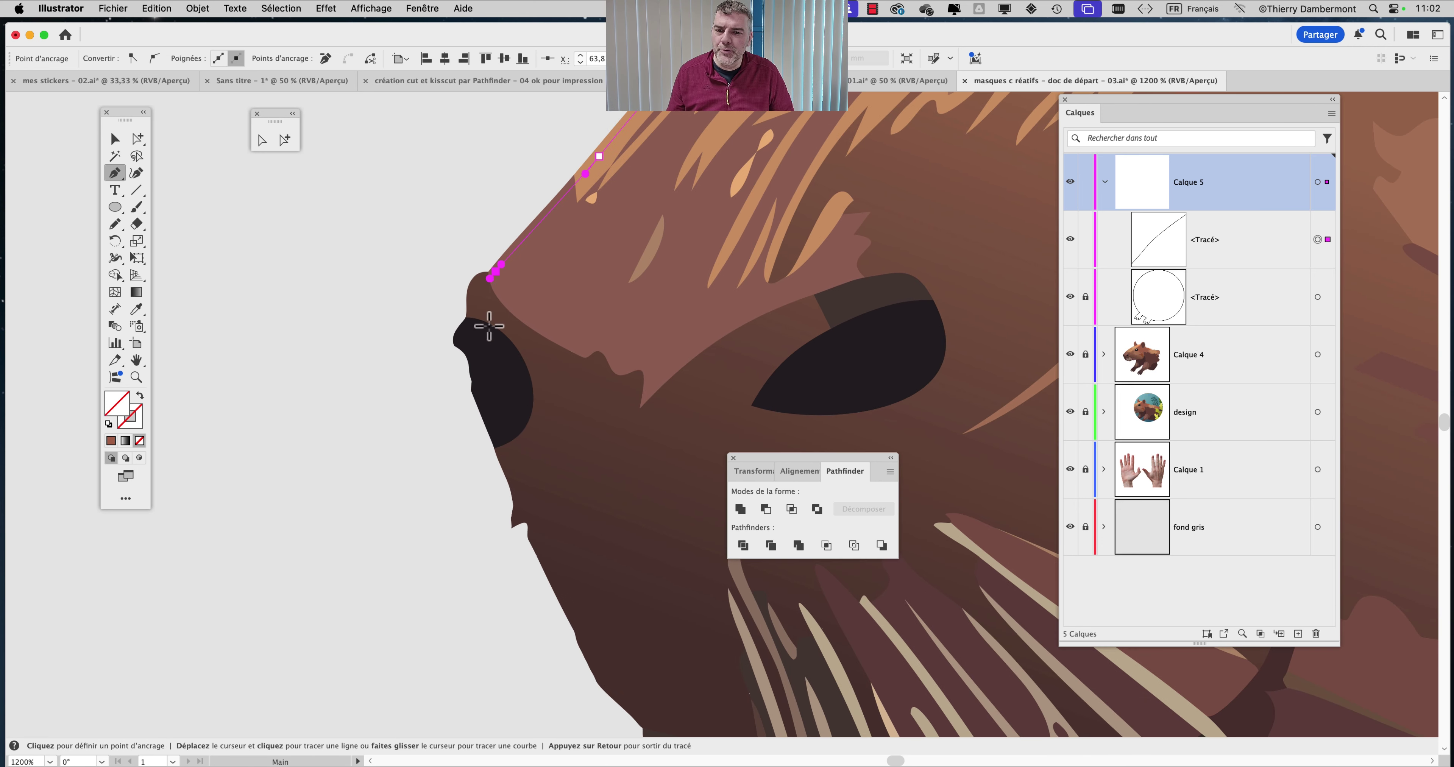
scroll(487, 282, up, 1)
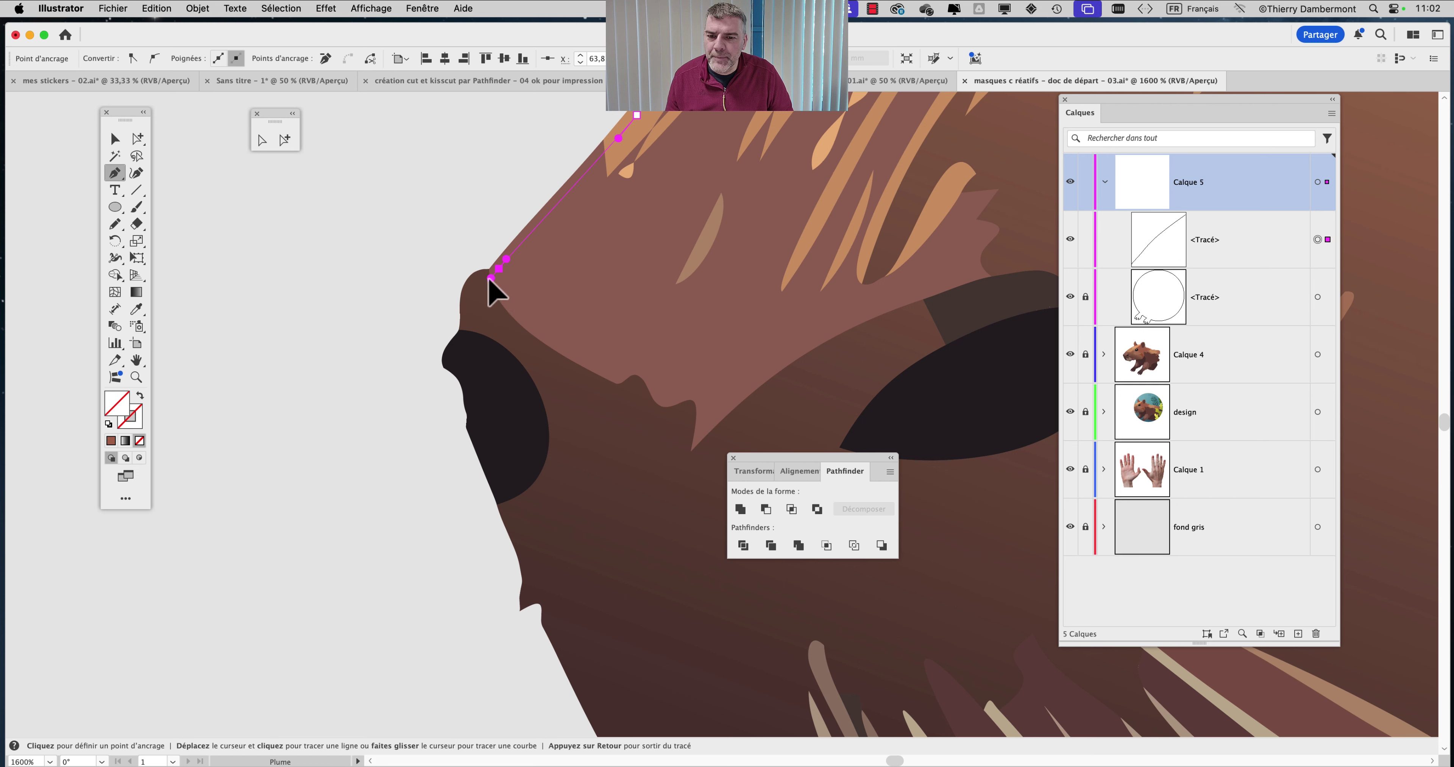
click(482, 275)
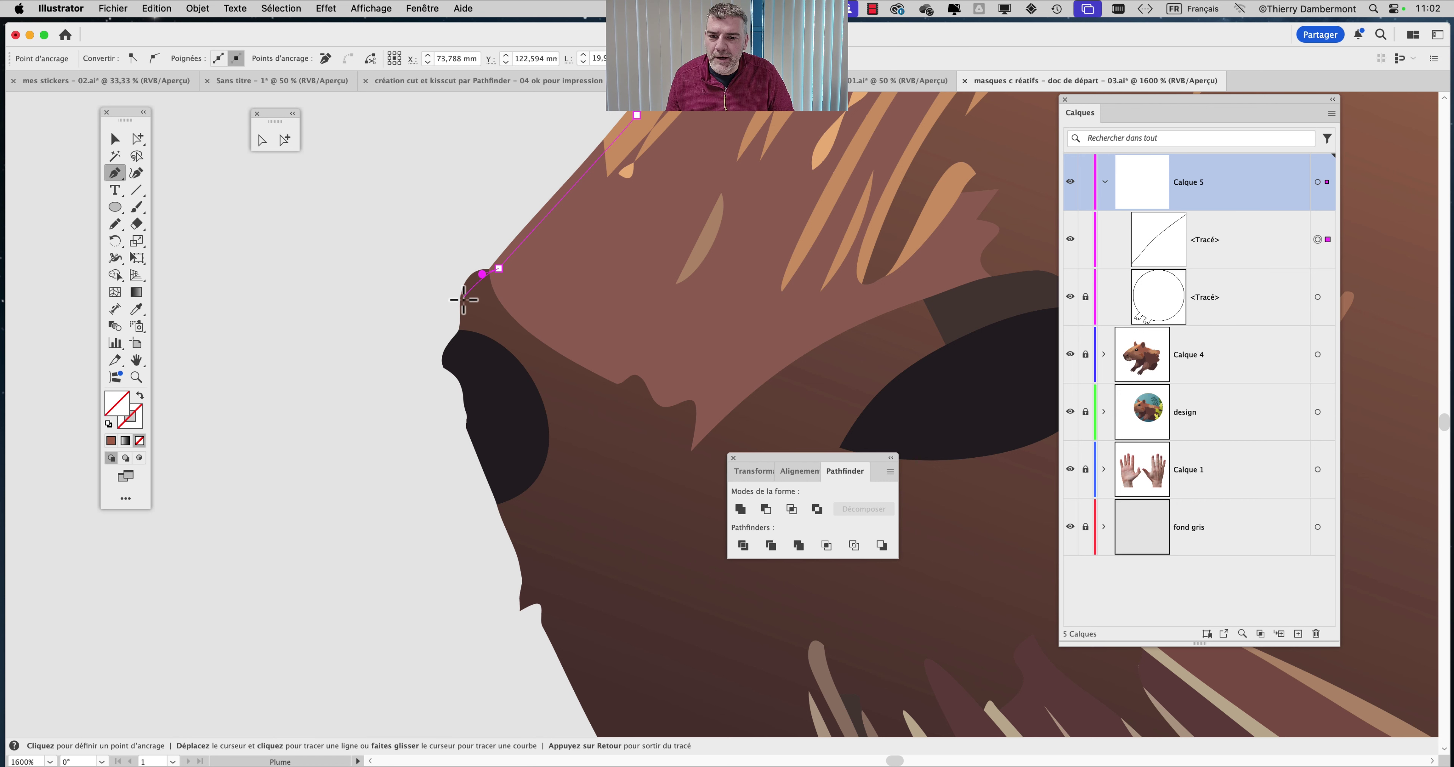
drag(464, 310, 465, 284)
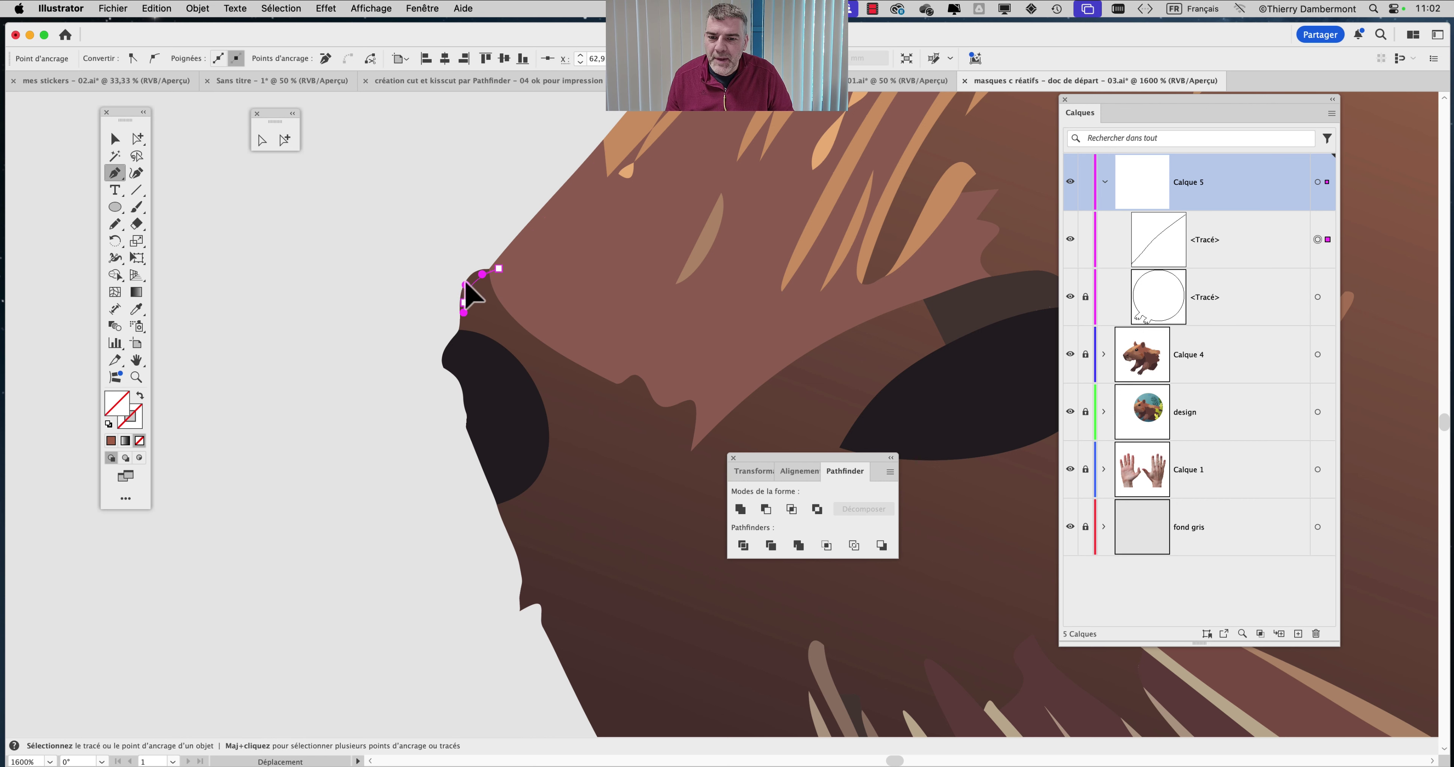
- Trace the outline around the protruding dark front nostril, repositioning the anchors to fit its curve
scroll(470, 348, down, 2)
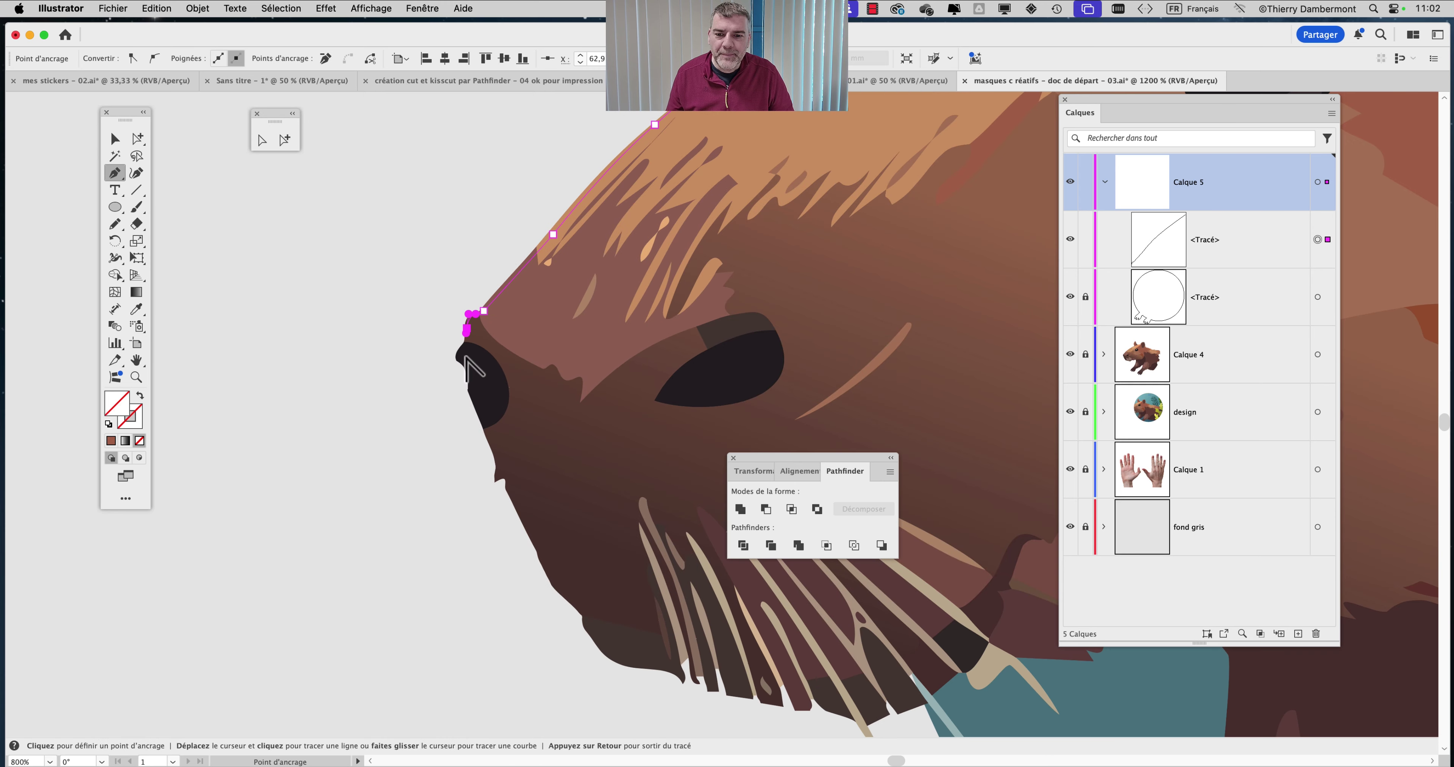
scroll(465, 350, up, 1)
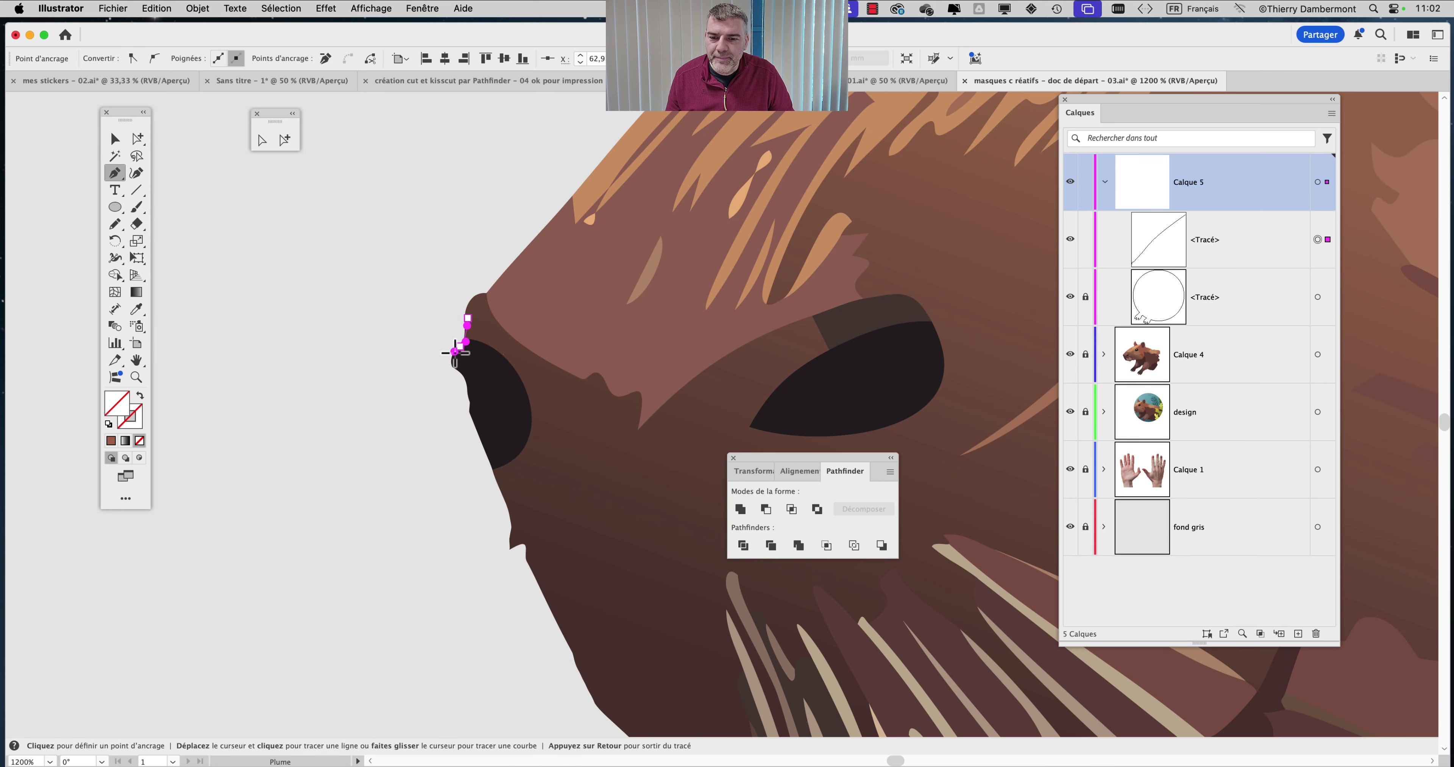
key(super+equal)
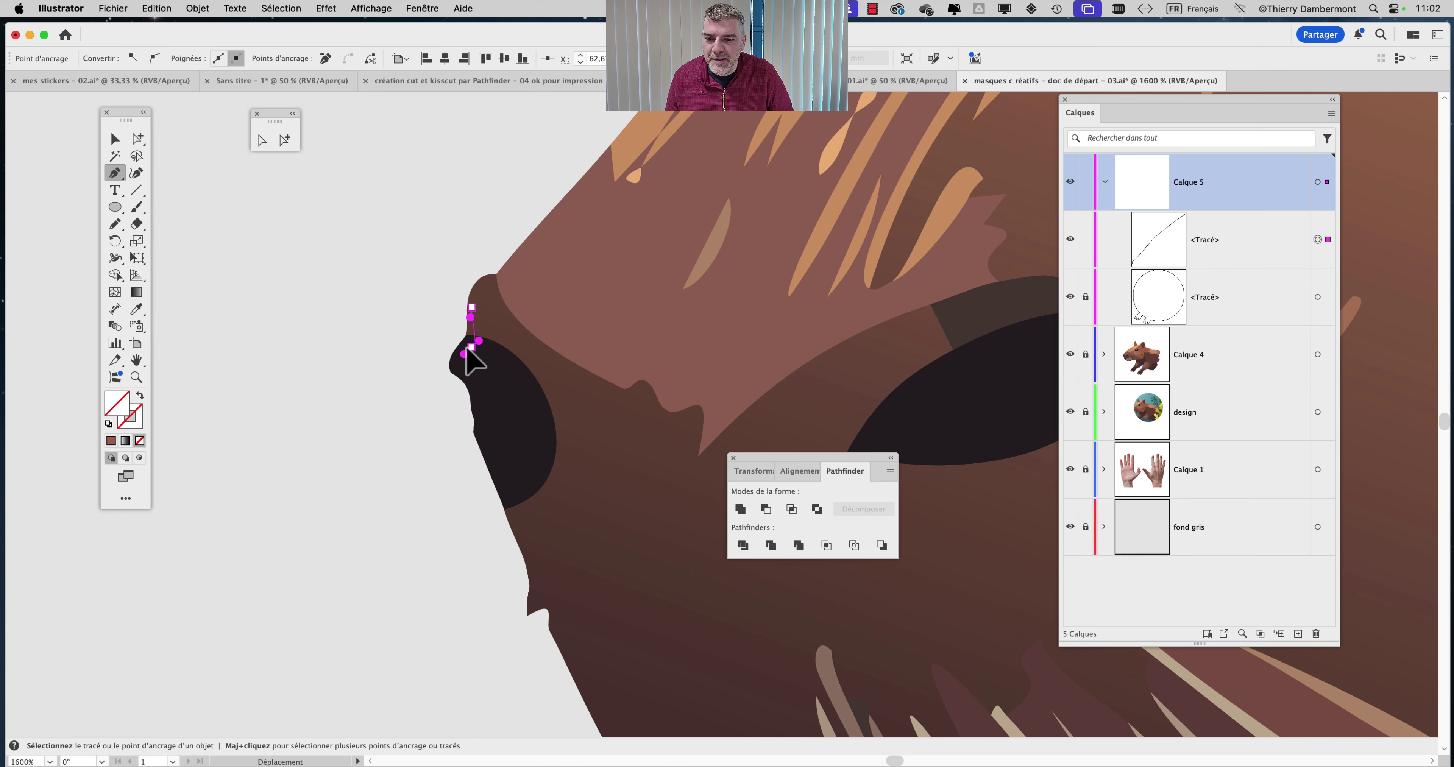
super+click(463, 346)
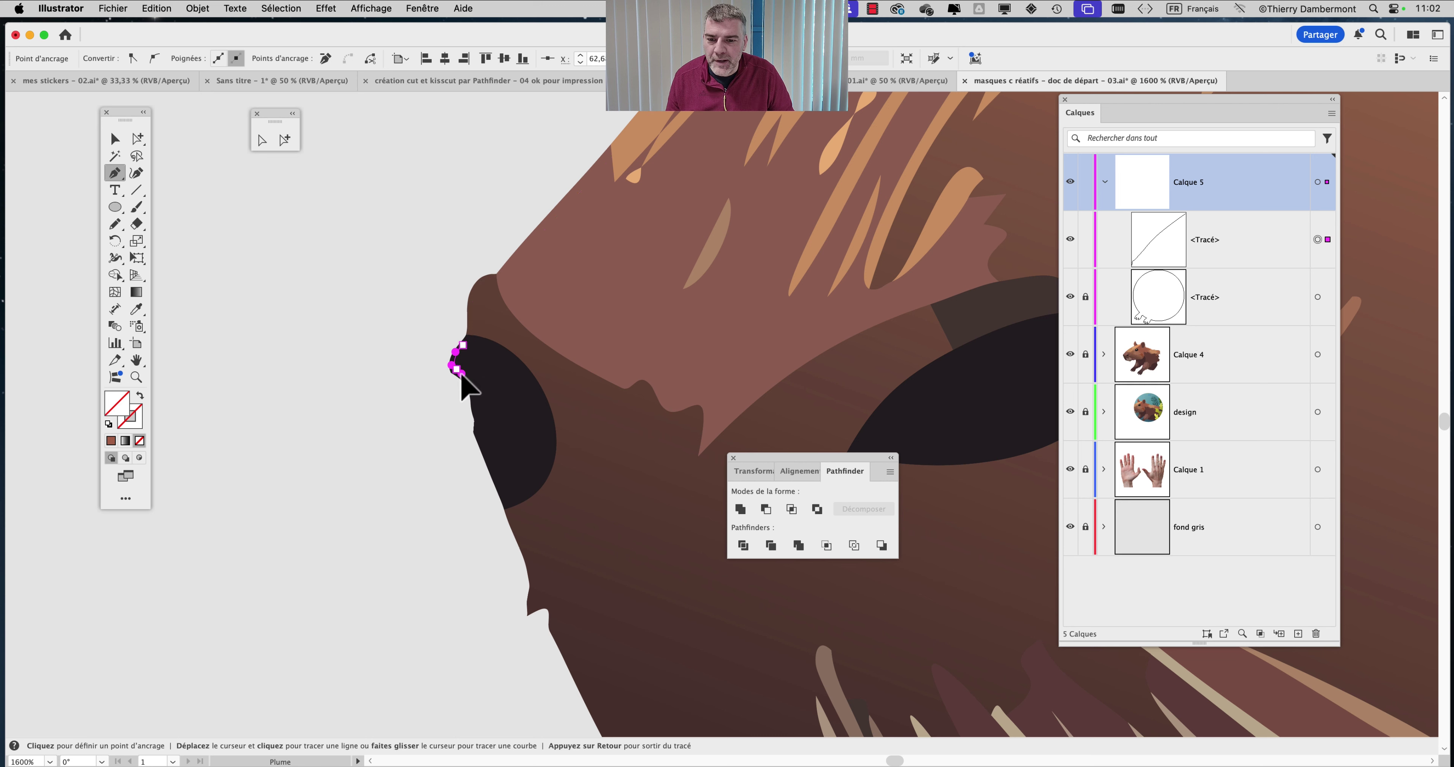
super+click(484, 436)
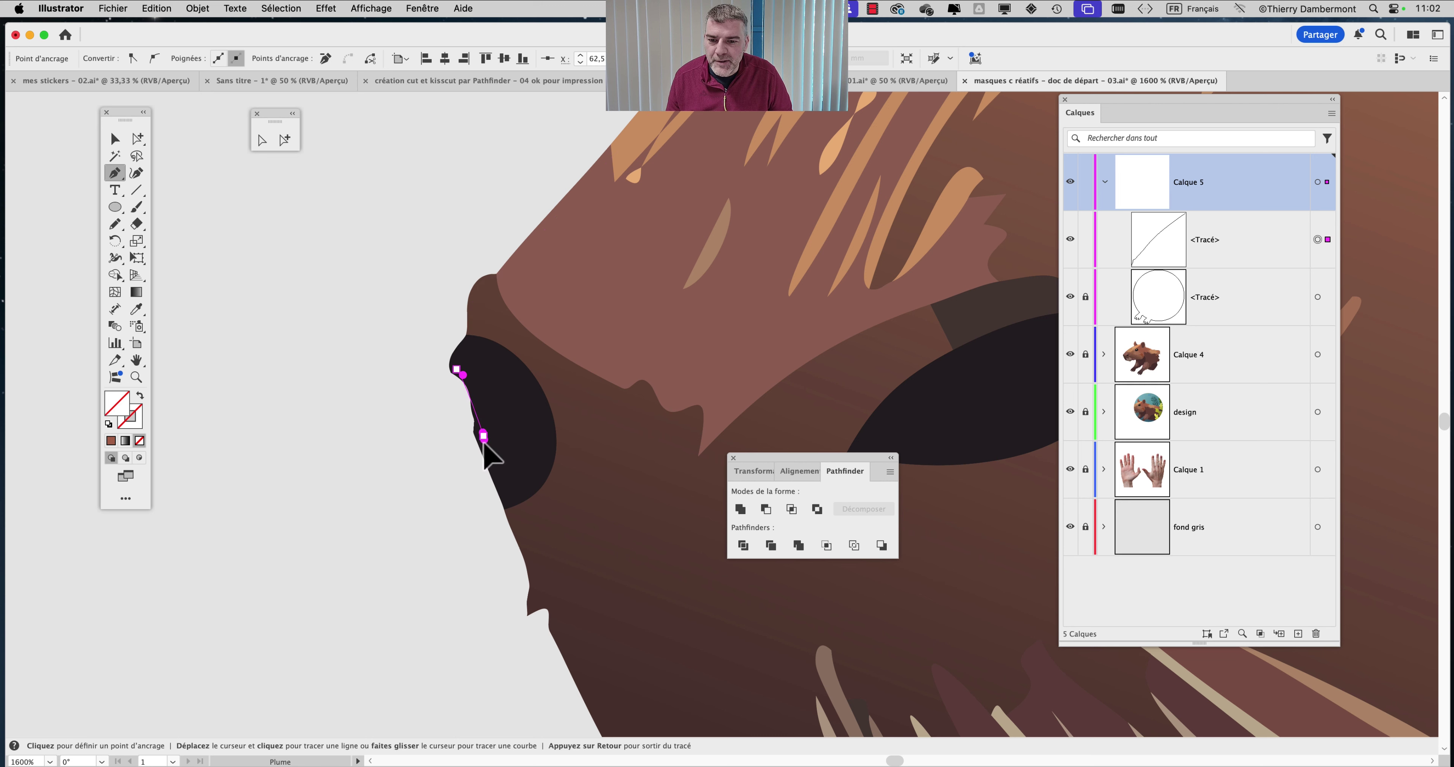
super+drag(483, 436, 478, 424)
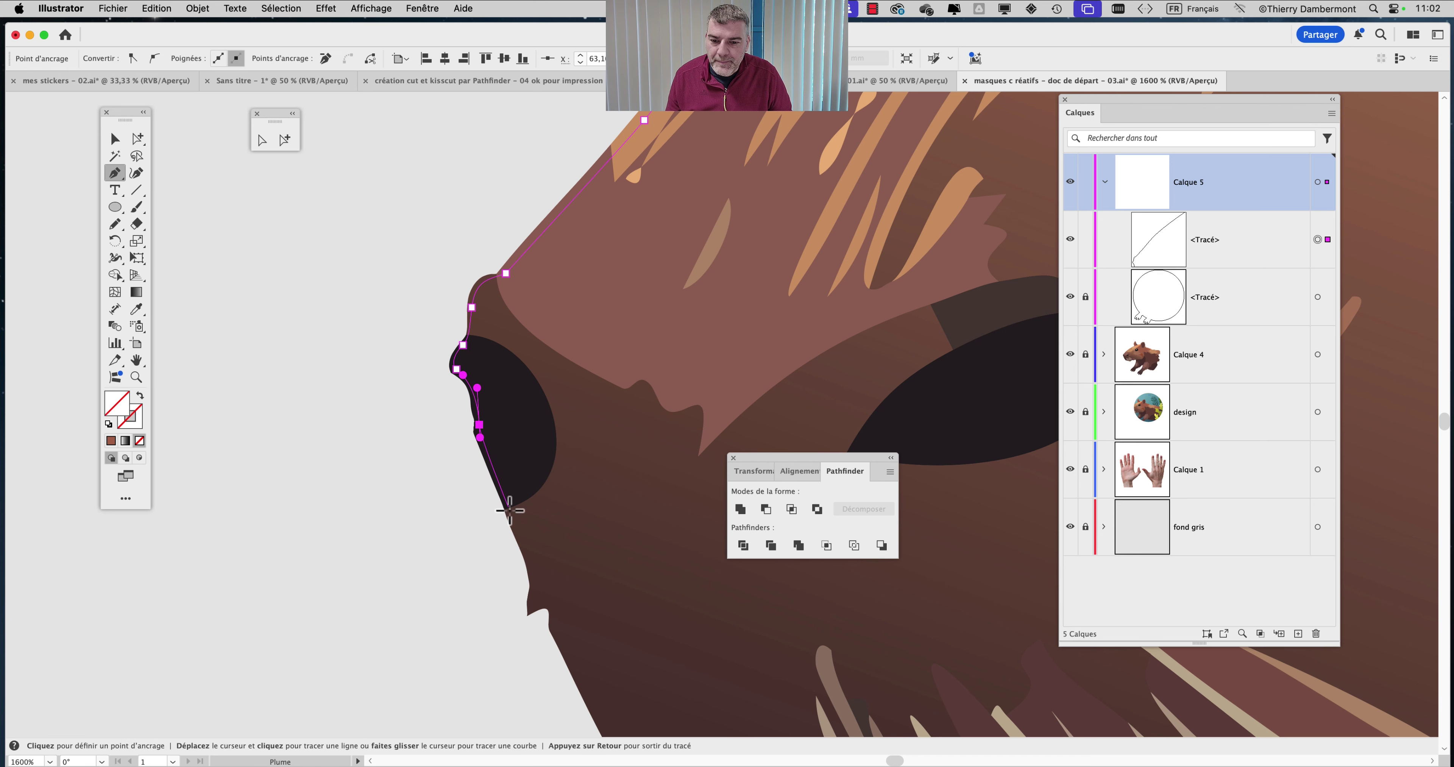
- Extend the path from below the nostril down the front of the muzzle toward the chin, keeping it just inside the artwork
drag(509, 514, 581, 544)
scroll(565, 479, down, 5)
scroll(564, 479, right, 2)
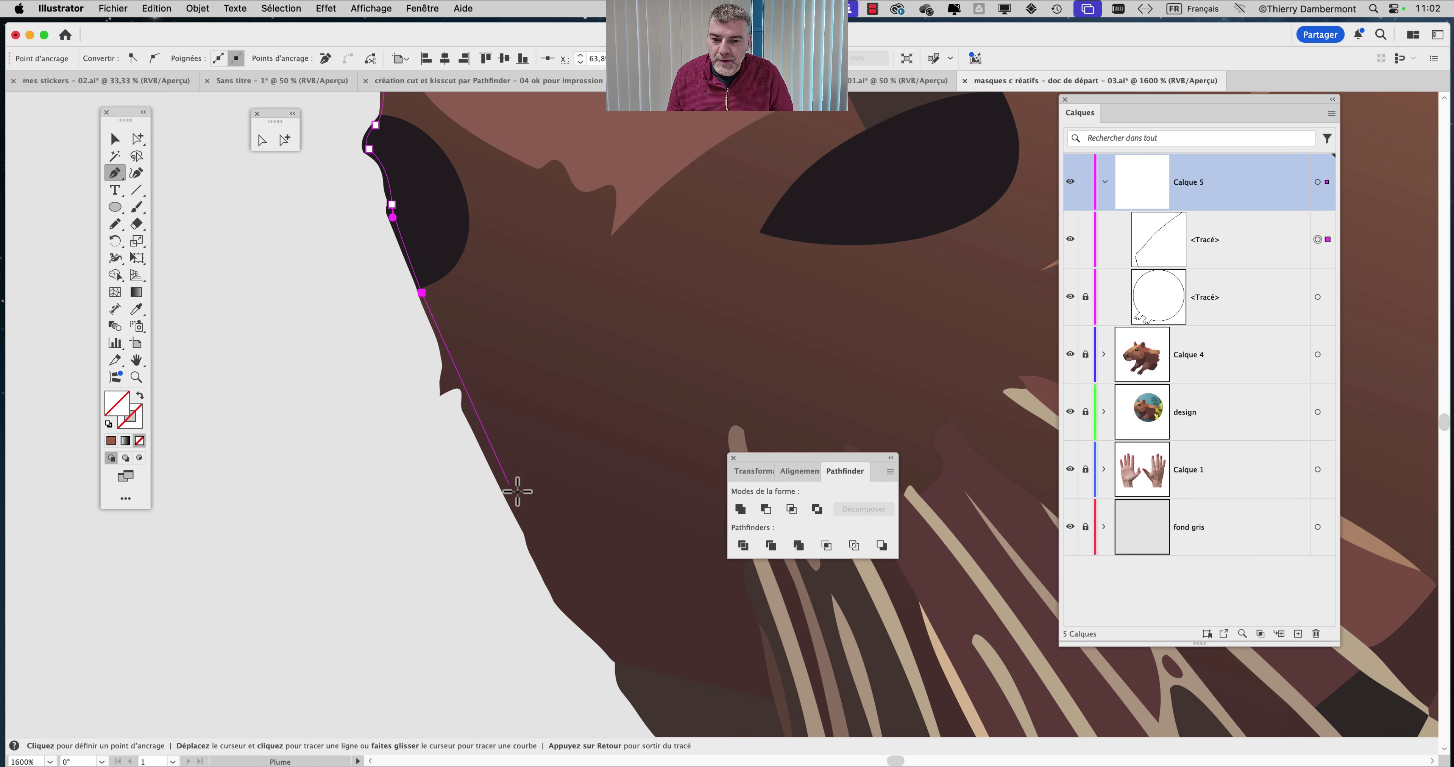
click(522, 510)
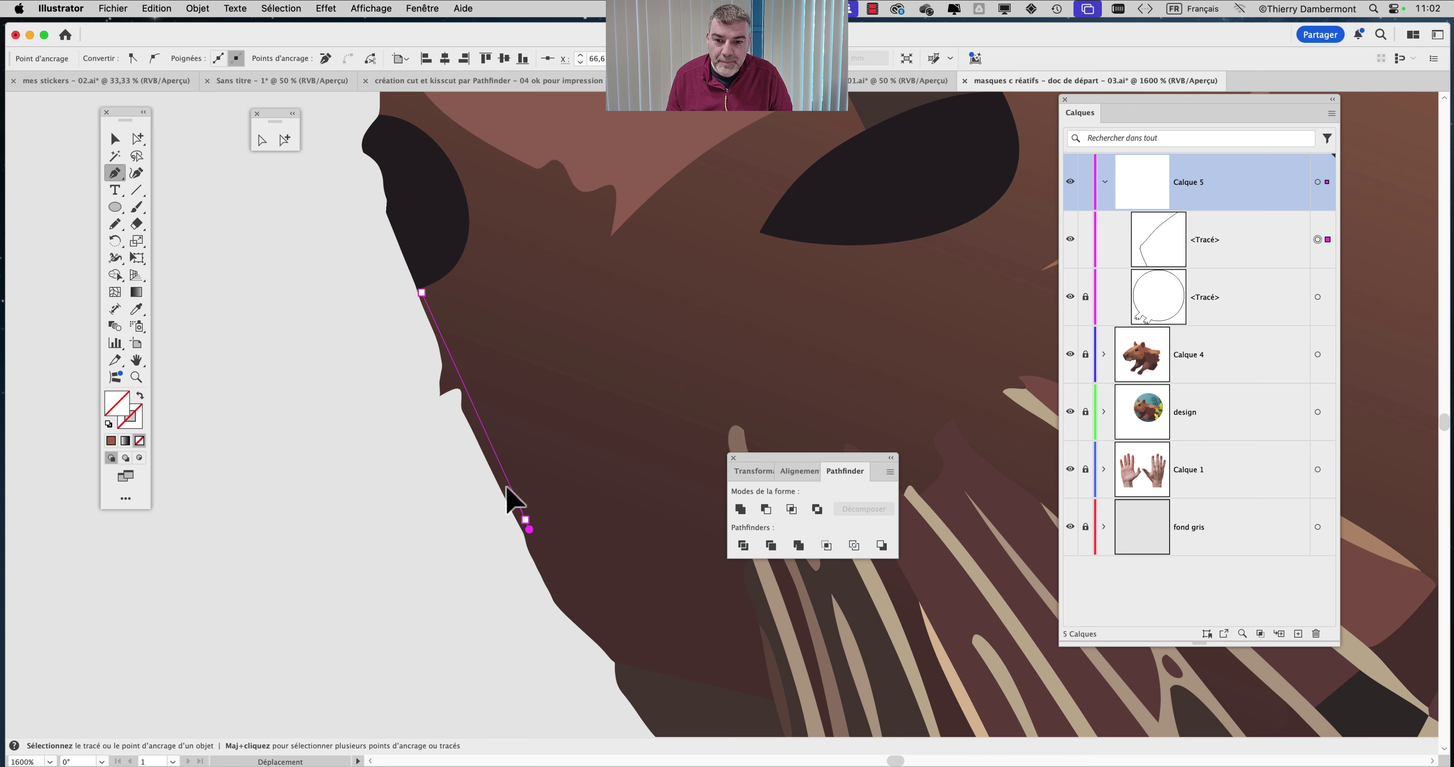
drag(550, 403, 487, 399)
scroll(508, 361, down, 5)
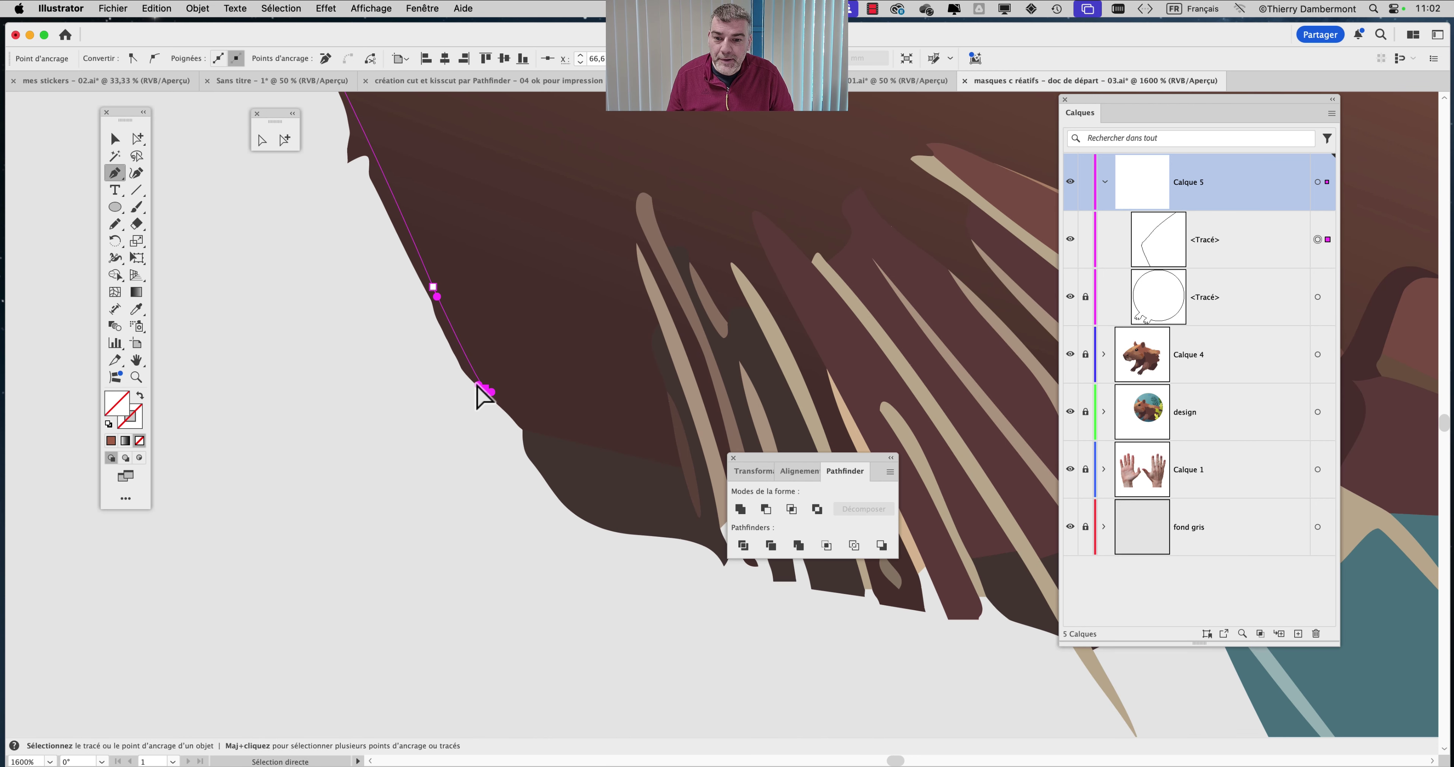
- Trace the curved chin from the front of the muzzle to the first whisker tufts
click(529, 432)
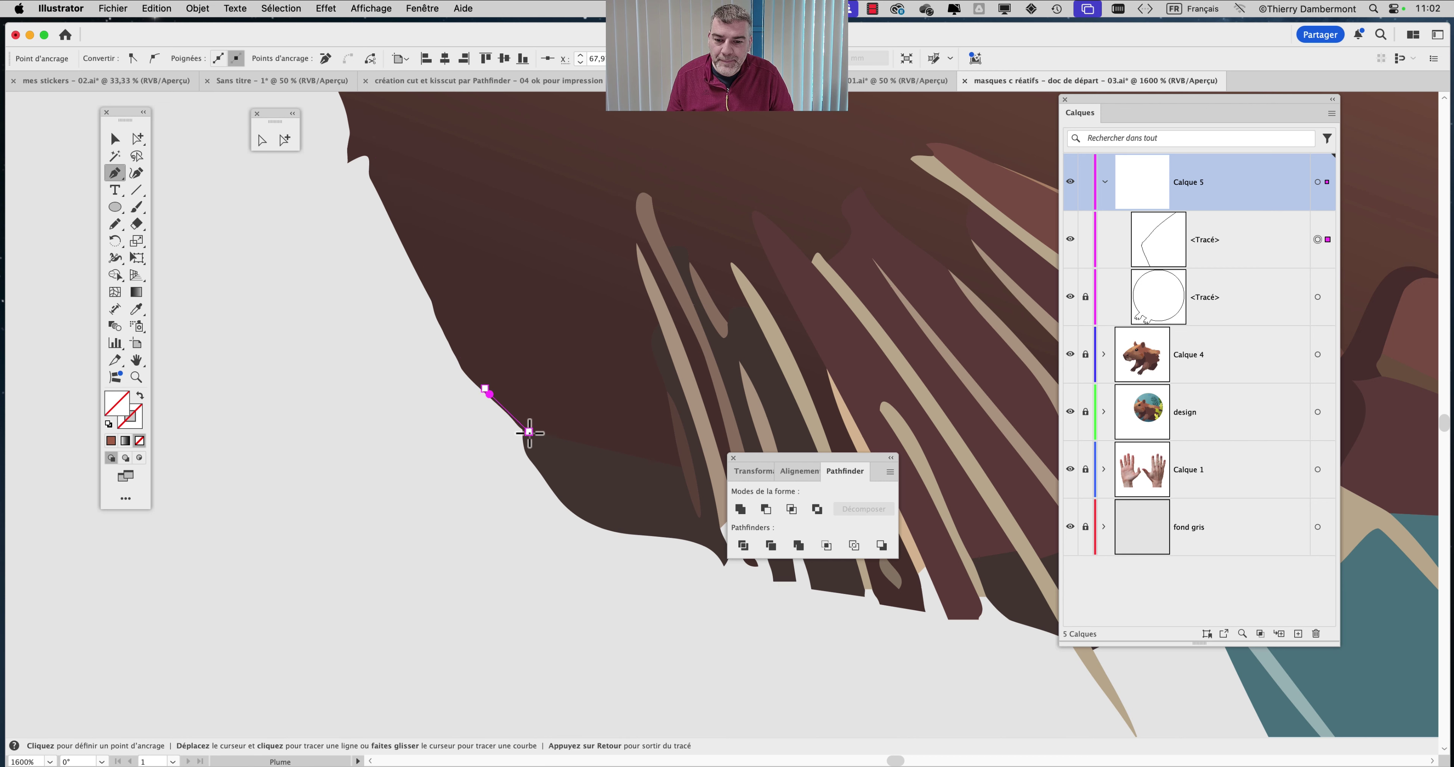
mouse_move(531, 457)
mouse_down()
mouse_move(564, 507)
mouse_move(641, 534)
mouse_move(325, 438)
mouse_up()
super+click(344, 452)
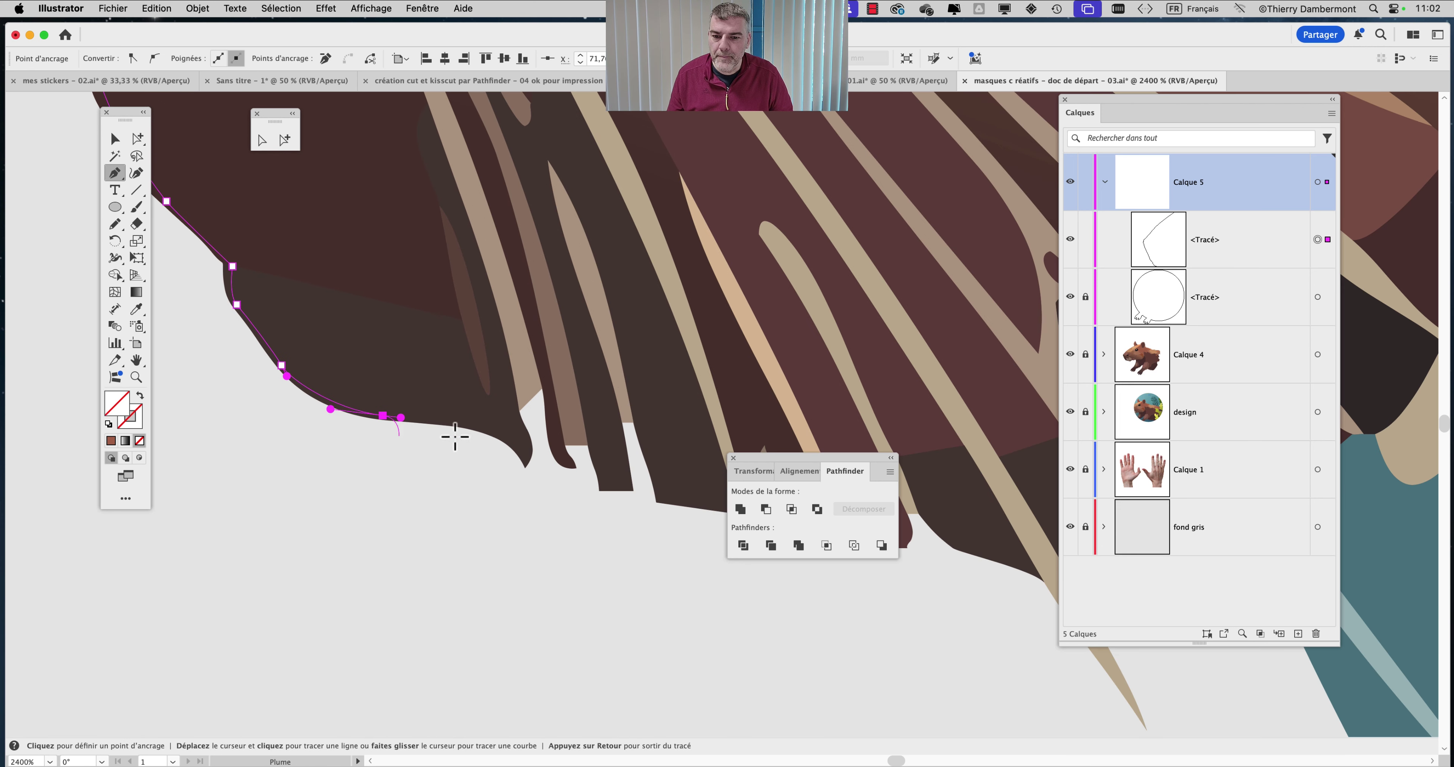
drag(494, 432, 501, 434)
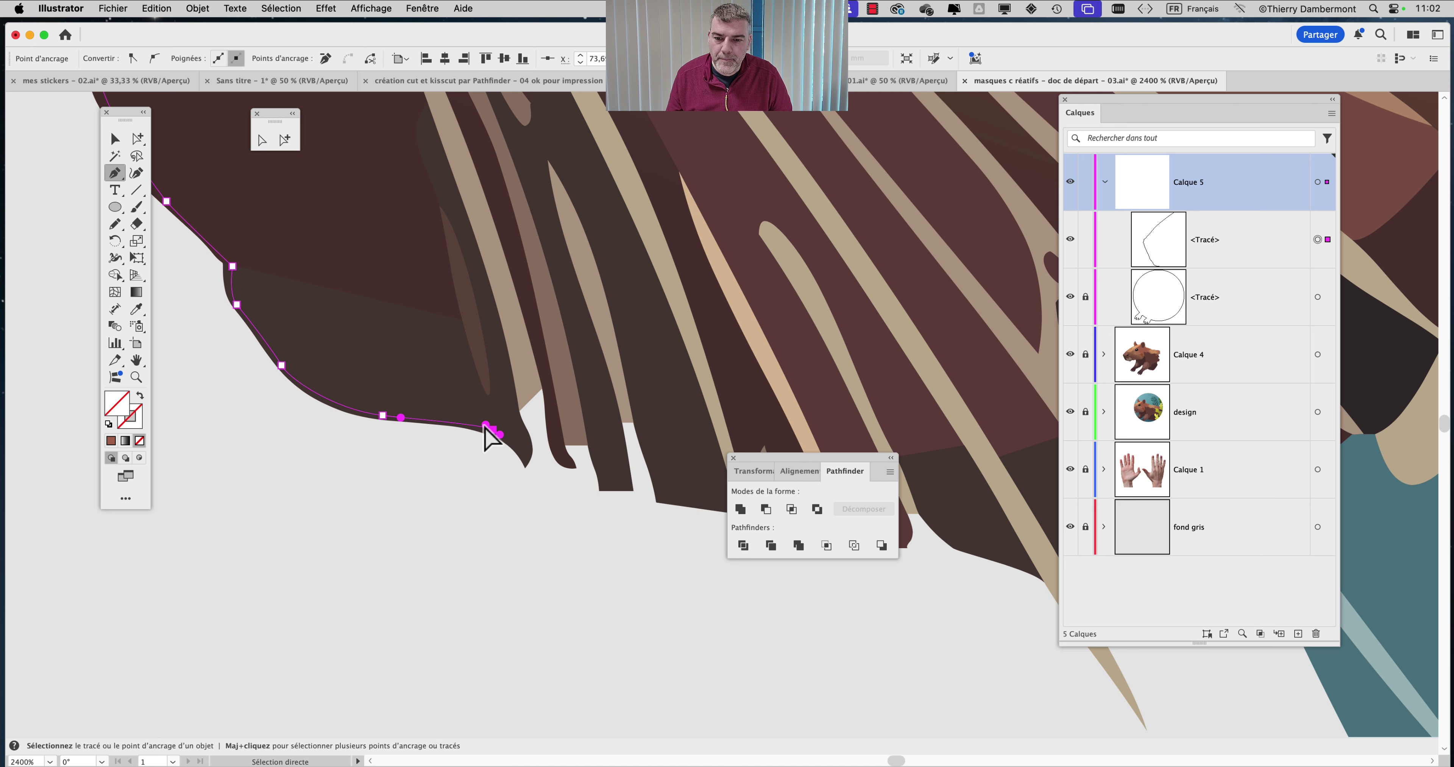
- Run the path under the whiskers with a simplified curve, end it inside the circle, and deselect the open outline
key(super+minus)
drag(671, 489, 572, 470)
drag(511, 507, 185, 410)
drag(602, 431, 488, 427)
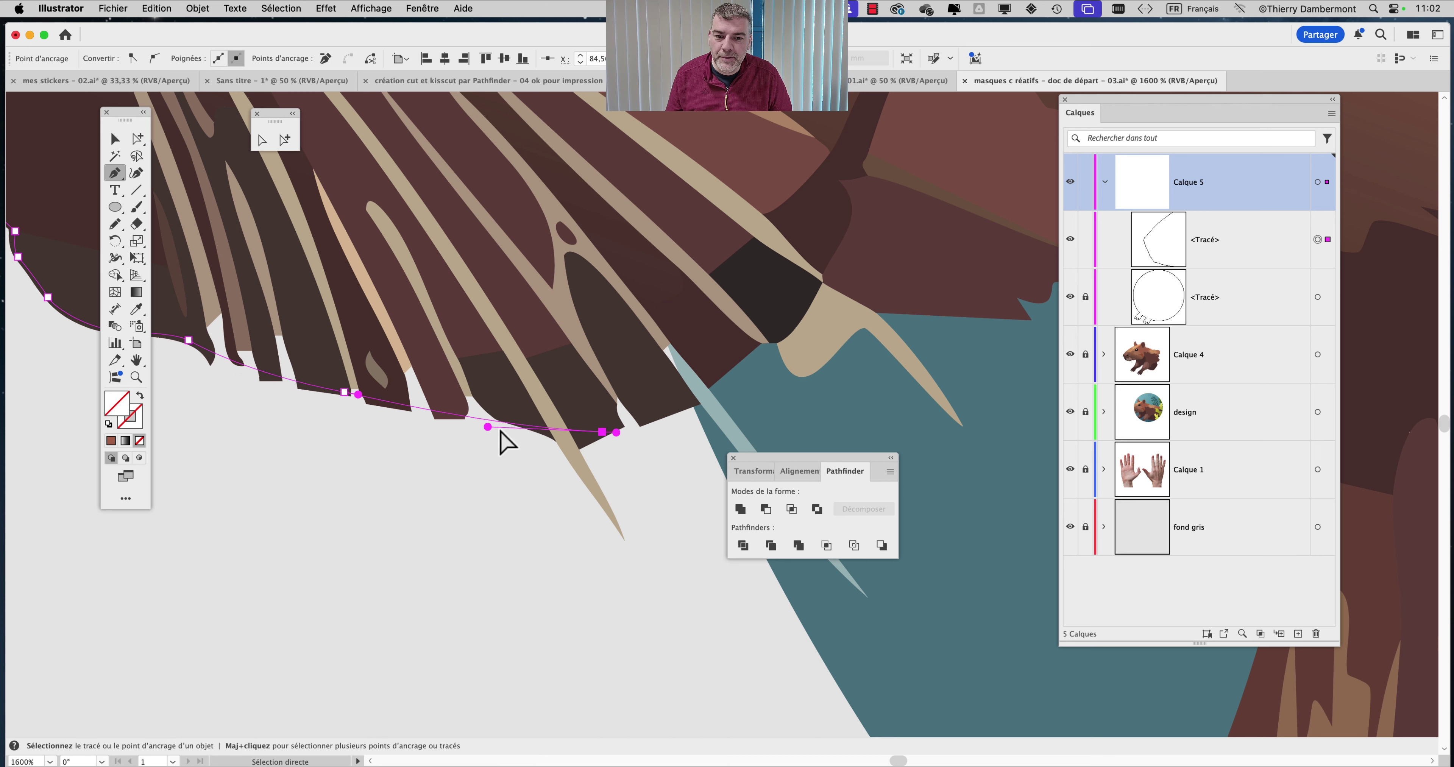
mouse_move(690, 404)
mouse_down()
mouse_move(701, 395)
mouse_move(688, 411)
mouse_move(668, 394)
mouse_move(711, 400)
mouse_up()
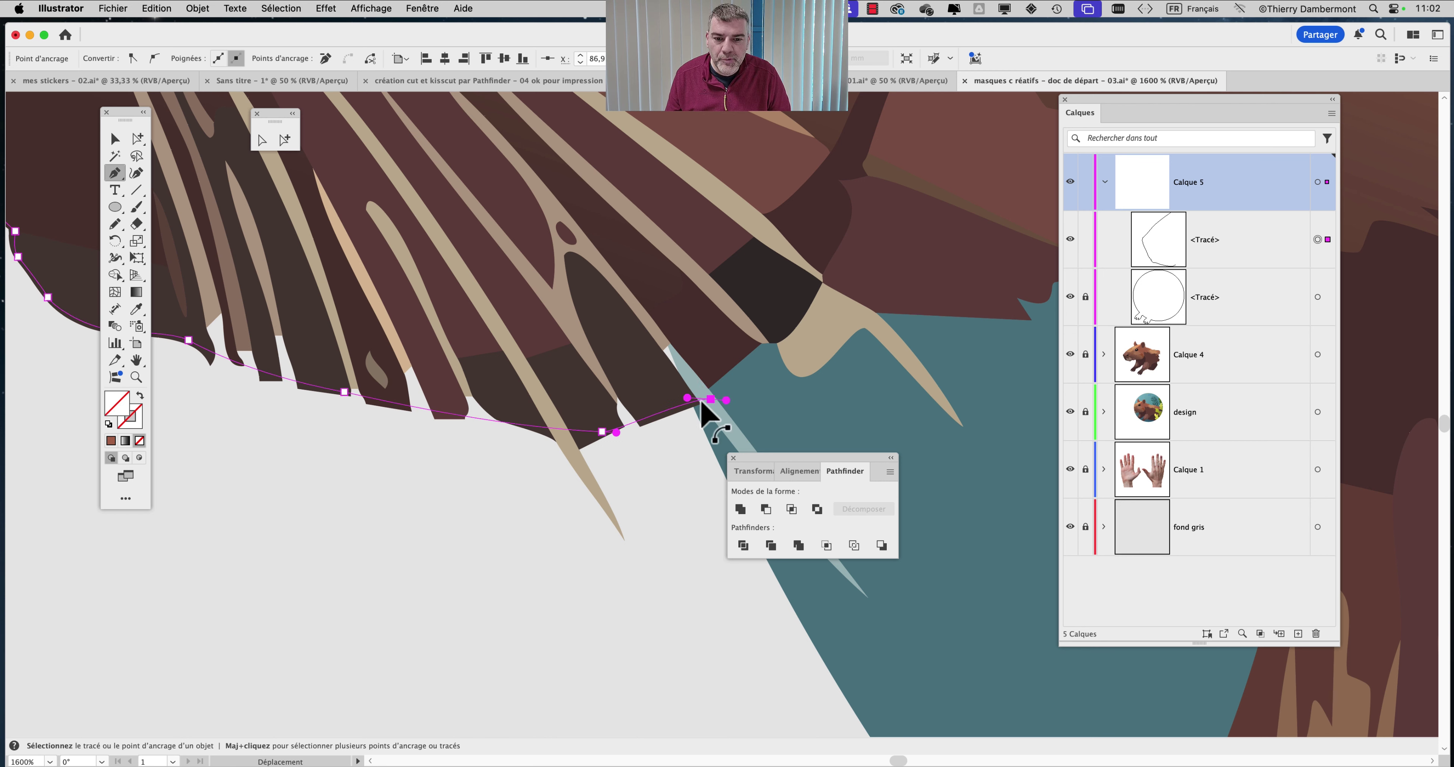
click(116, 139)
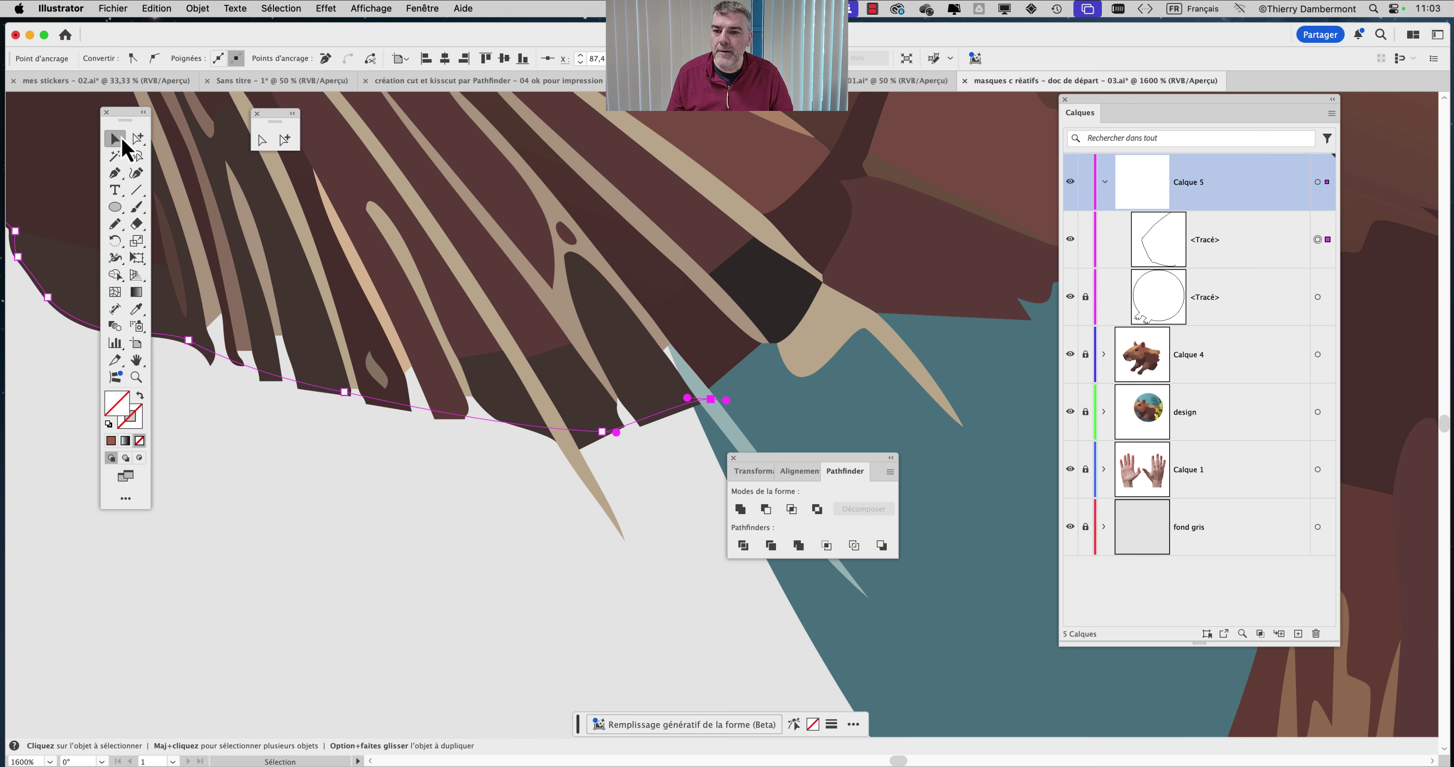
click(395, 505)
- Unlock the circle-and-paws path, select it together with the muzzle outline, and unite them with Pathfinder
scroll(417, 504, down, 5)
scroll(417, 504, down, 5)
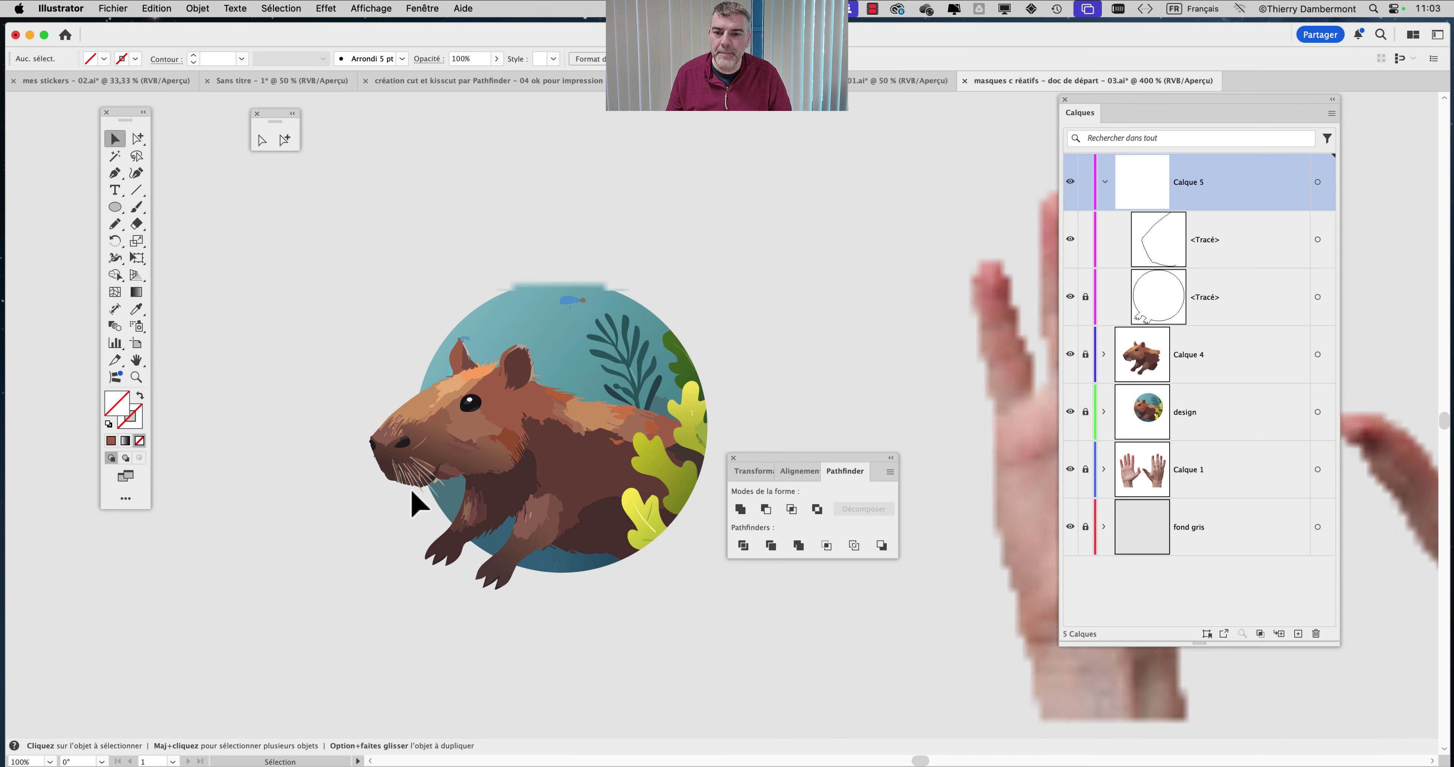
key(space)
scroll(350, 234, down, 3)
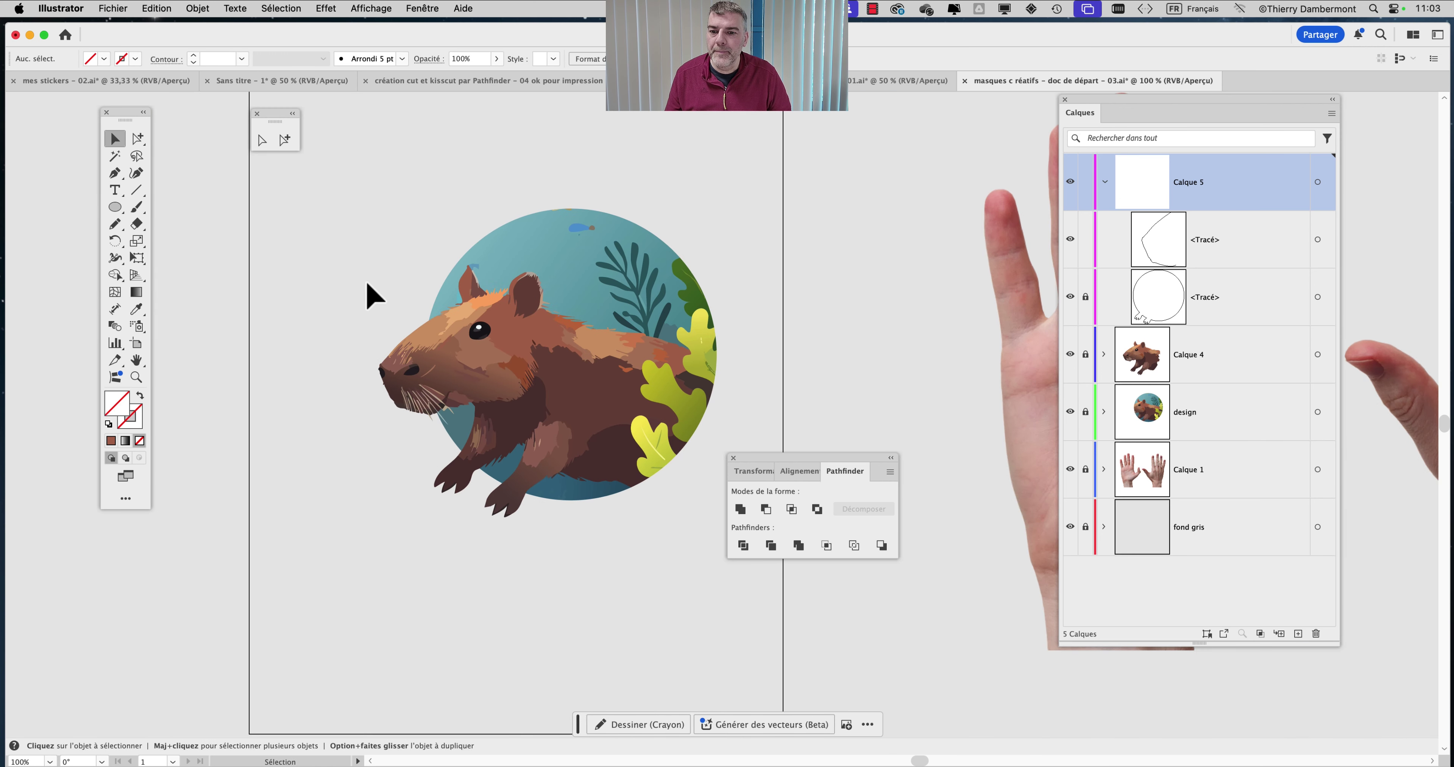
drag(349, 260, 519, 454)
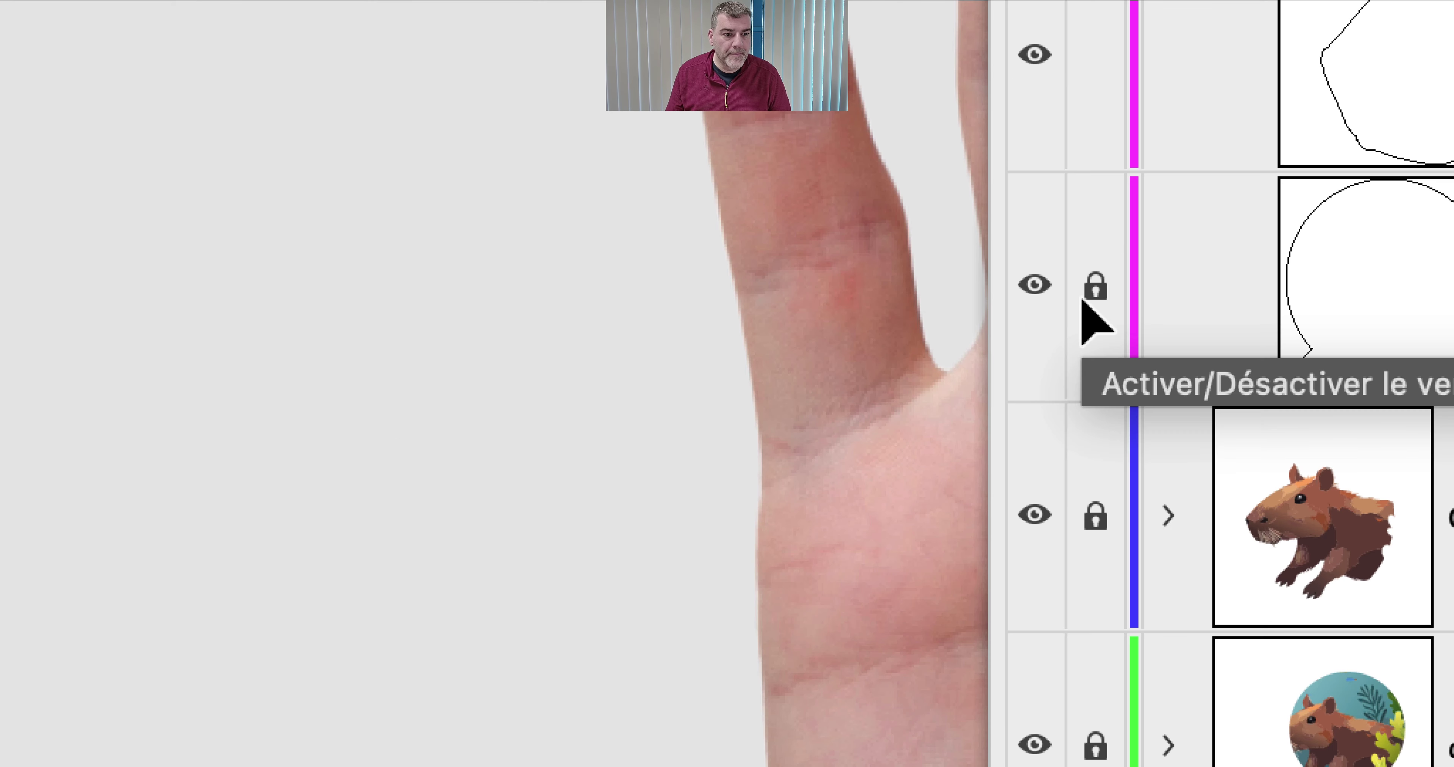
click(1084, 298)
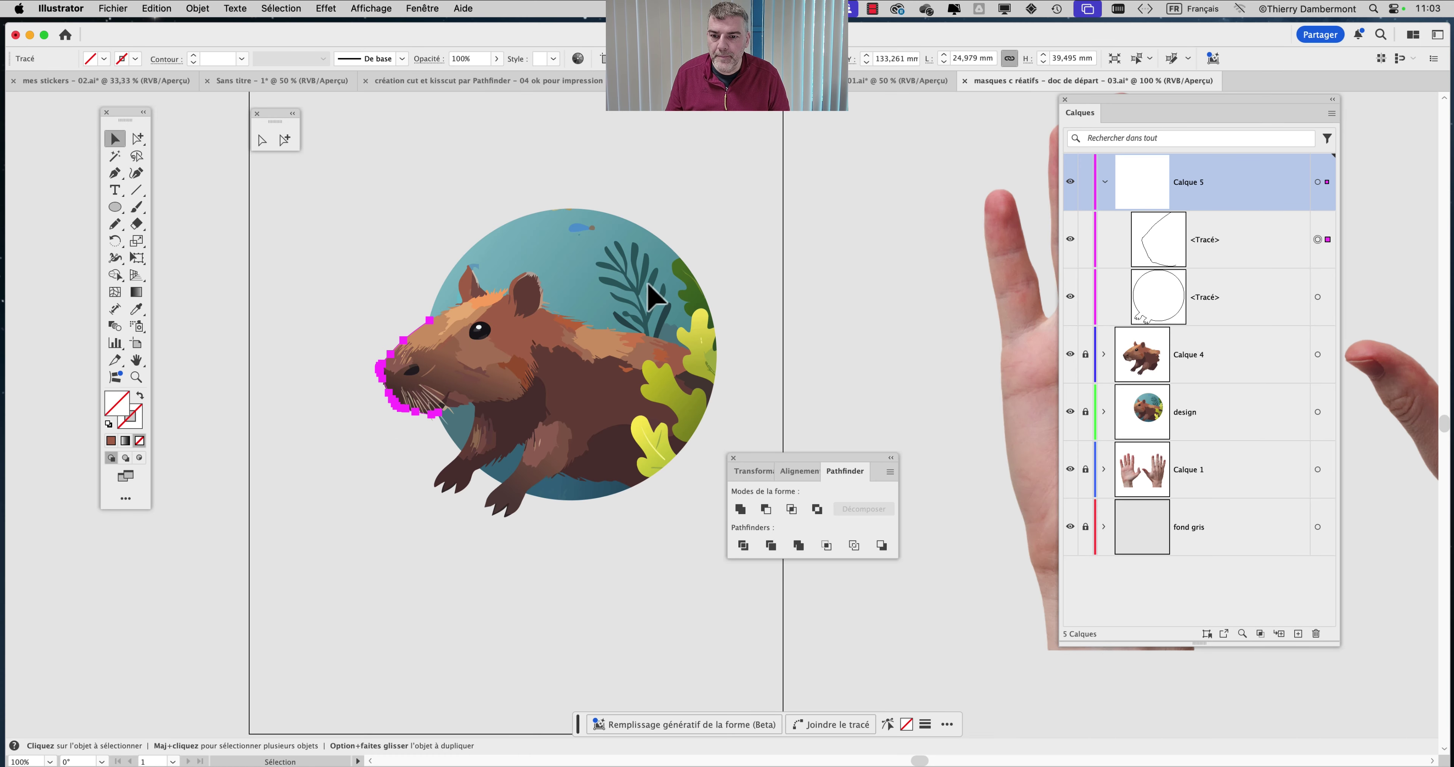
drag(339, 270, 540, 478)
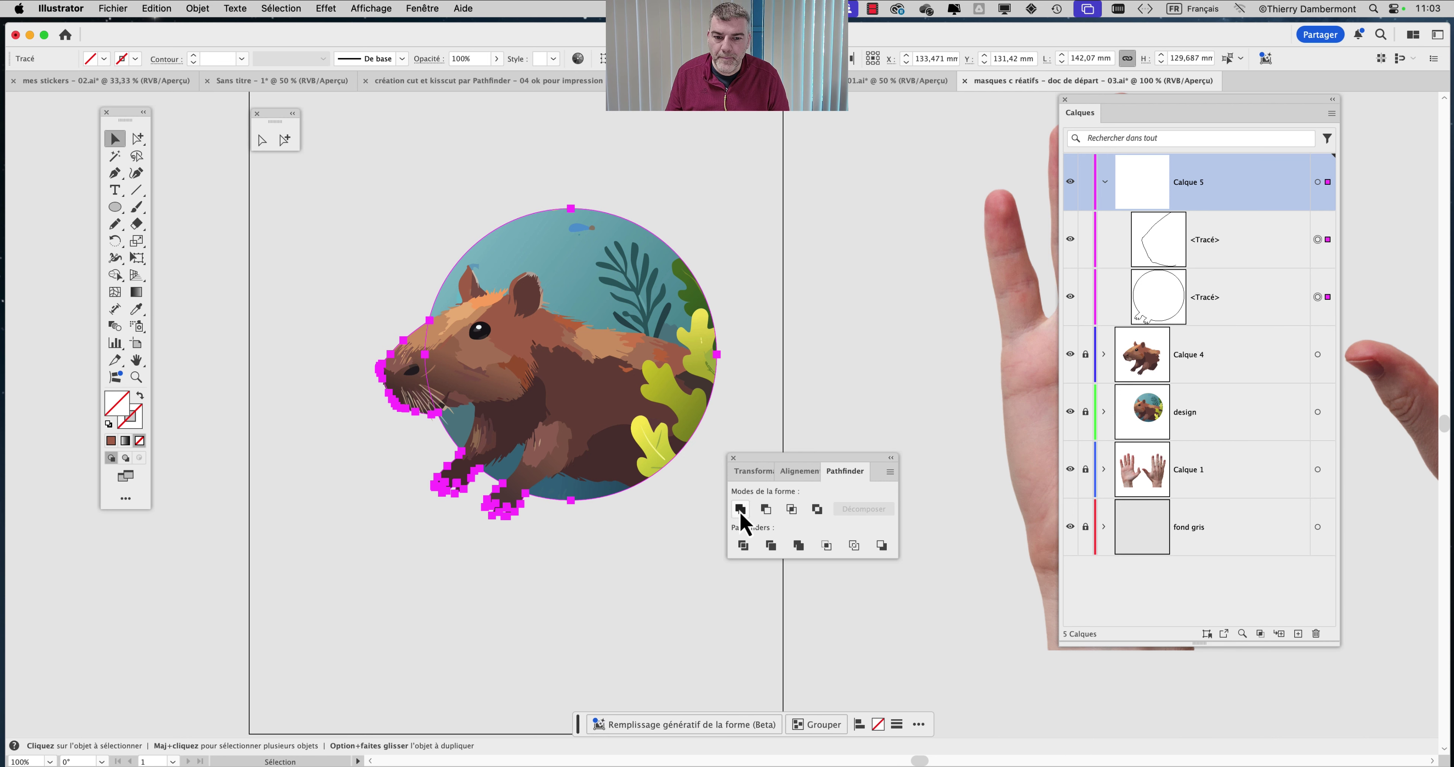
click(740, 510)
click(519, 562)
- Select the united outline and examine how it follows the muzzle, paws and circle, including its path in Calque 5
scroll(461, 427, up, 2)
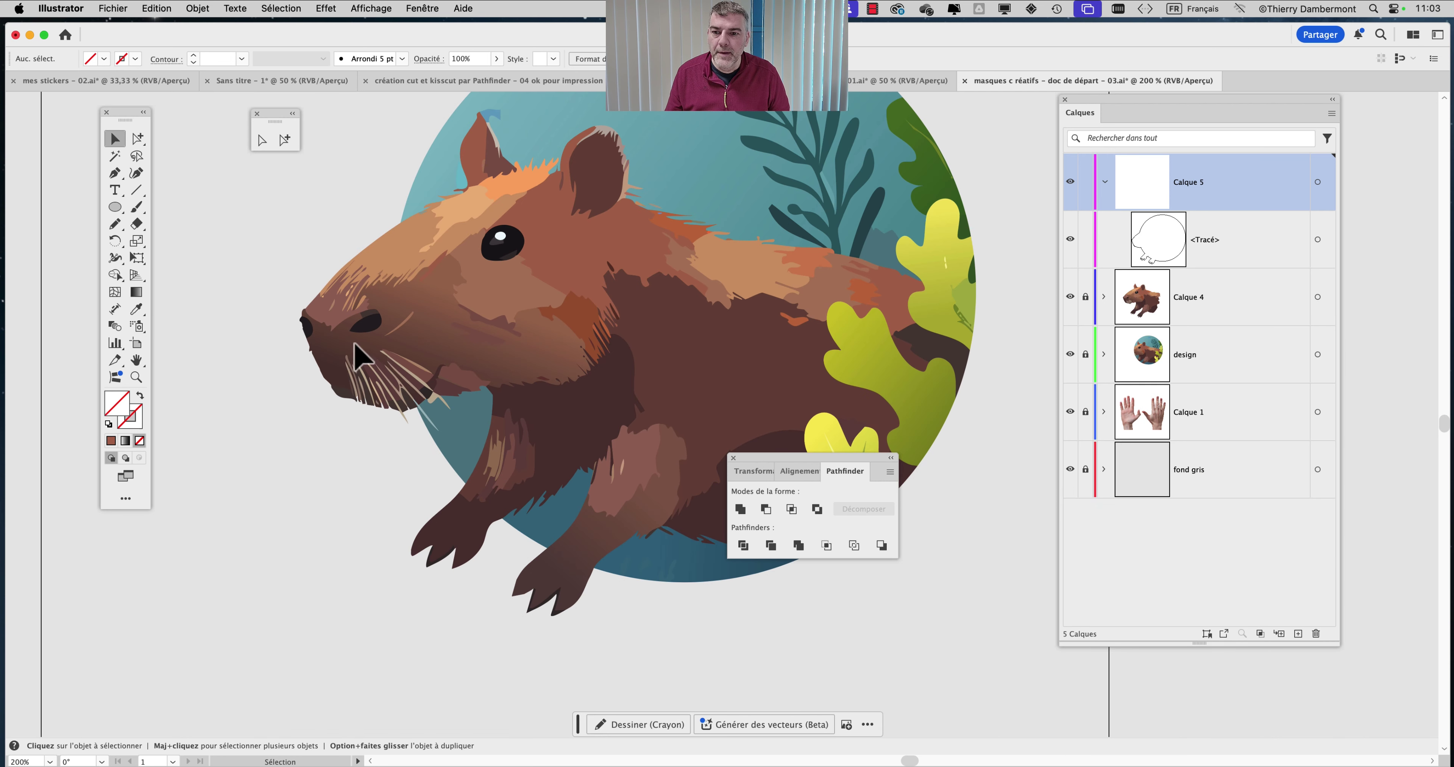
click(324, 290)
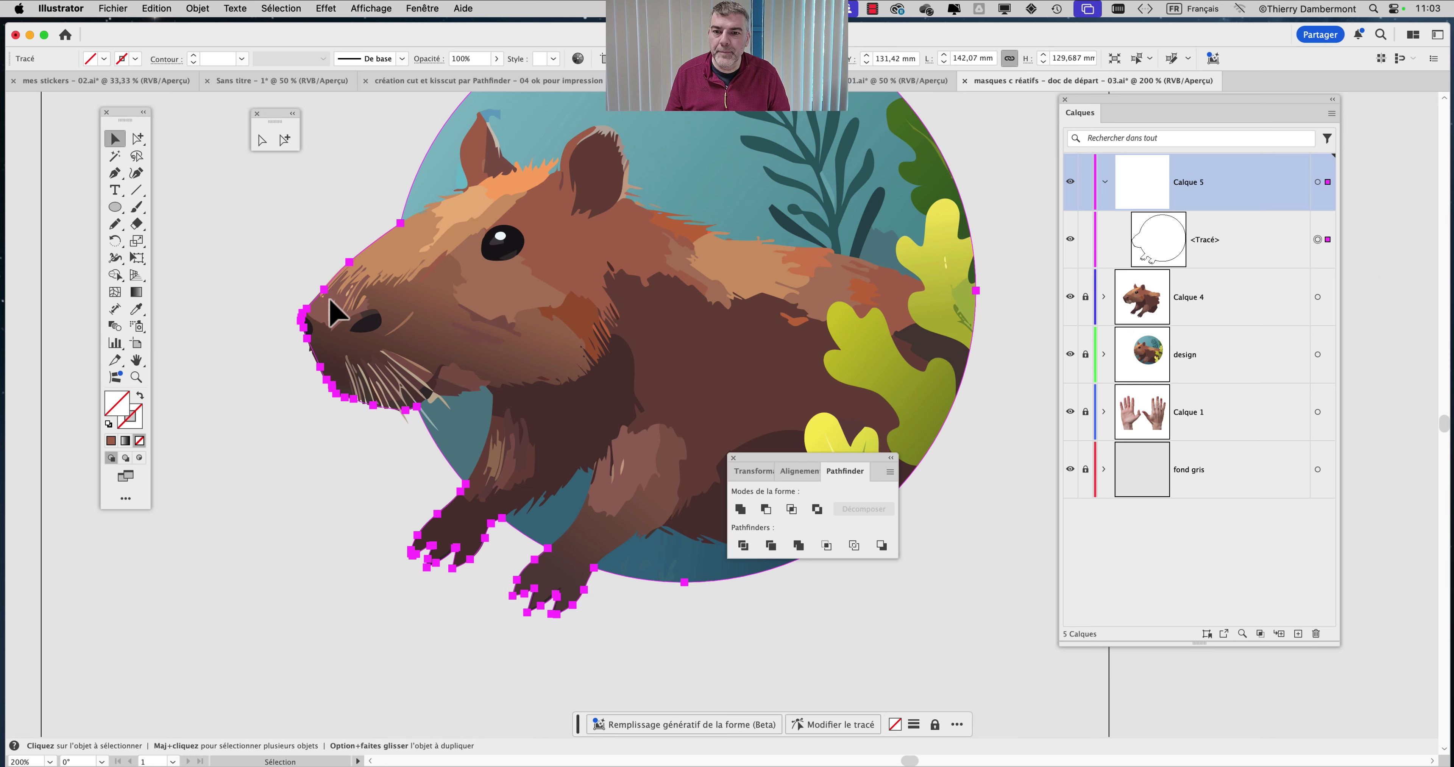
scroll(497, 390, down, 2)
scroll(486, 384, down, 3)
scroll(486, 383, right, 2)
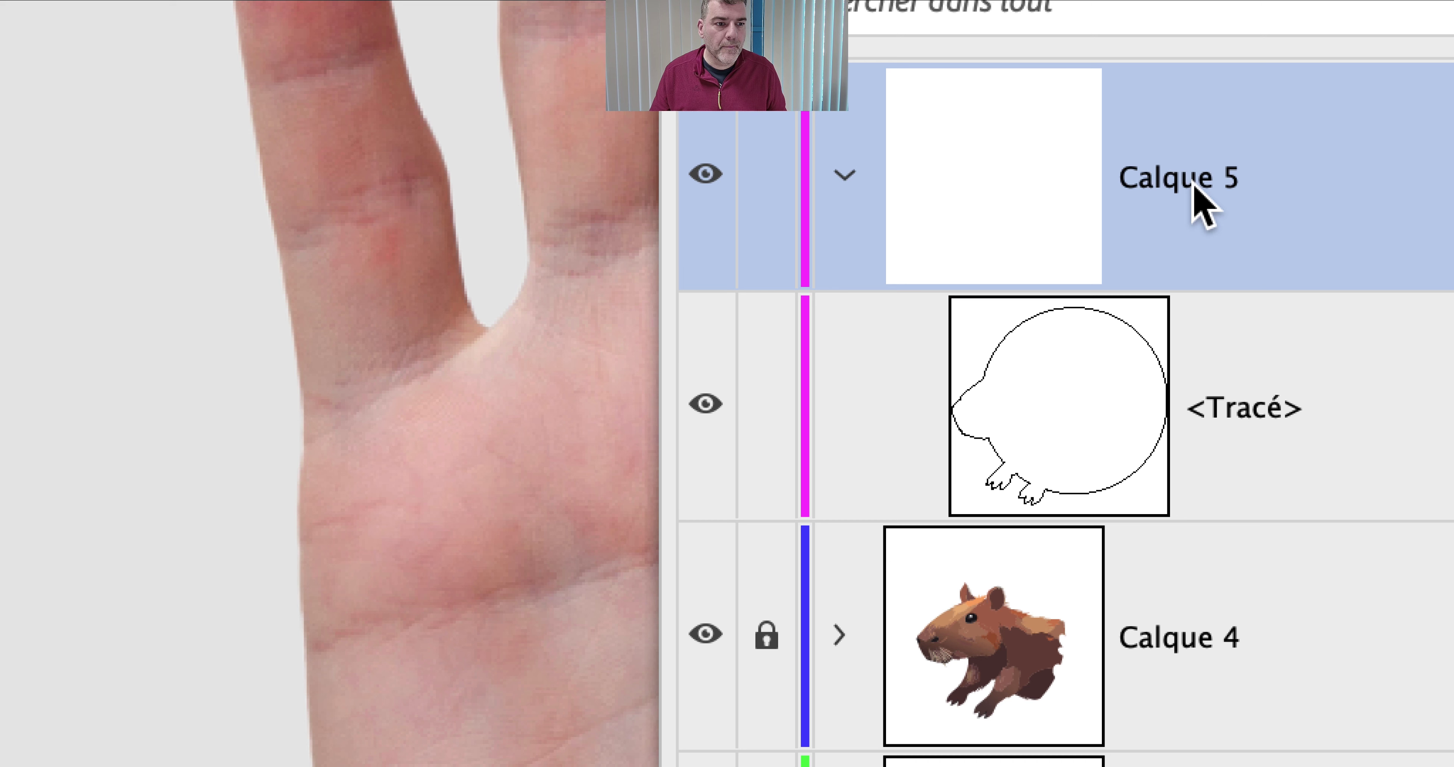
- Rename the layer Calque 5, which holds the united outline, as kisscut
double_click(1193, 185)
text(KI)
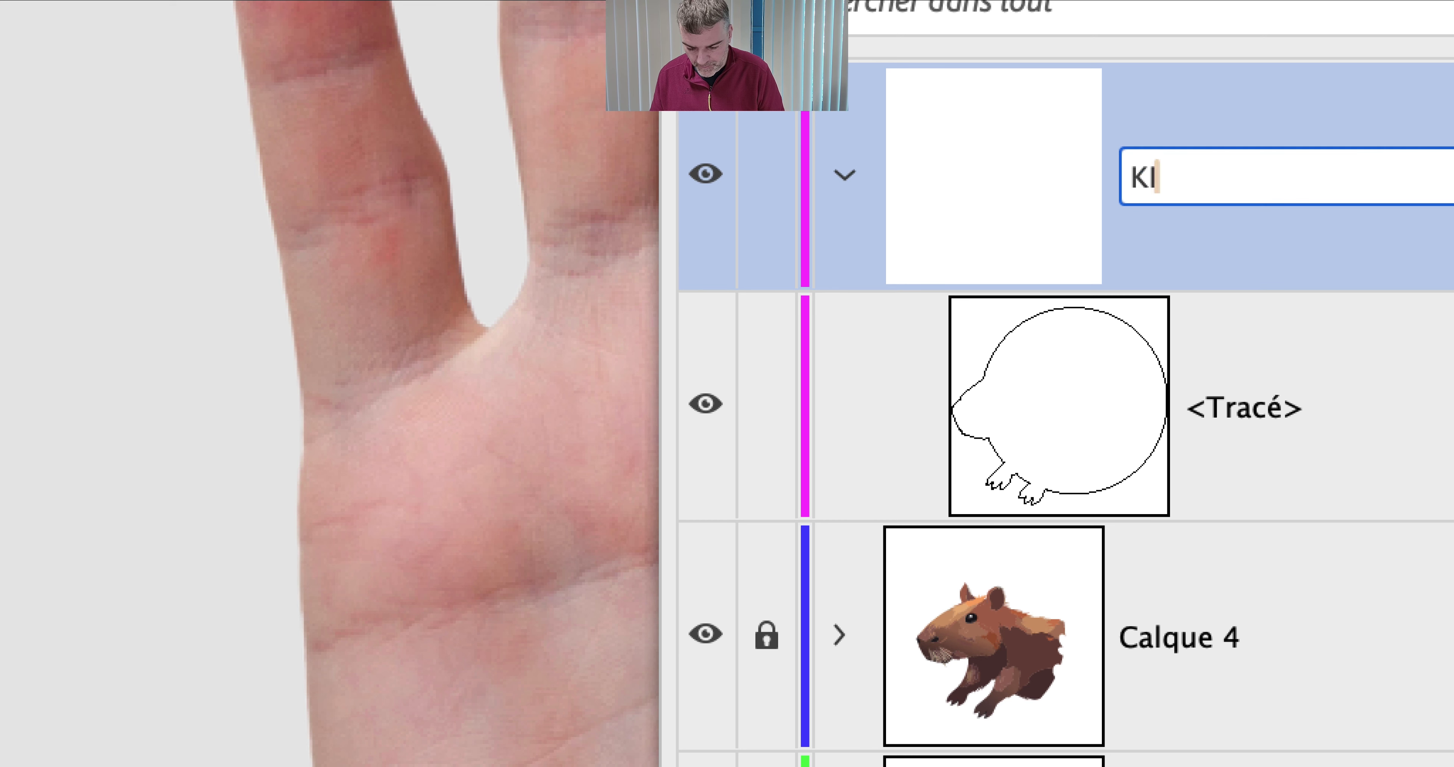
text(SSCUT)
key(BackSpace)
key(BackSpace)
key(BackSpace)
key(BackSpace)
key(BackSpace)
key(BackSpace)
key(BackSpace)
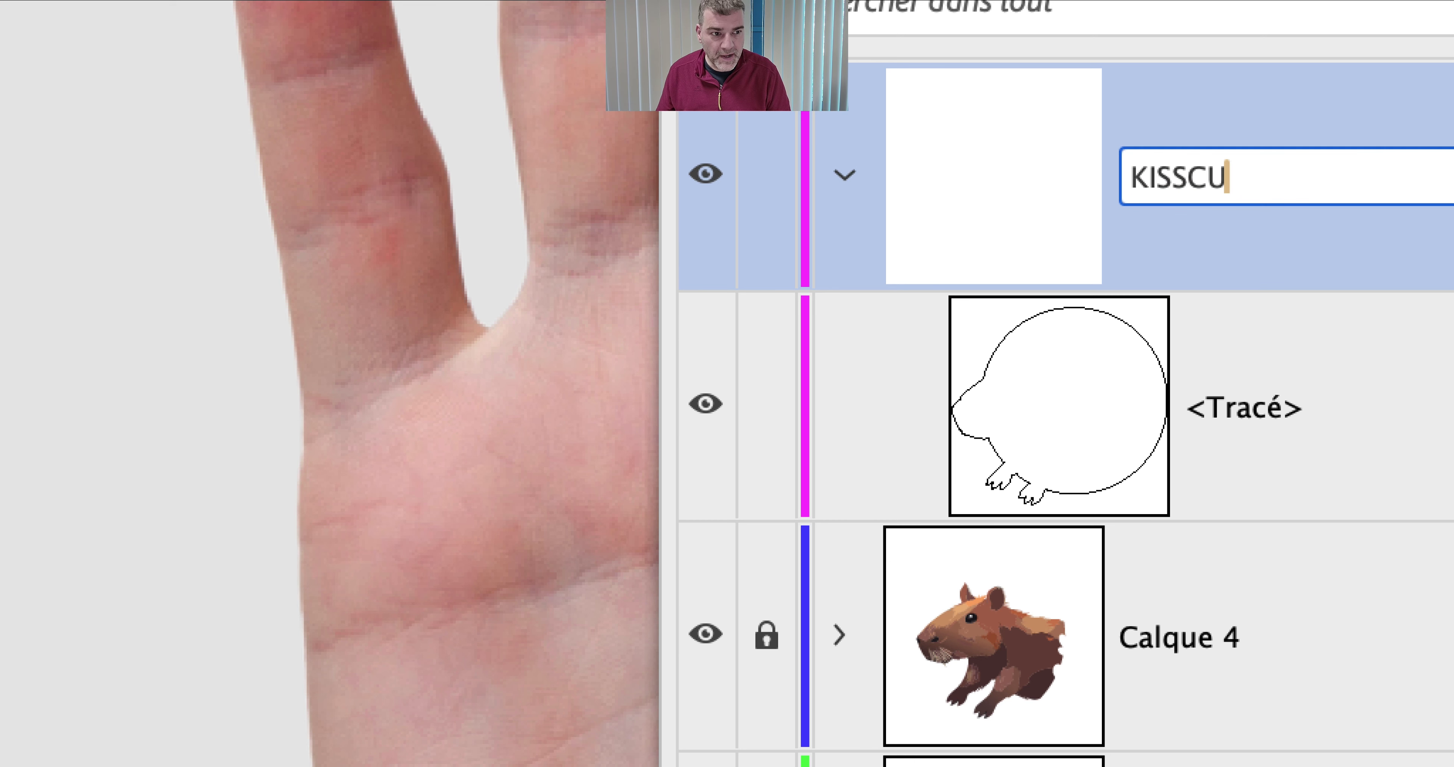
text(ki)
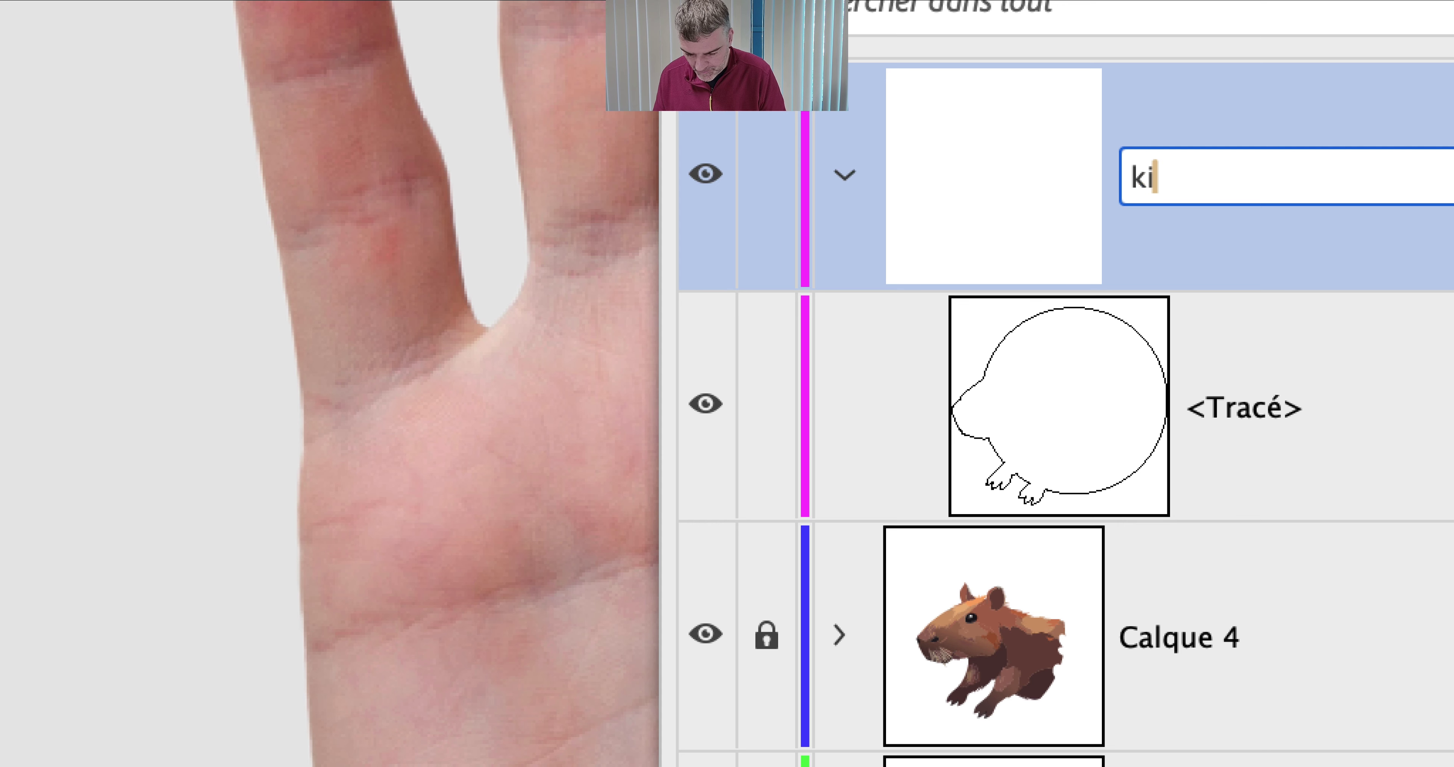
text(sscut)
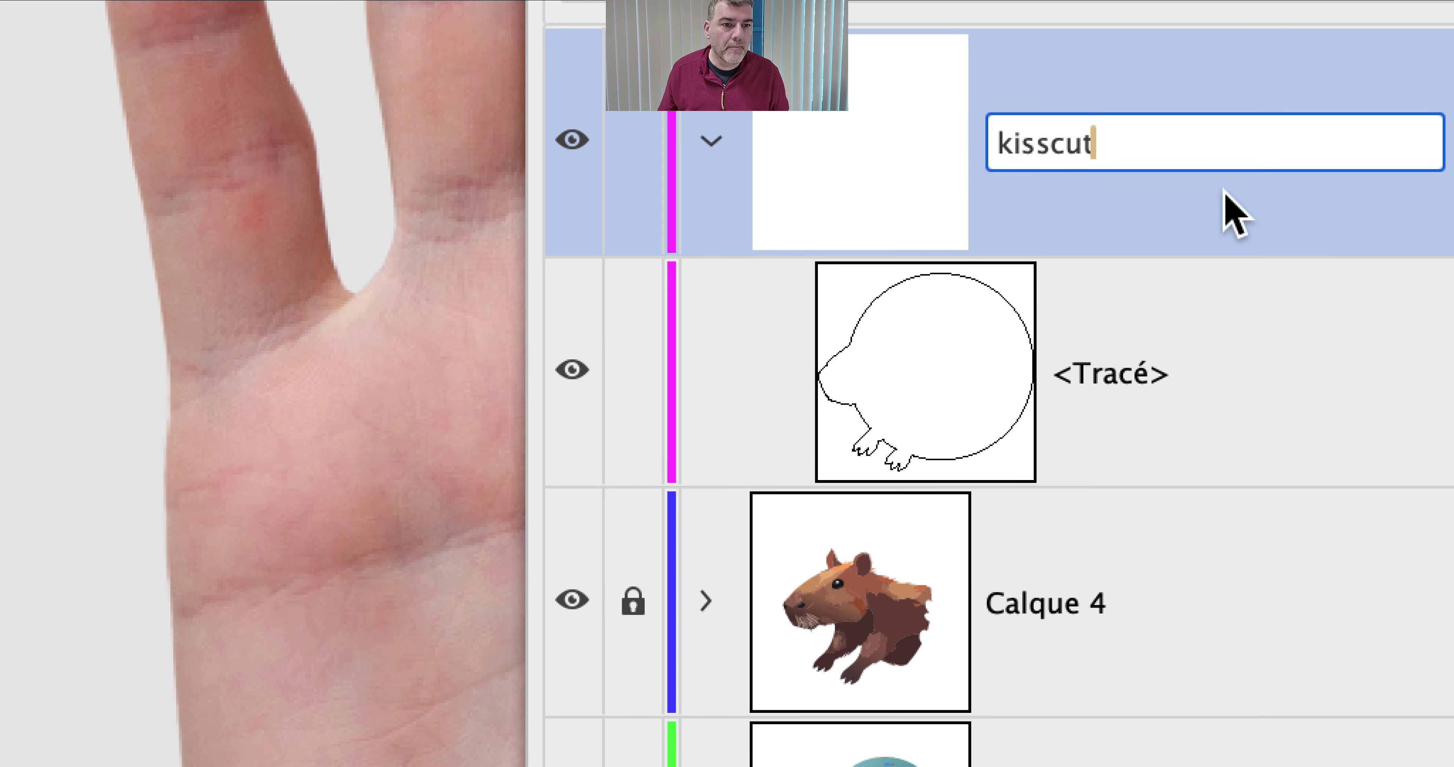
key(Return)
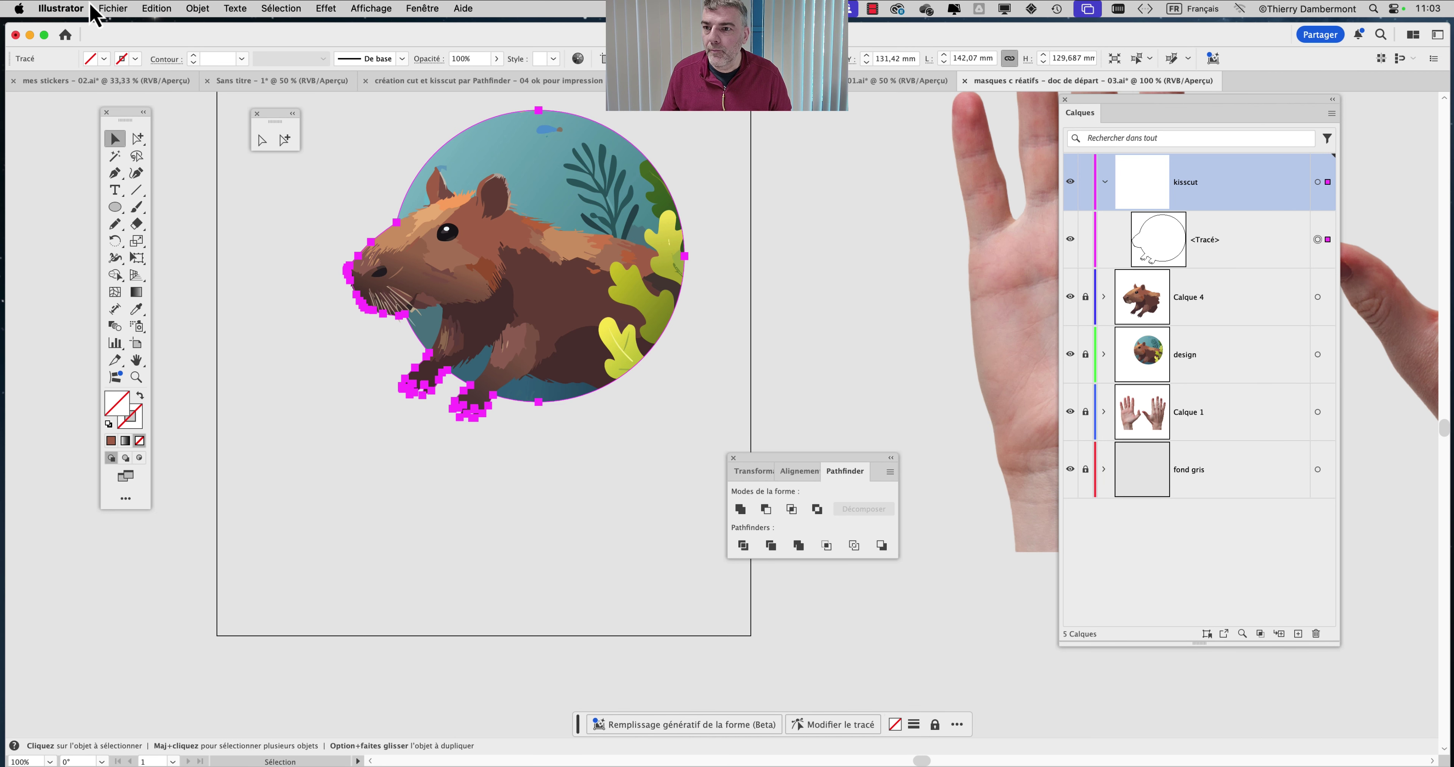
- Save the document as a new Illustrator version, masques c réatifs - doc de départ - 04.ai, in the MARDI (P&Cmars2025) folder
click(95, 14)
key(Escape)
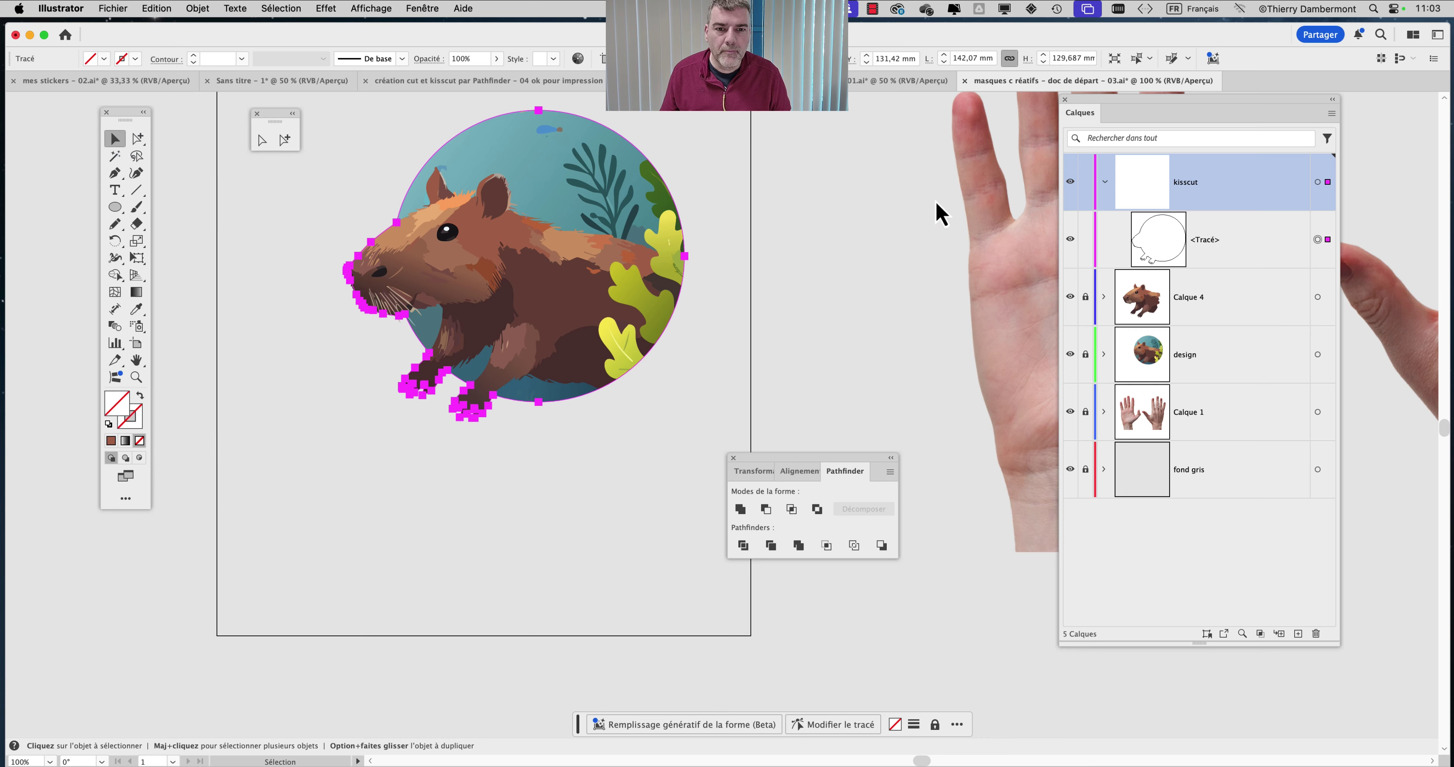
key(super+shift+s)
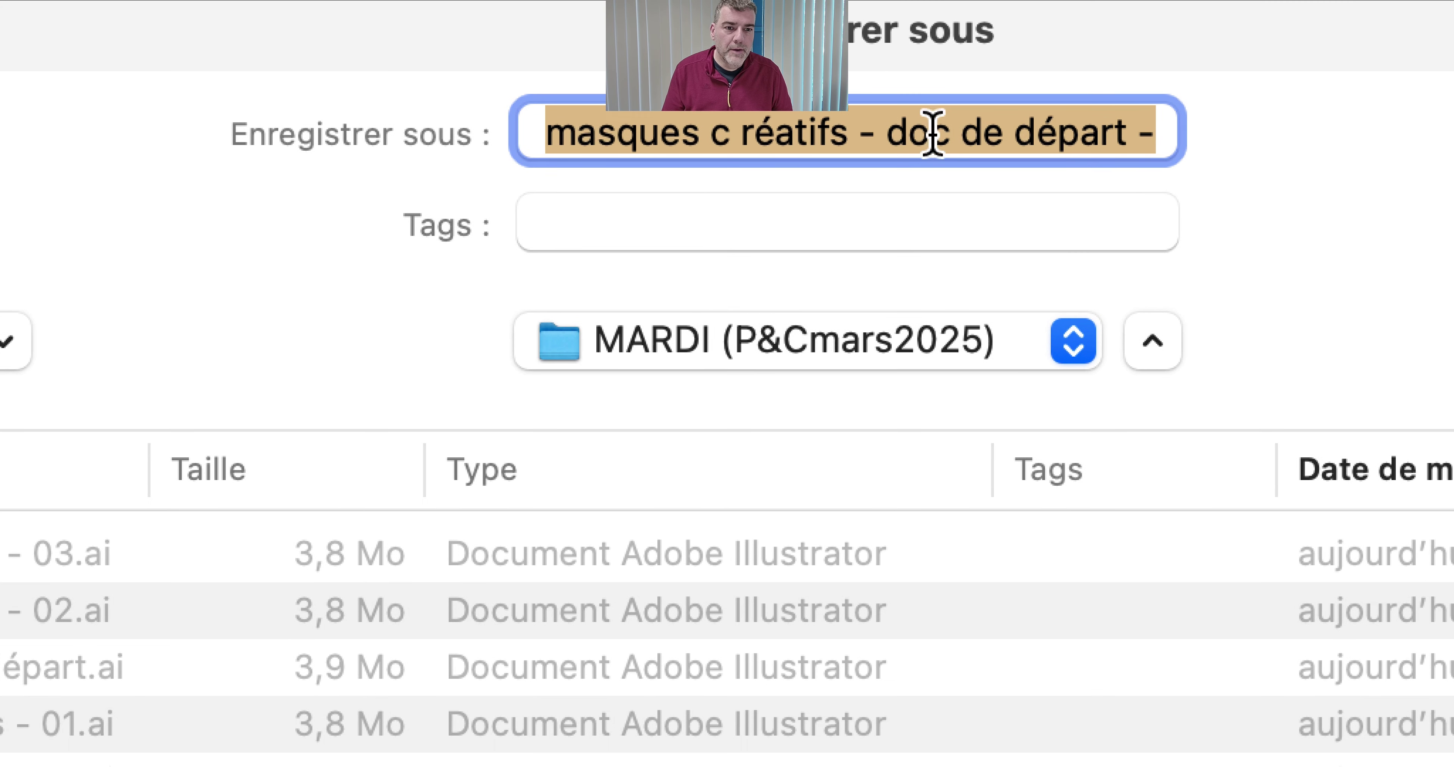
click(933, 137)
key(Down)
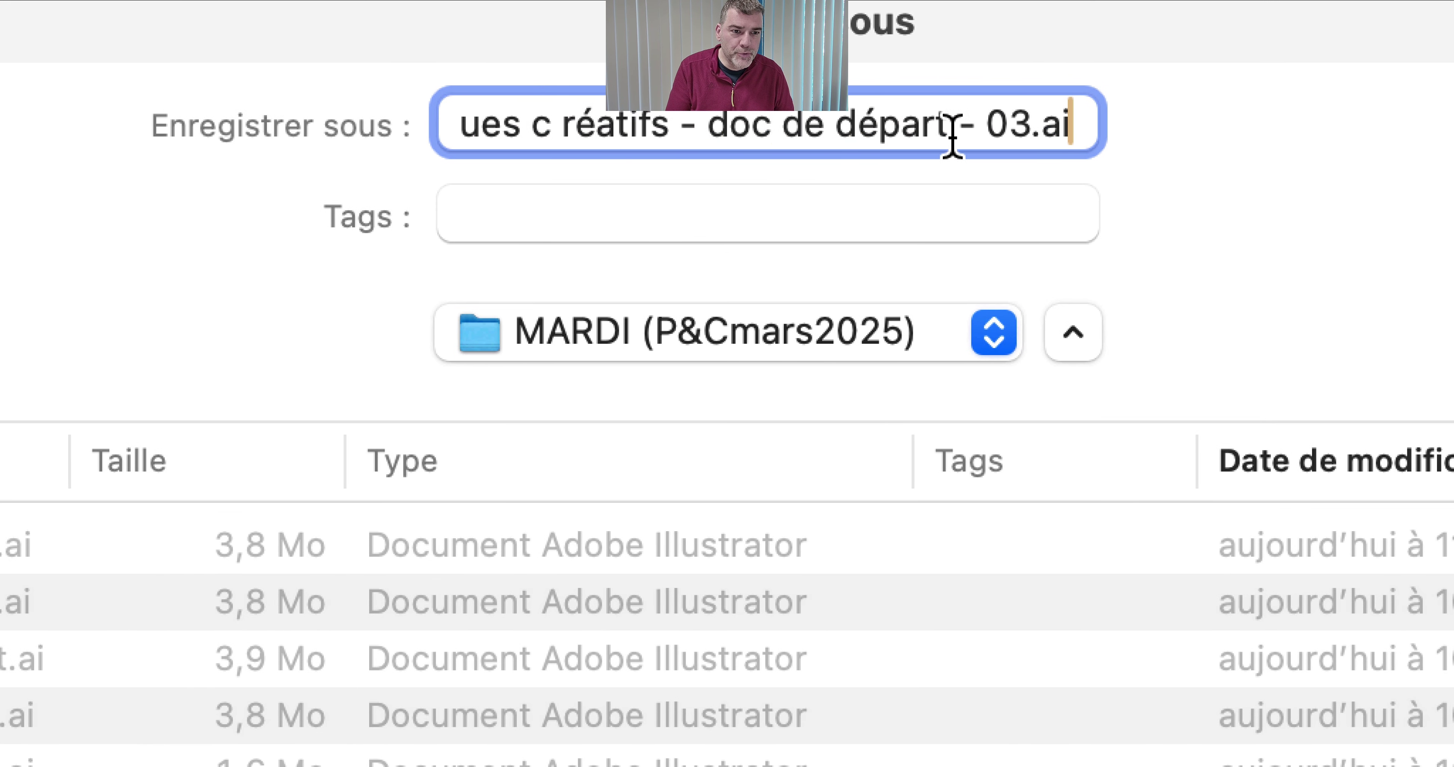
drag(1085, 136, 1095, 136)
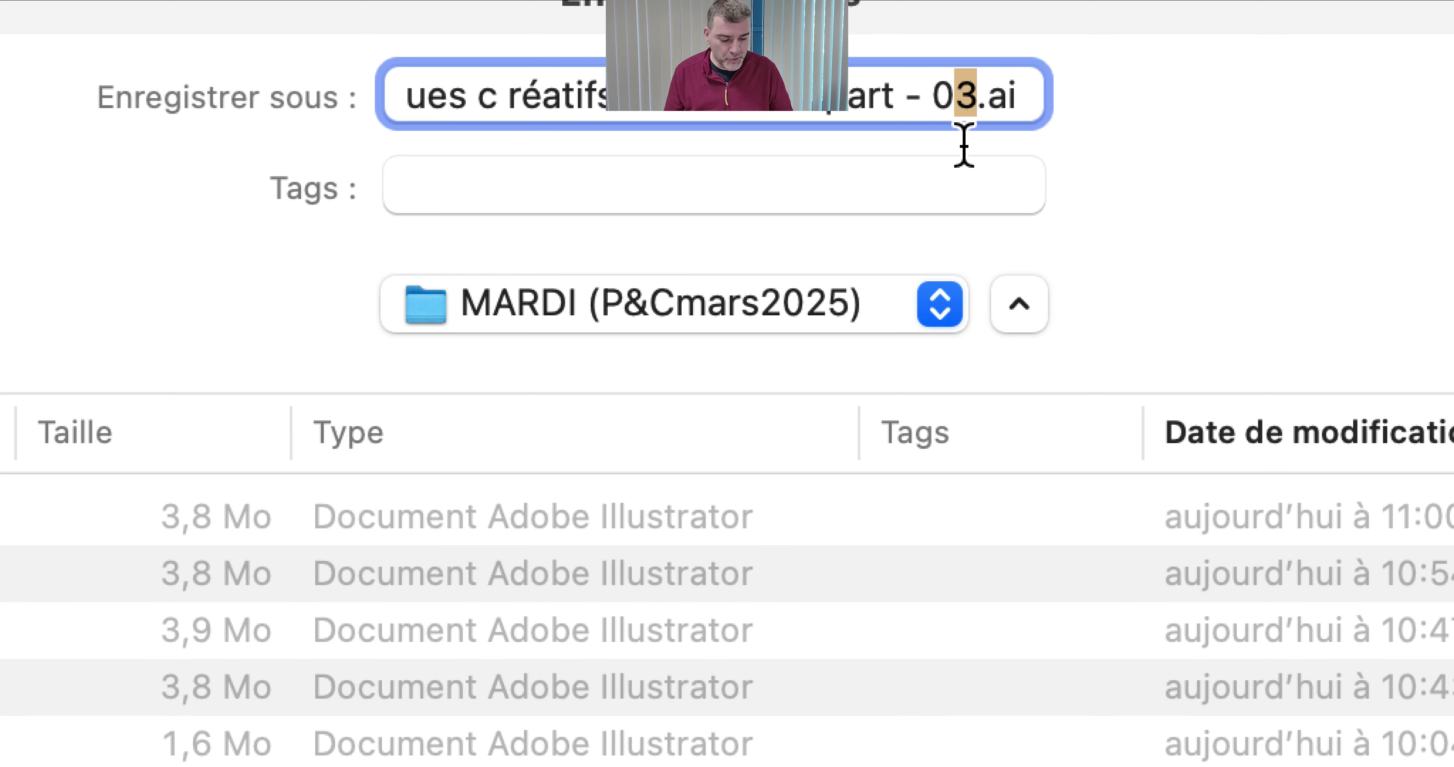
text(4)
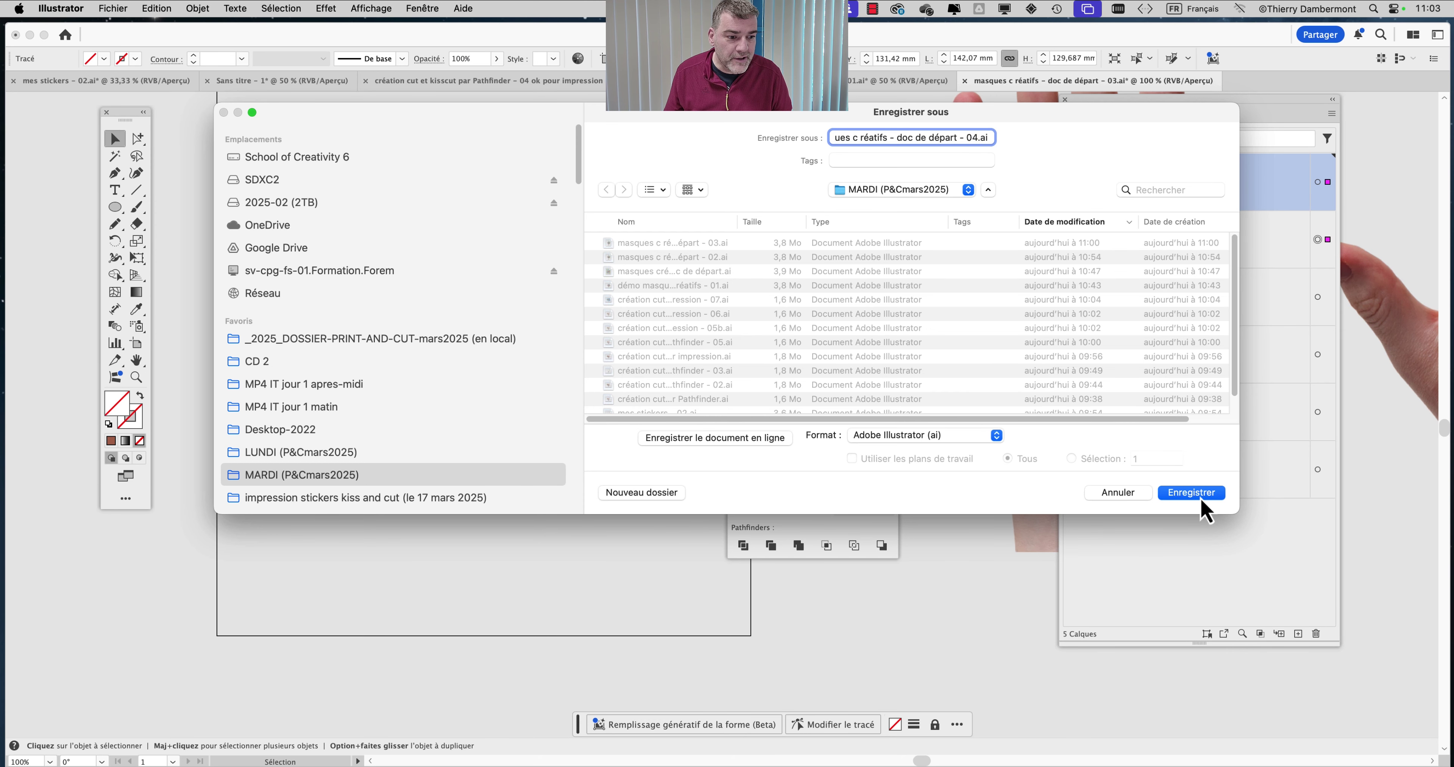
click(1197, 495)
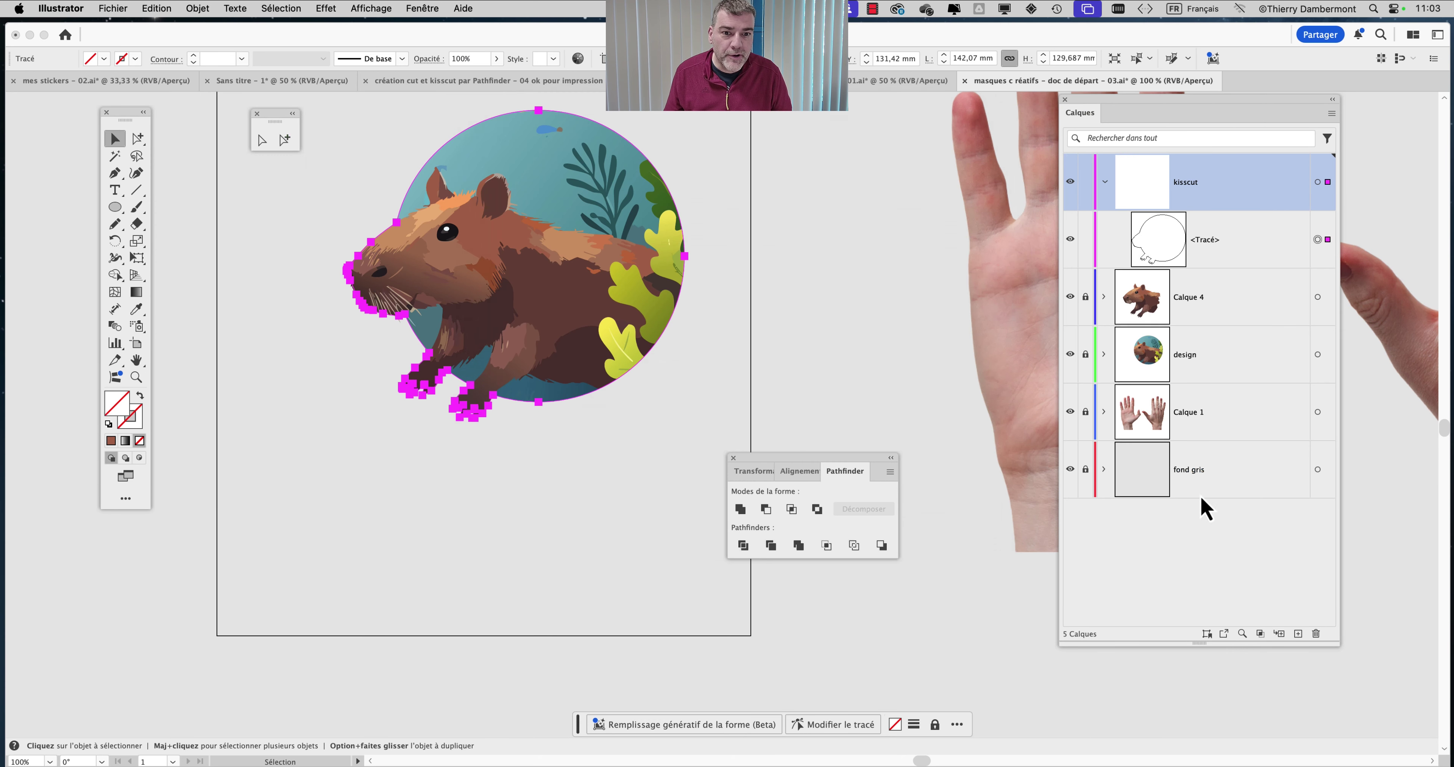
click(940, 573)
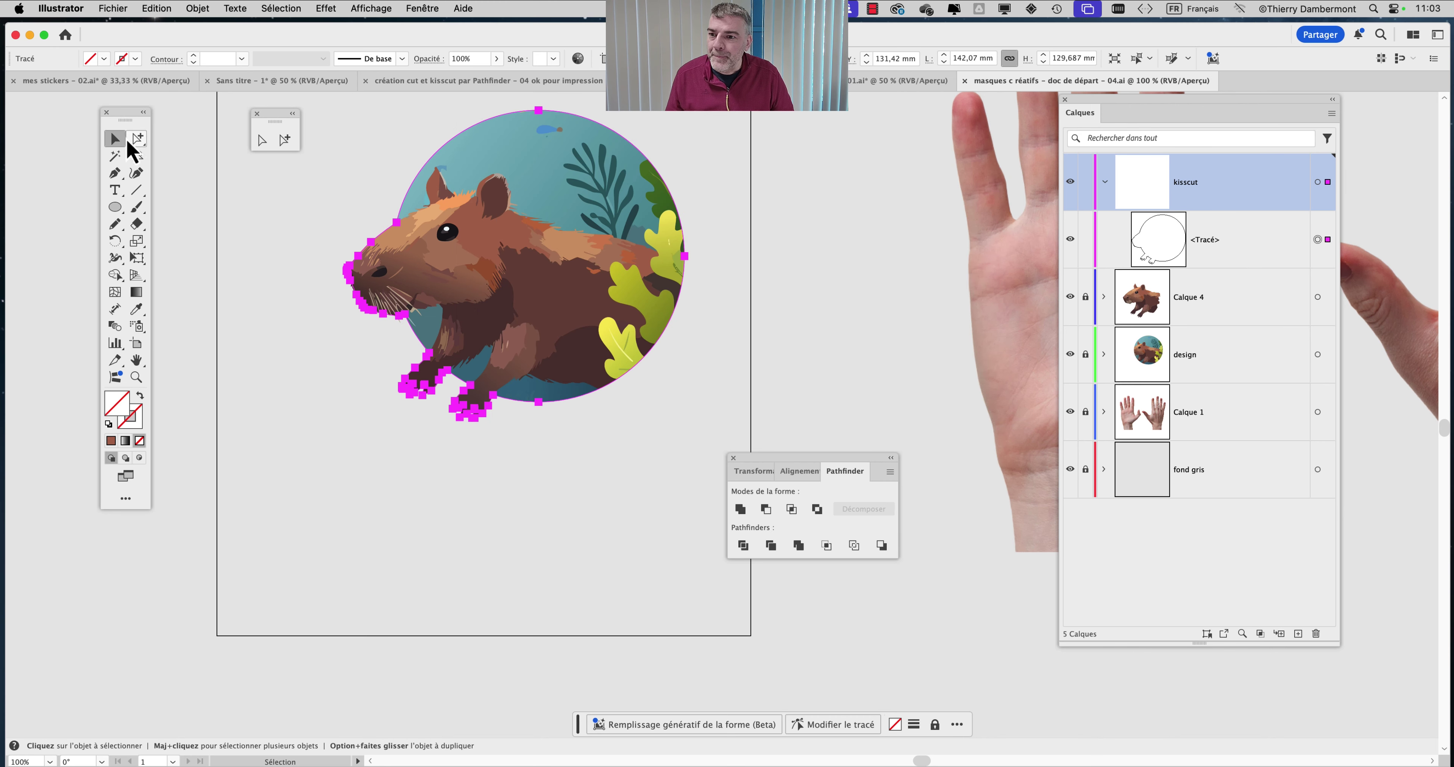
- Move the Pathfinder options farther from the artwork and deselect the united outline
click(315, 291)
click(372, 246)
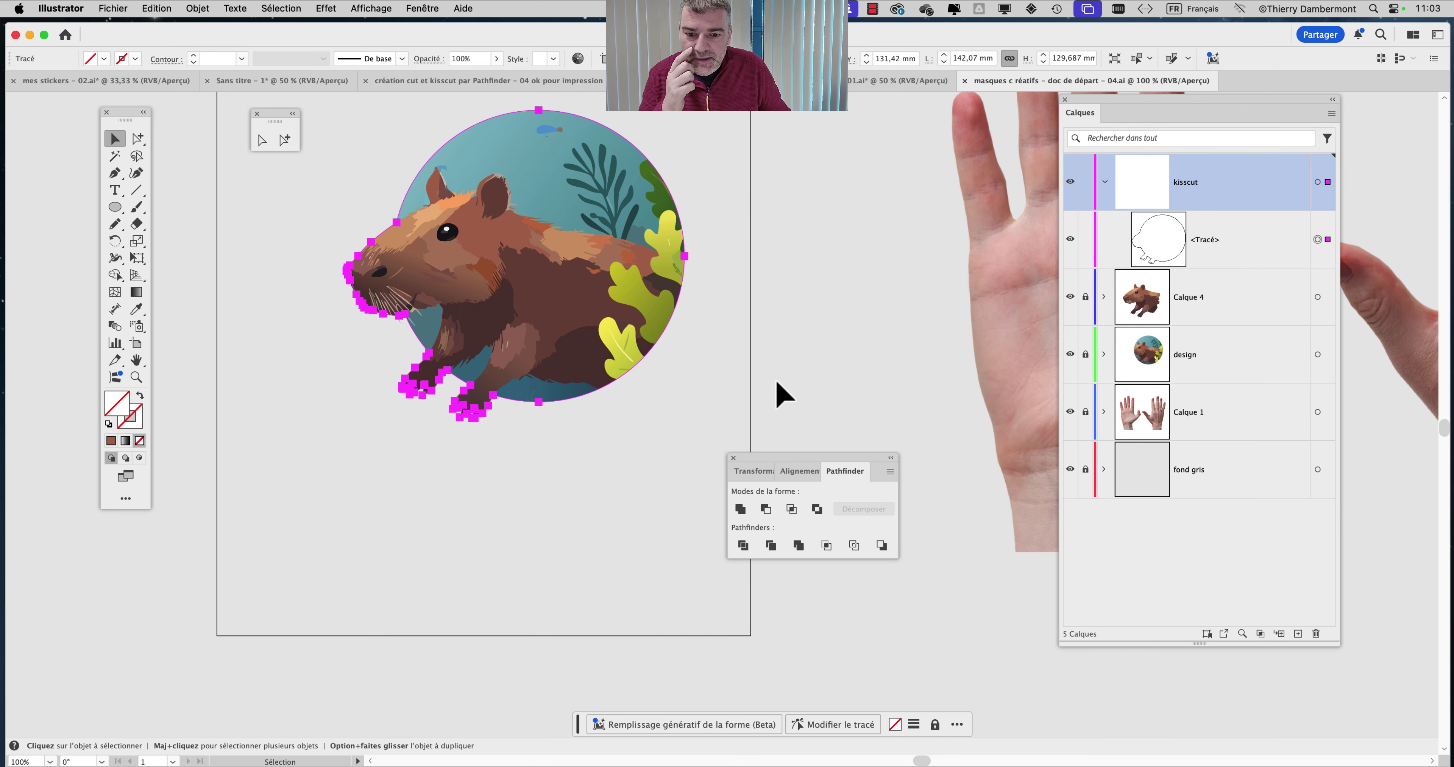
drag(793, 467, 865, 530)
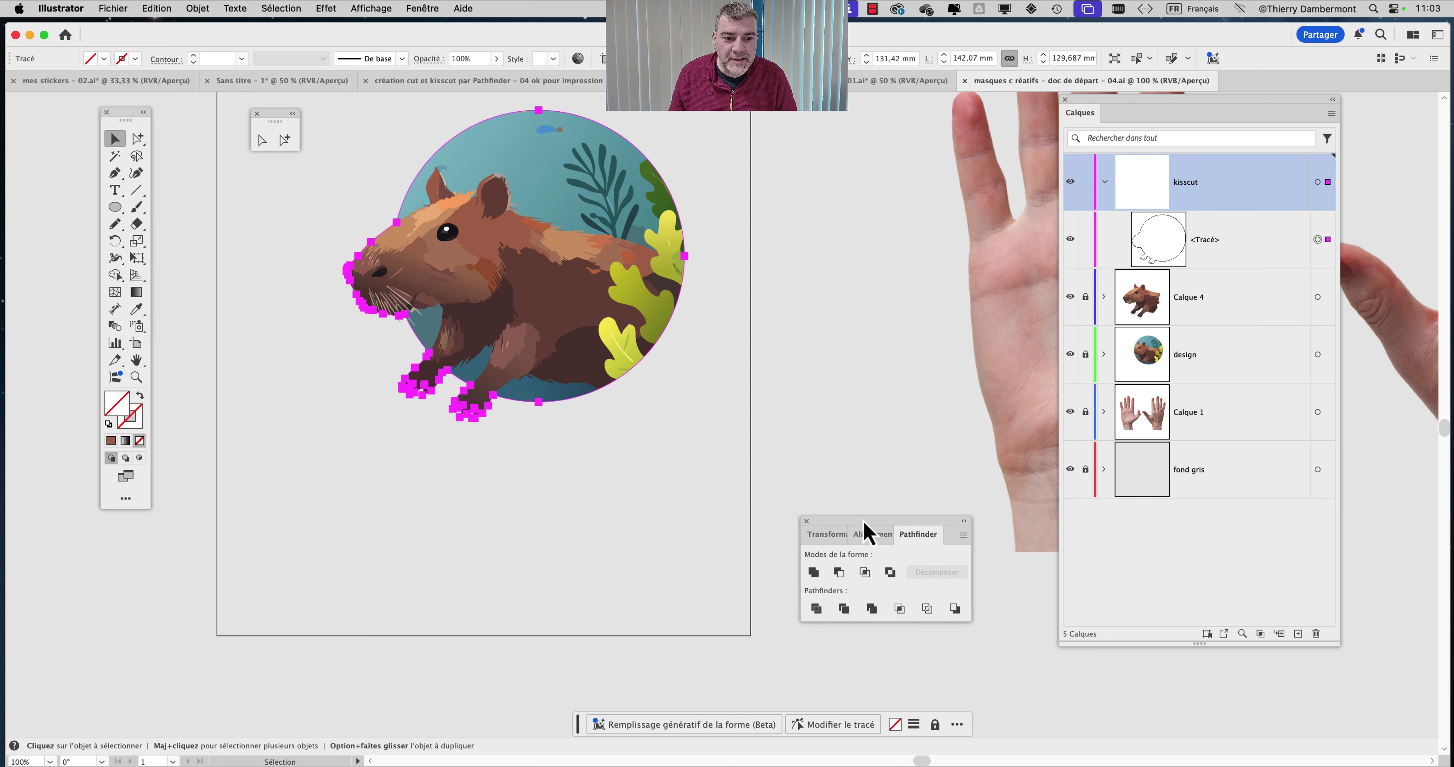
click(830, 350)
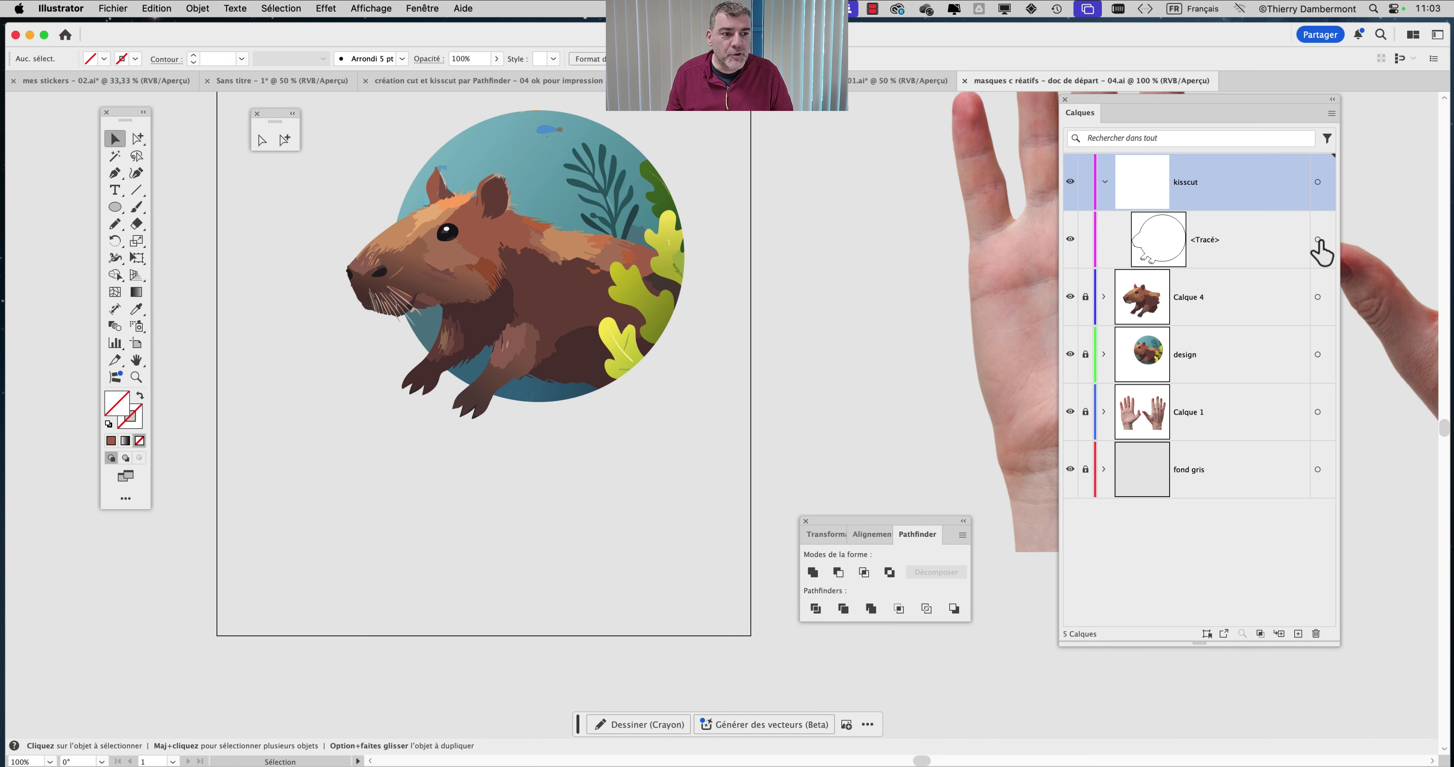
- Select the path in the kisscut layer, give it a bright green stroke (#00B91C), and deselect it
click(1318, 240)
scroll(707, 353, up, 1)
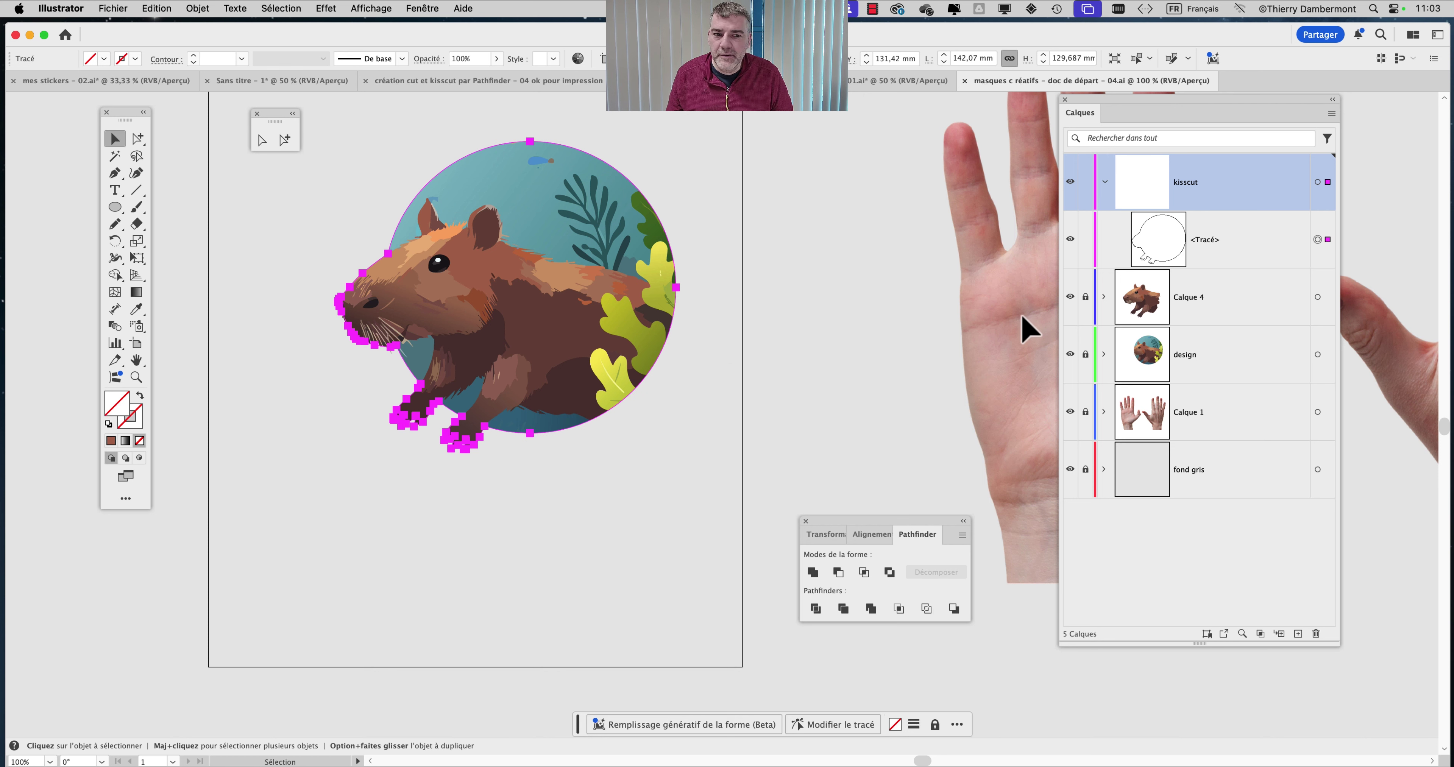
click(430, 9)
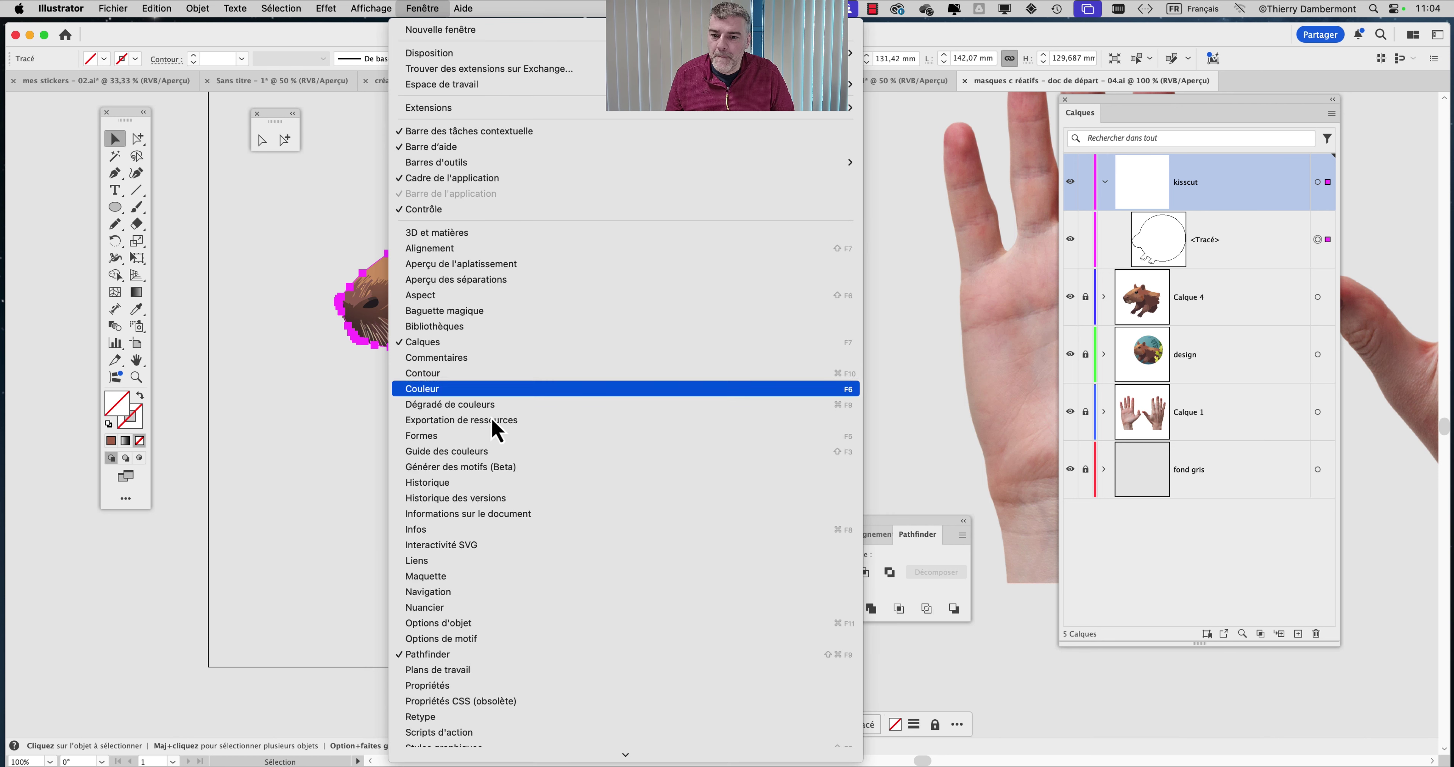
click(478, 390)
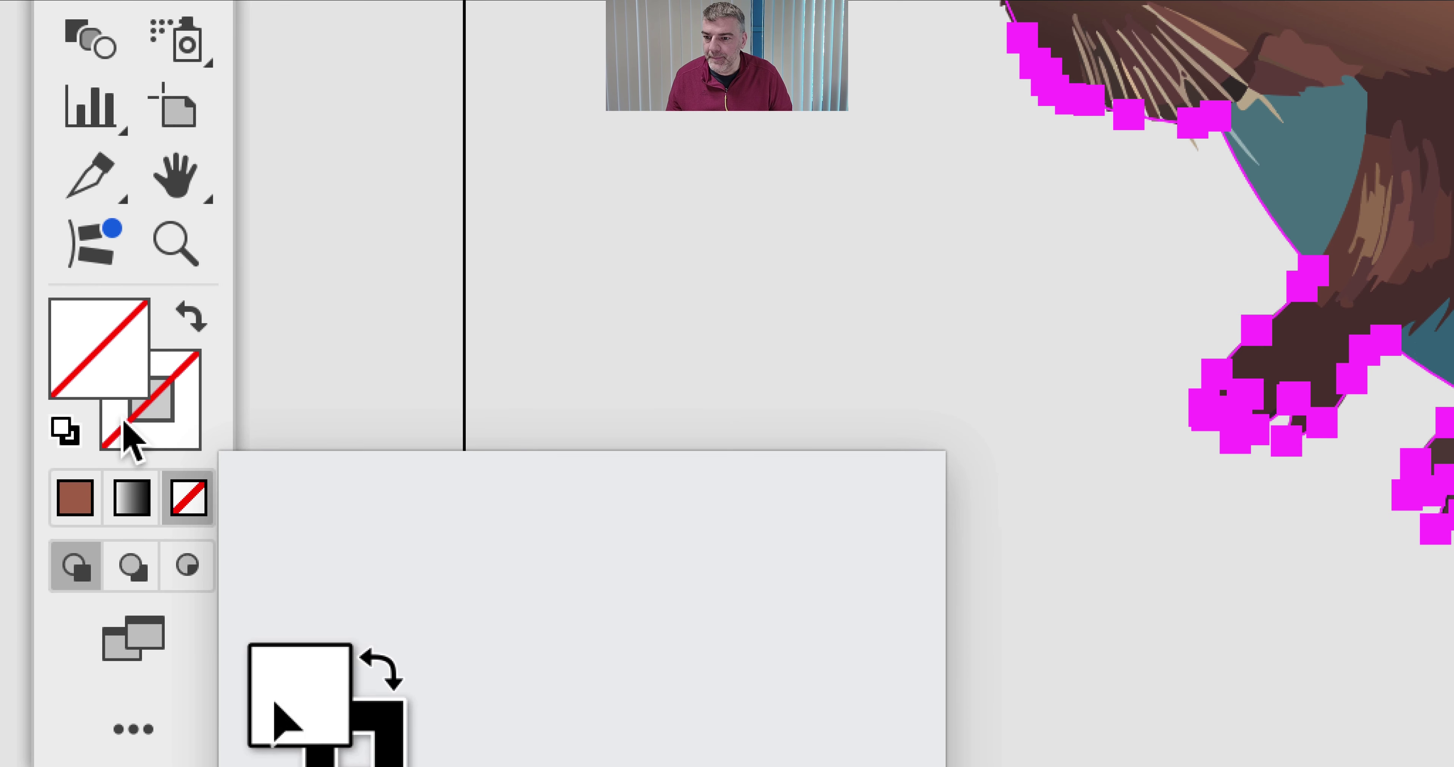
click(128, 424)
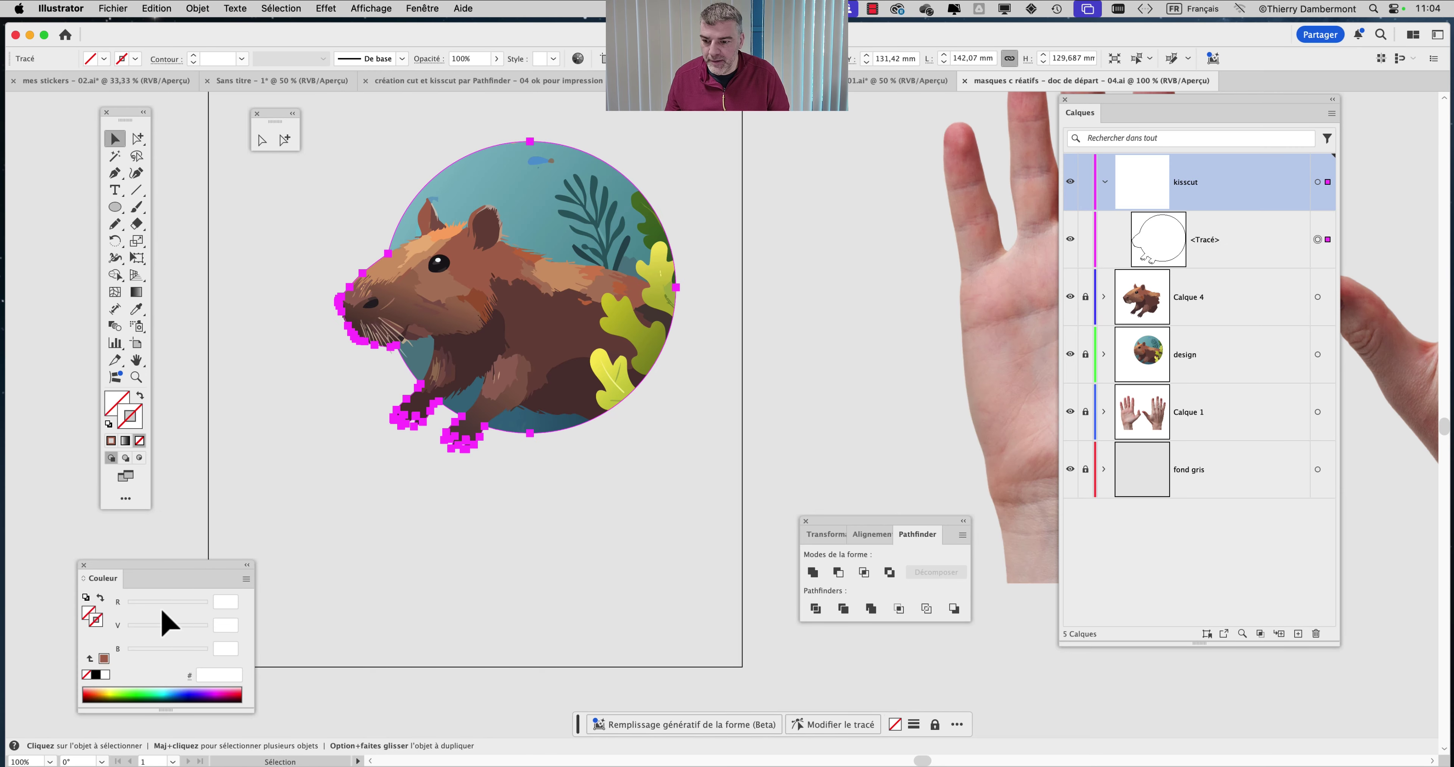
click(140, 700)
click(339, 598)
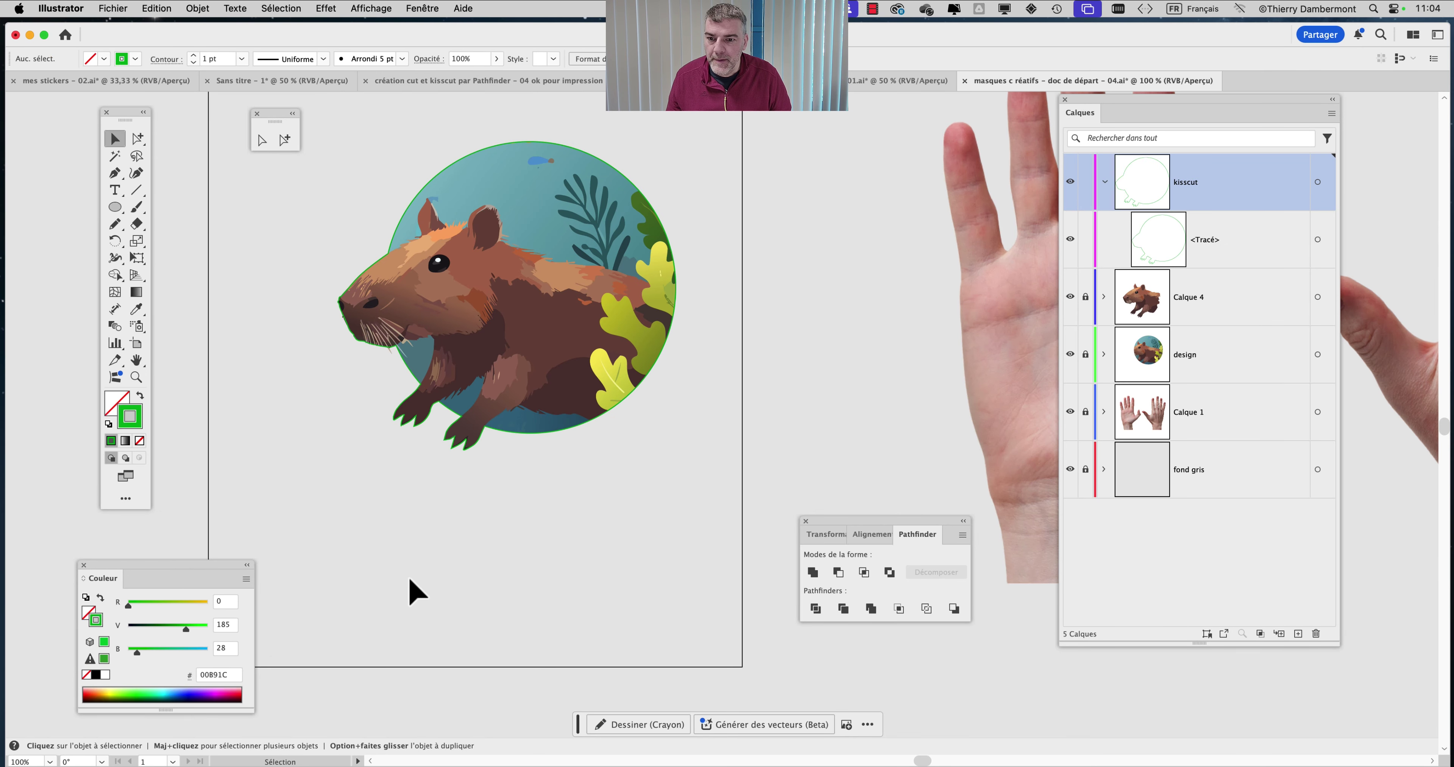
- Select the green outline around the capybara and circle, and create a 5 mm offset path with Pointe joins and a limit of 4
scroll(350, 366, up, 3)
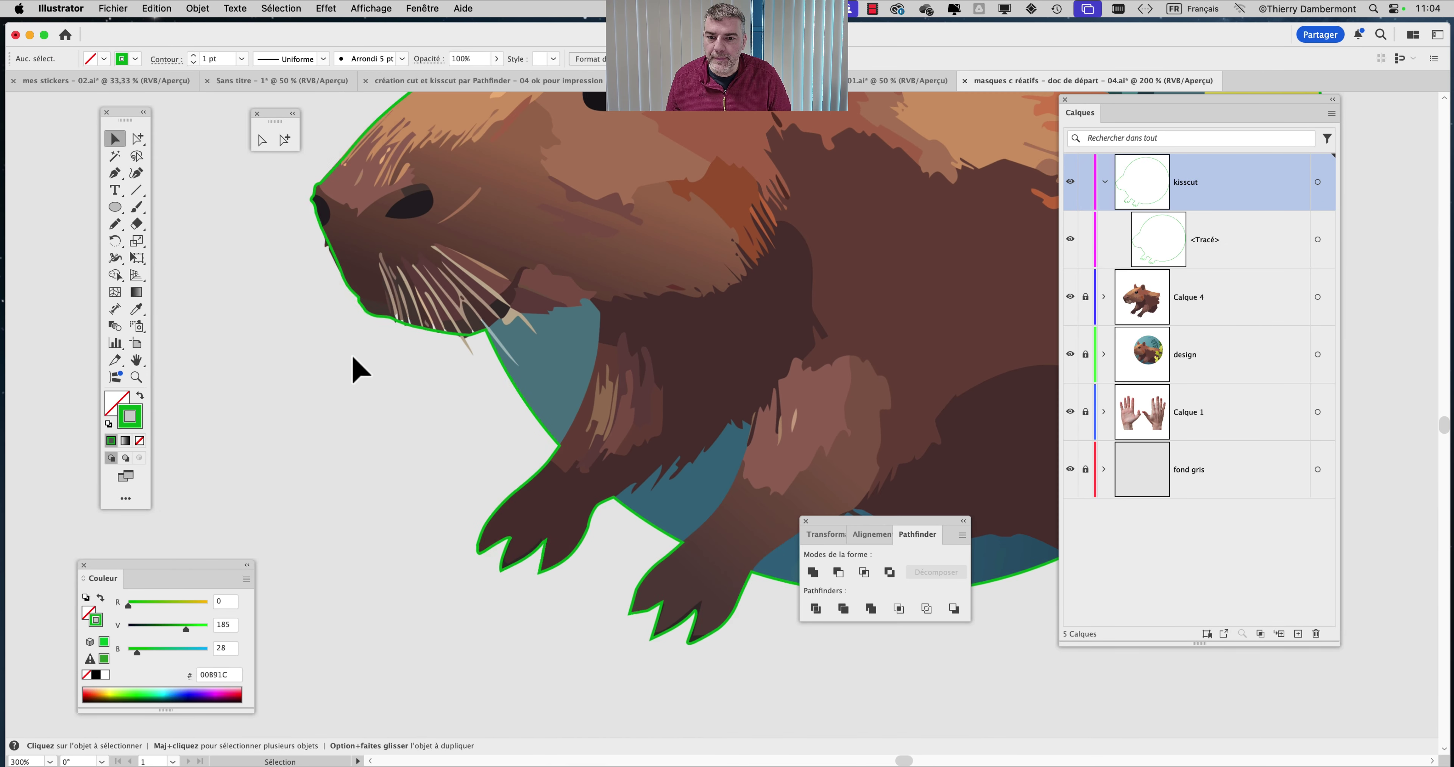
scroll(491, 384, down, 4)
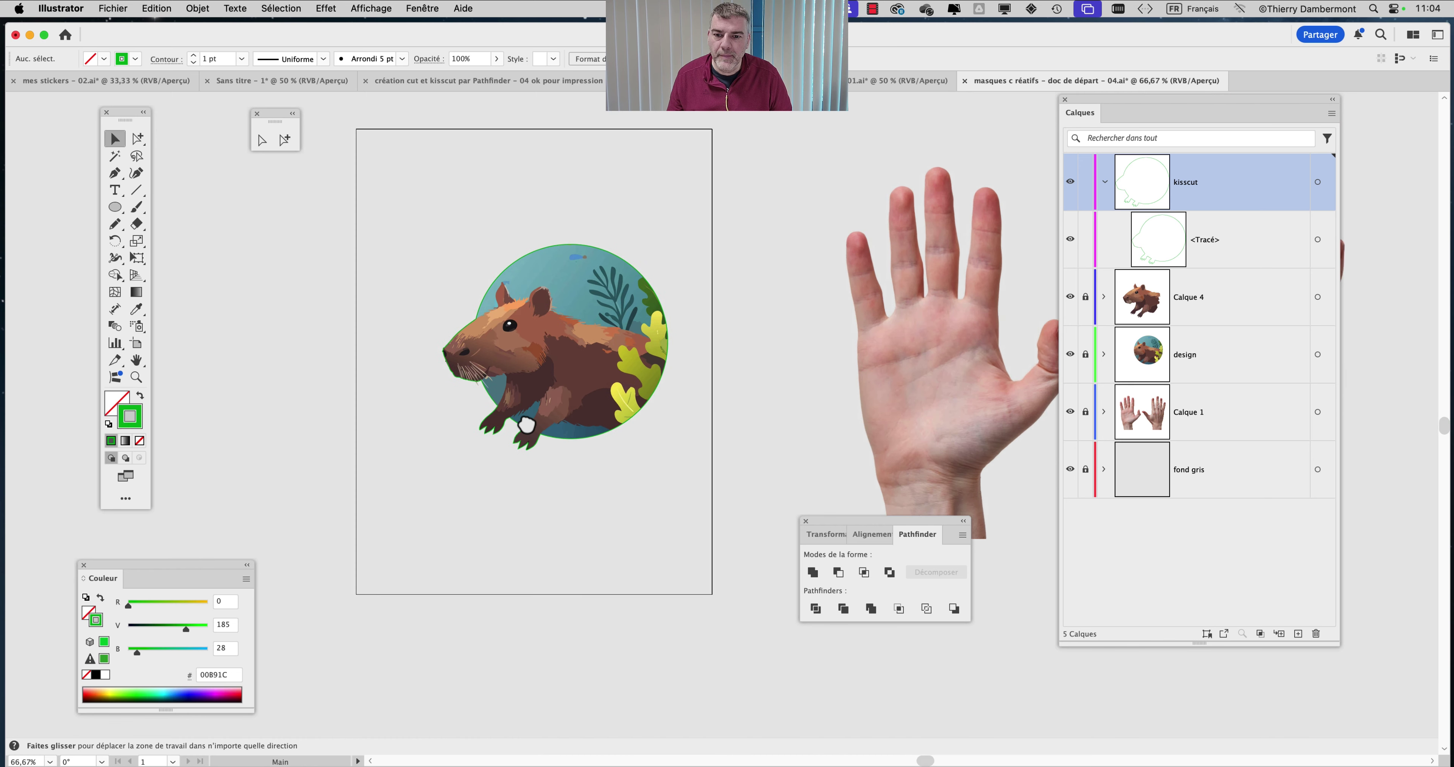
click(484, 286)
scroll(491, 319, up, 2)
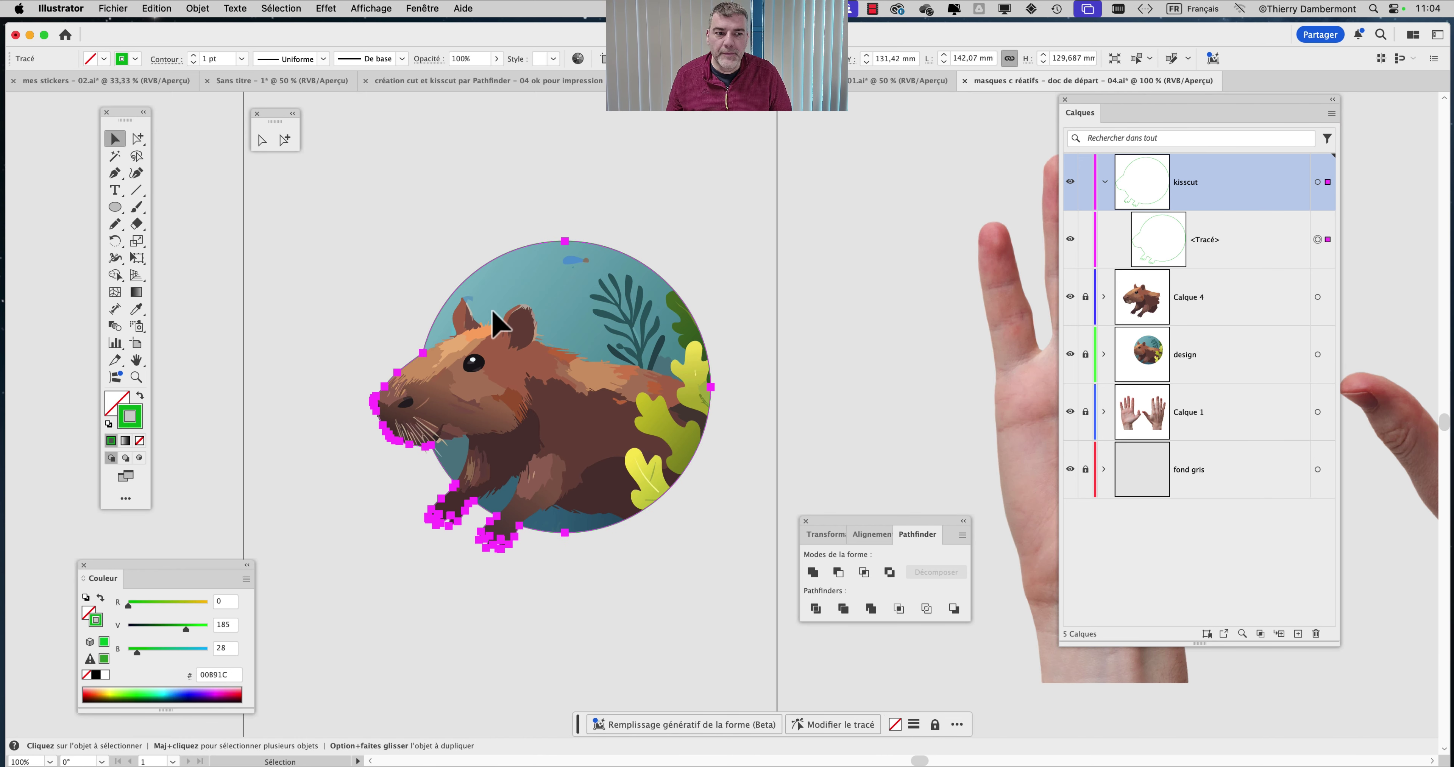
click(208, 8)
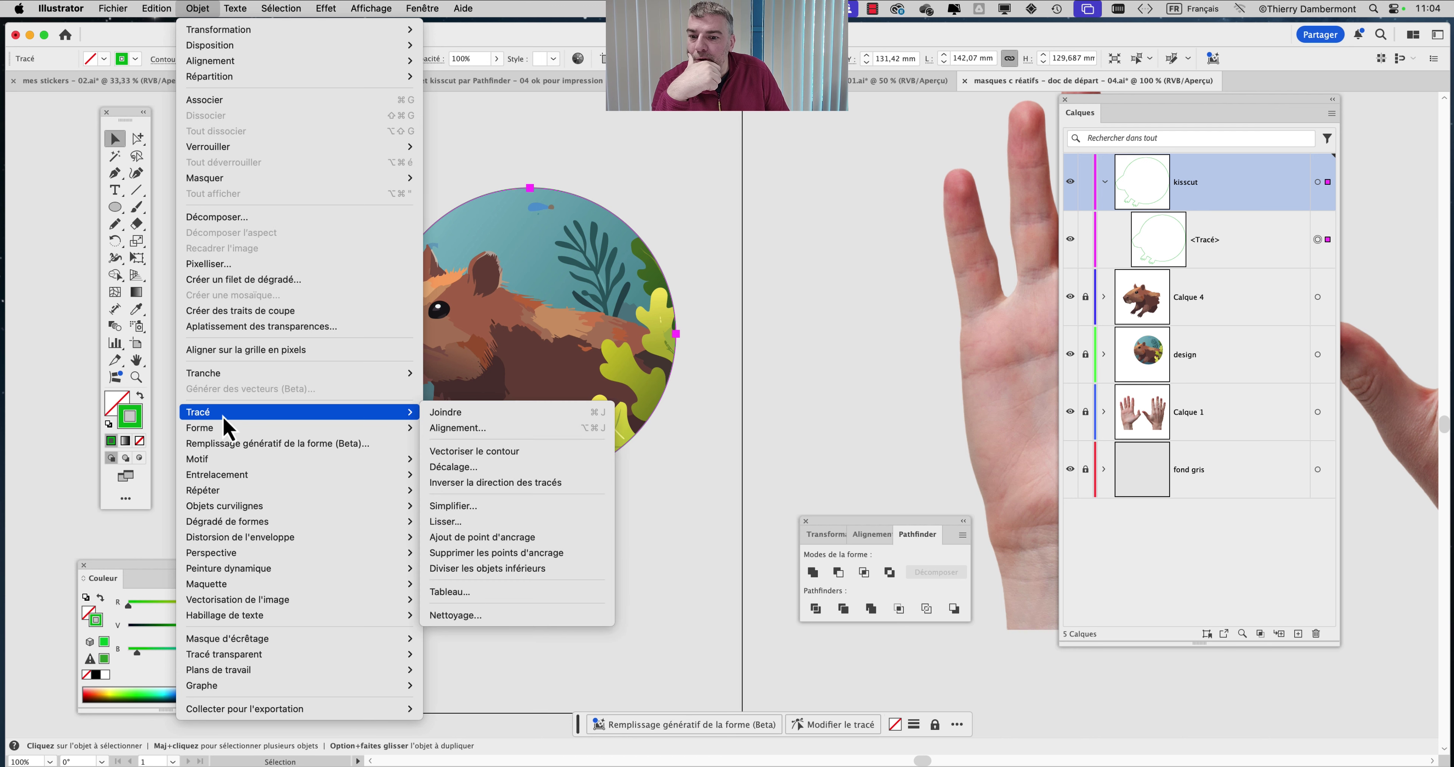
click(487, 554)
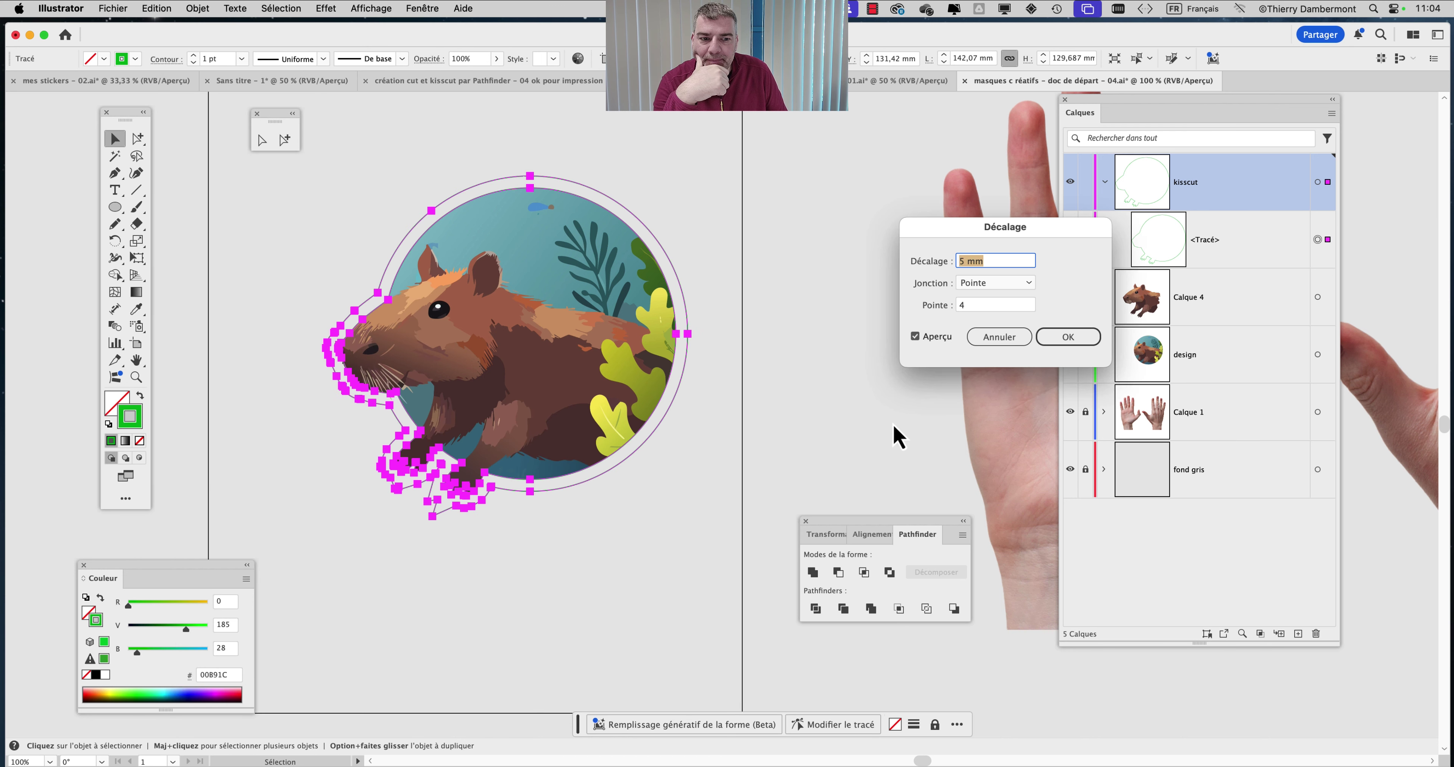
click(1060, 341)
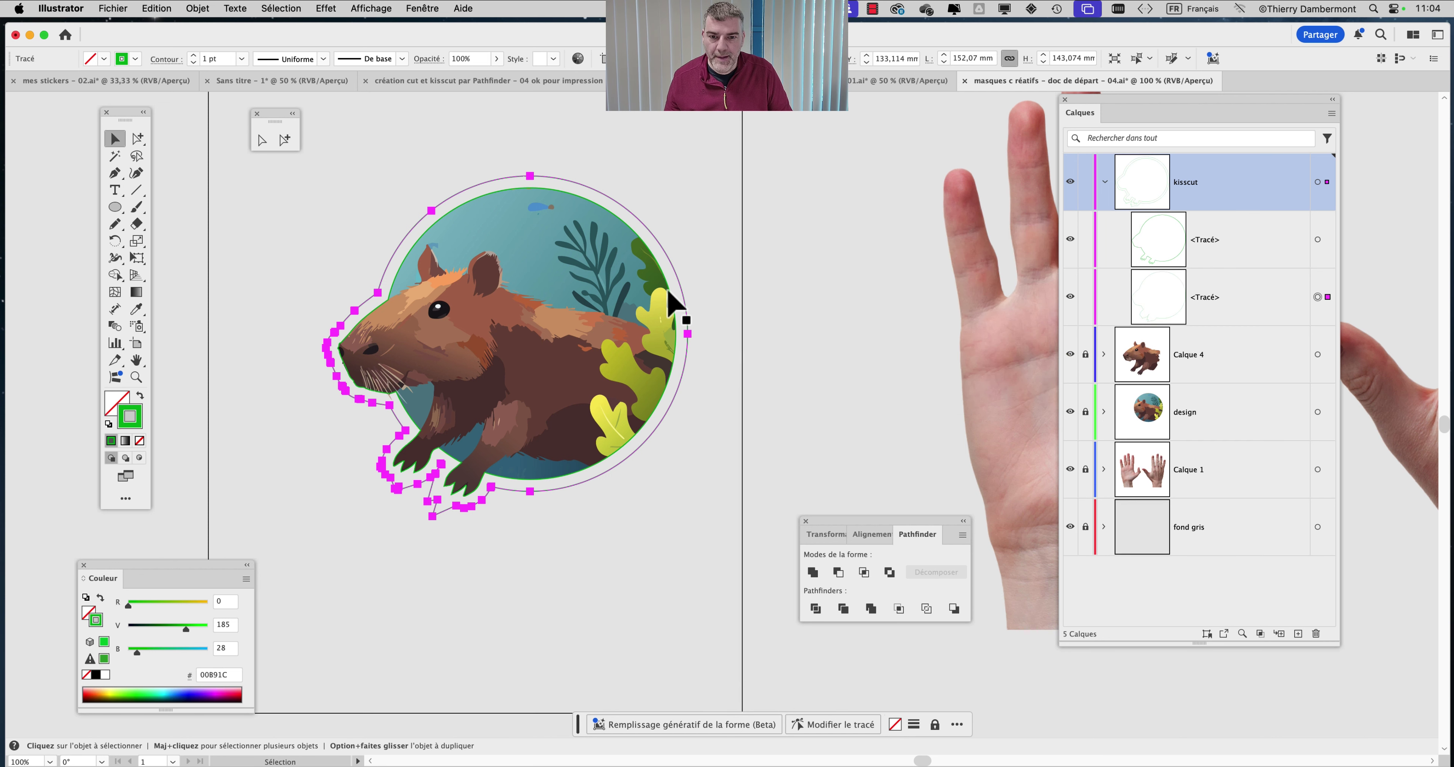
- Delete the original outline hugging the artwork, keeping only the offset contour around it
scroll(672, 315, up, 1)
click(594, 184)
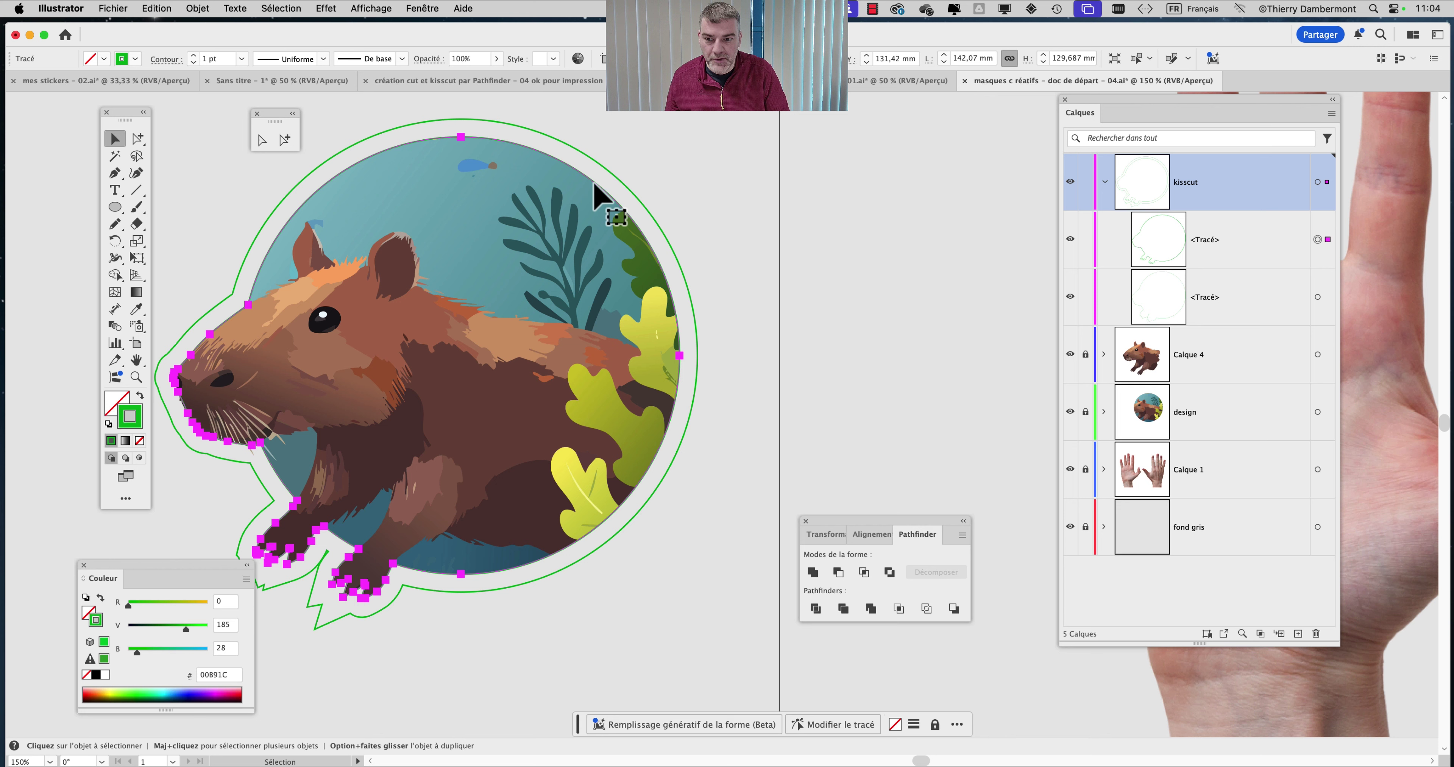
key(Delete)
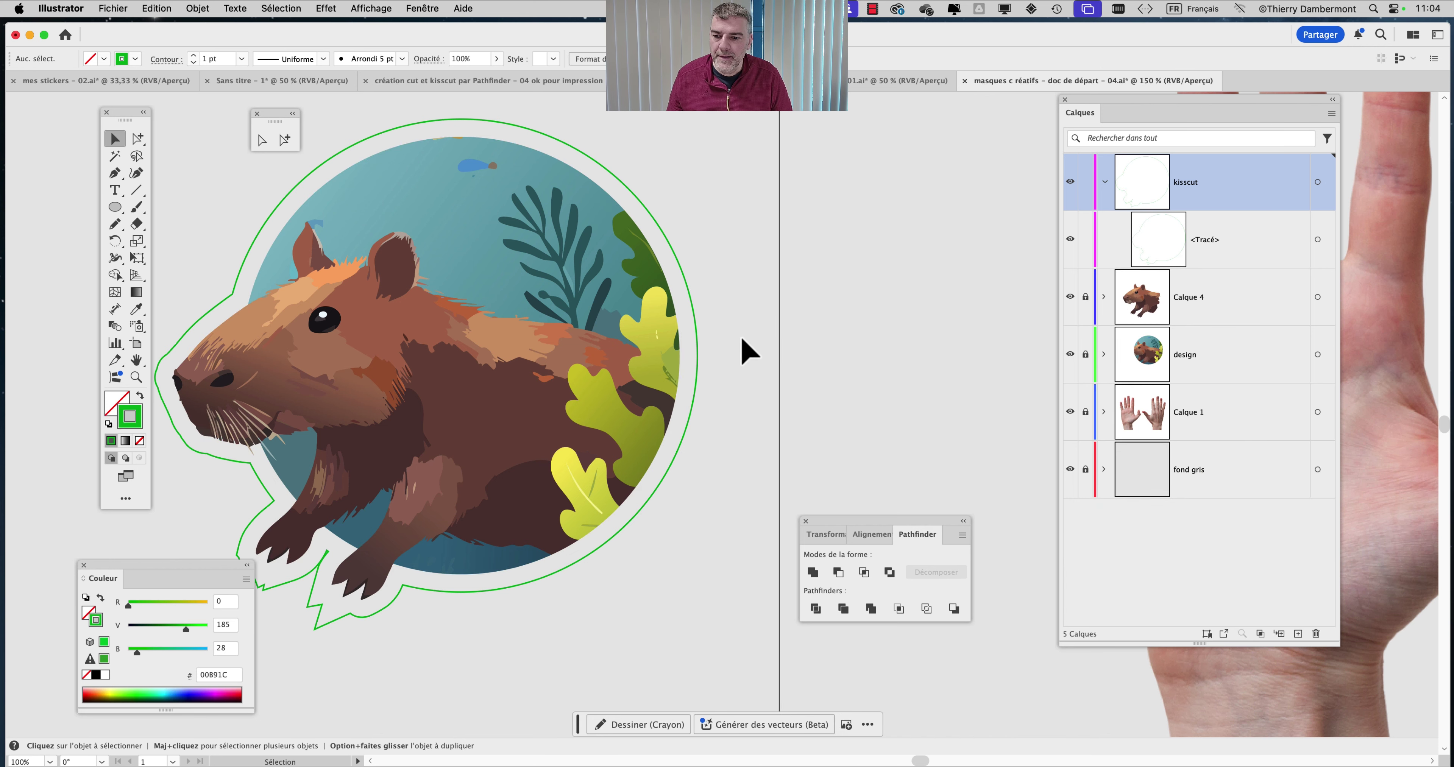
- Inspect the offset contour around the paws, and undo both the deletion of the inner outline and the path offset
scroll(749, 352, down, 3)
scroll(536, 447, up, 6)
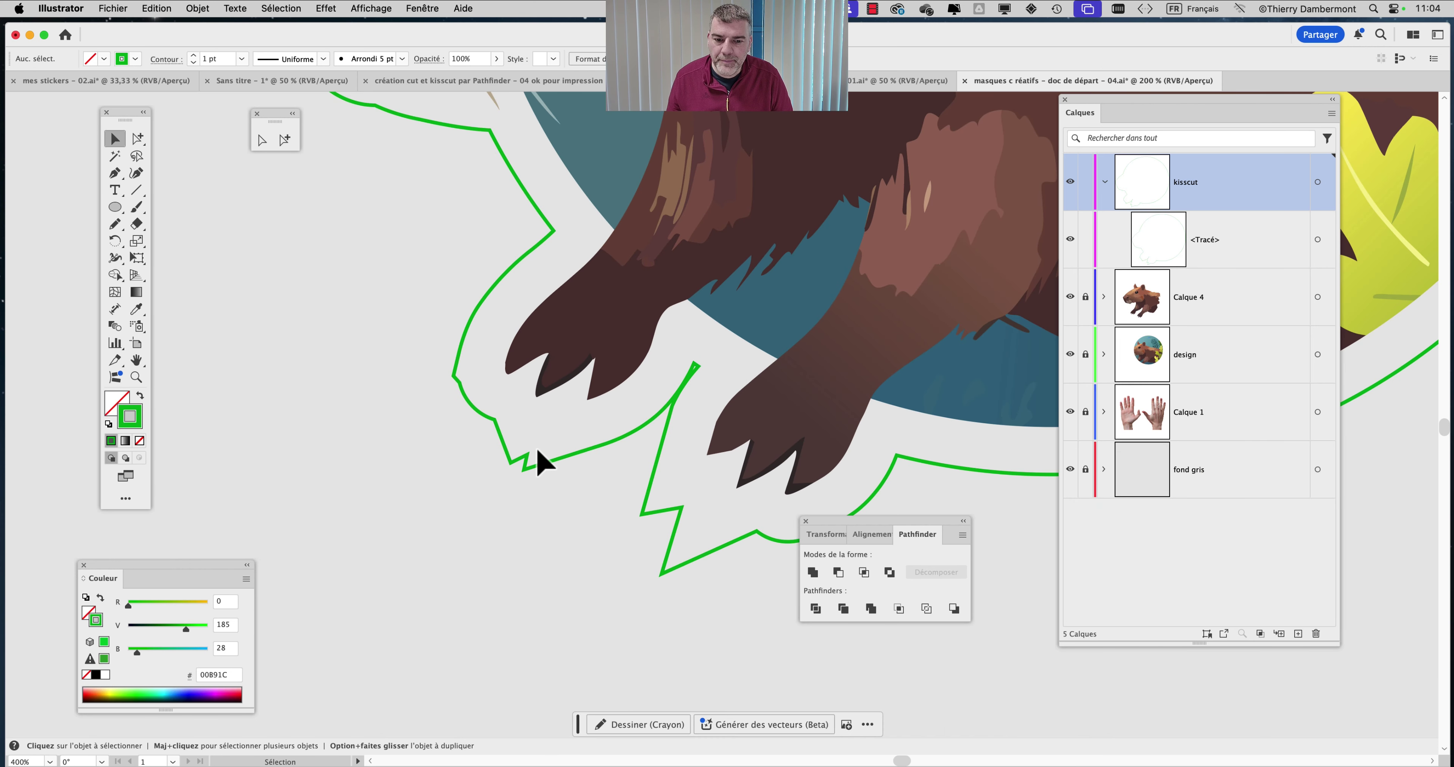
drag(494, 455, 391, 402)
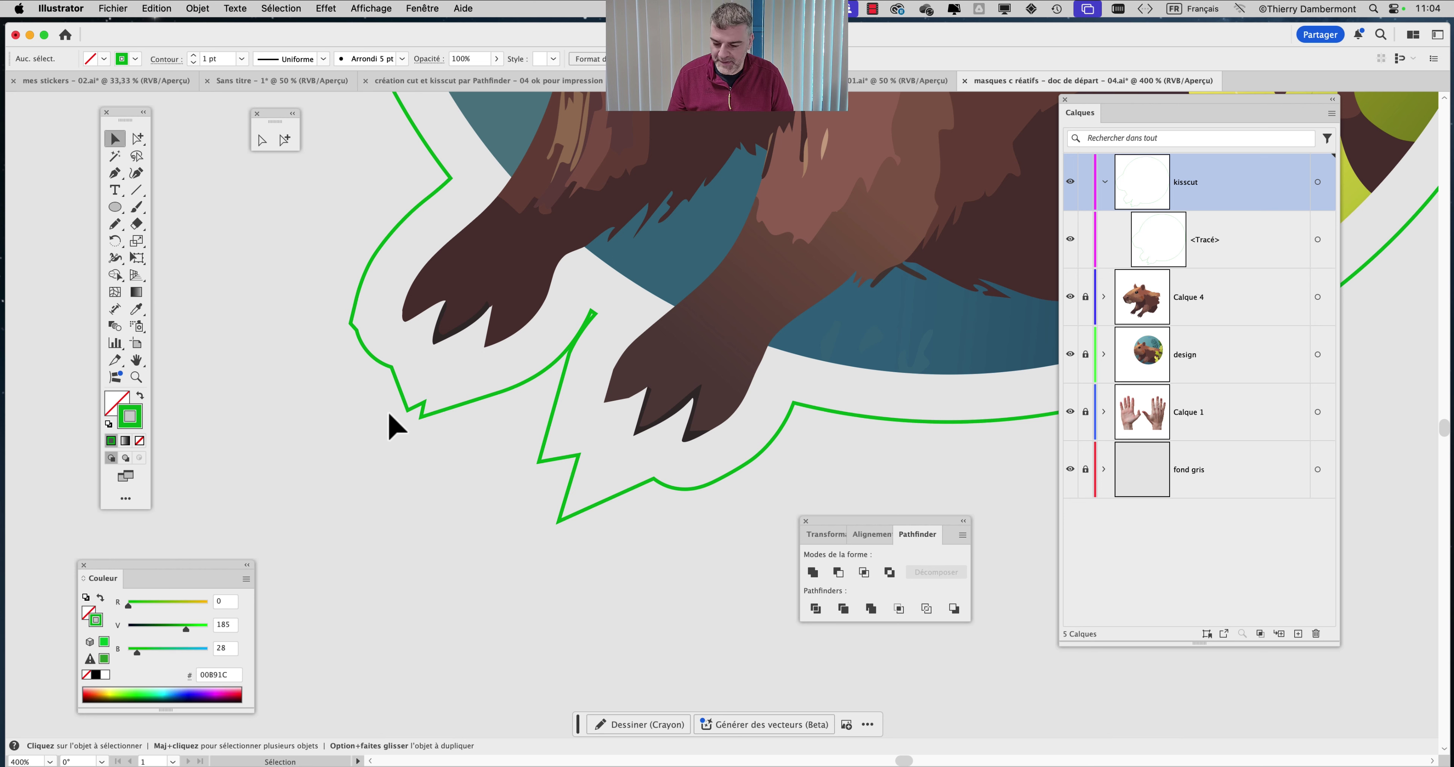
scroll(497, 389, down, 3)
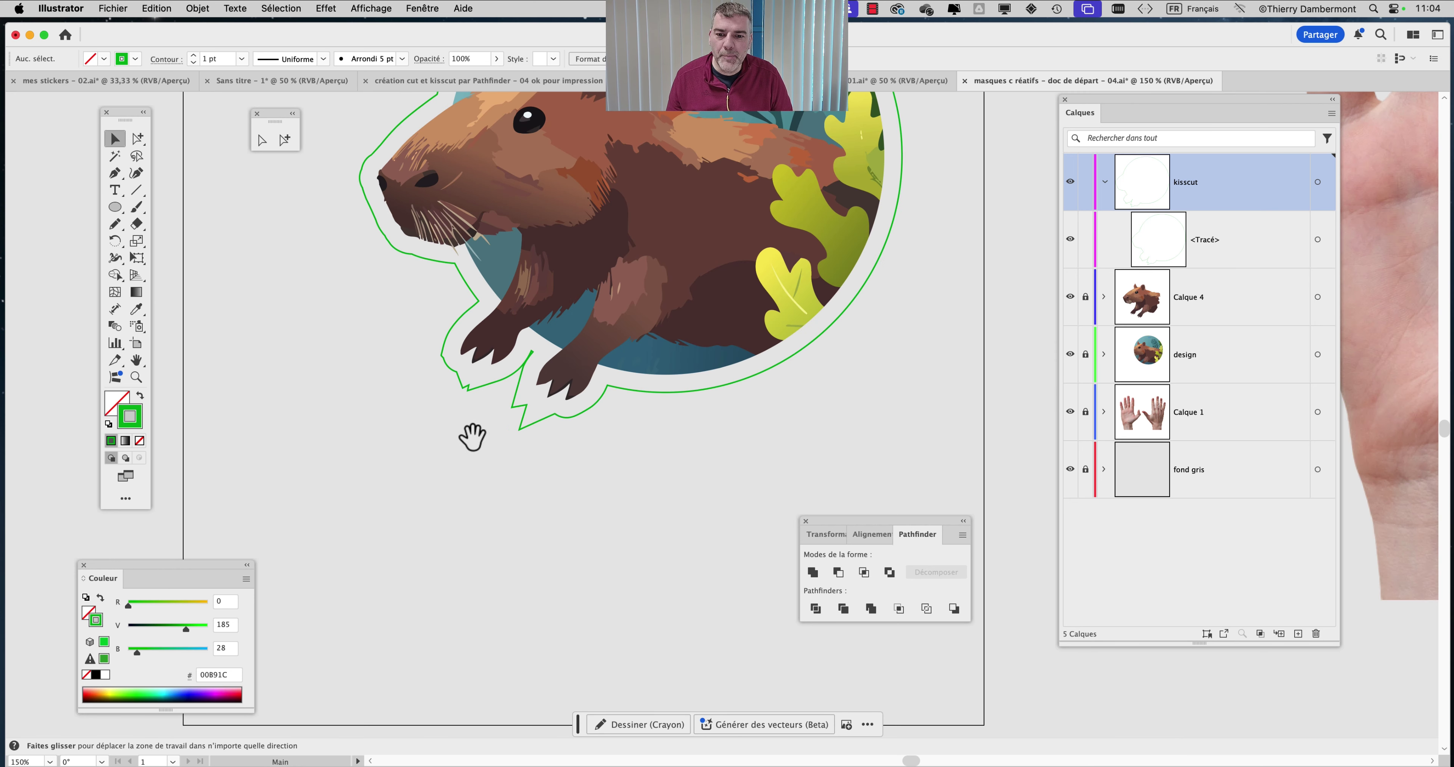
drag(472, 436, 426, 441)
key(super+a)
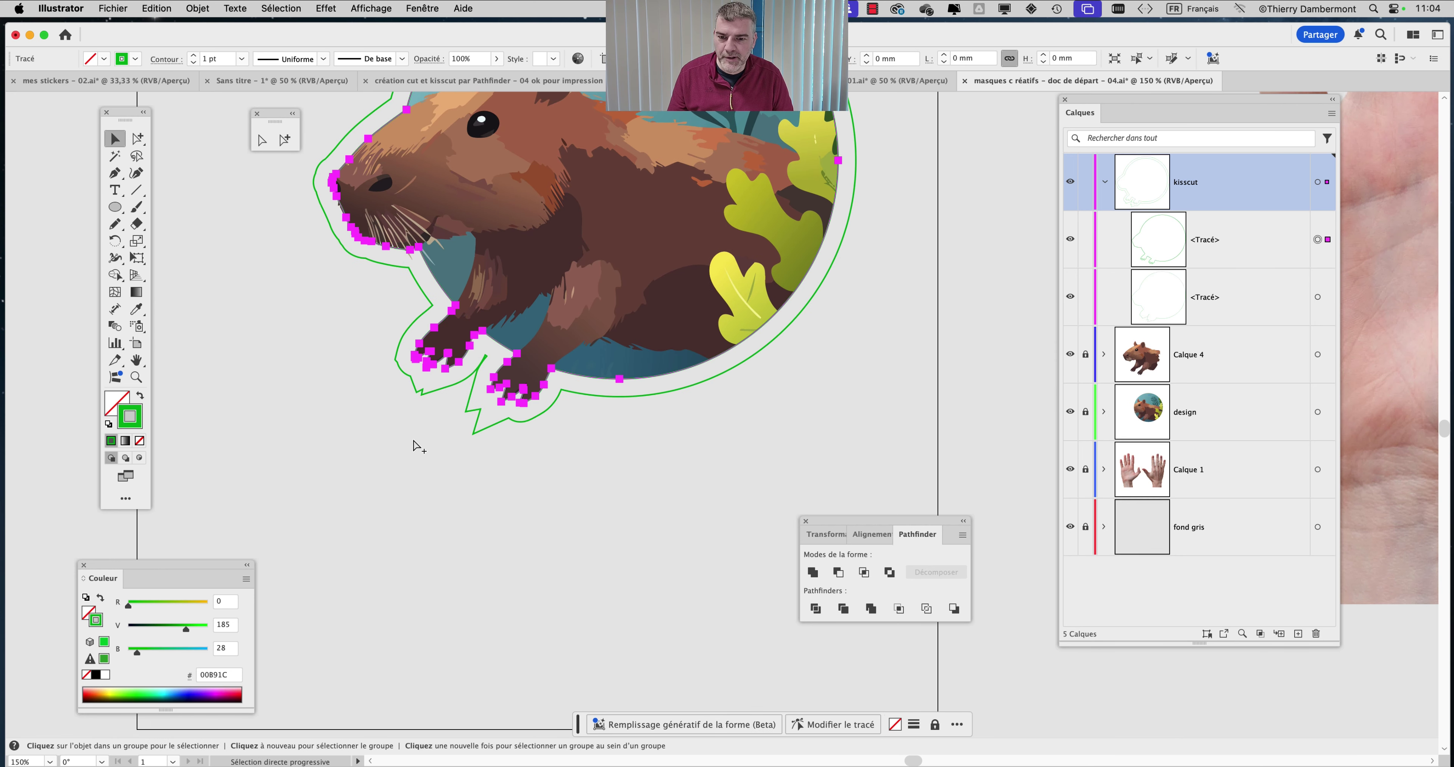
drag(462, 246, 406, 254)
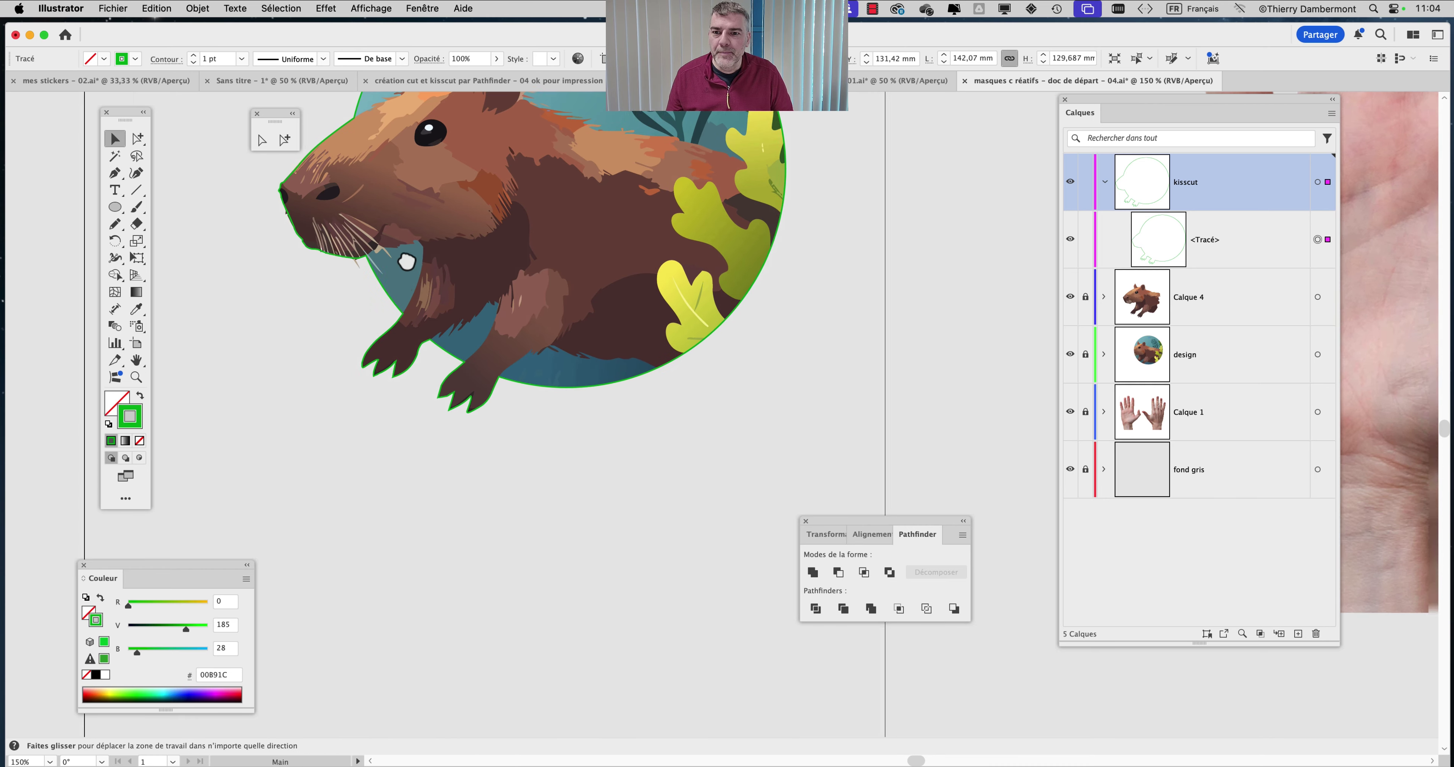
- Display the document's history (Historique) of actions and place its list clear of the artwork
click(425, 8)
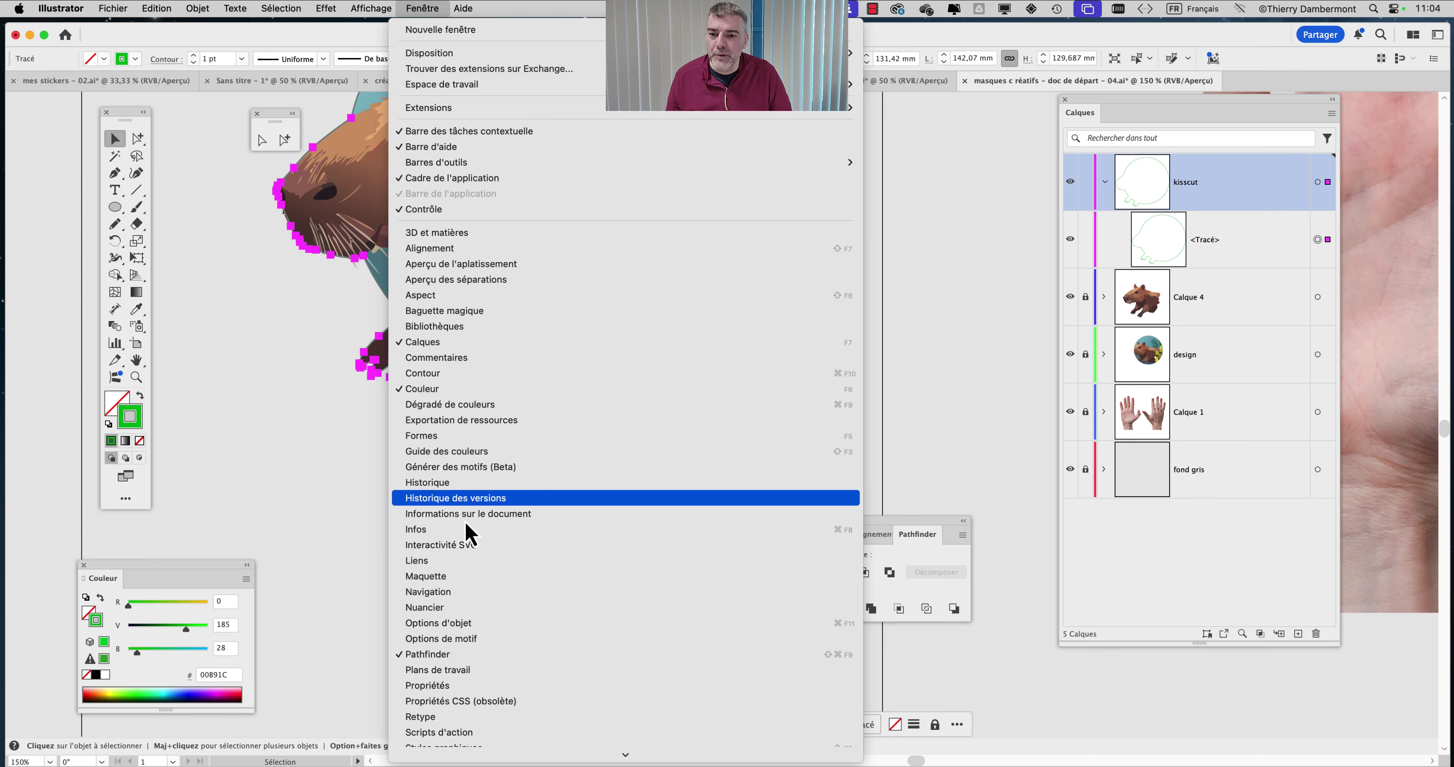
click(469, 484)
drag(1119, 99, 1057, 79)
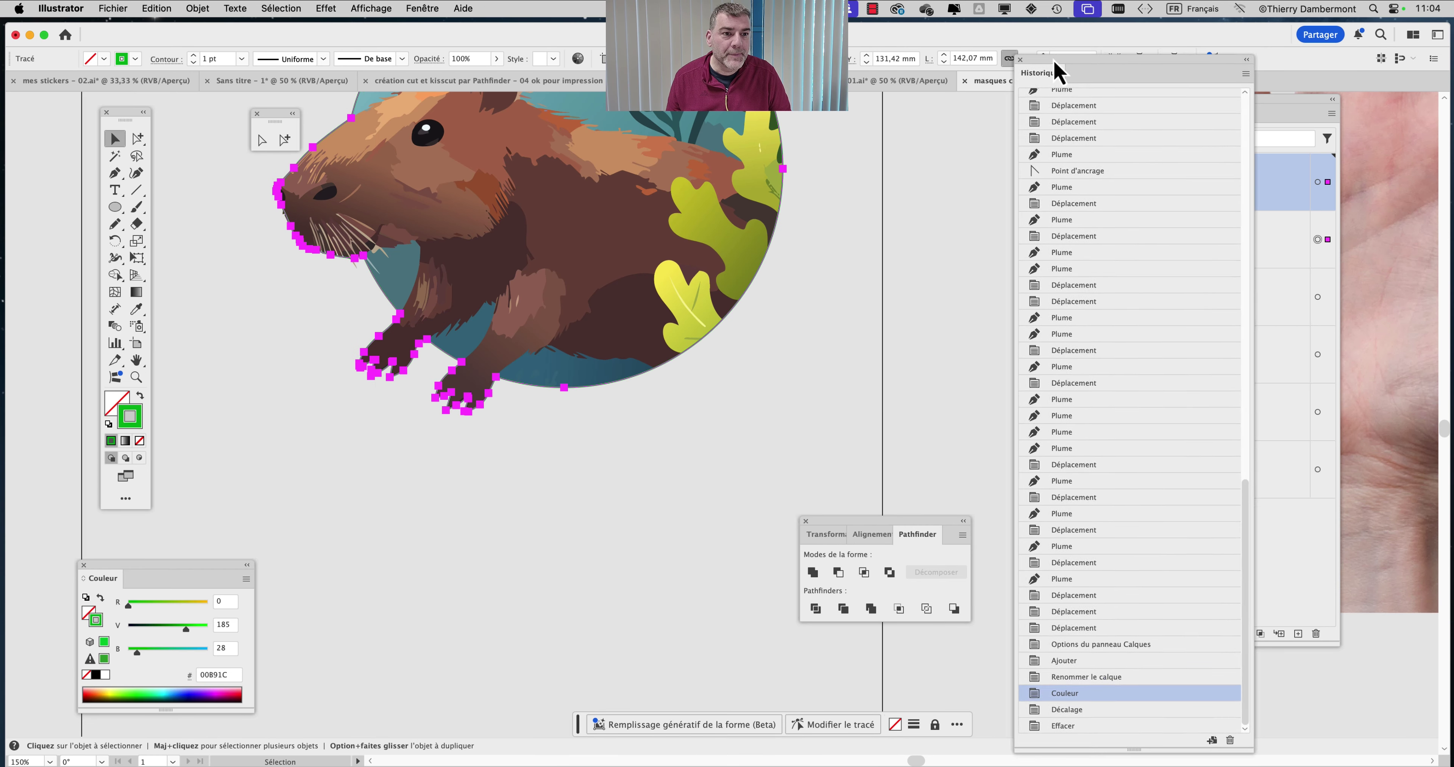
- Close the history list and offset the green capybara-and-circle outline by 5 mm with Arrondi joins and a limit of 4
click(1021, 60)
drag(420, 398, 509, 456)
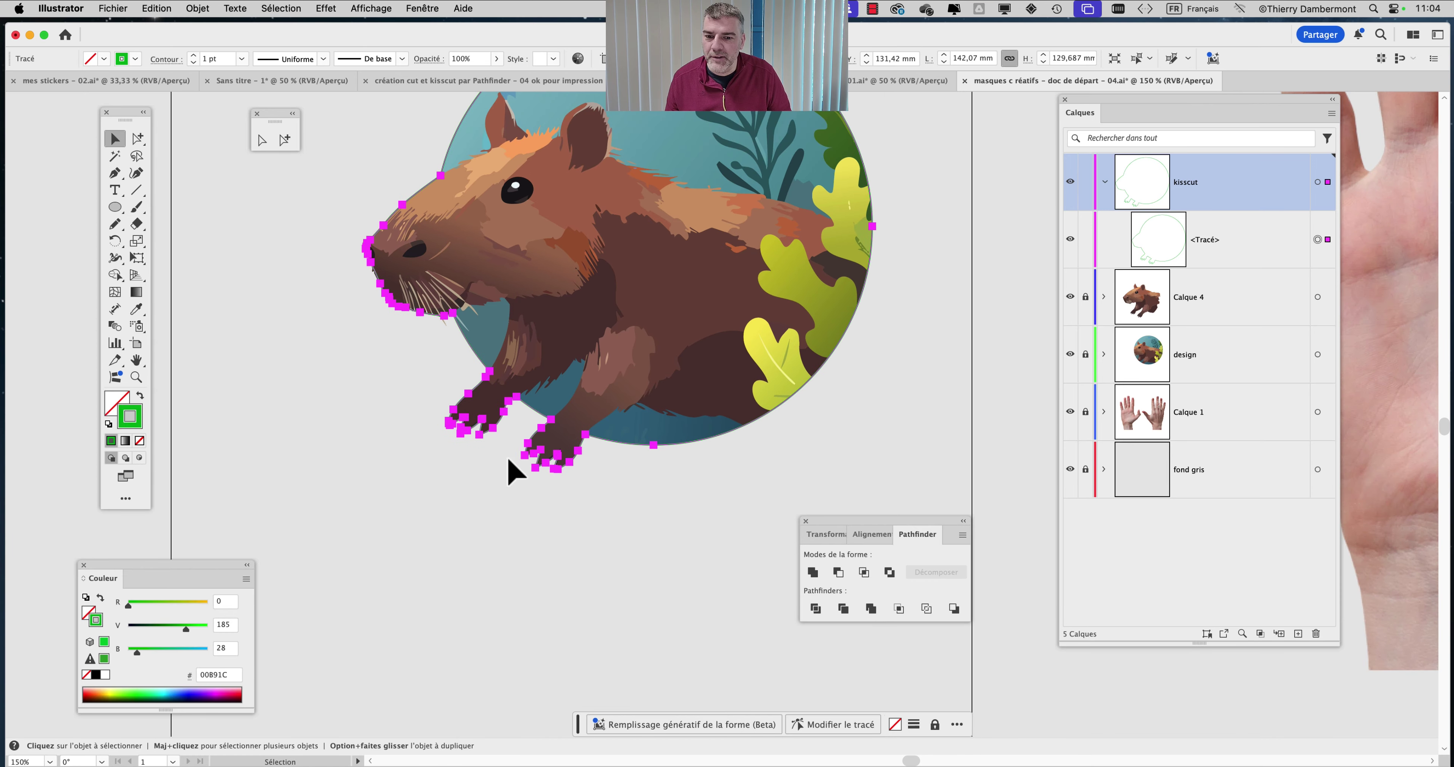
scroll(523, 459, up, 3)
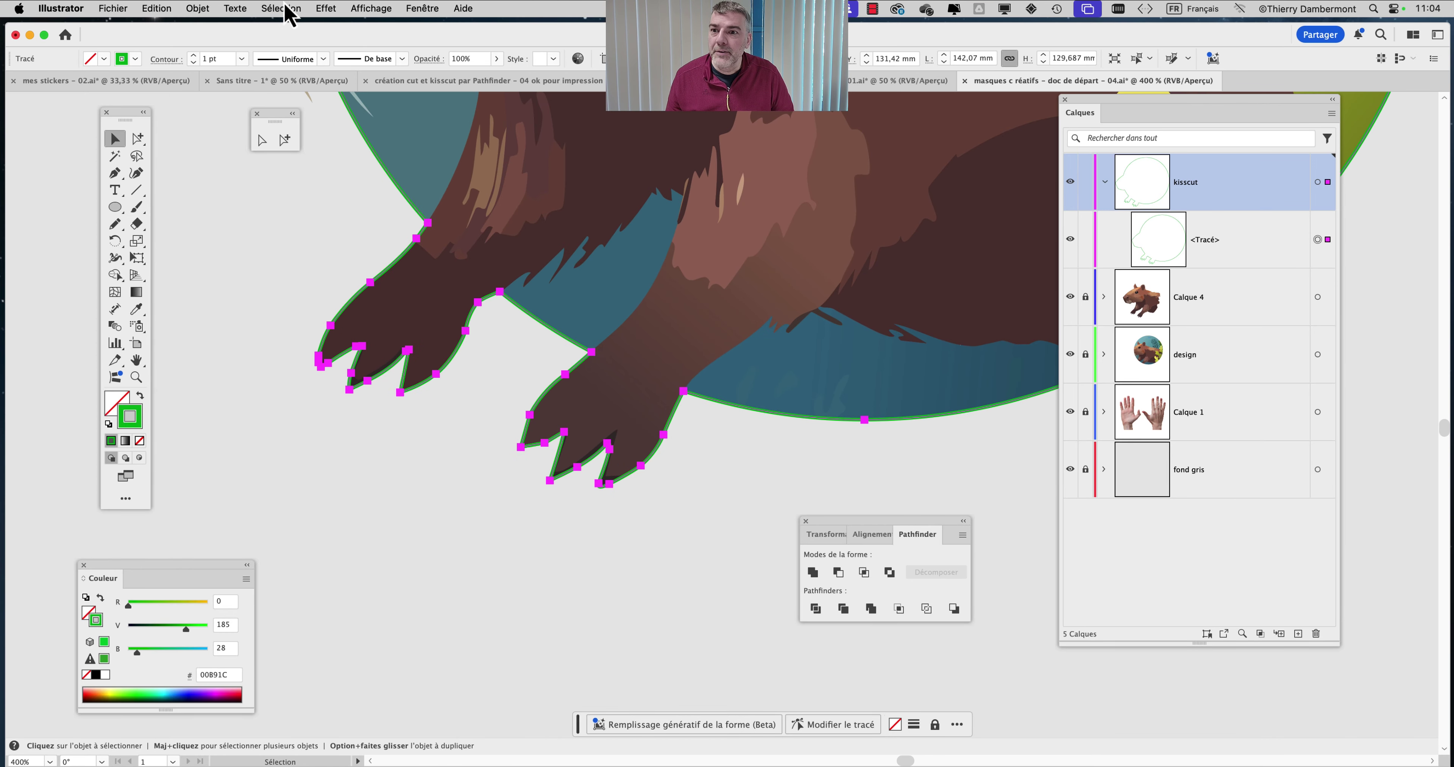
click(199, 8)
mouse_move(248, 417)
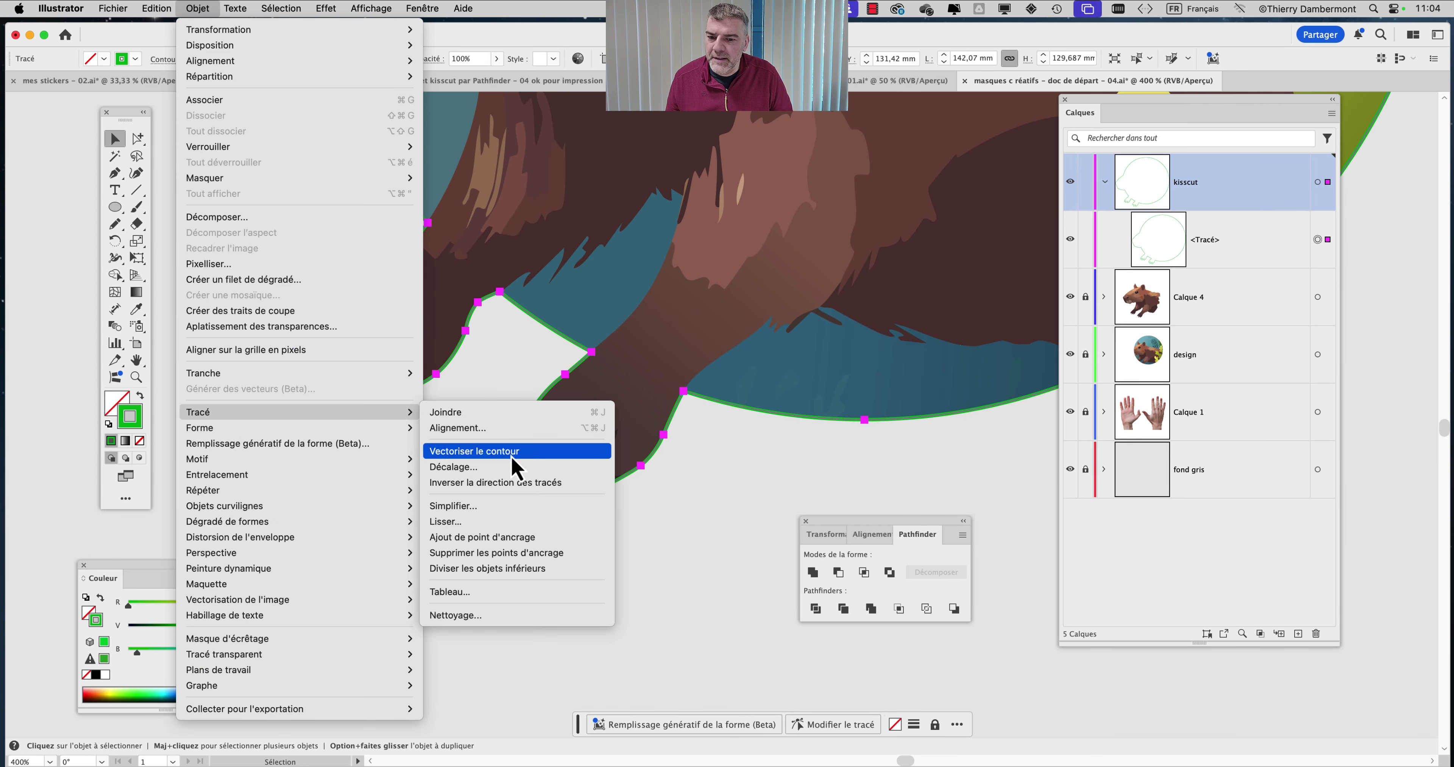
click(514, 468)
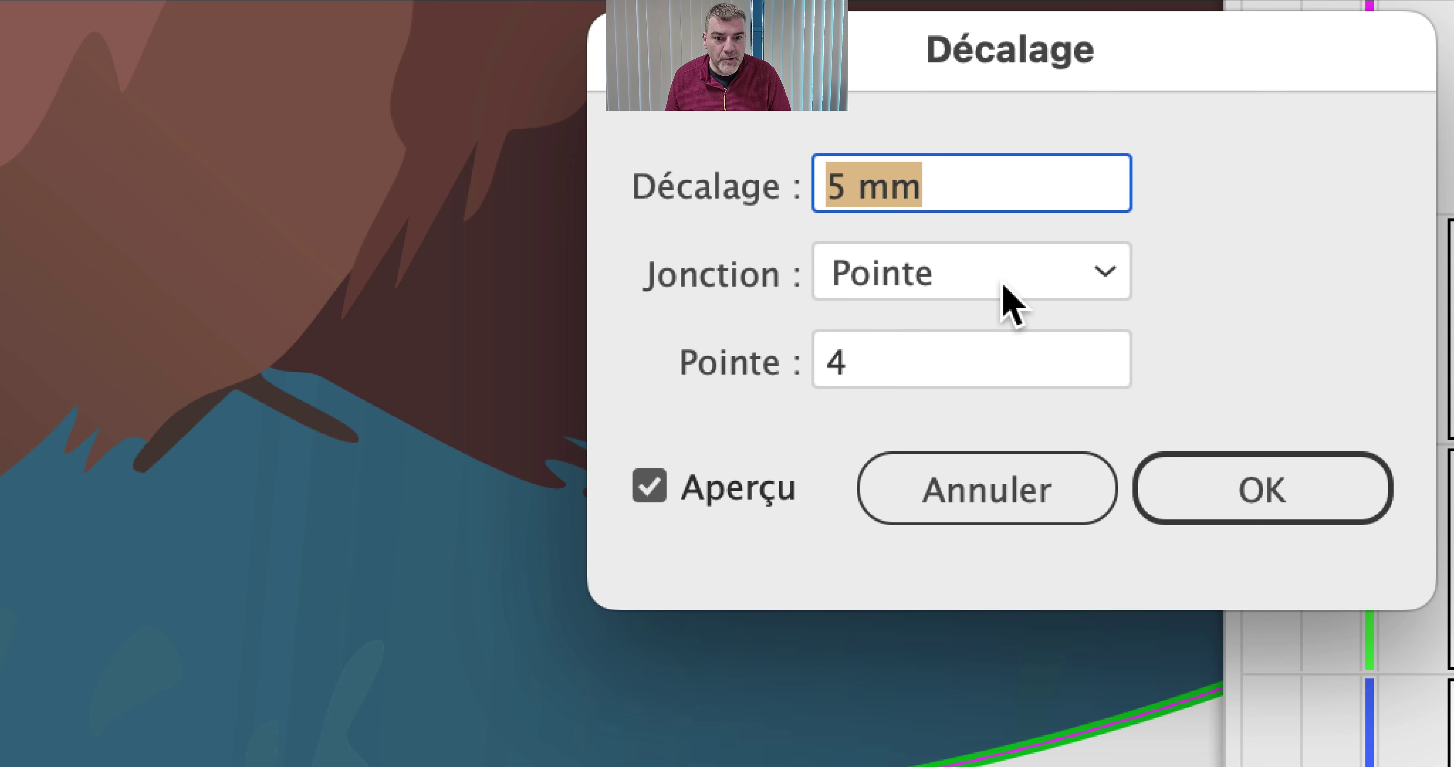
click(1011, 304)
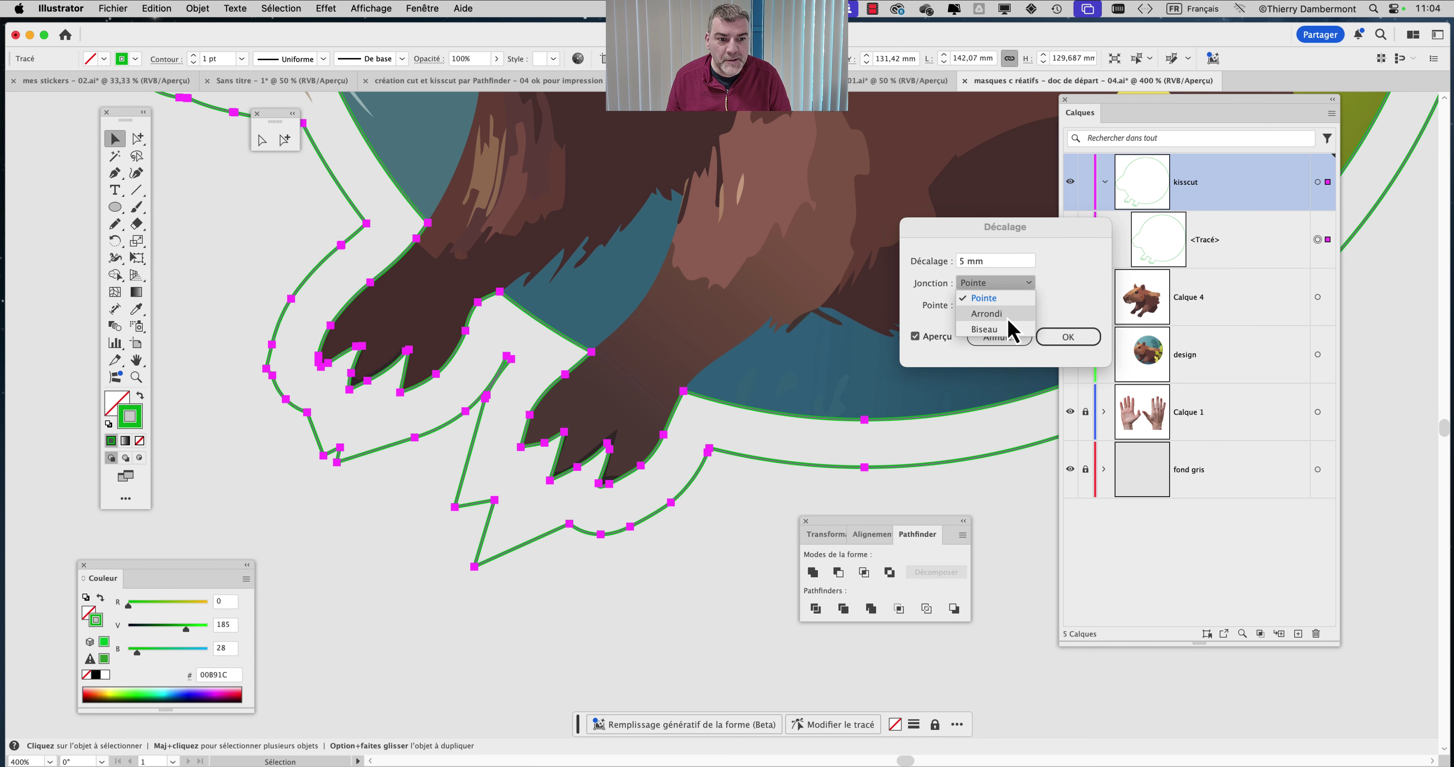
click(1014, 402)
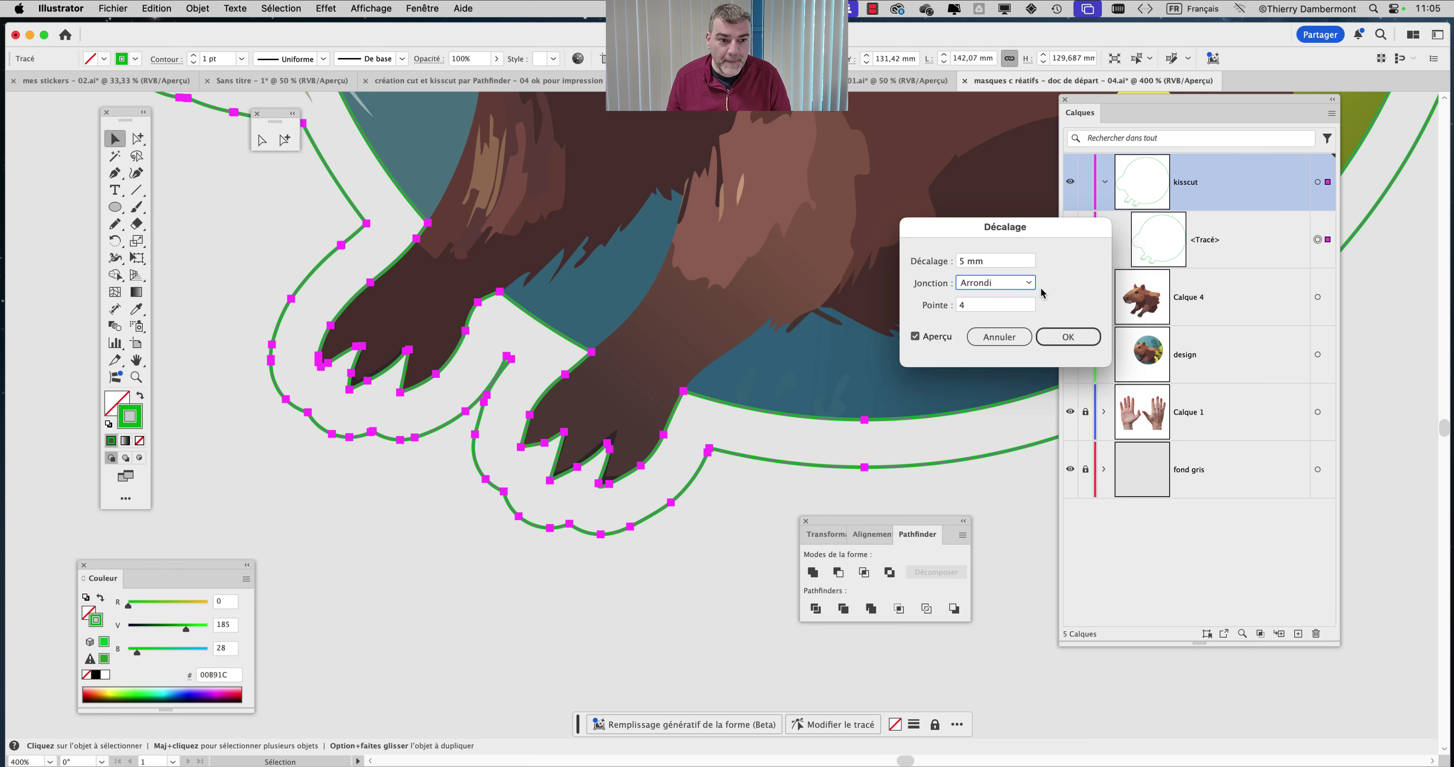
click(1065, 337)
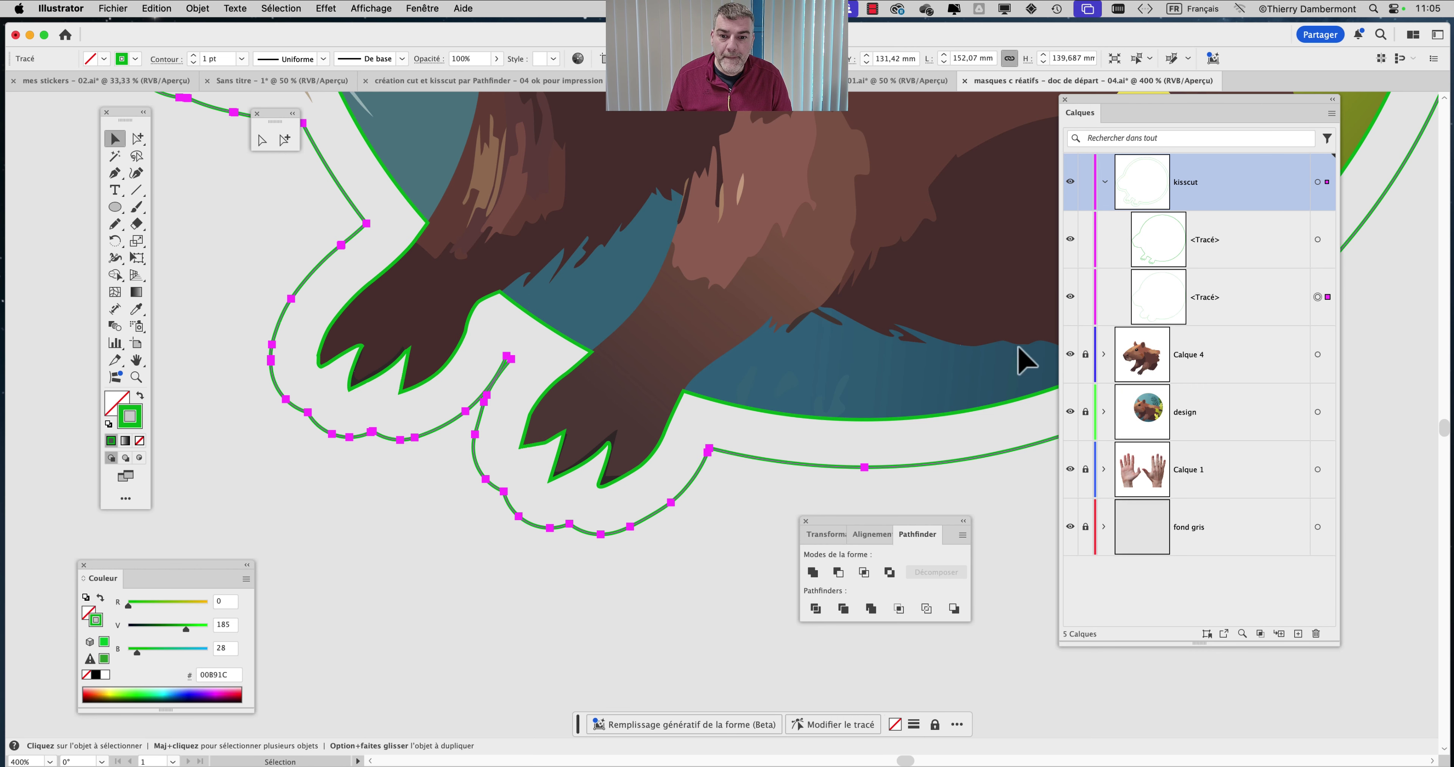
- Delete the original outline hugging the artwork and select the remaining rounded offset contour
click(733, 405)
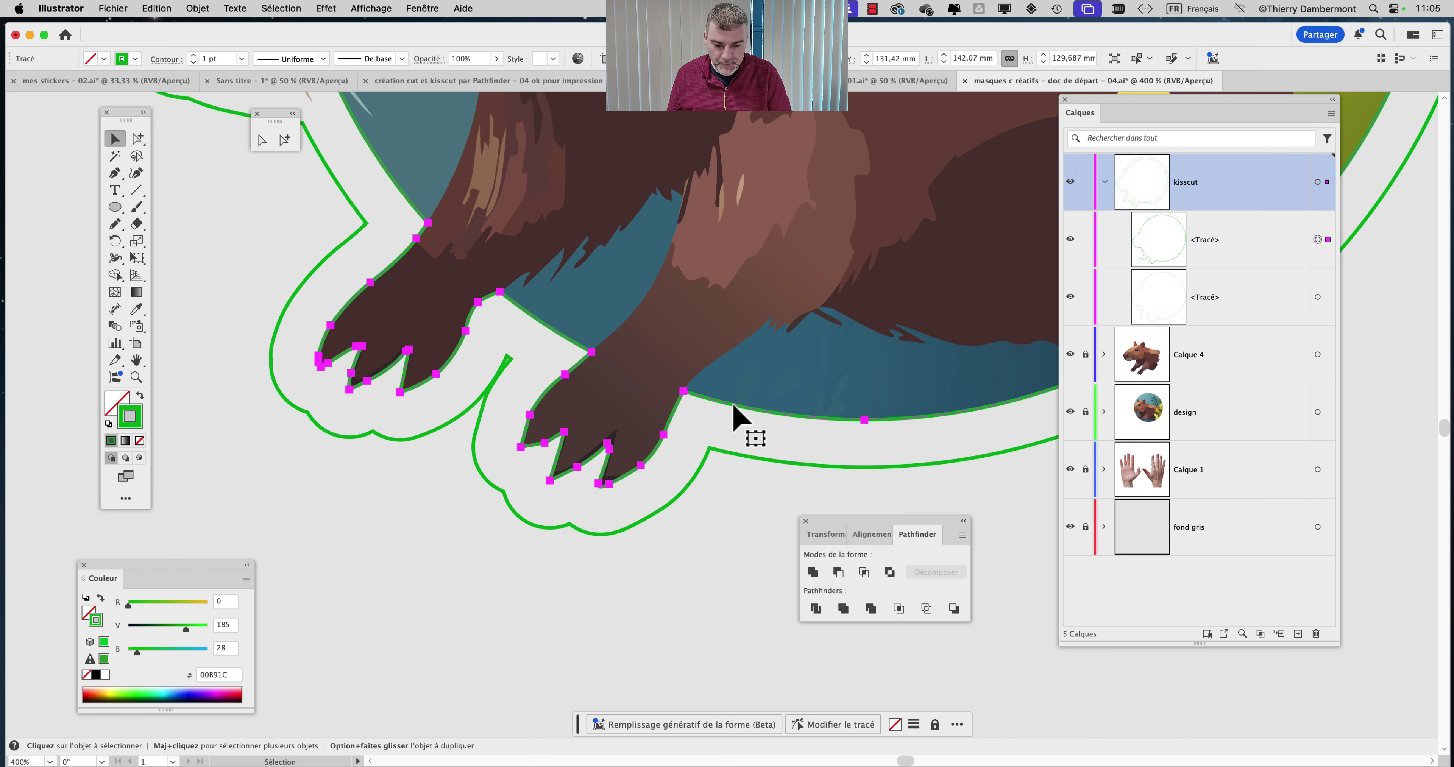
key(Delete)
click(679, 497)
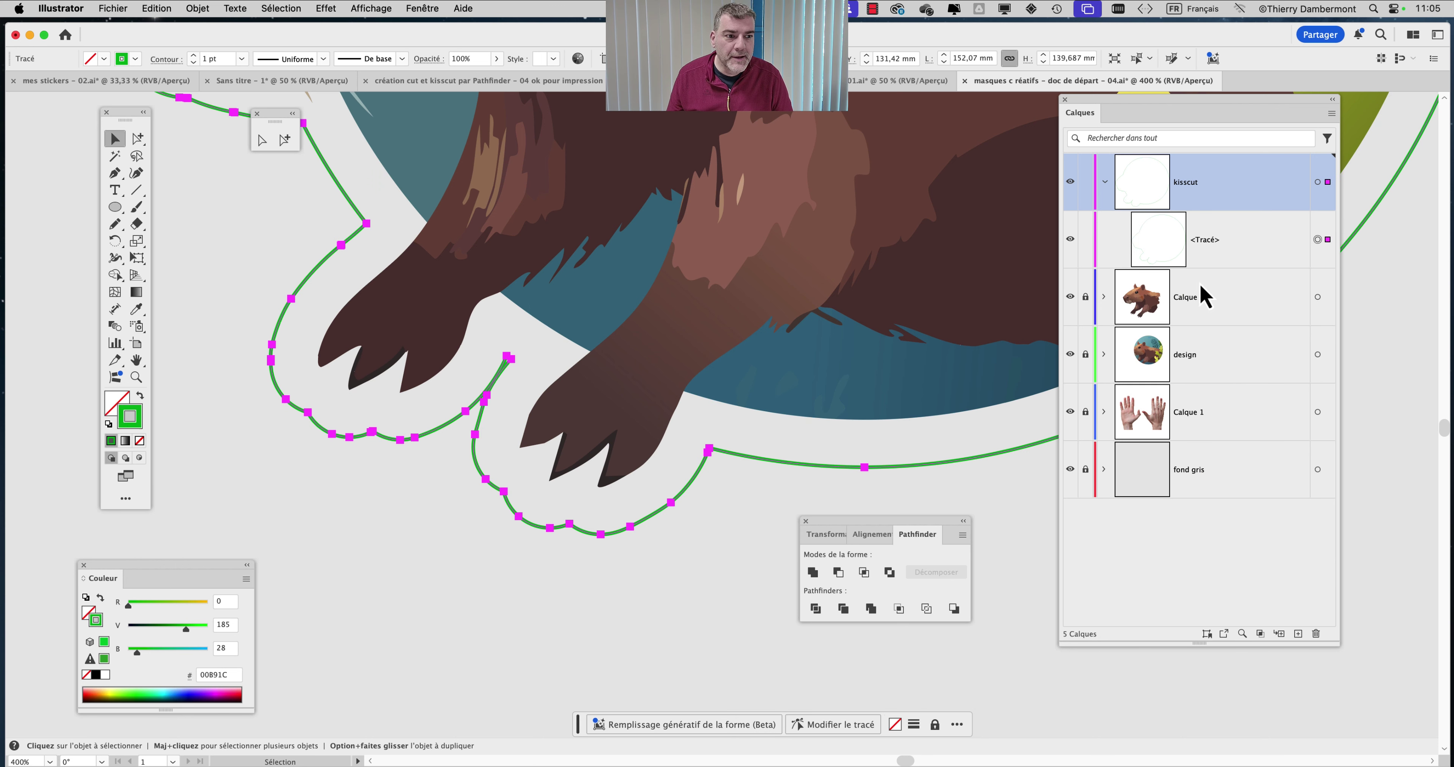
- Create a new layer named "cut" above the kisscut layer, and make kisscut the active layer again
click(1298, 634)
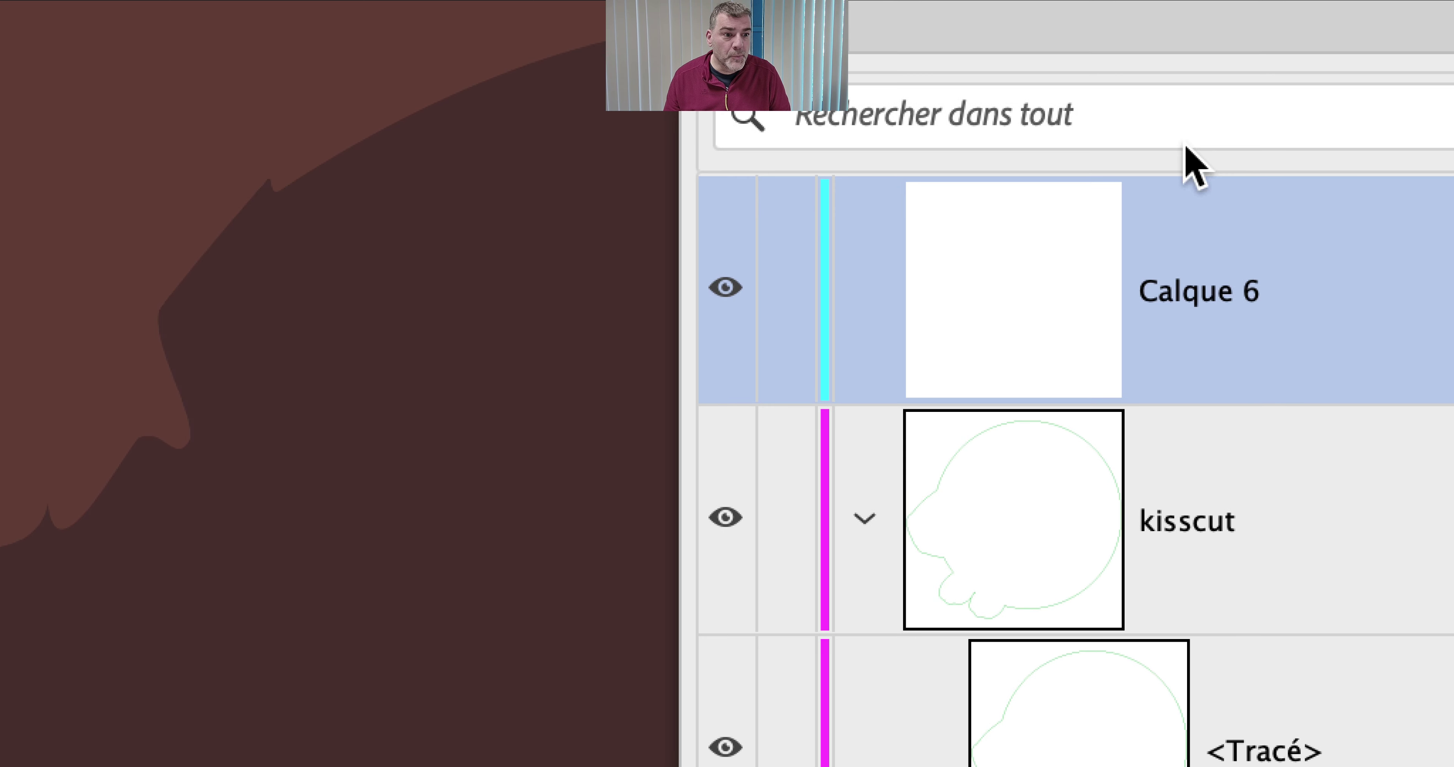
double_click(1189, 303)
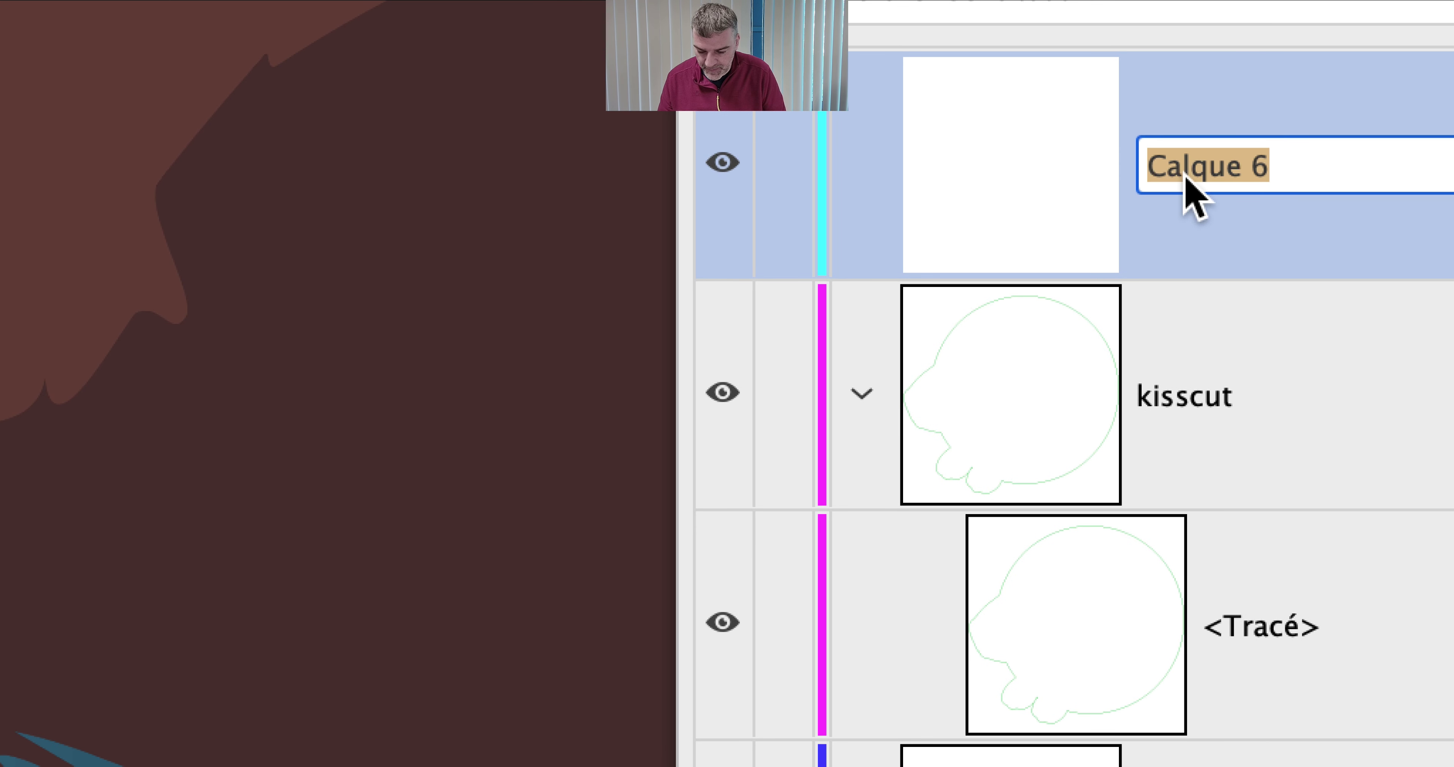
text(cut)
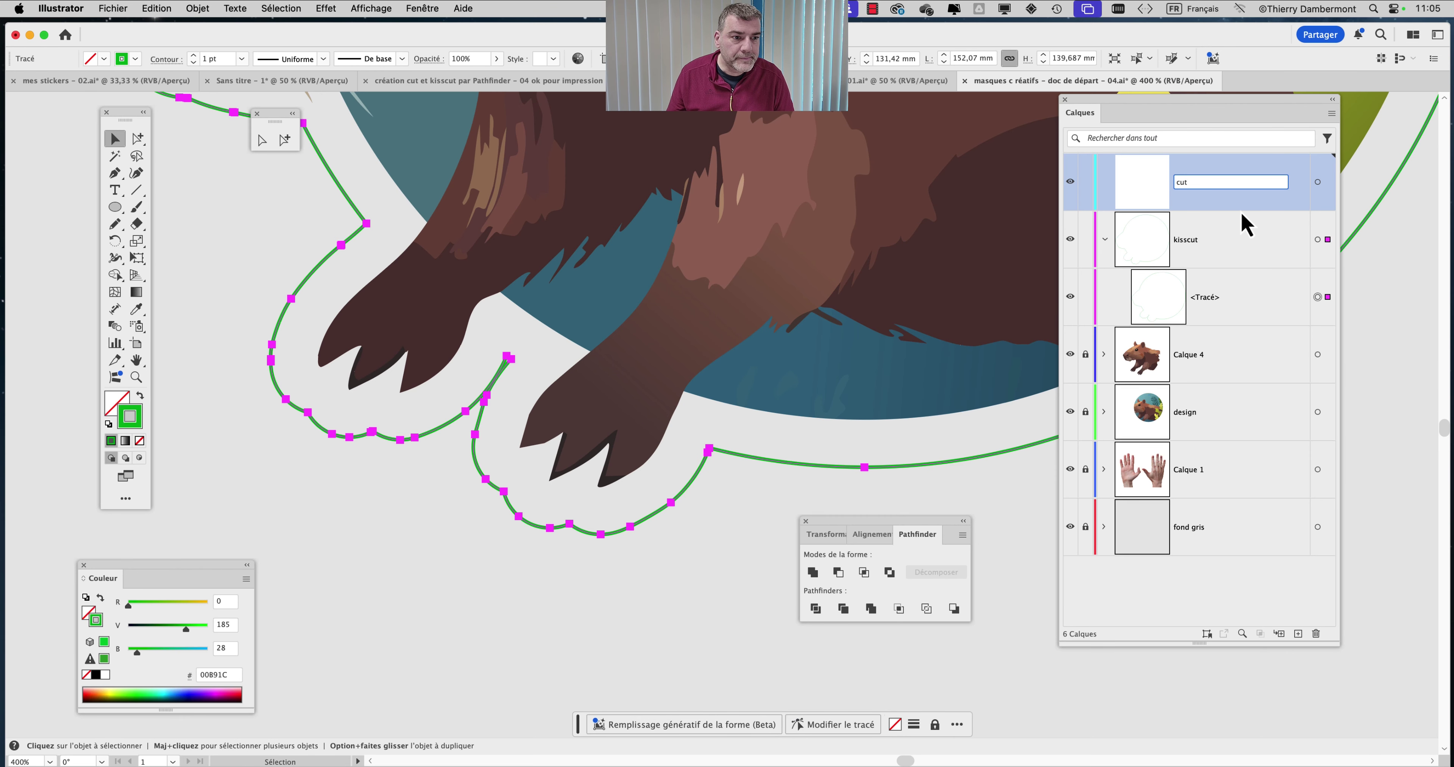
click(1252, 269)
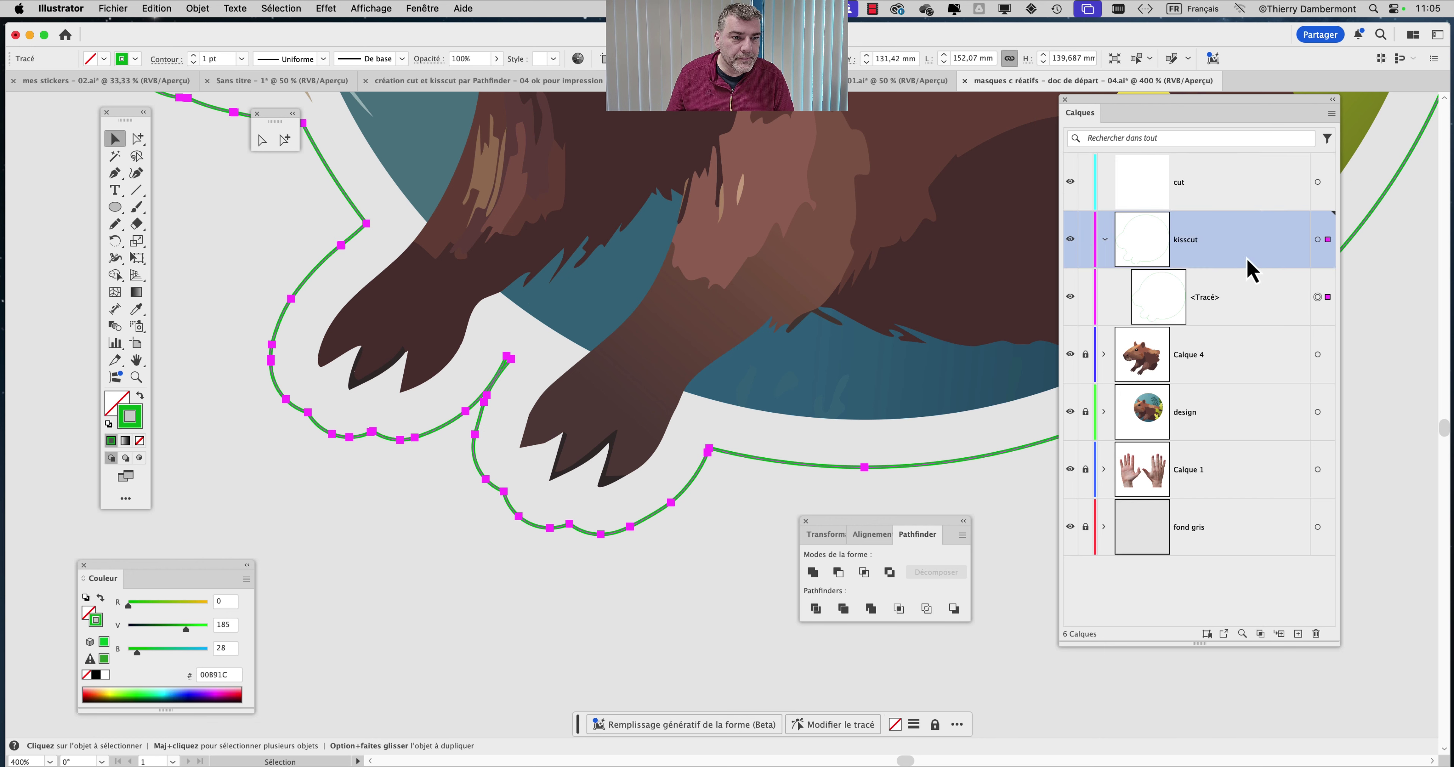
- Duplicate the selected kisscut contour onto the cut layer and lock the kisscut layer
click(1104, 240)
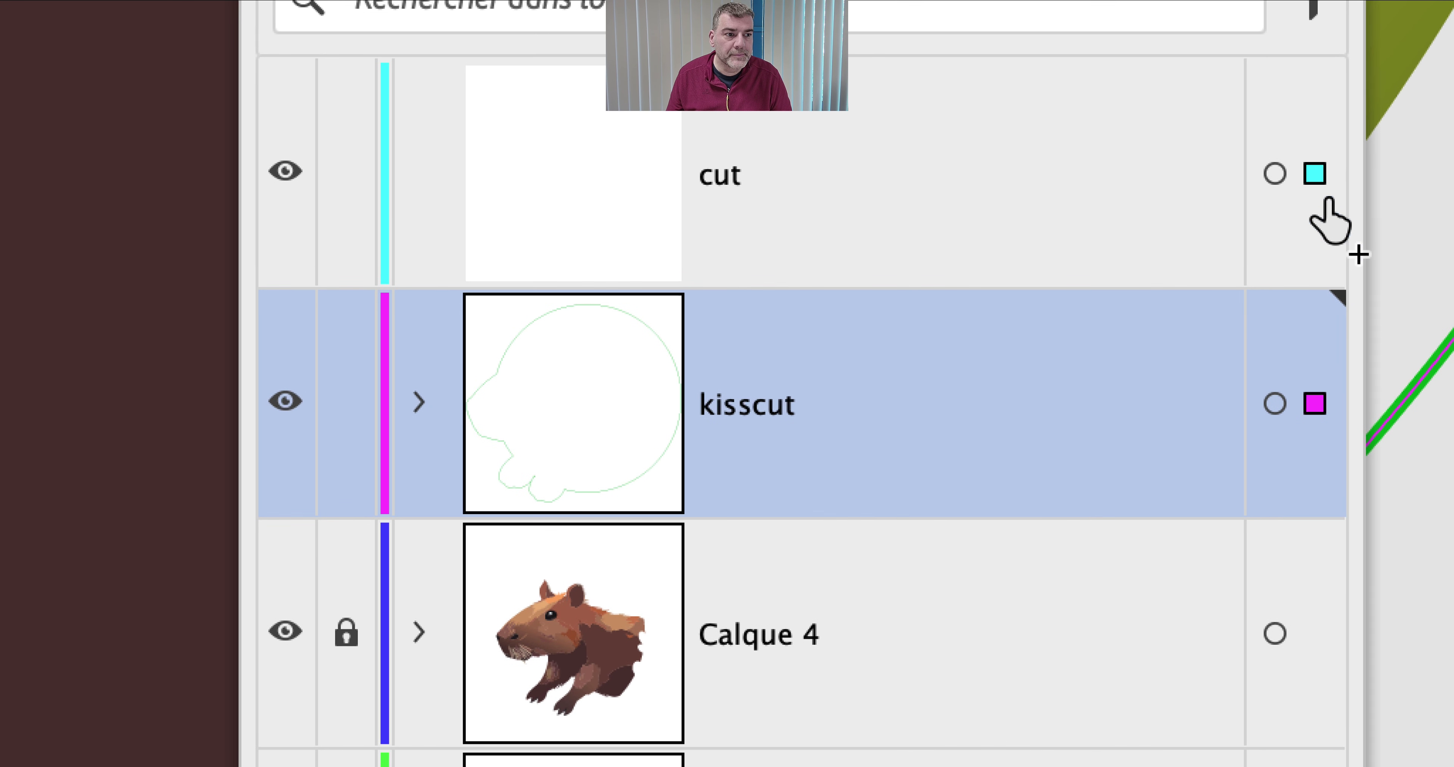
click(1334, 12)
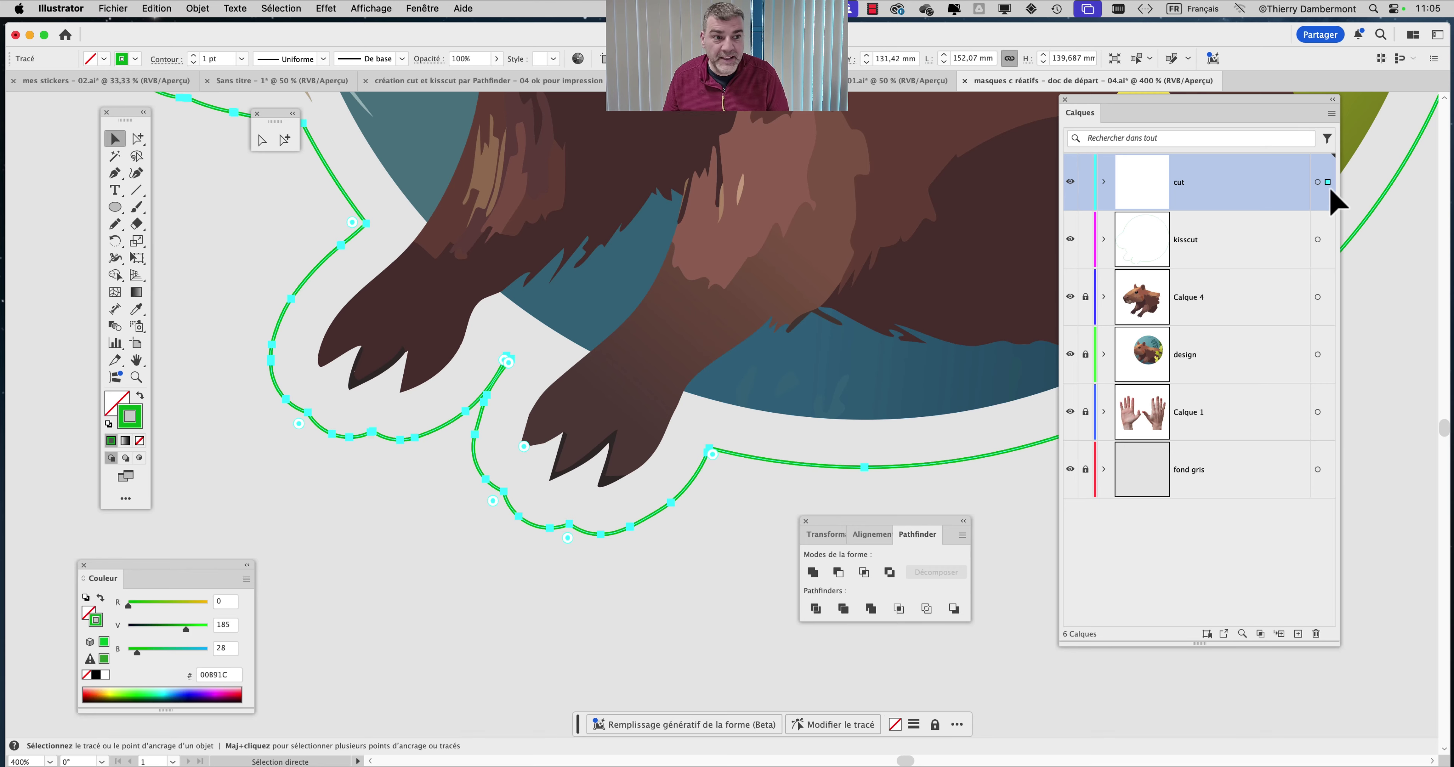
key(v)
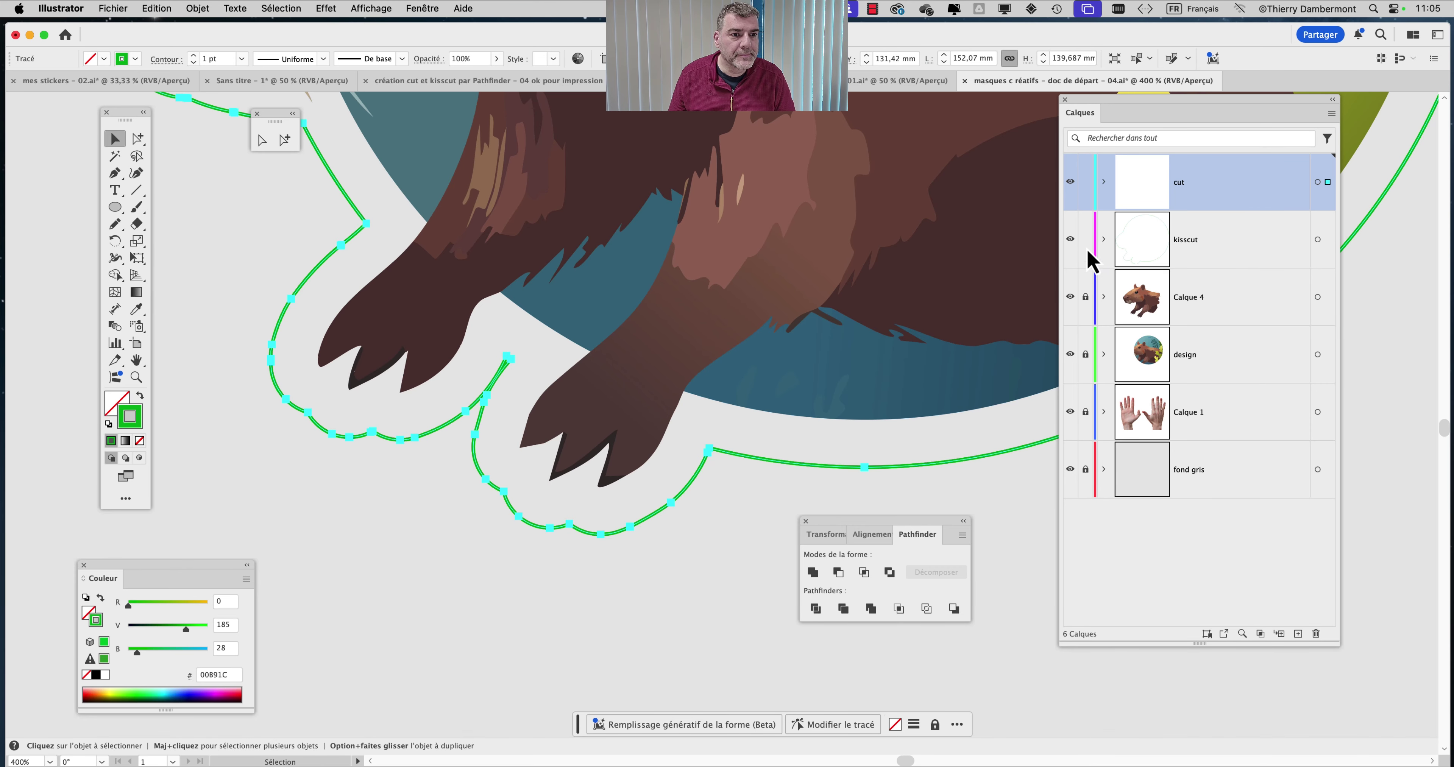
- Offset the contour copy on the cut layer outward by 5 mm with Arrondi joins and a limit of 4
scroll(632, 401, down, 2)
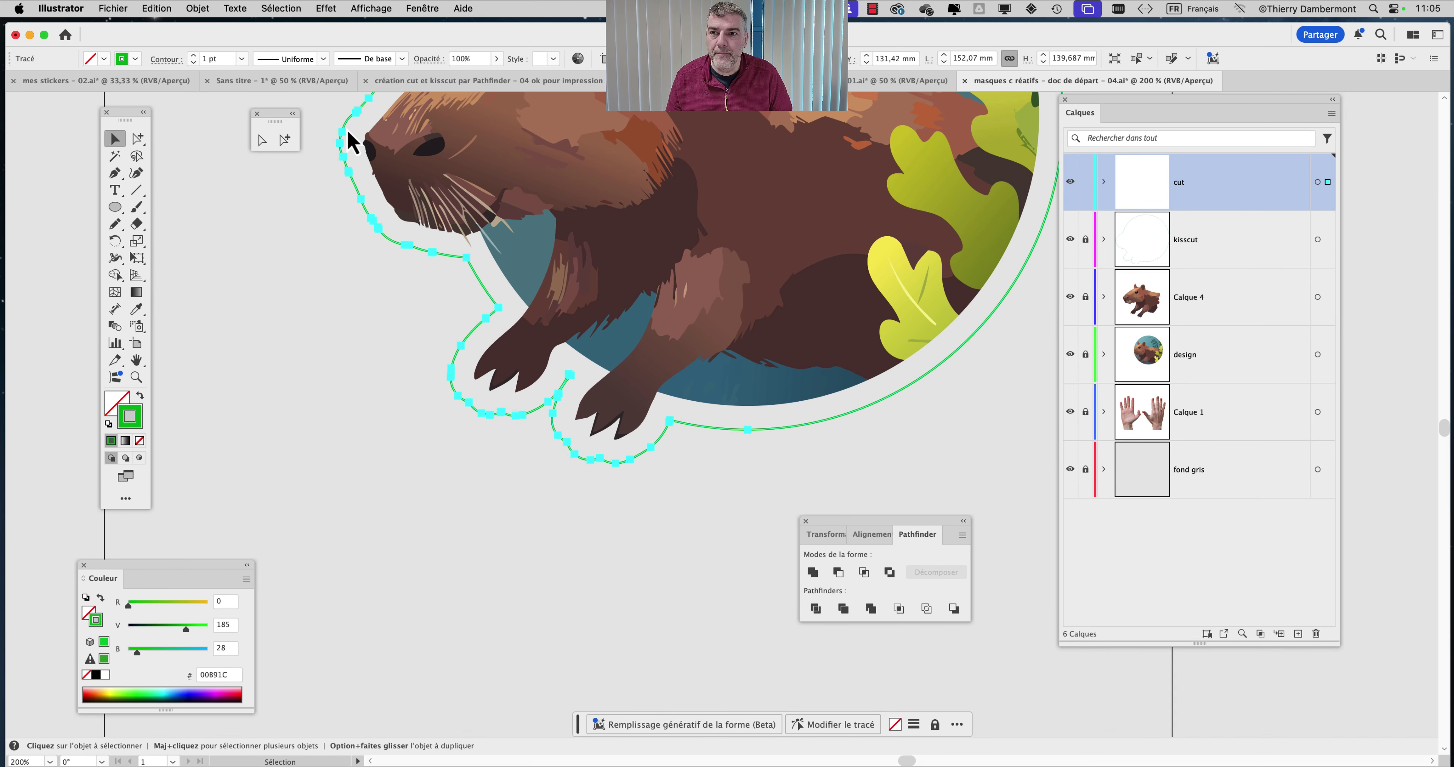
click(197, 8)
mouse_move(276, 411)
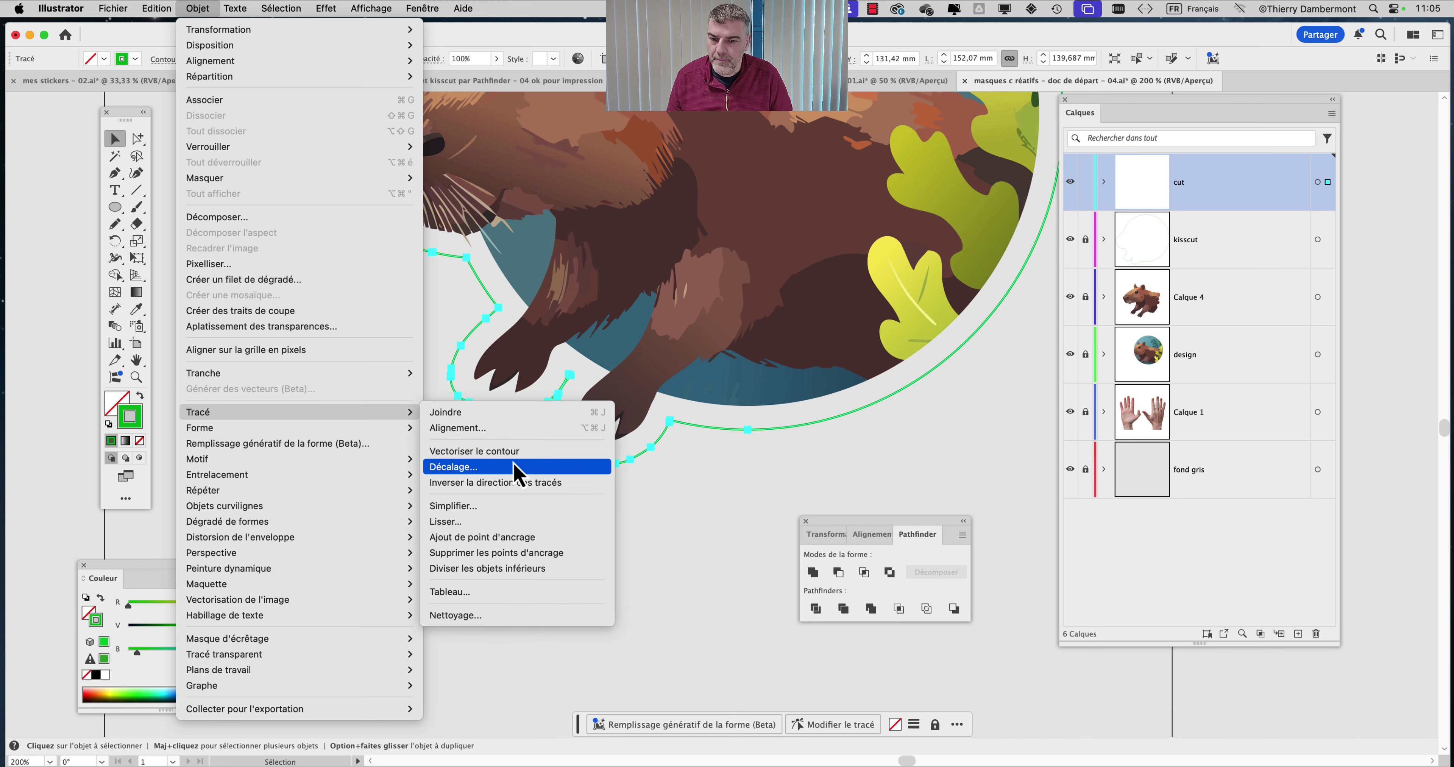
click(600, 467)
click(1068, 337)
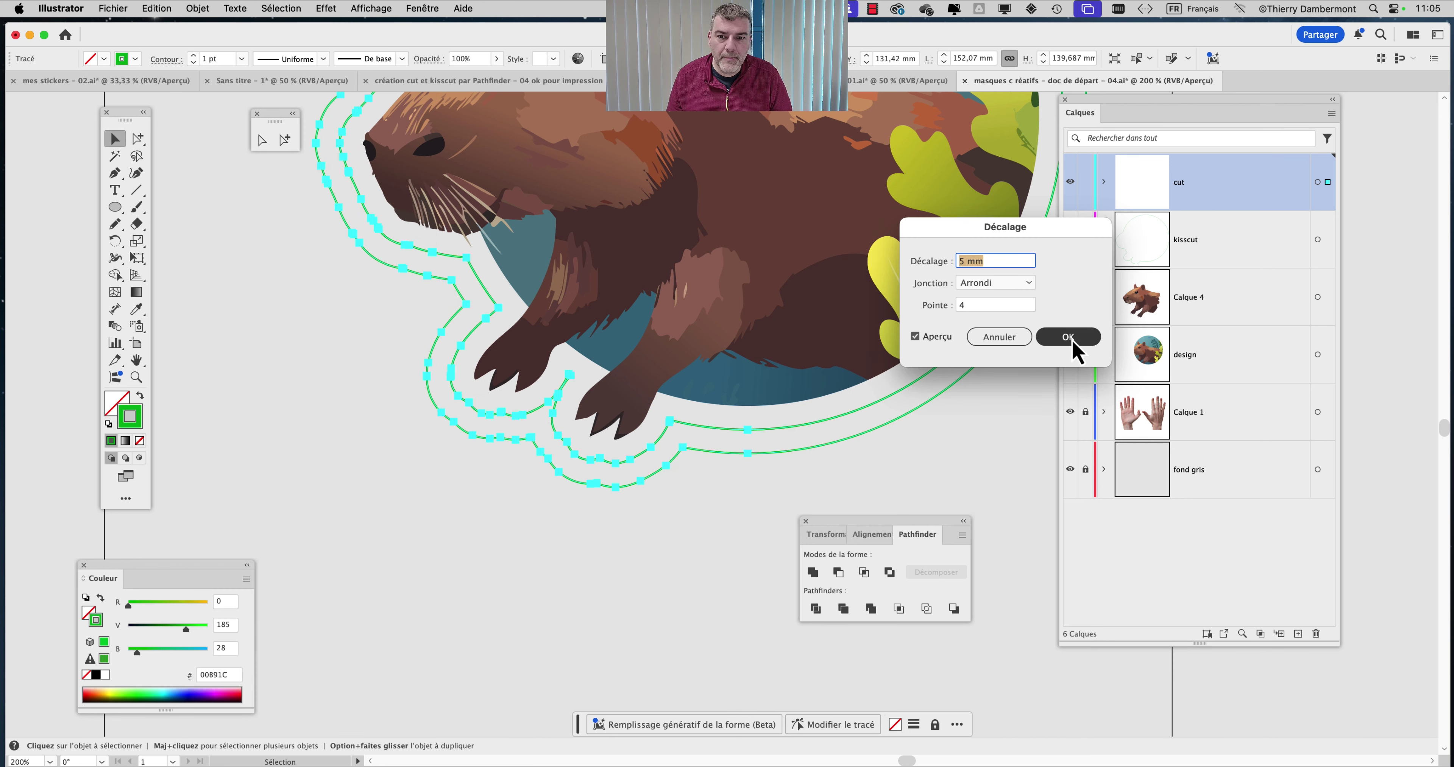
- Color the stroke of the outer offset contour red (R 231, V 56, B 0) and deselect it
click(879, 432)
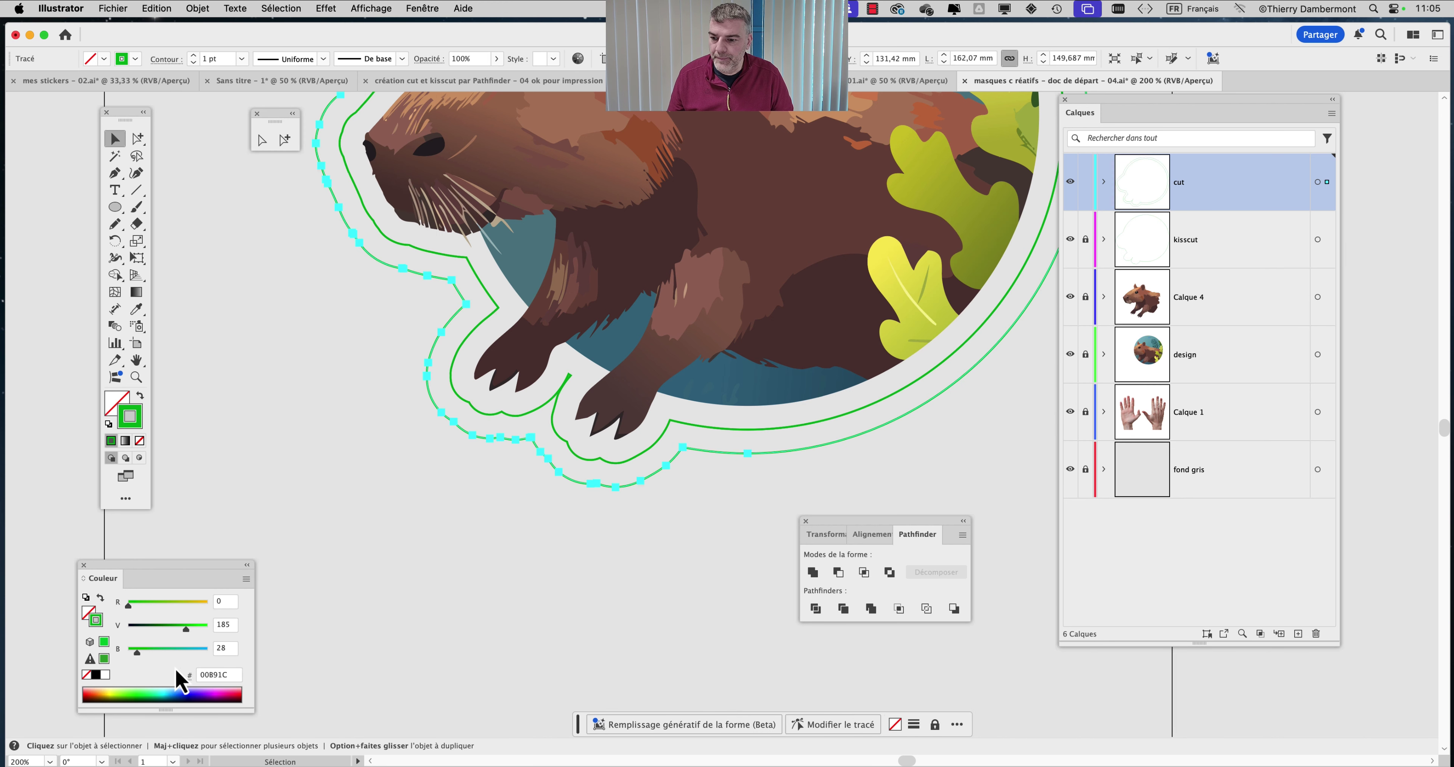
click(88, 692)
click(553, 489)
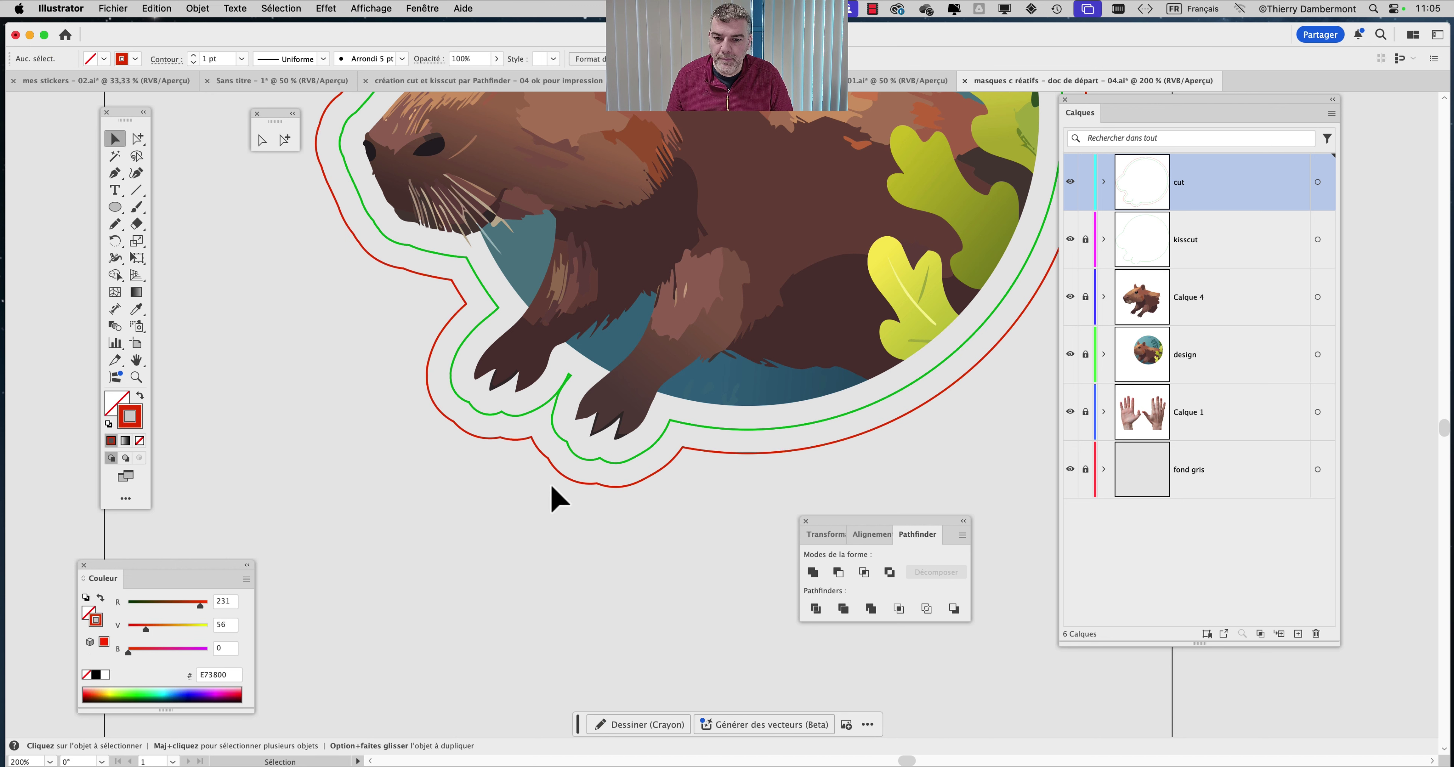
- Delete the duplicate inner green contour from the cut layer, check the layer's contents, and lock it
click(567, 446)
click(568, 460)
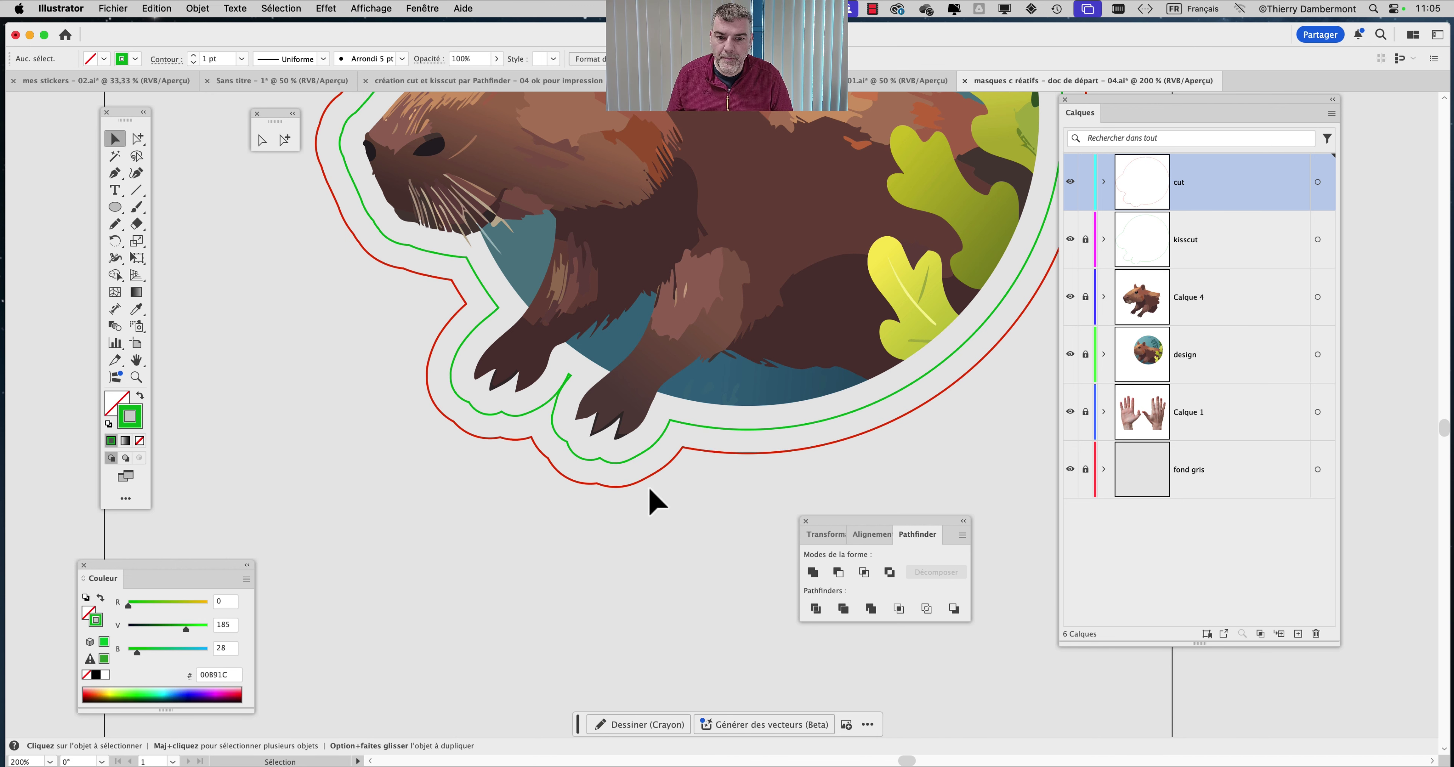
click(1104, 182)
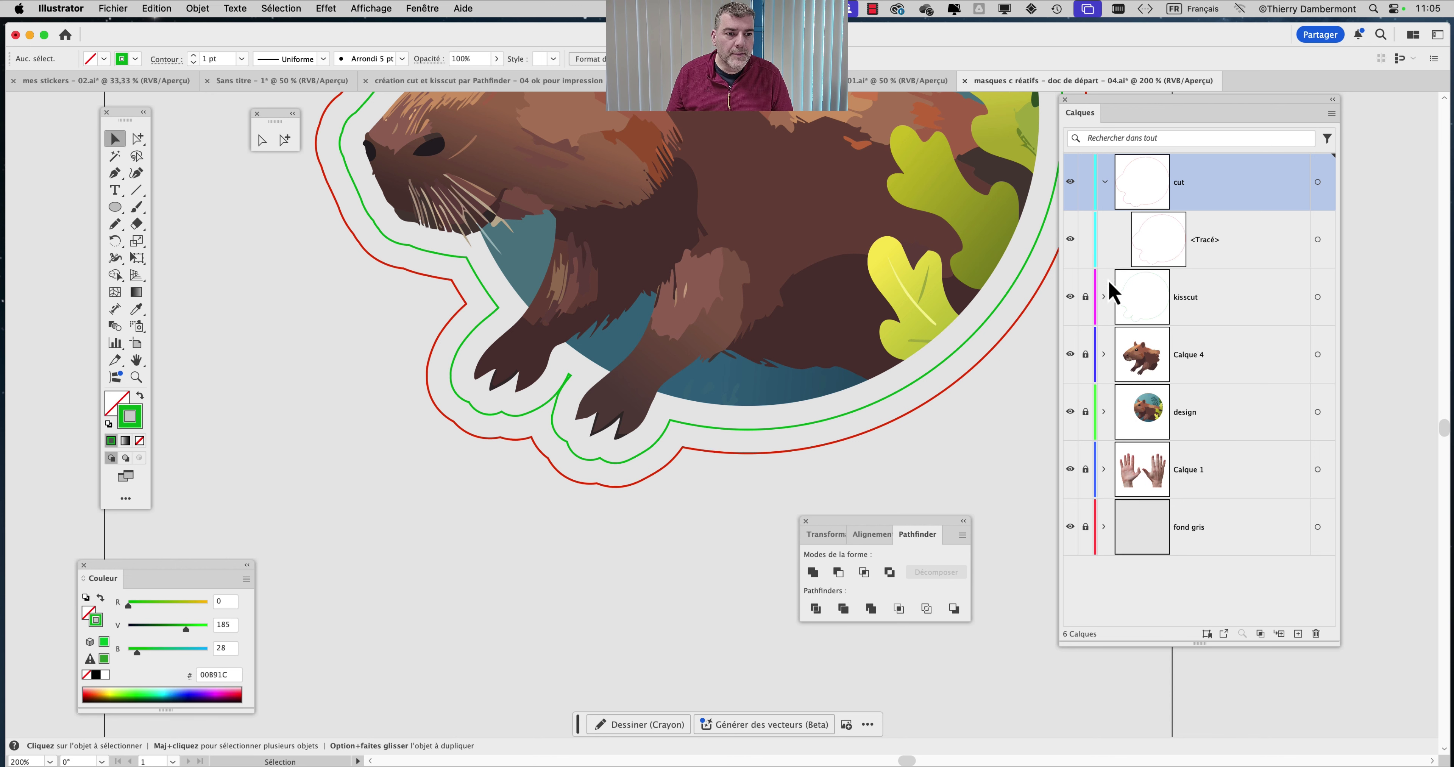
click(1104, 297)
click(1105, 297)
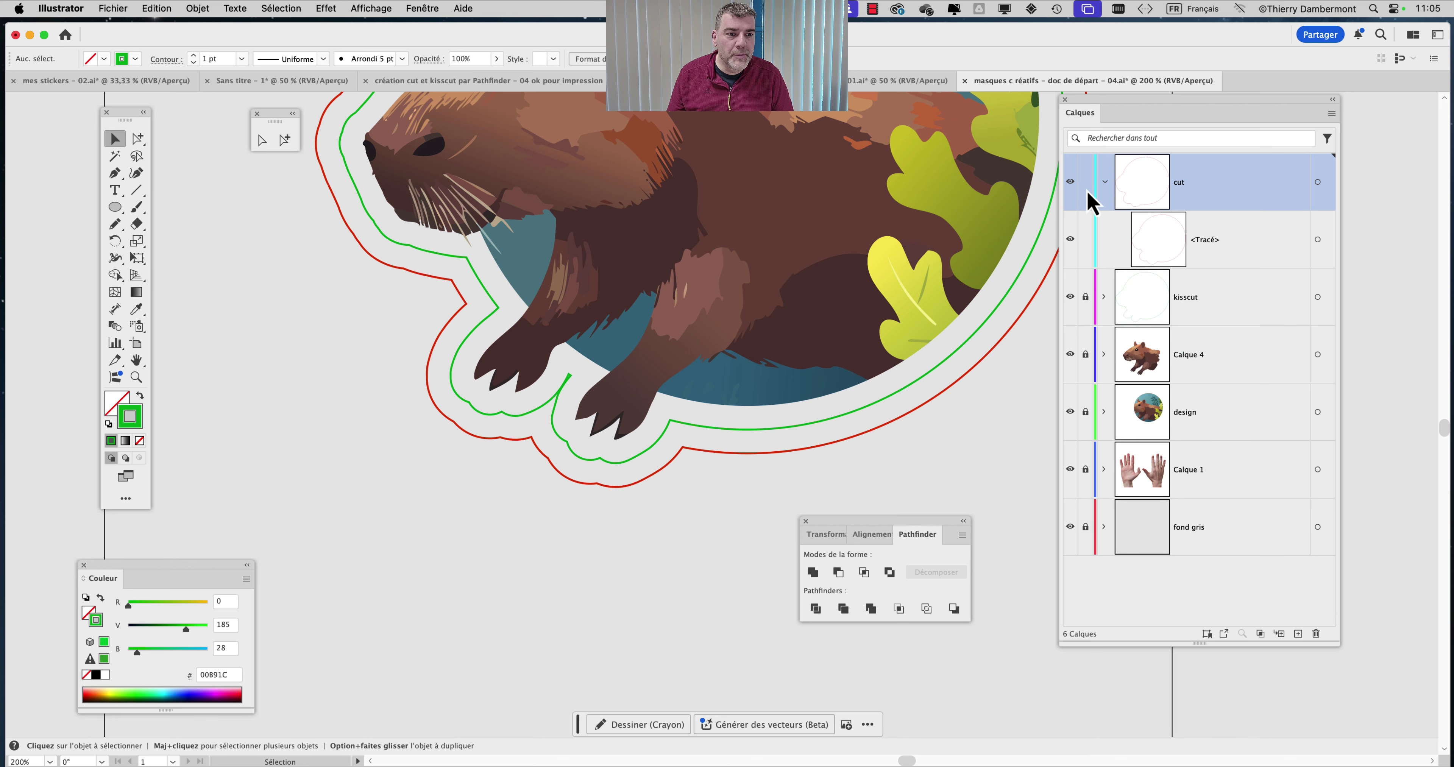
click(1085, 183)
- Save the document as "masques c réatifs - doc de départ - 05.ai" in the MARDI (P&Cmars2025) folder, in Illustrator 2020 format
key(super+1)
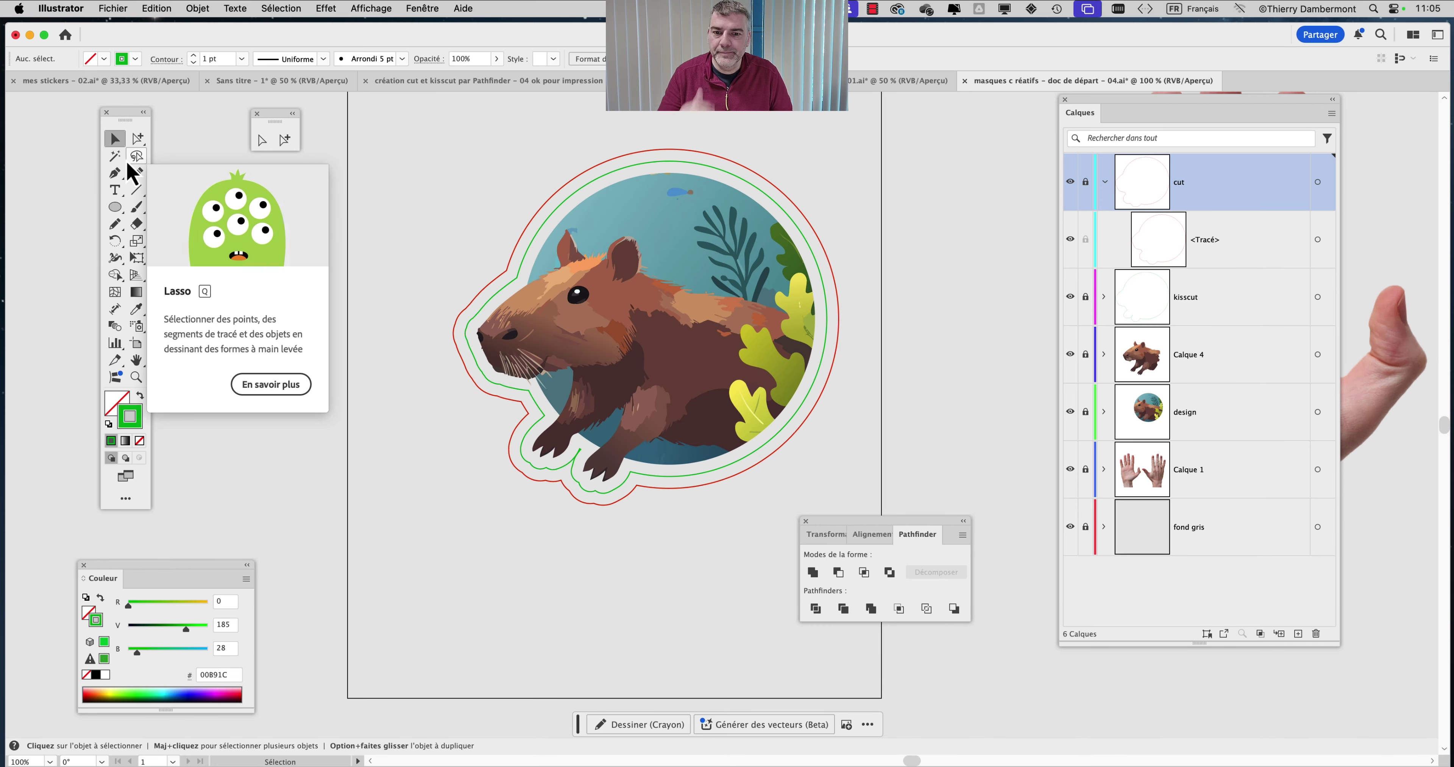
key(n)
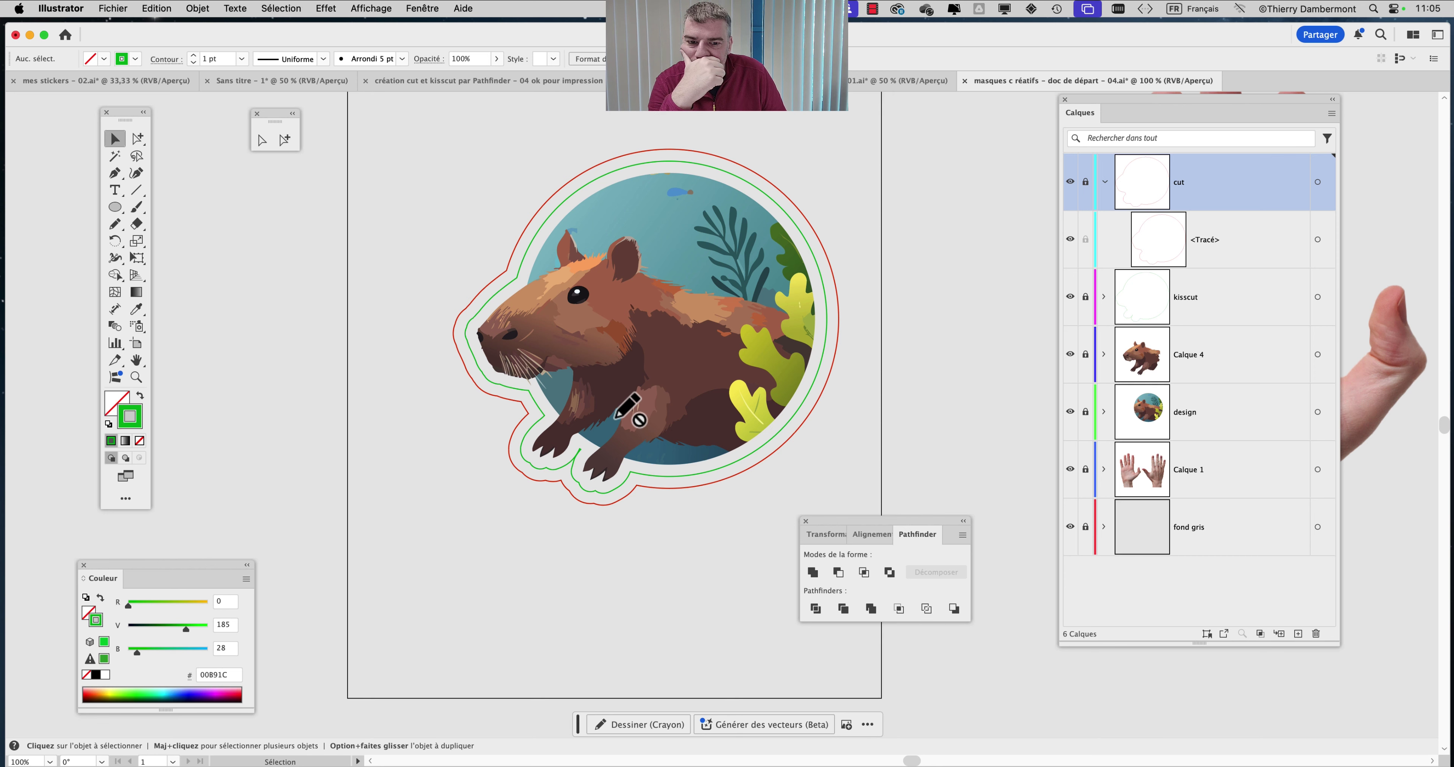
click(113, 8)
click(175, 166)
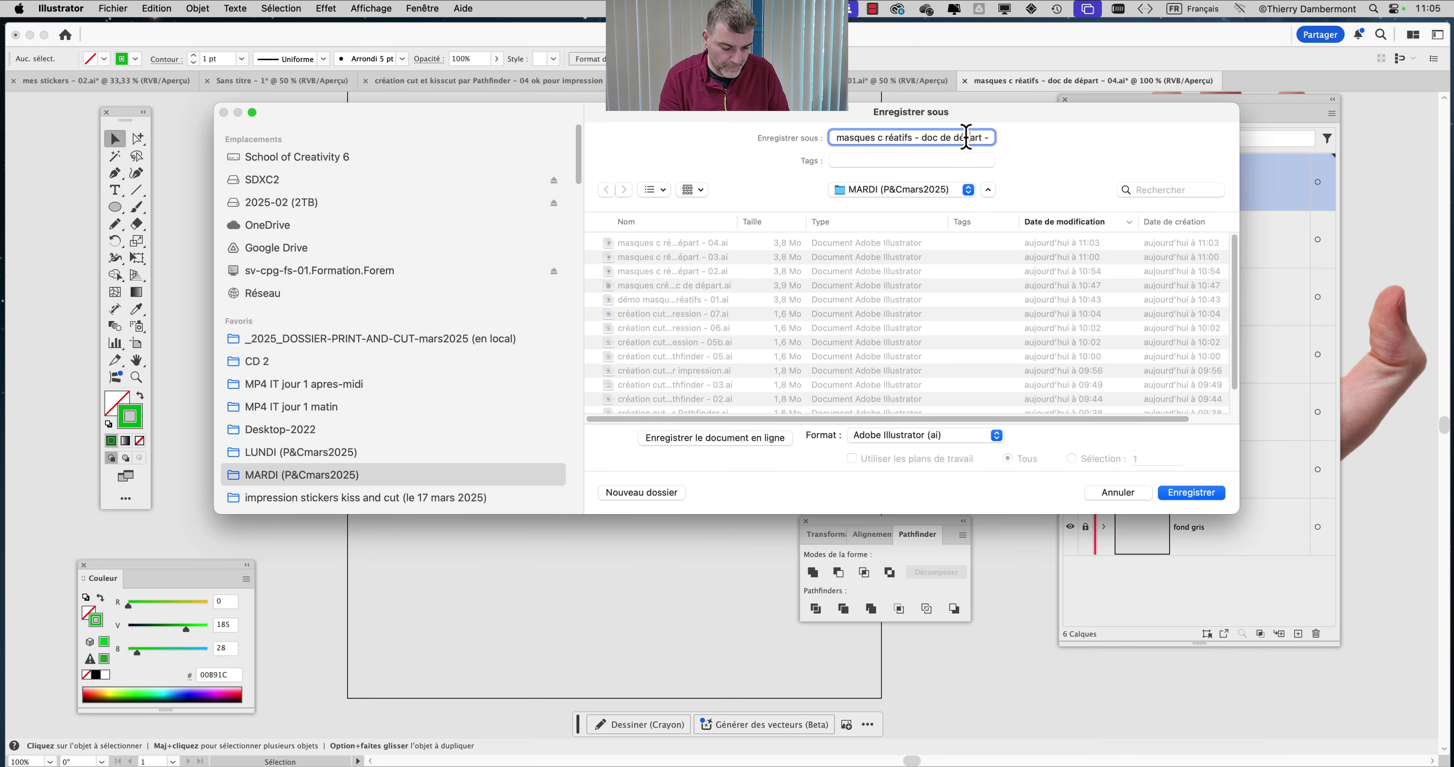
click(975, 140)
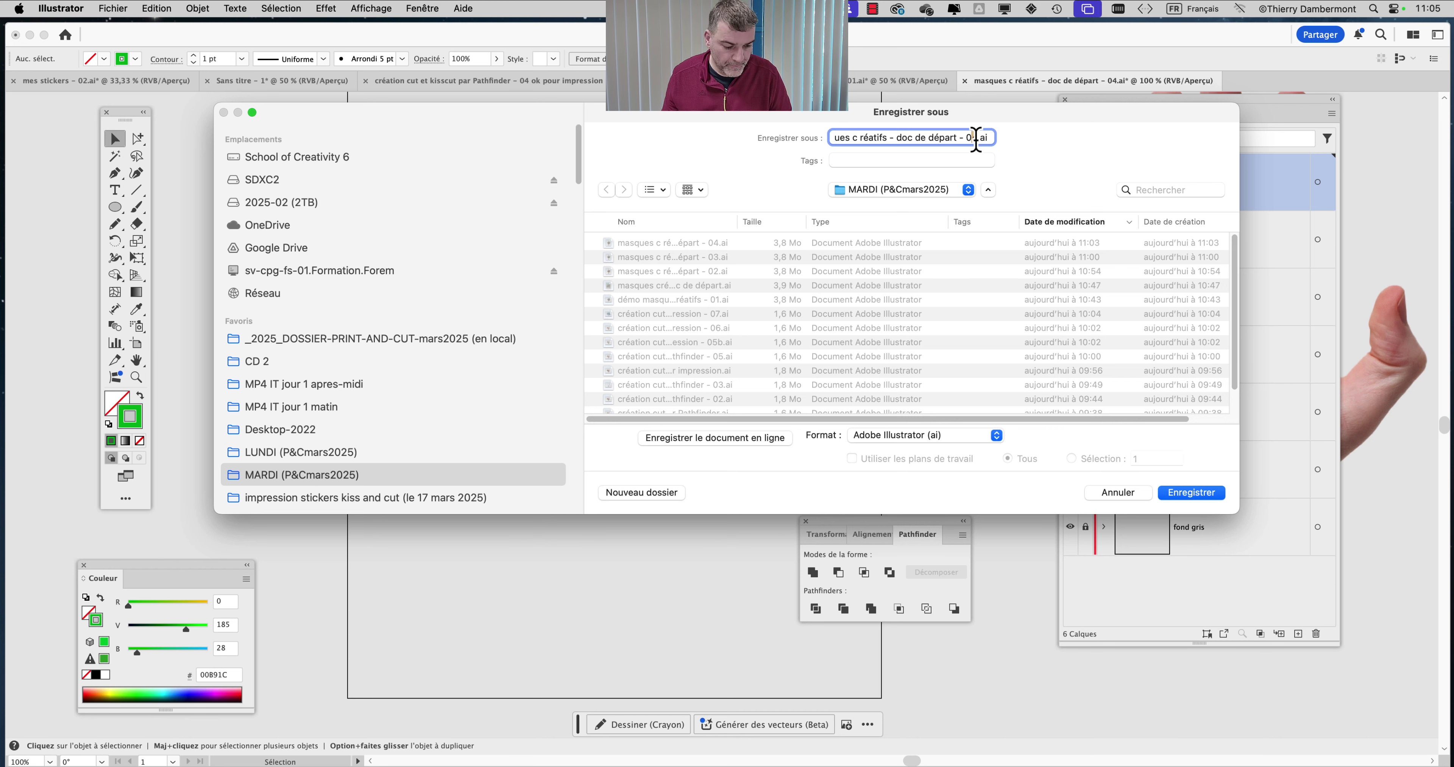
click(1176, 493)
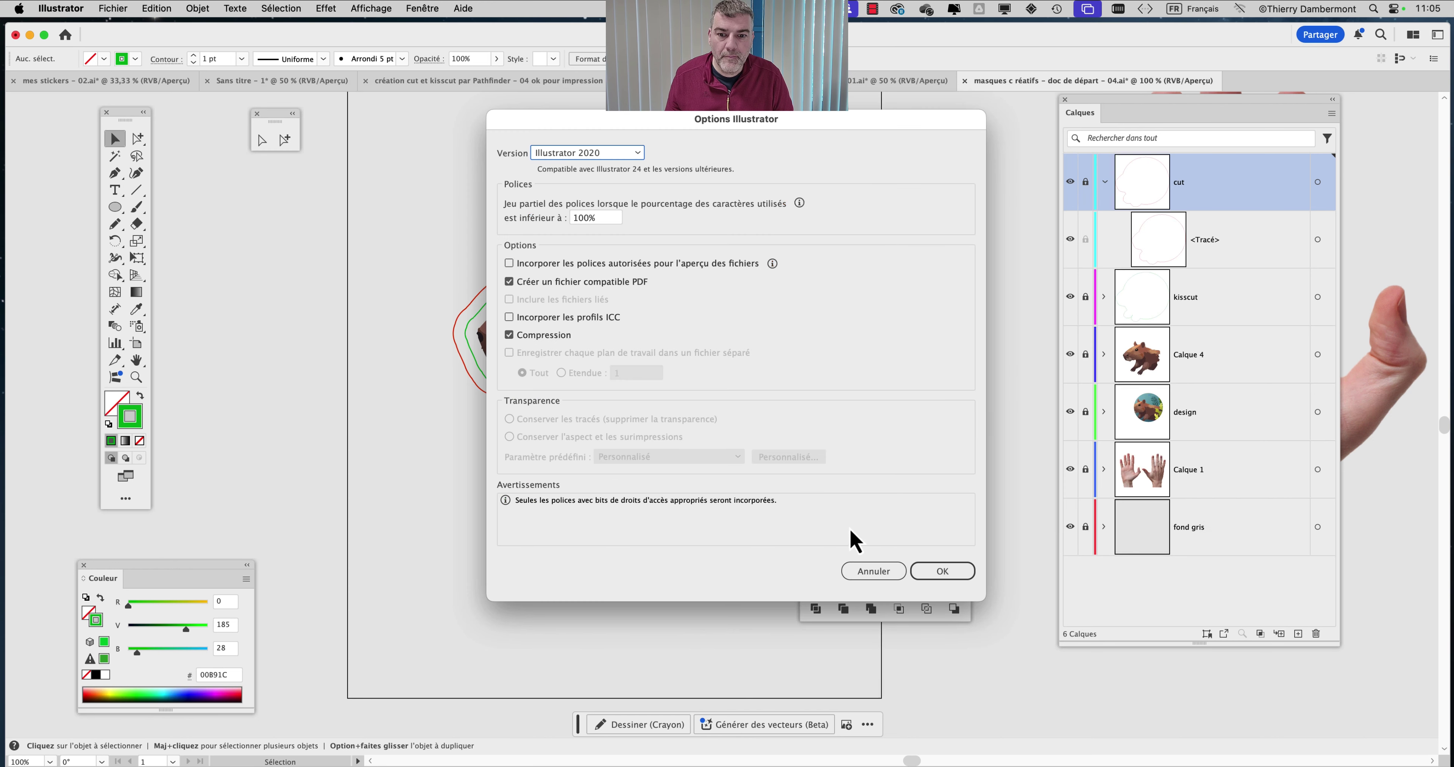
click(952, 571)
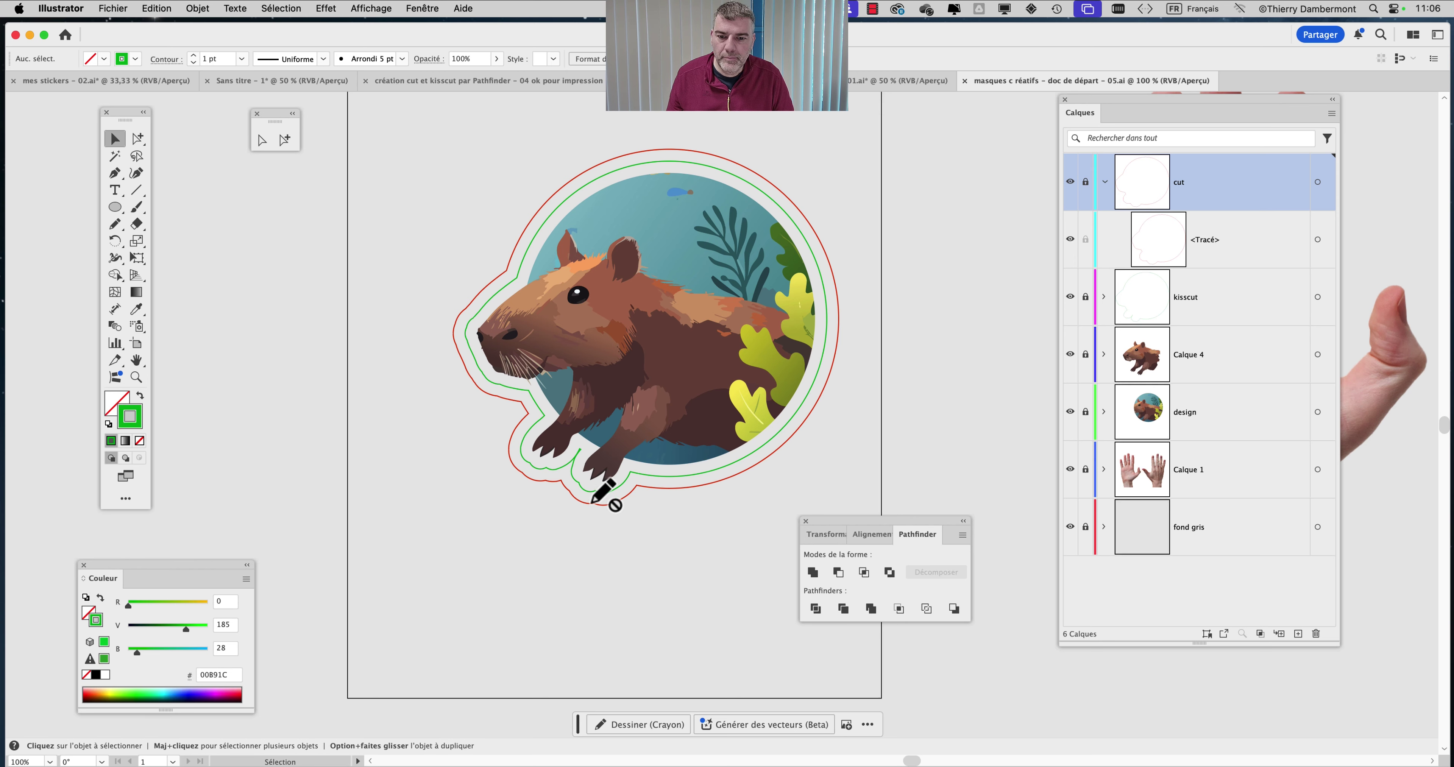
scroll(590, 501, up, 1)
scroll(581, 428, down, 1)
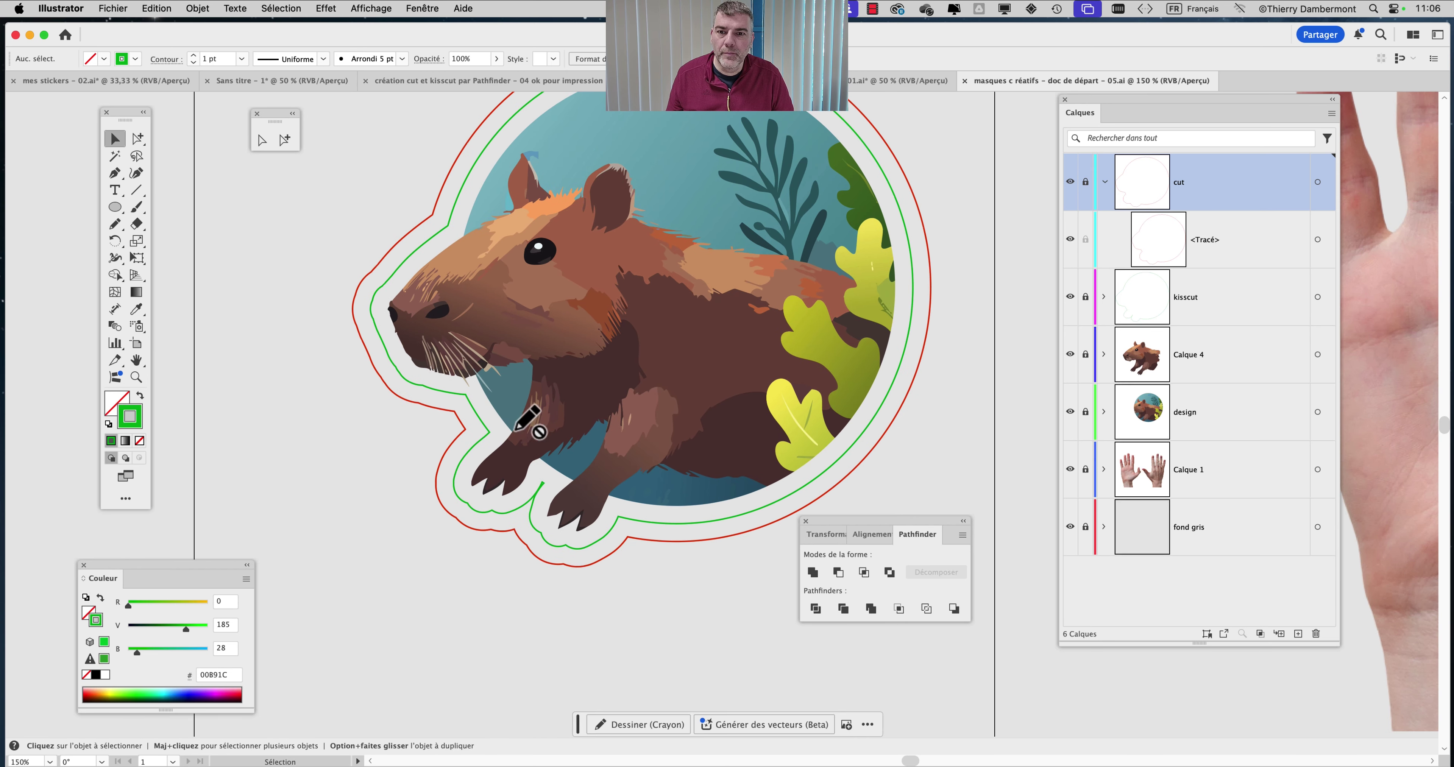